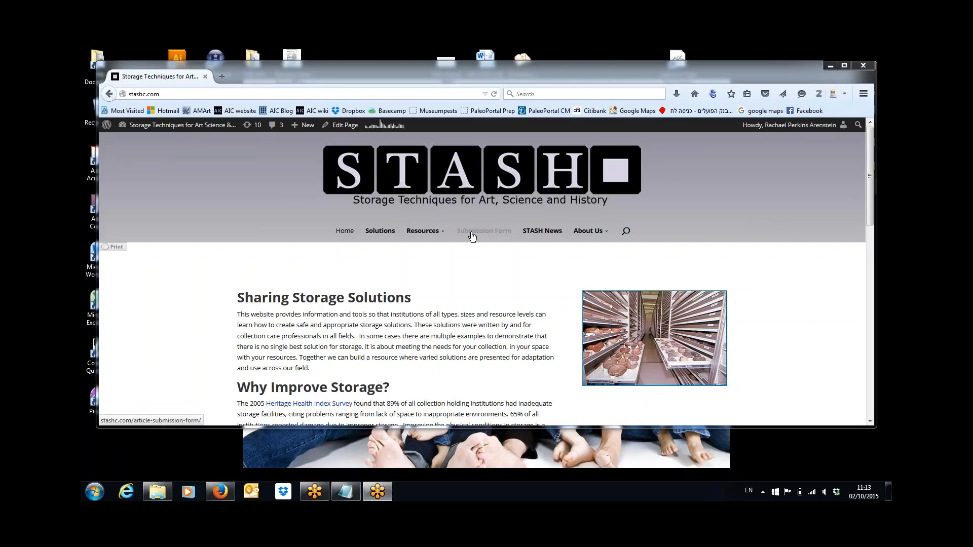
# Step: Open the Submission Form page and enlarge the browser to show the author and Purpose fields
pyautogui.click(471, 232)
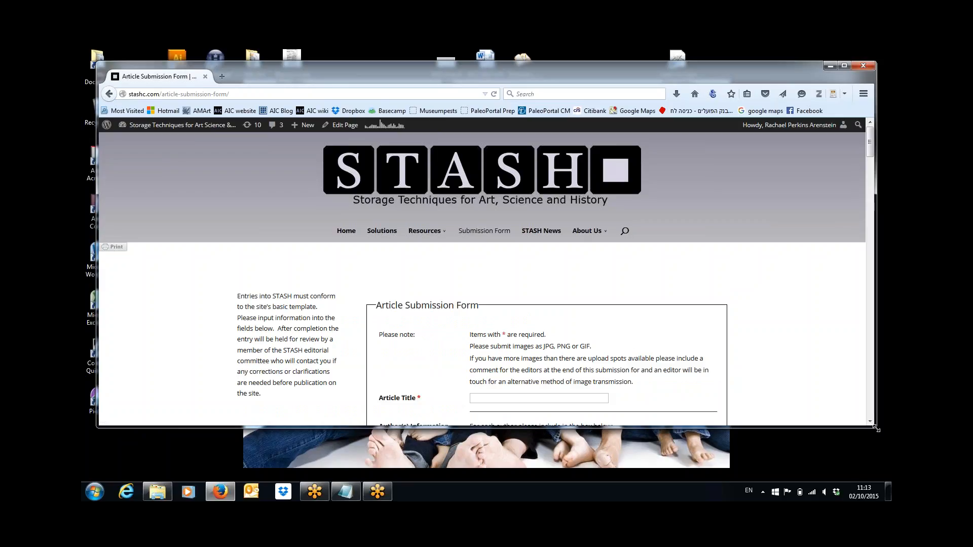
pyautogui.moveTo(879, 429); pyautogui.dragTo(880, 466)
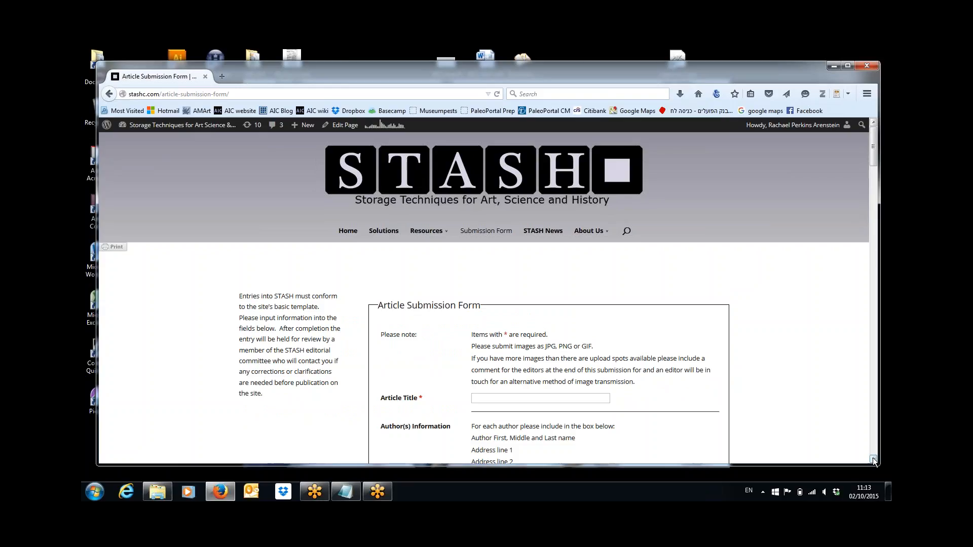
pyautogui.click(873, 459)
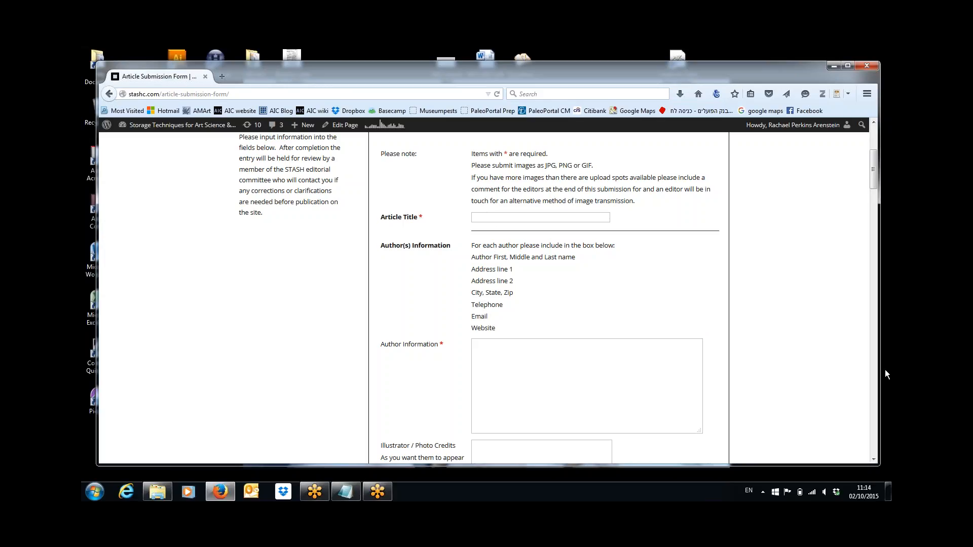
pyautogui.click(873, 459)
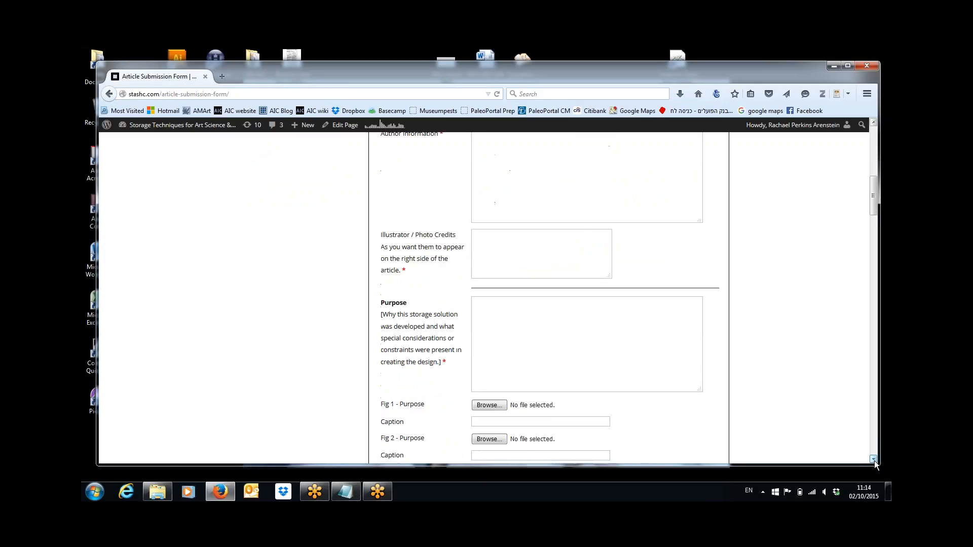
pyautogui.moveTo(873, 459); pyautogui.dragTo(874, 460)
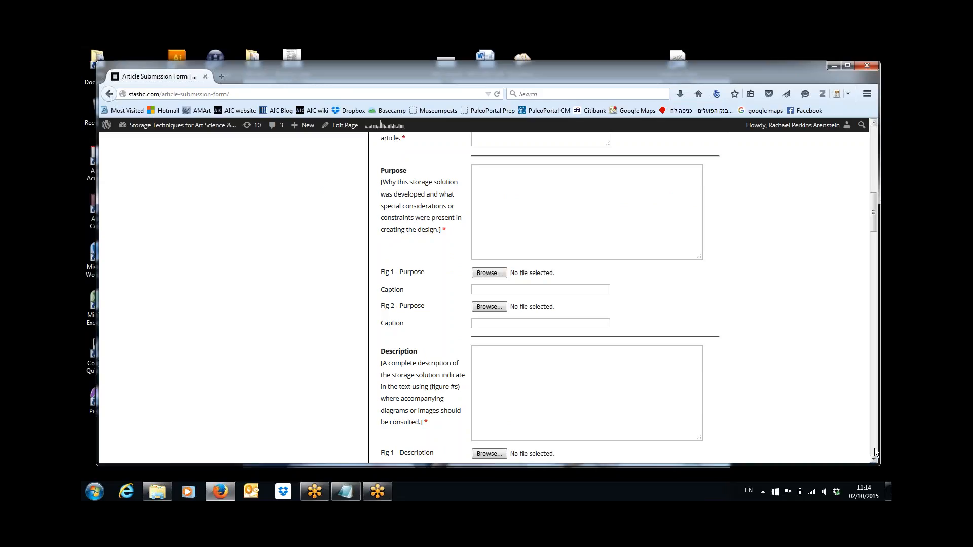
# Step: Scroll through the Materials and Note to Editor sections down to Submit, then back up
pyautogui.click(874, 446)
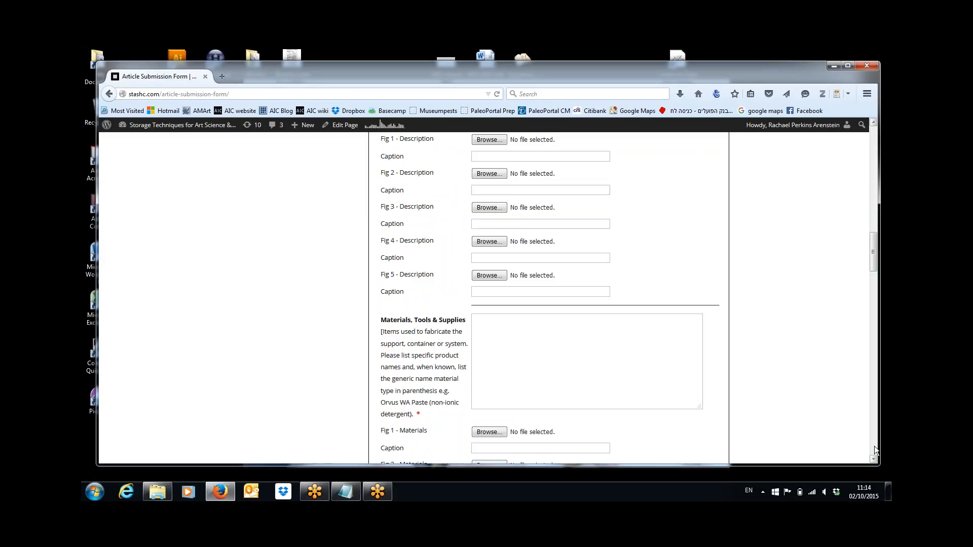
pyautogui.click(874, 445)
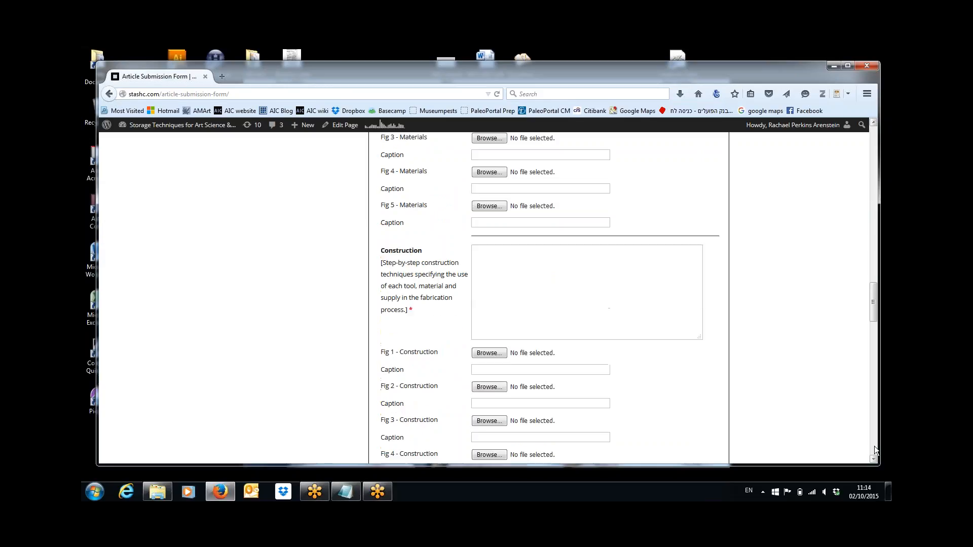
pyautogui.click(874, 446)
pyautogui.click(874, 446)
pyautogui.click(874, 449)
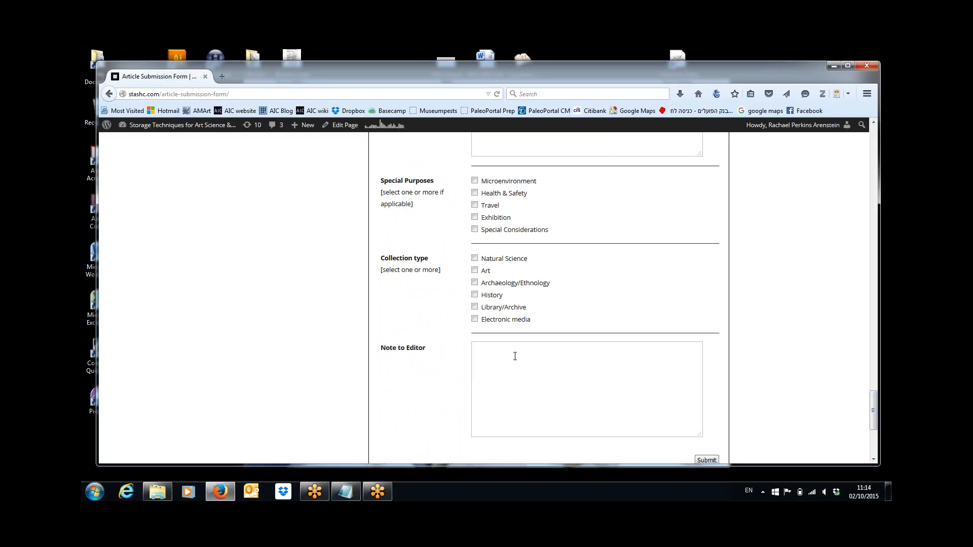
pyautogui.scroll(-1, 874, 400)
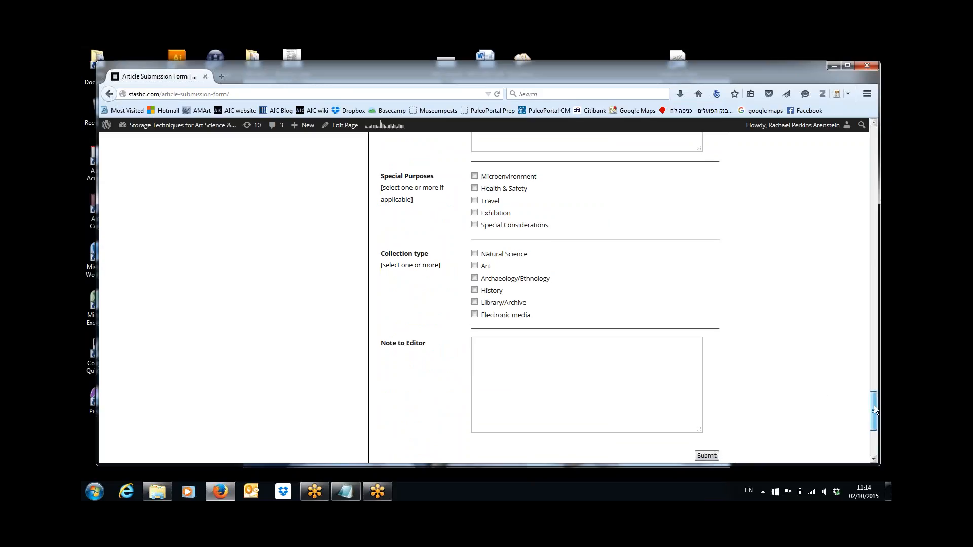
pyautogui.moveTo(878, 404); pyautogui.dragTo(871, 128)
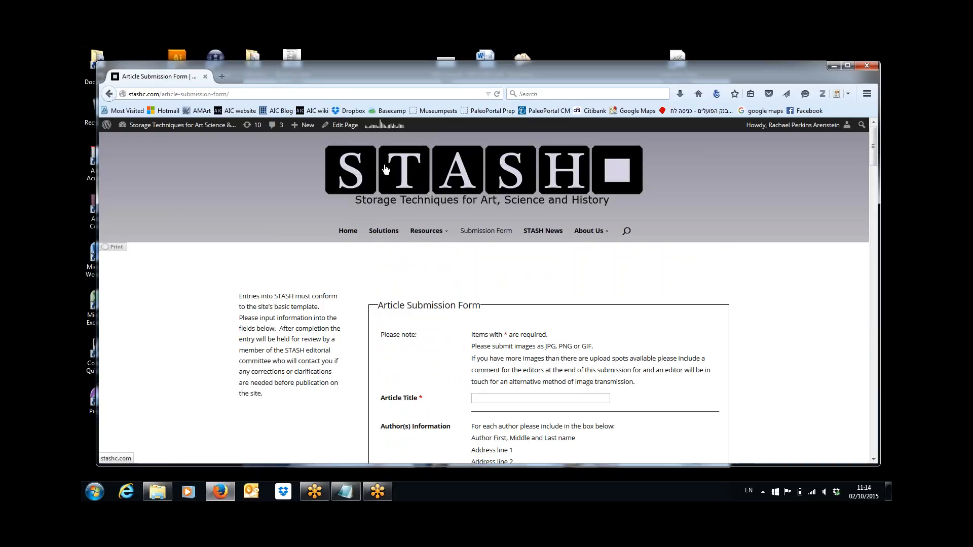
# Step: From Edit Page, go to Forms > Forms and open the Article Submission Form for editing
pyautogui.click(347, 126)
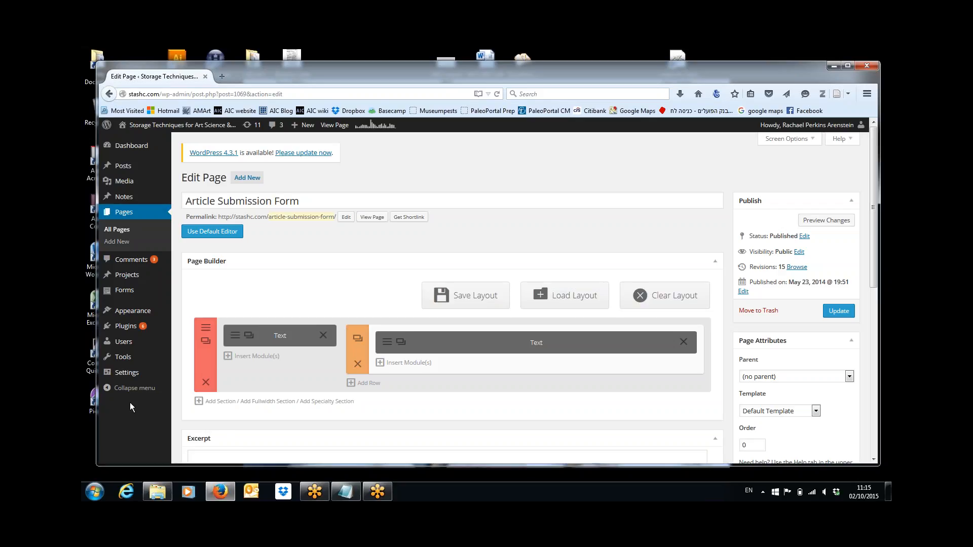
pyautogui.moveTo(127, 294)
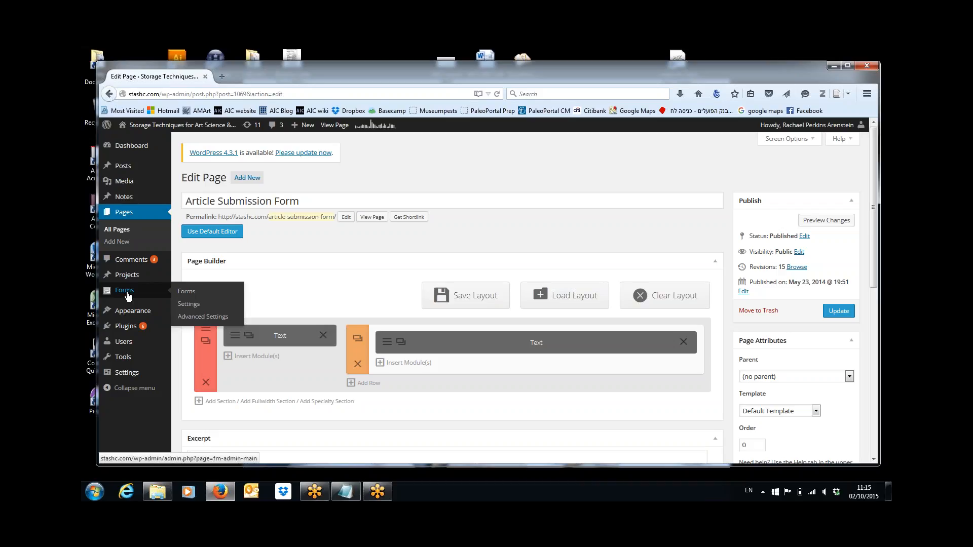
pyautogui.click(191, 292)
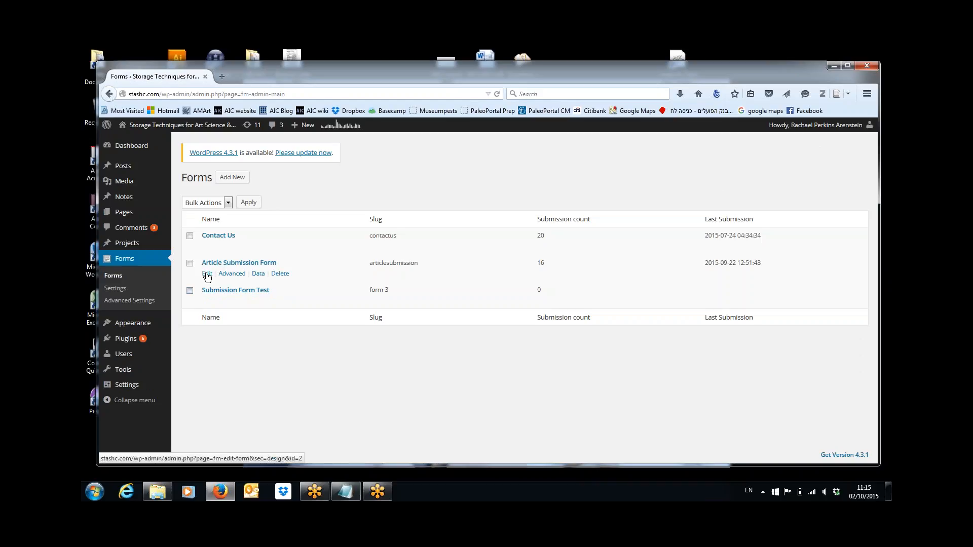
pyautogui.click(207, 274)
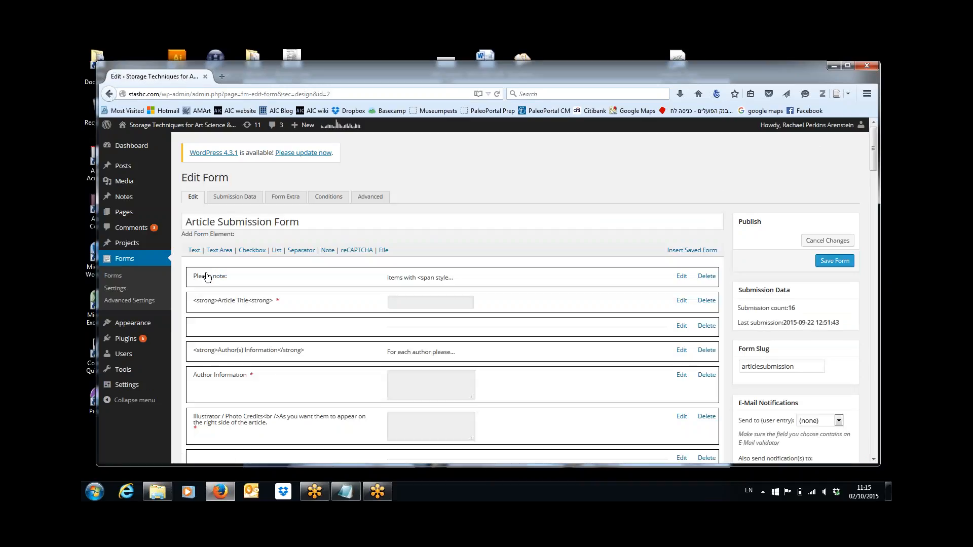
# Step: Show Submission Data and scroll to the newest 'Padded Insert for Pre-Columbian Tunic' entry
pyautogui.click(241, 197)
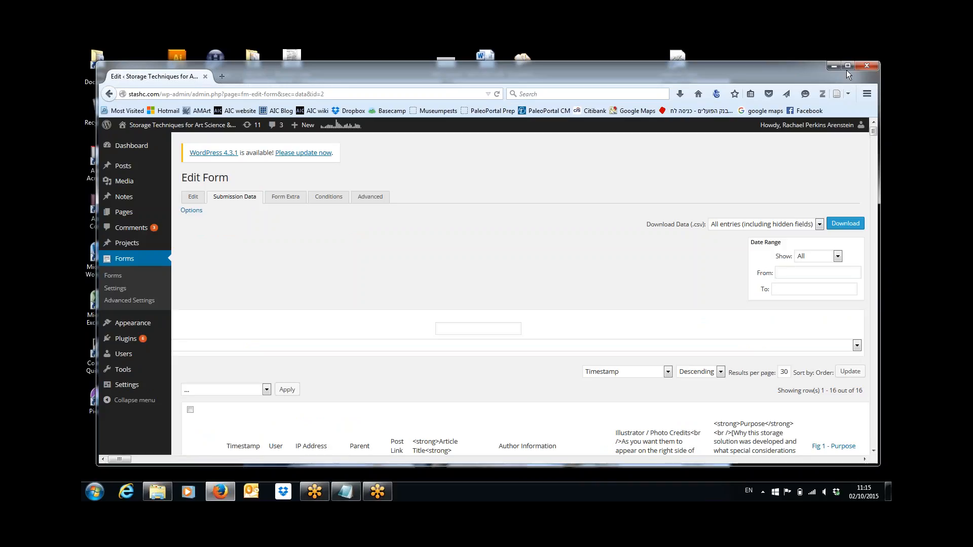
pyautogui.click(875, 132)
pyautogui.moveTo(876, 133); pyautogui.dragTo(876, 137)
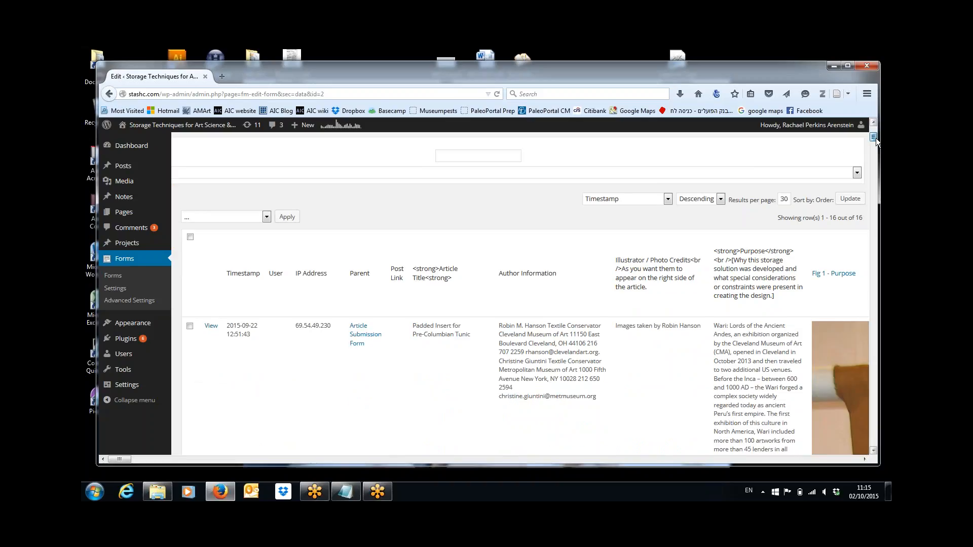
pyautogui.moveTo(875, 138); pyautogui.dragTo(876, 143)
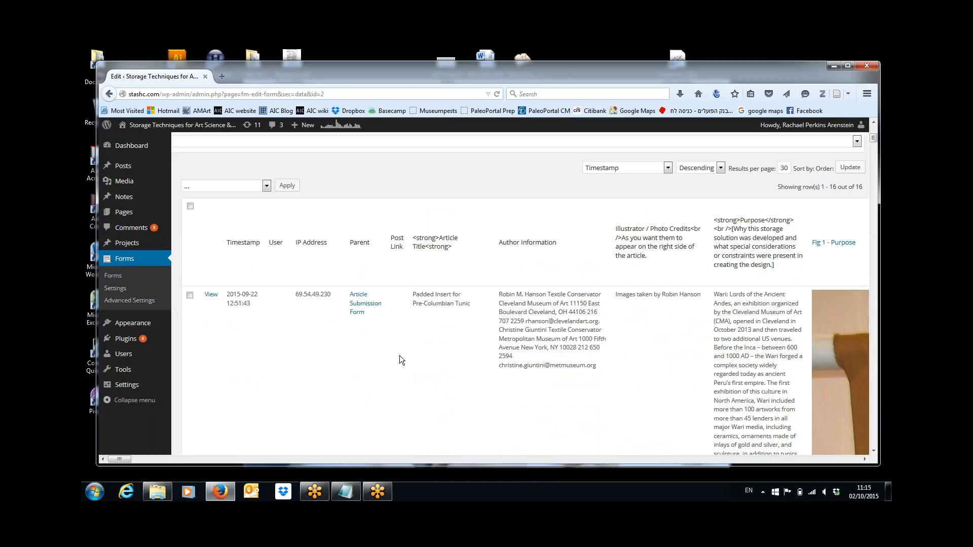
pyautogui.moveTo(340, 495)
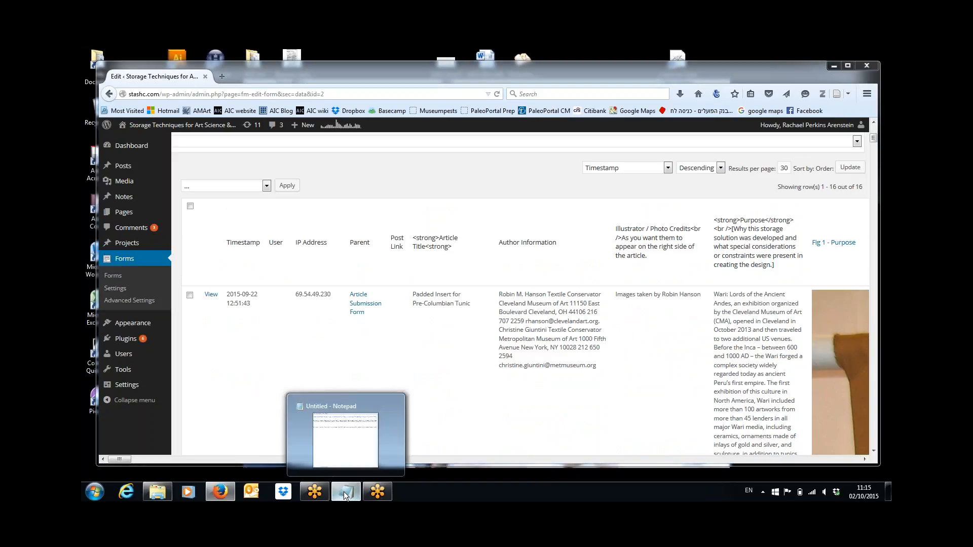
pyautogui.click(344, 495)
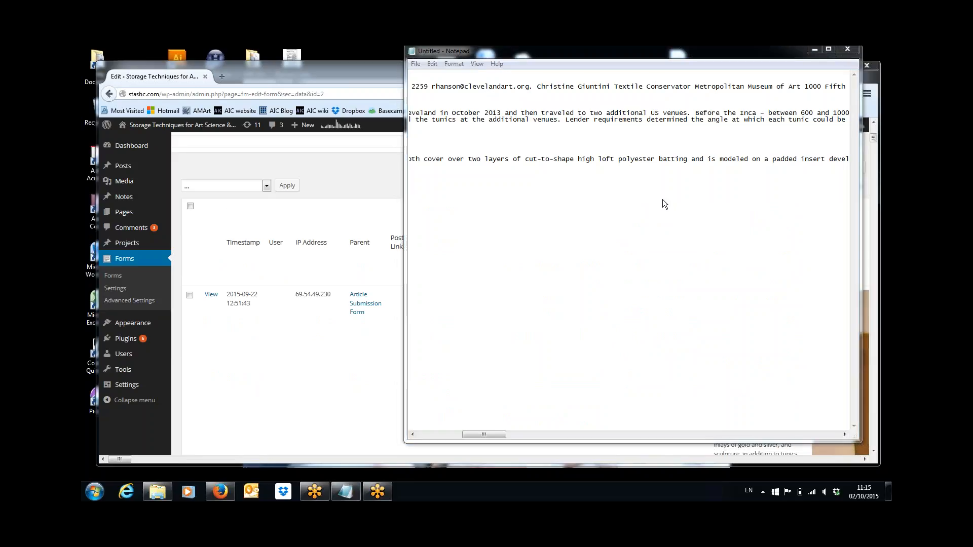
pyautogui.moveTo(488, 434); pyautogui.dragTo(427, 437)
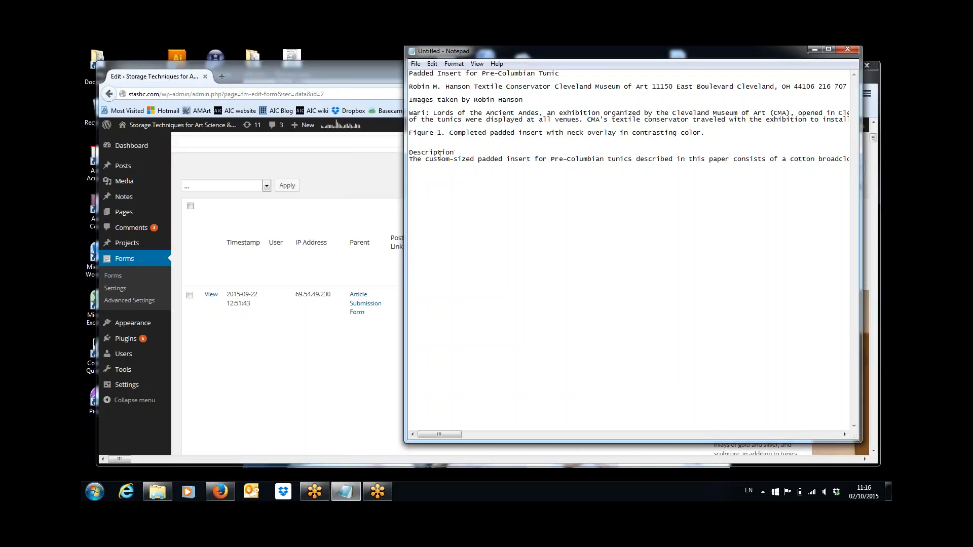
pyautogui.click(356, 348)
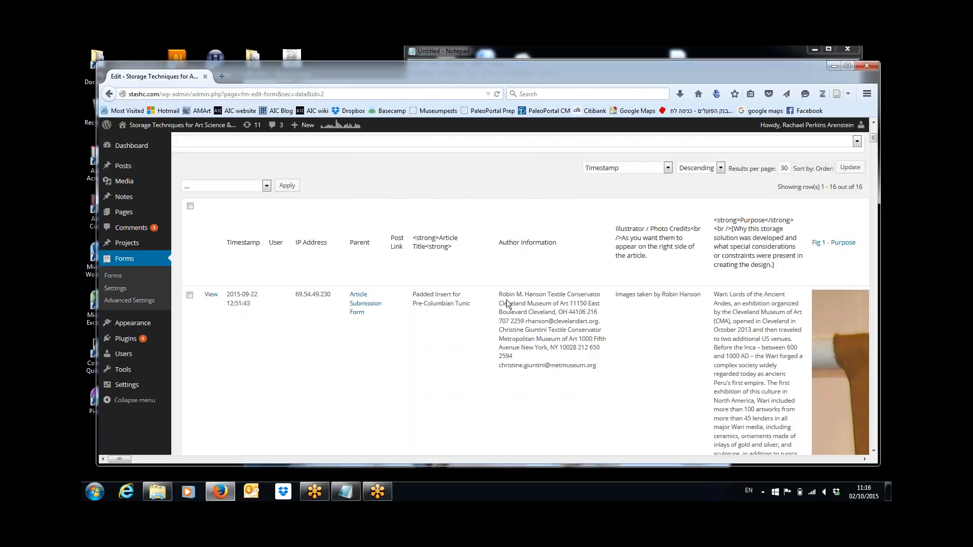
# Step: Select the entry's Author Information text and scroll right past the figure photo columns
pyautogui.moveTo(498, 297); pyautogui.dragTo(601, 366)
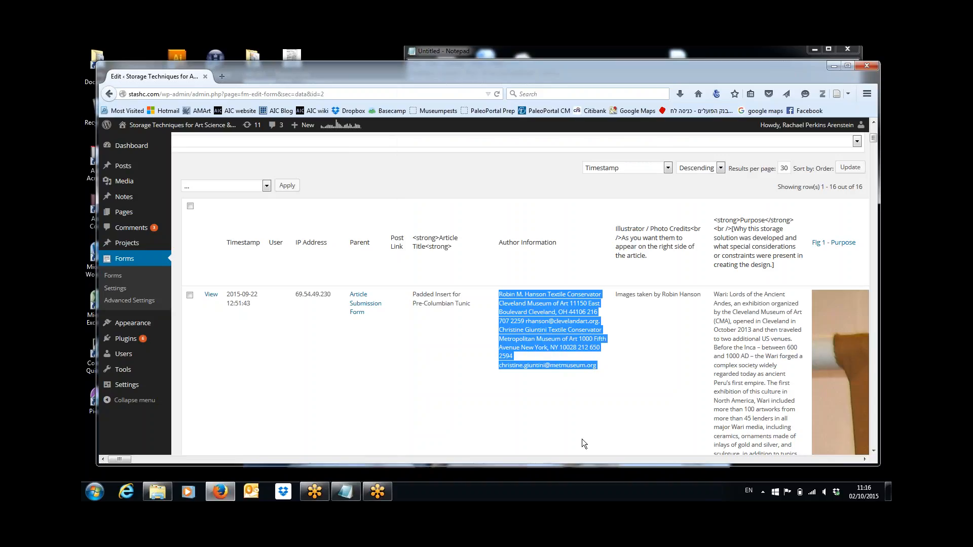
pyautogui.click(823, 461)
pyautogui.click(823, 460)
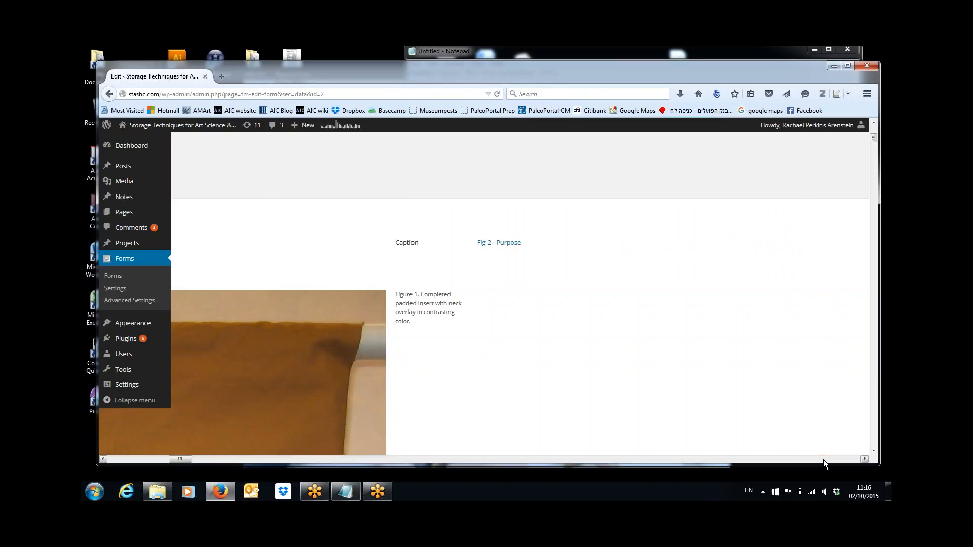
pyautogui.click(823, 460)
pyautogui.click(823, 460)
pyautogui.click(823, 460)
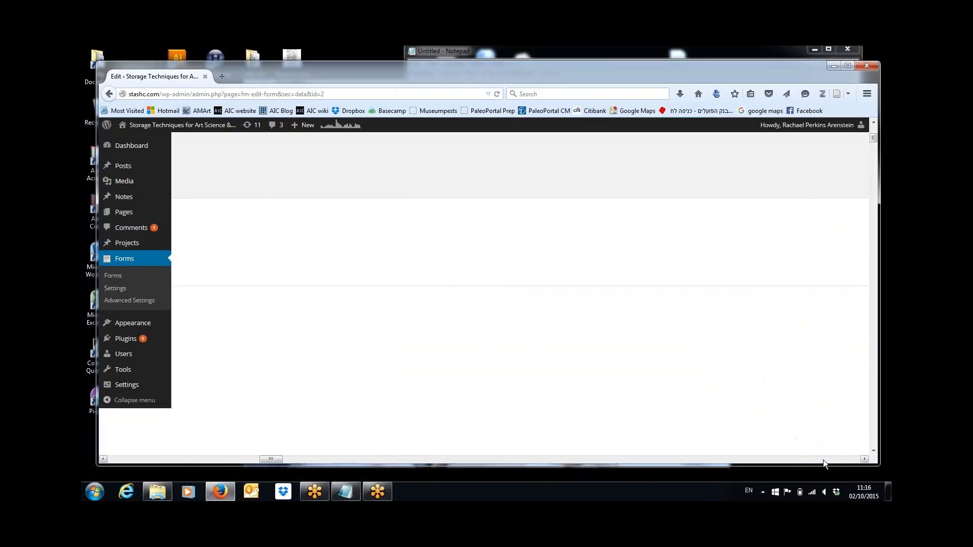
pyautogui.click(823, 460)
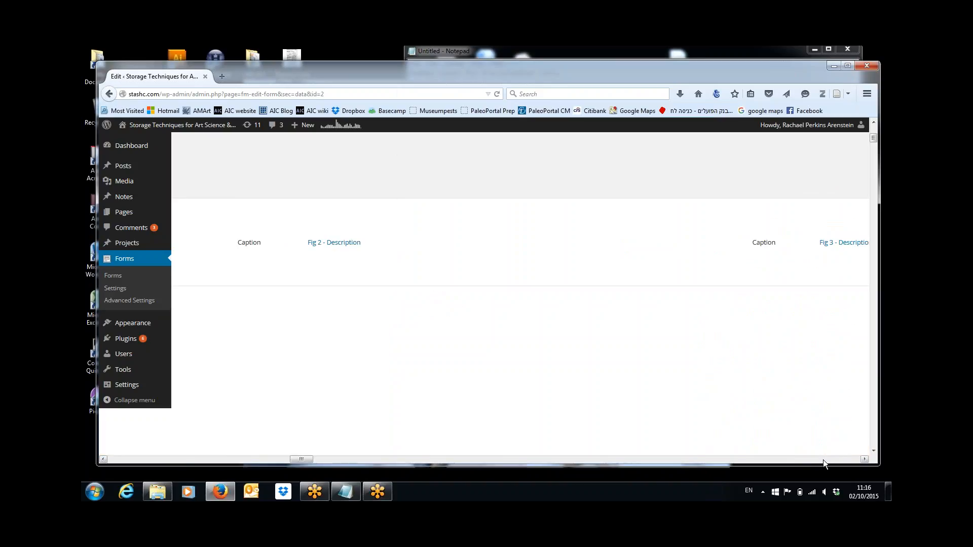
# Step: Scroll on to the Materials, Tools & Supplies column, select its text and return to Notepad
pyautogui.click(823, 460)
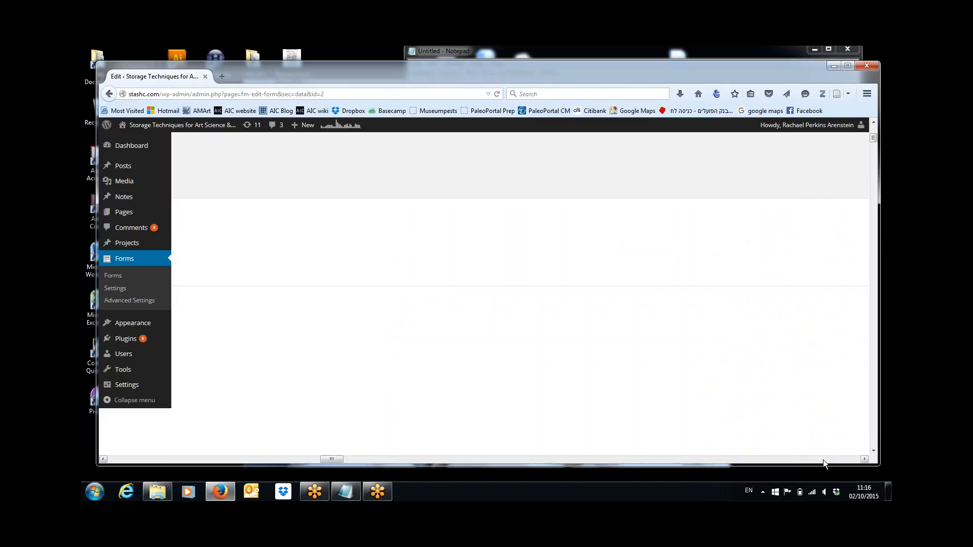
pyautogui.click(823, 460)
pyautogui.click(823, 460)
pyautogui.click(823, 460)
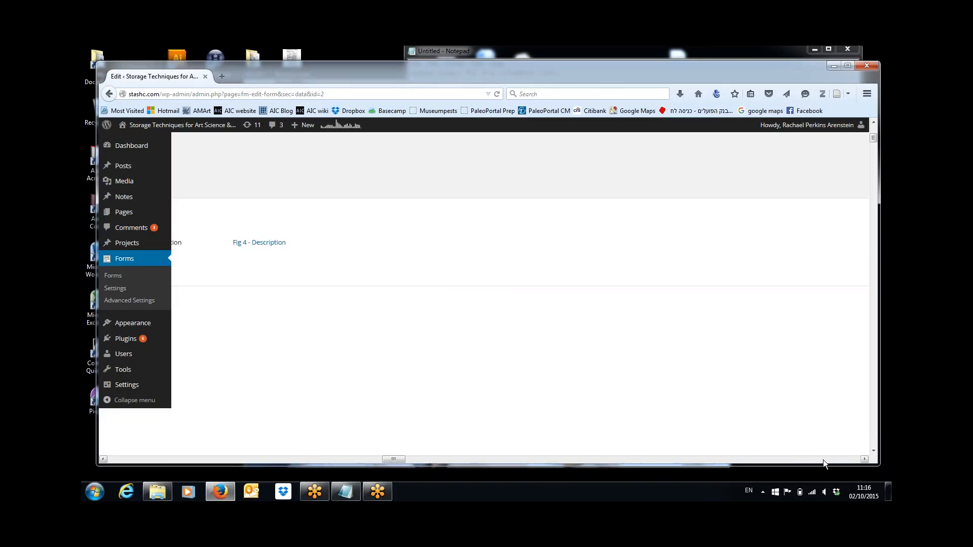
pyautogui.click(823, 460)
pyautogui.click(823, 460)
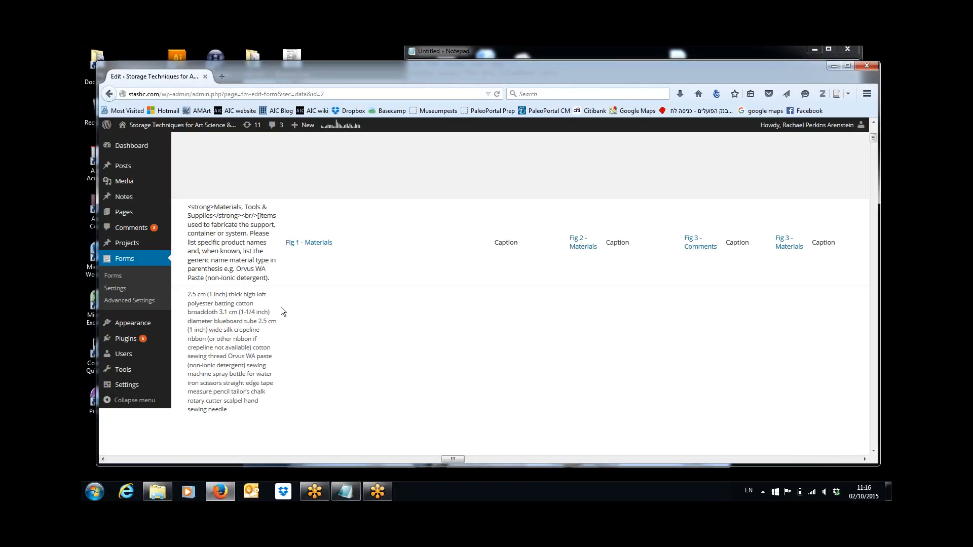
pyautogui.moveTo(188, 294); pyautogui.dragTo(233, 411)
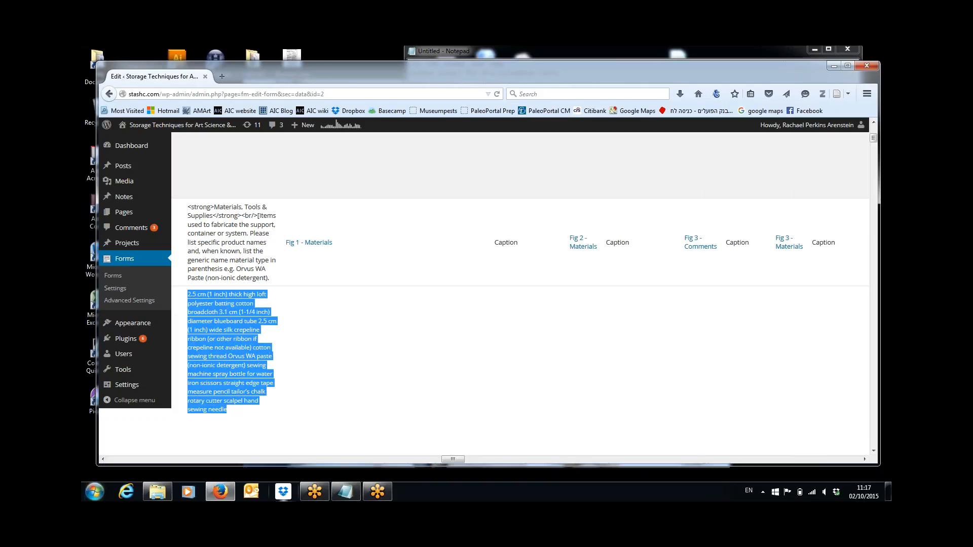
pyautogui.click(344, 495)
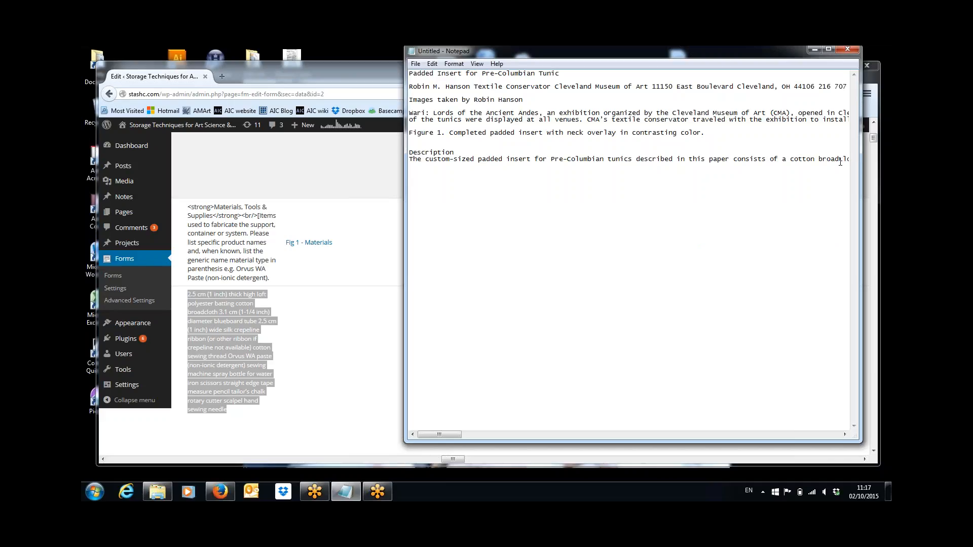
# Step: Paste the materials list ('2.5 cm (1 inch) thick high loft polyester batting'...) below Description, headed 'Materials'
pyautogui.hotkey('shift', 'Right')
pyautogui.hotkey('shift', 'Right')
pyautogui.hotkey('shift', 'Right')
pyautogui.hotkey('shift', 'Right')
pyautogui.hotkey('shift', 'Right')
pyautogui.hotkey('shift', 'Right')
pyautogui.hotkey('shift', 'Right')
pyautogui.hotkey('shift', 'Right')
pyautogui.hotkey('shift', 'Right')
pyautogui.hotkey('shift', 'Right')
pyautogui.hotkey('shift', 'Right')
pyautogui.hotkey('shift', 'Right')
pyautogui.hotkey('shift', 'Right')
pyautogui.hotkey('shift', 'Right')
pyautogui.hotkey('shift', 'Right')
pyautogui.hotkey('shift', 'Right')
pyautogui.hotkey('shift', 'Right')
pyautogui.hotkey('shift', 'Right')
pyautogui.hotkey('shift', 'Right')
pyautogui.hotkey('shift', 'Right')
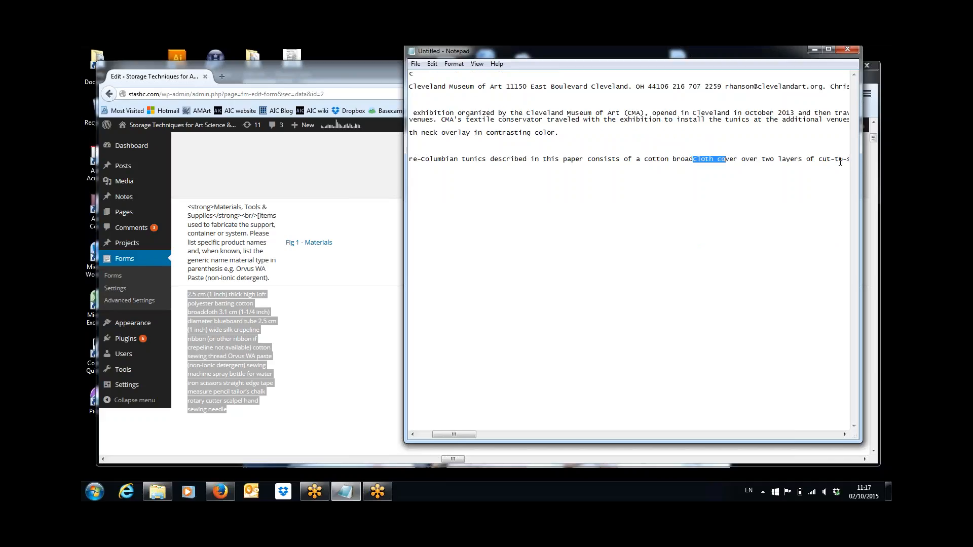
pyautogui.press('Right')
pyautogui.hotkey('ctrl', 'Right')
pyautogui.hotkey('ctrl', 'Right')
pyautogui.hotkey('ctrl', 'Right')
pyautogui.hotkey('ctrl', 'Right')
pyautogui.hotkey('ctrl', 'Right')
pyautogui.hotkey('ctrl', 'Right')
pyautogui.hotkey('ctrl', 'Right')
pyautogui.hotkey('ctrl', 'Right')
pyautogui.hotkey('ctrl', 'Right')
pyautogui.hotkey('ctrl', 'Right')
pyautogui.hotkey('ctrl', 'Right')
pyautogui.hotkey('ctrl', 'Right')
pyautogui.hotkey('ctrl', 'Right')
pyautogui.hotkey('ctrl', 'Right')
pyautogui.hotkey('ctrl', 'Right')
pyautogui.hotkey('ctrl', 'Right')
pyautogui.hotkey('ctrl', 'Right')
pyautogui.hotkey('ctrl', 'Right')
pyautogui.hotkey('ctrl', 'Right')
pyautogui.hotkey('ctrl', 'Right')
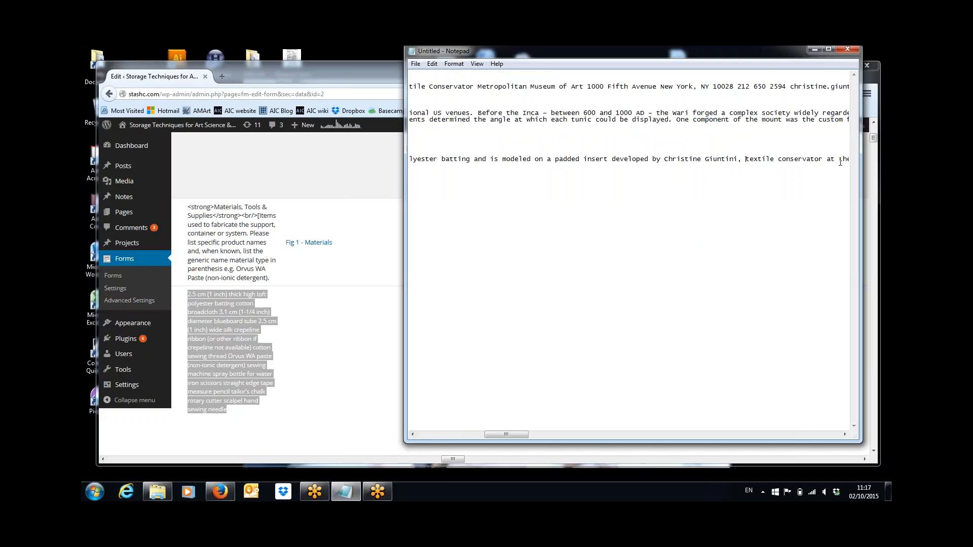
pyautogui.hotkey('ctrl', 'Right')
pyautogui.hotkey('ctrl', 'Right')
pyautogui.hotkey('ctrl', 'Right')
pyautogui.hotkey('ctrl', 'Right')
pyautogui.hotkey('ctrl', 'Right')
pyautogui.hotkey('ctrl', 'Right')
pyautogui.hotkey('ctrl', 'Right')
pyautogui.hotkey('ctrl', 'Right')
pyautogui.hotkey('ctrl', 'Right')
pyautogui.hotkey('ctrl', 'Right')
pyautogui.hotkey('ctrl', 'Right')
pyautogui.hotkey('ctrl', 'Right')
pyautogui.hotkey('ctrl', 'Right')
pyautogui.hotkey('ctrl', 'Right')
pyautogui.hotkey('ctrl', 'Right')
pyautogui.hotkey('ctrl', 'Right')
pyautogui.hotkey('ctrl', 'Right')
pyautogui.hotkey('ctrl', 'Right')
pyautogui.hotkey('ctrl', 'Right')
pyautogui.hotkey('ctrl', 'Right')
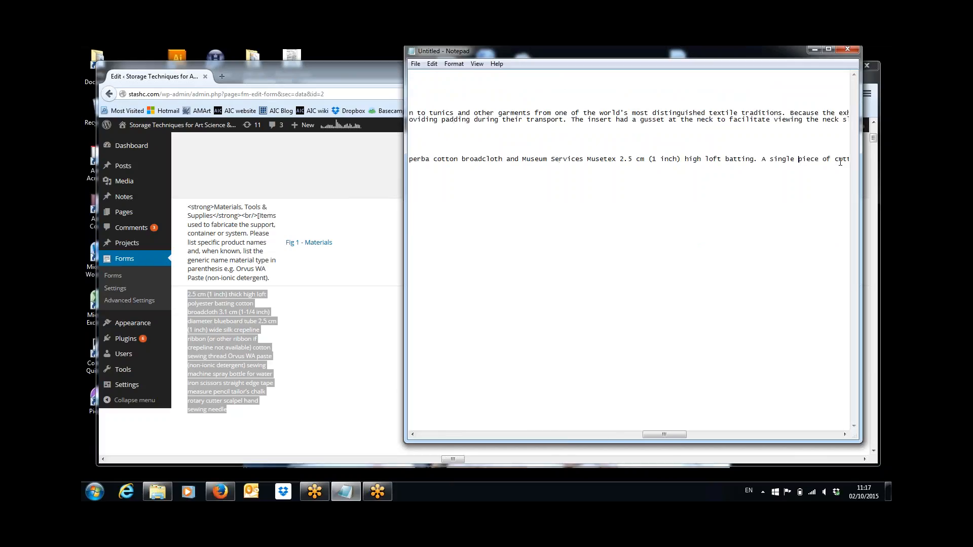
pyautogui.hotkey('ctrl', 'Right')
pyautogui.hotkey('ctrl', 'Right')
pyautogui.hotkey('ctrl', 'Right')
pyautogui.hotkey('ctrl', 'Right')
pyautogui.hotkey('ctrl', 'Right')
pyautogui.hotkey('ctrl', 'Right')
pyautogui.hotkey('ctrl', 'Right')
pyautogui.hotkey('ctrl', 'Right')
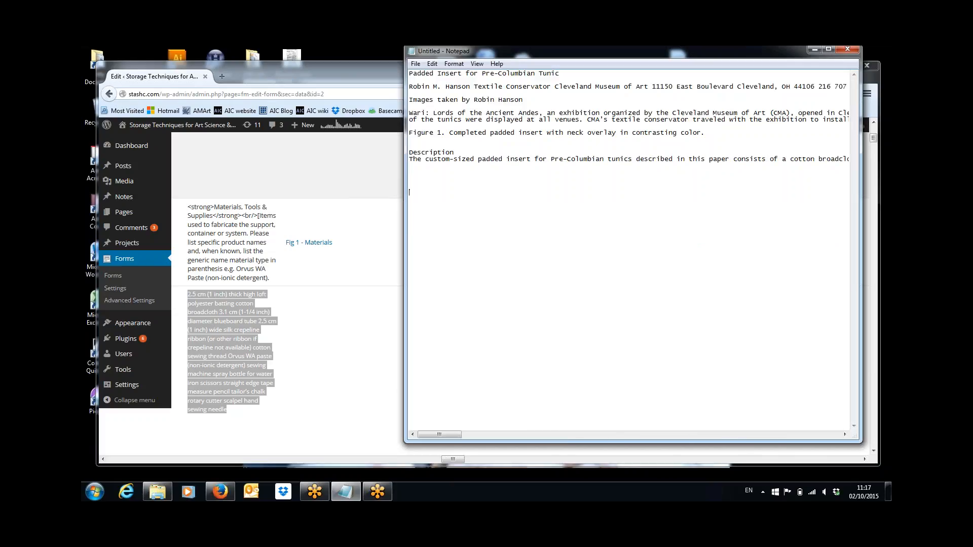
pyautogui.hotkey('ctrl', 'v')
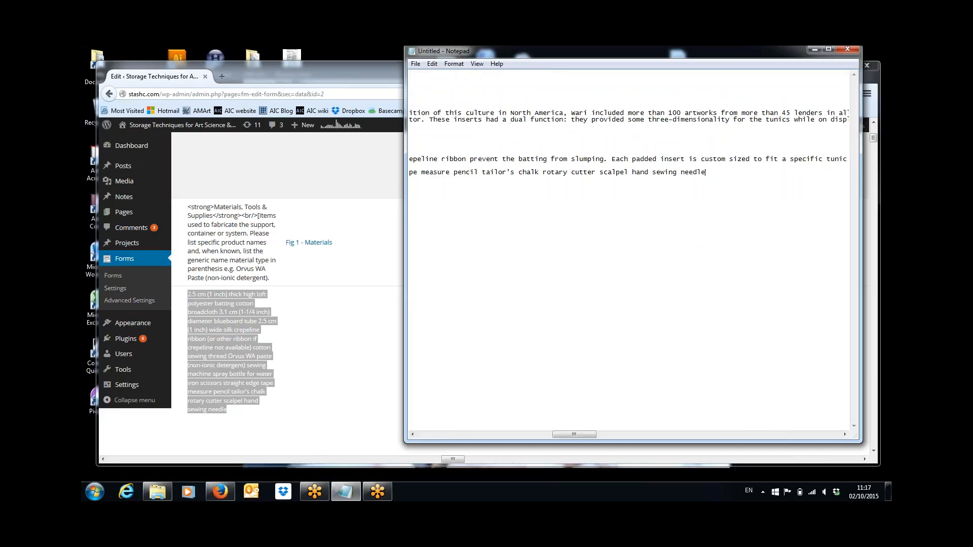
pyautogui.press('Return')
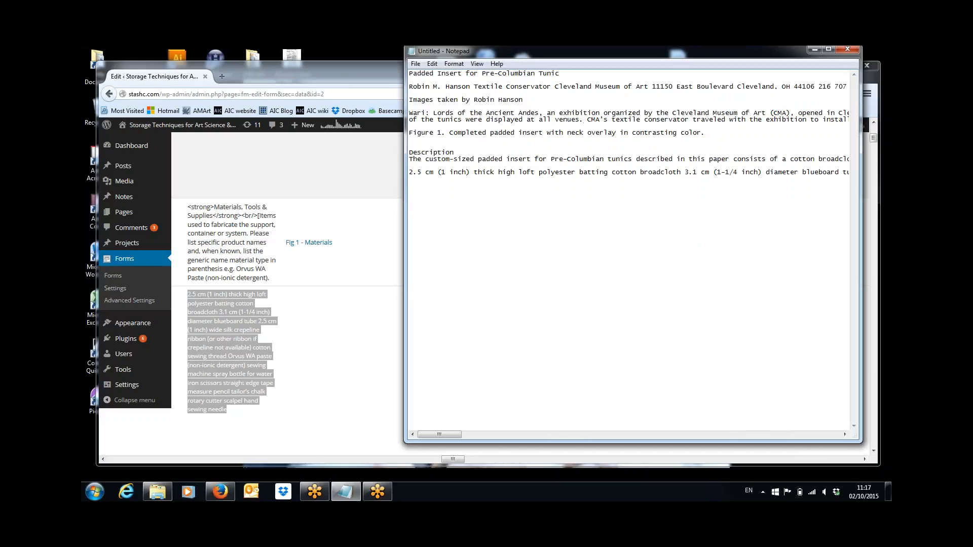
pyautogui.press('Return')
pyautogui.write('Materials')
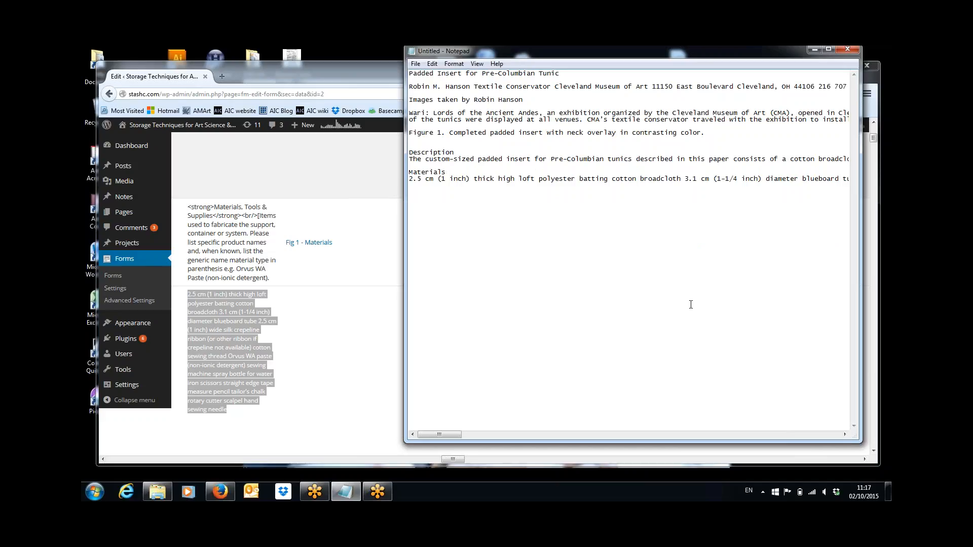
# Step: Scroll to the entry's Construction column and select the construction steps from step 1
pyautogui.click(351, 373)
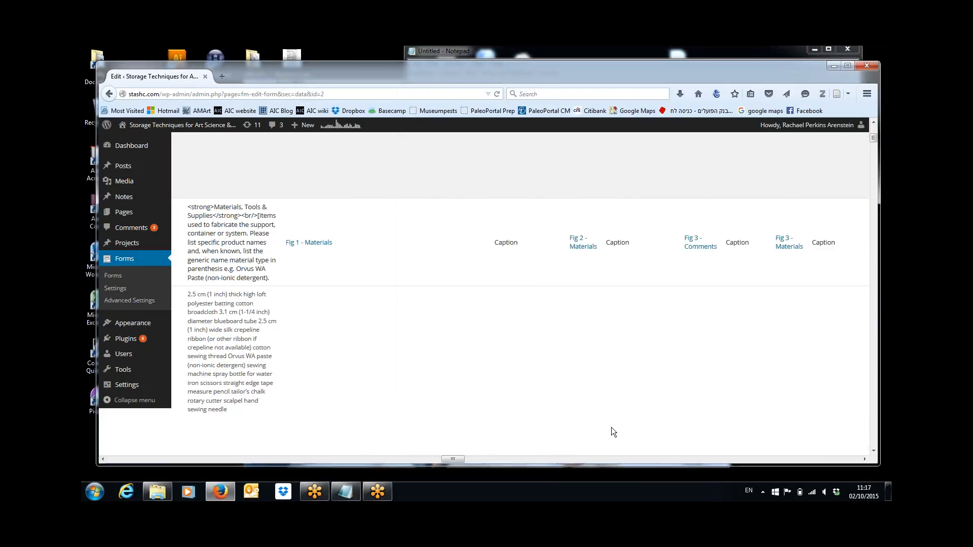
pyautogui.click(845, 460)
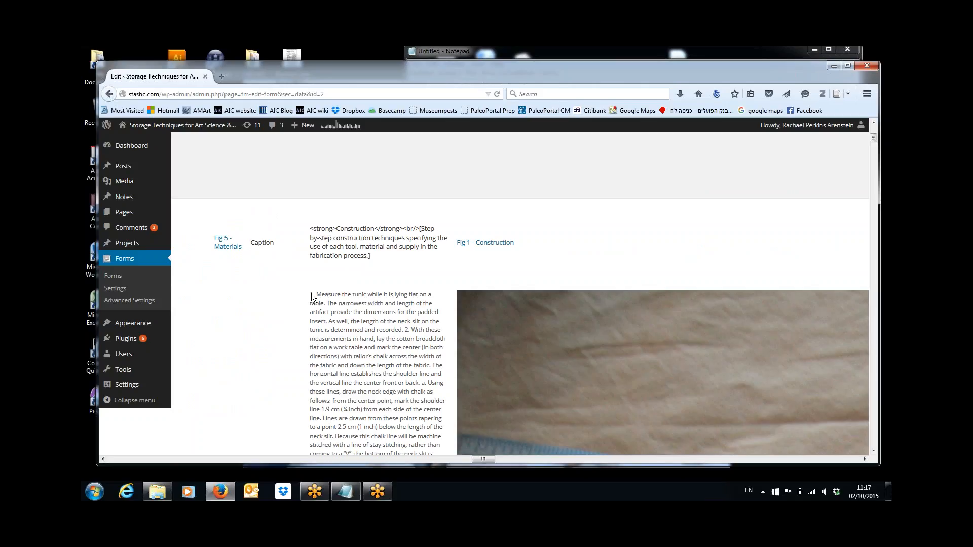
pyautogui.moveTo(310, 295); pyautogui.dragTo(357, 360)
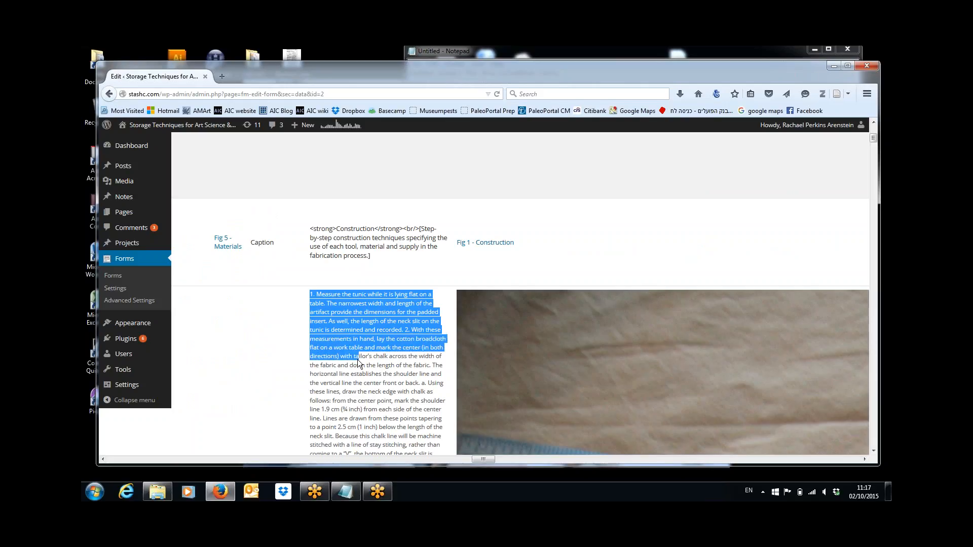
pyautogui.scroll(-6, 357, 360)
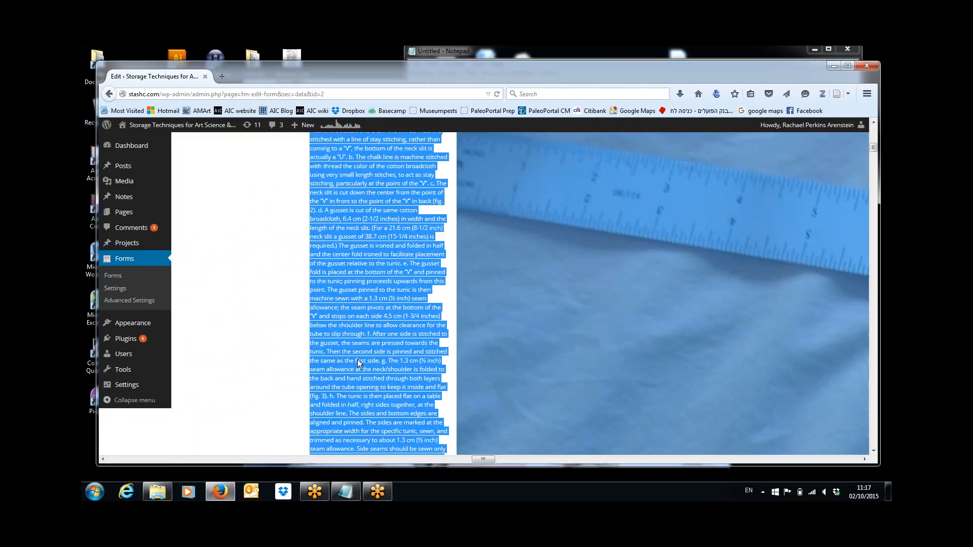
pyautogui.scroll(1, 357, 359)
pyautogui.scroll(7, 358, 360)
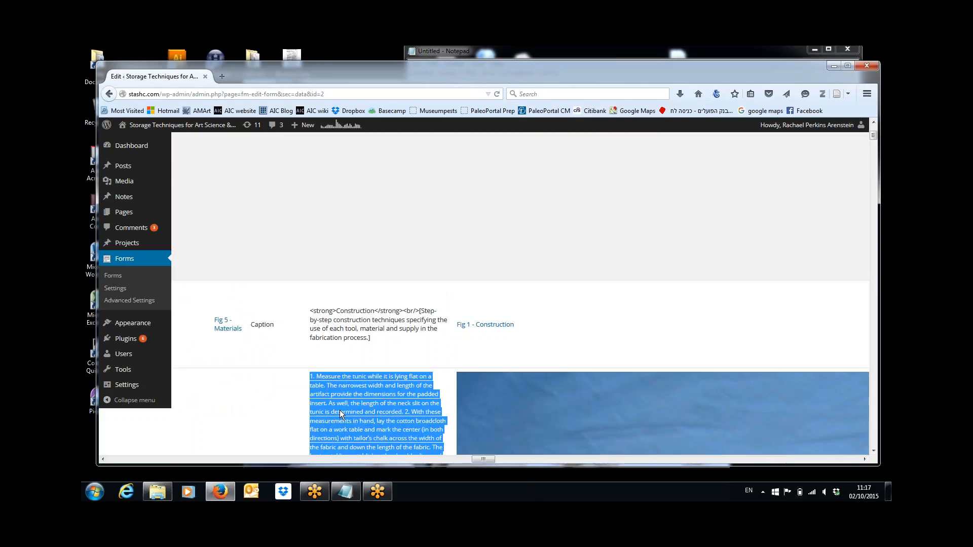
pyautogui.click(339, 410)
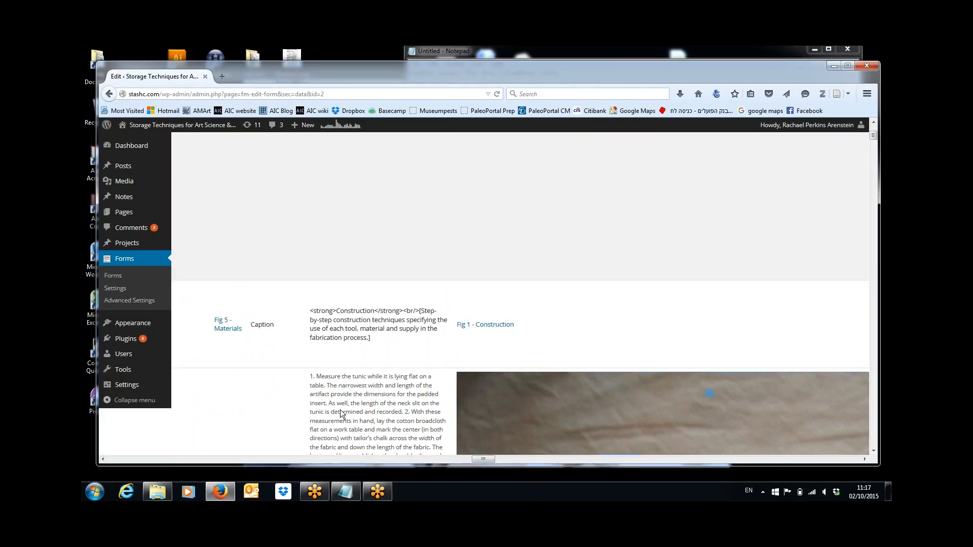
pyautogui.moveTo(313, 379); pyautogui.dragTo(361, 414)
pyautogui.click(311, 376)
# Step: Trim the selection to end at 'shoulders.', copy it and paste it under a 'Construction' heading in Notepad
pyautogui.hotkey('shift', 'Up')
pyautogui.hotkey('shift', 'Up')
pyautogui.hotkey('shift', 'Up')
pyautogui.hotkey('shift', 'Up')
pyautogui.hotkey('shift', 'Up')
pyautogui.hotkey('shift', 'Up')
pyautogui.hotkey('shift', 'Up')
pyautogui.hotkey('shift', 'Up')
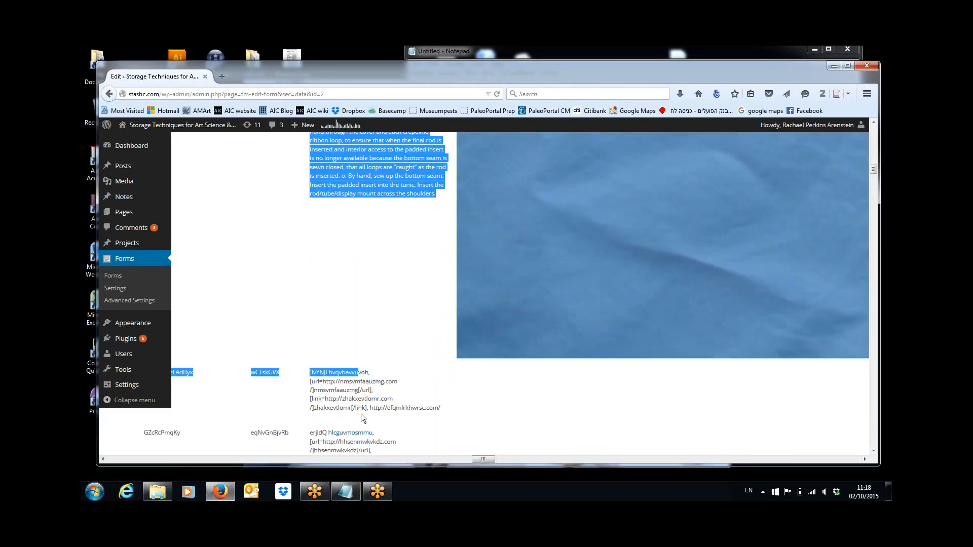
pyautogui.hotkey('shift', 'Right')
pyautogui.hotkey('shift', 'Right')
pyautogui.hotkey('shift', 'Right')
pyautogui.hotkey('shift', 'Right')
pyautogui.hotkey('shift', 'Right')
pyautogui.hotkey('shift', 'Right')
pyautogui.hotkey('shift', 'Right')
pyautogui.hotkey('shift', 'Right')
pyautogui.hotkey('shift', 'Right')
pyautogui.hotkey('shift', 'Right')
pyautogui.hotkey('shift', 'Right')
pyautogui.hotkey('shift', 'Right')
pyautogui.hotkey('shift', 'Right')
pyautogui.hotkey('shift', 'Right')
pyautogui.hotkey('shift', 'Right')
pyautogui.hotkey('shift', 'Right')
pyautogui.hotkey('shift', 'Right')
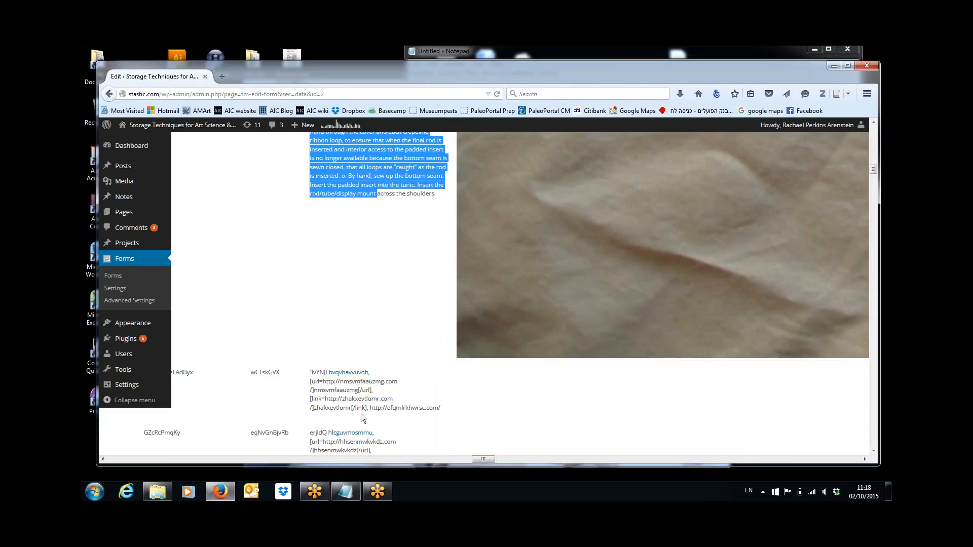
pyautogui.hotkey('shift', 'Right')
pyautogui.hotkey('shift', 'Right')
pyautogui.hotkey('shift', 'Right')
pyautogui.hotkey('shift', 'Right')
pyautogui.hotkey('shift', 'Right')
pyautogui.hotkey('shift', 'Right')
pyautogui.hotkey('shift', 'Right')
pyautogui.hotkey('shift', 'Right')
pyautogui.hotkey('shift', 'Right')
pyautogui.hotkey('shift', 'Right')
pyautogui.hotkey('shift', 'Right')
pyautogui.hotkey('shift', 'Left')
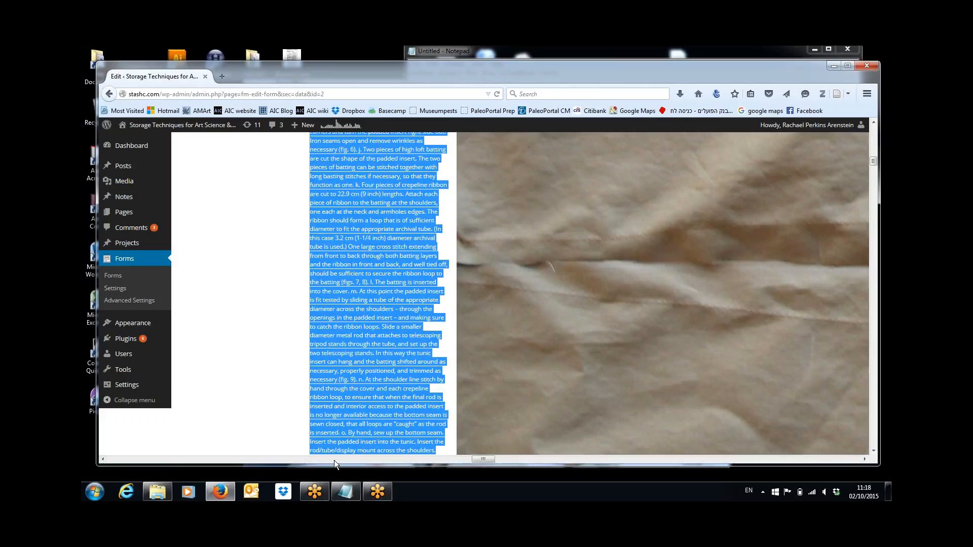
pyautogui.click(349, 490)
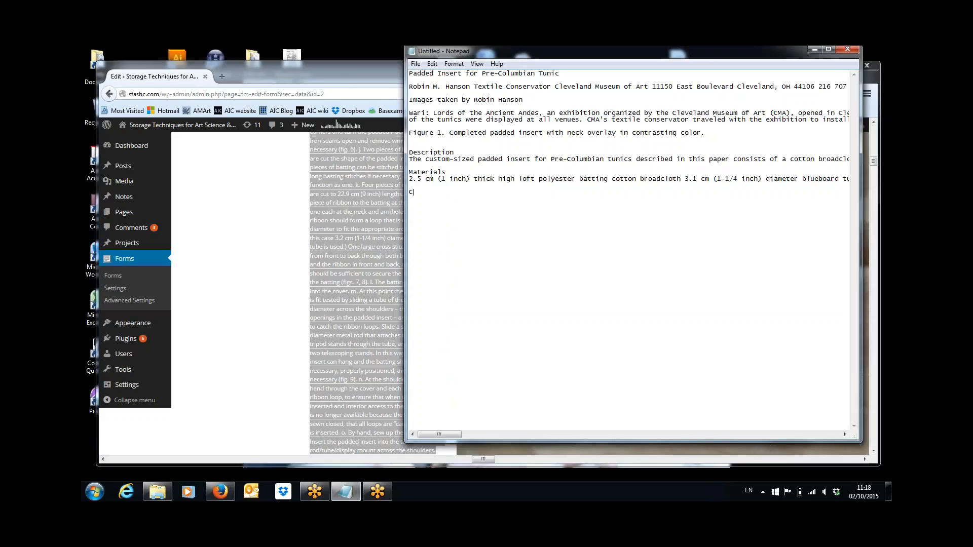
pyautogui.write('onstruction')
pyautogui.hotkey('ctrl', 'v')
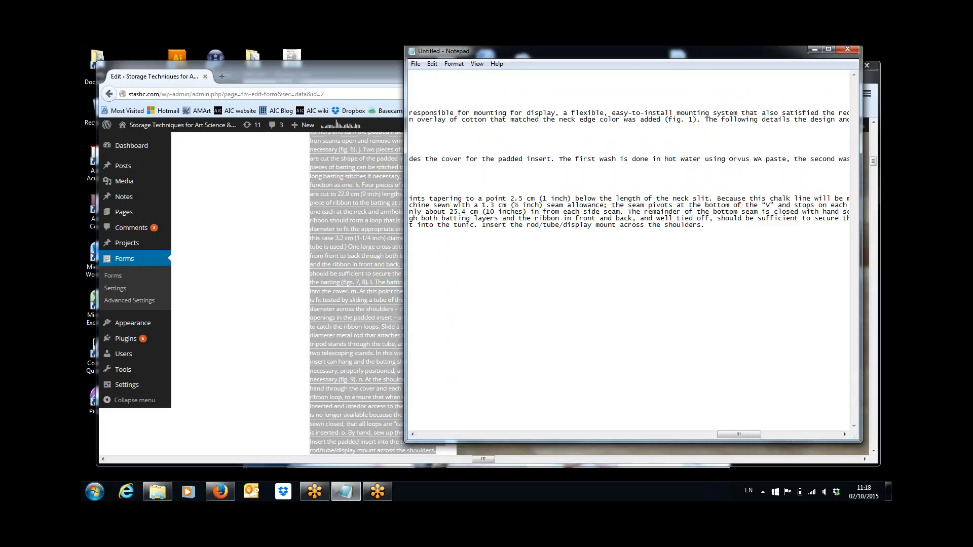
pyautogui.press('Return')
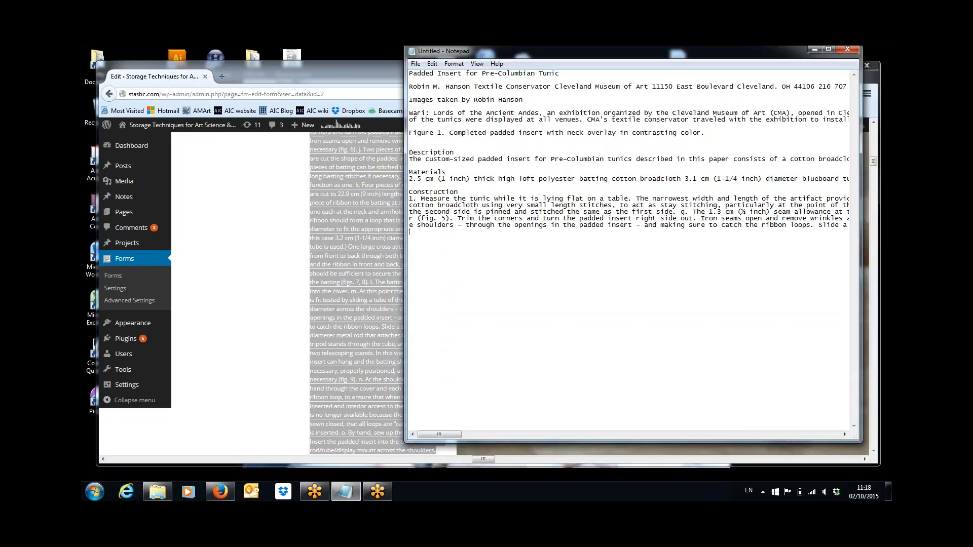
pyautogui.click(270, 263)
# Step: Save the fabric photo as the Figure 2 JPEG in the STASH folder under Pictures
pyautogui.rightClick(576, 262)
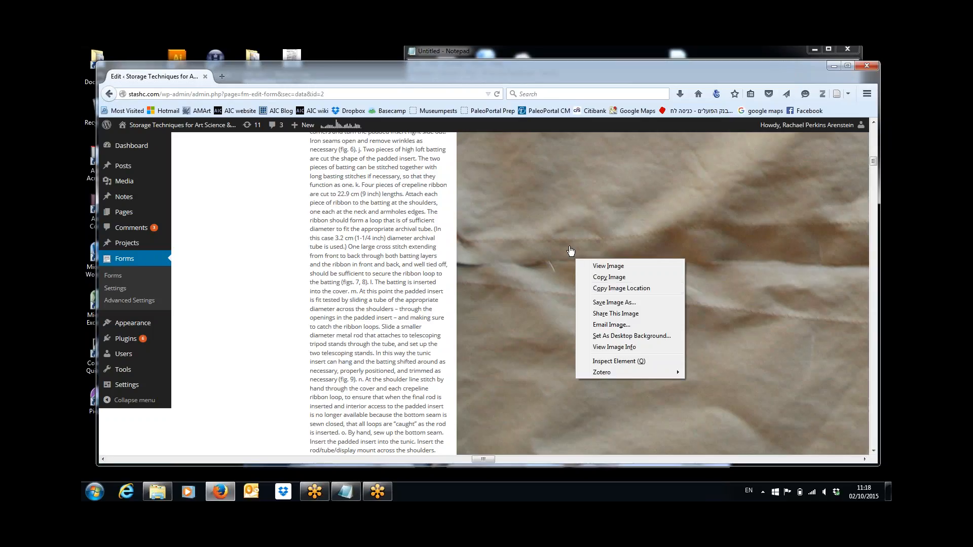
pyautogui.click(604, 303)
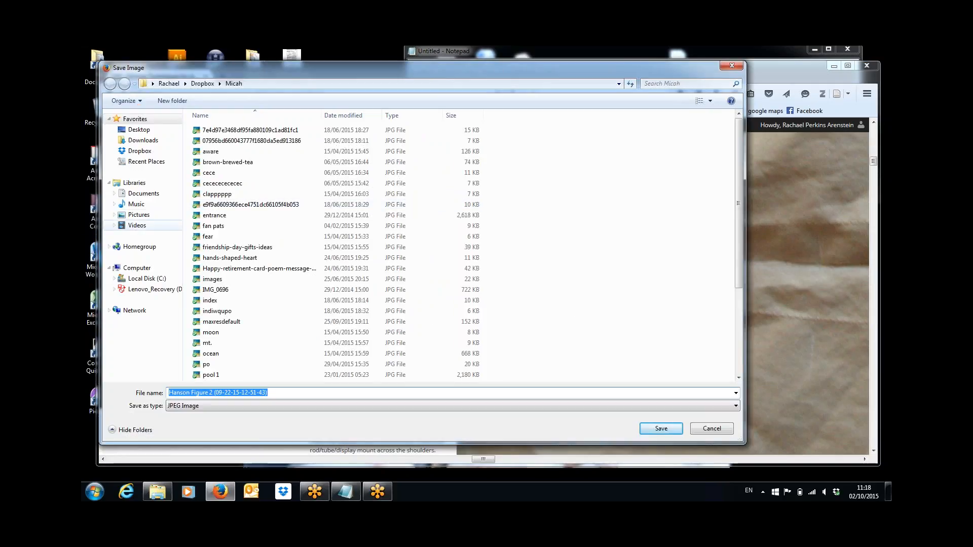
pyautogui.click(136, 216)
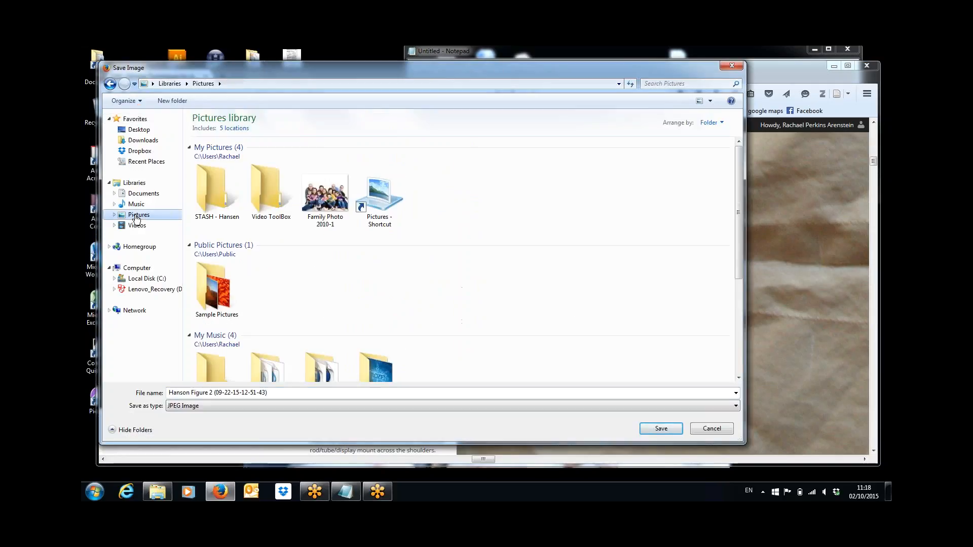
pyautogui.doubleClick(218, 201)
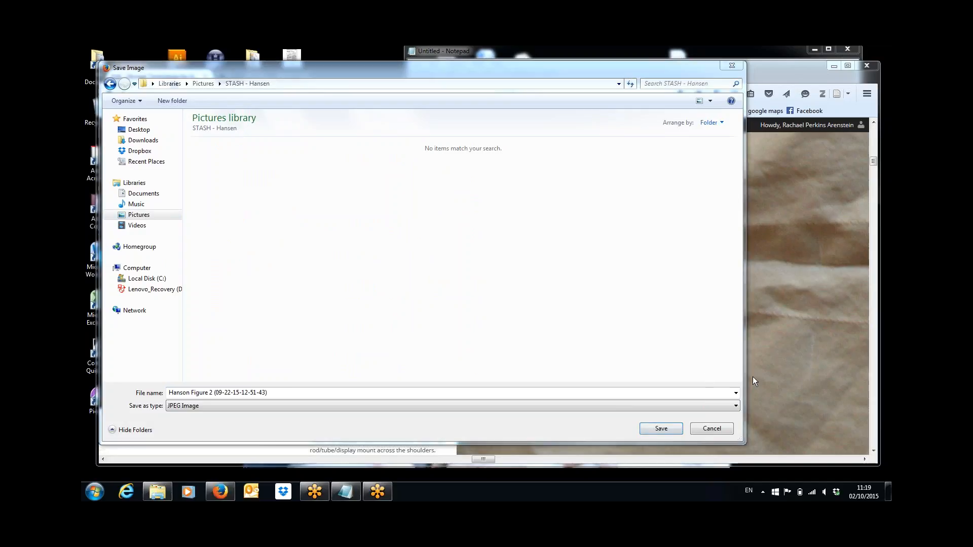
pyautogui.click(661, 429)
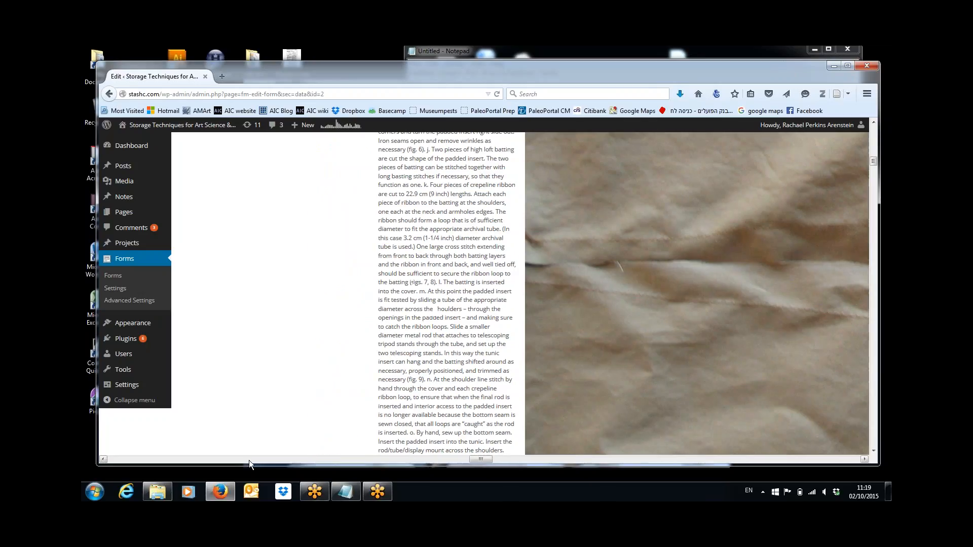
# Step: Scroll back to the orange fabric photo and save it as Figure 1
pyautogui.click(249, 460)
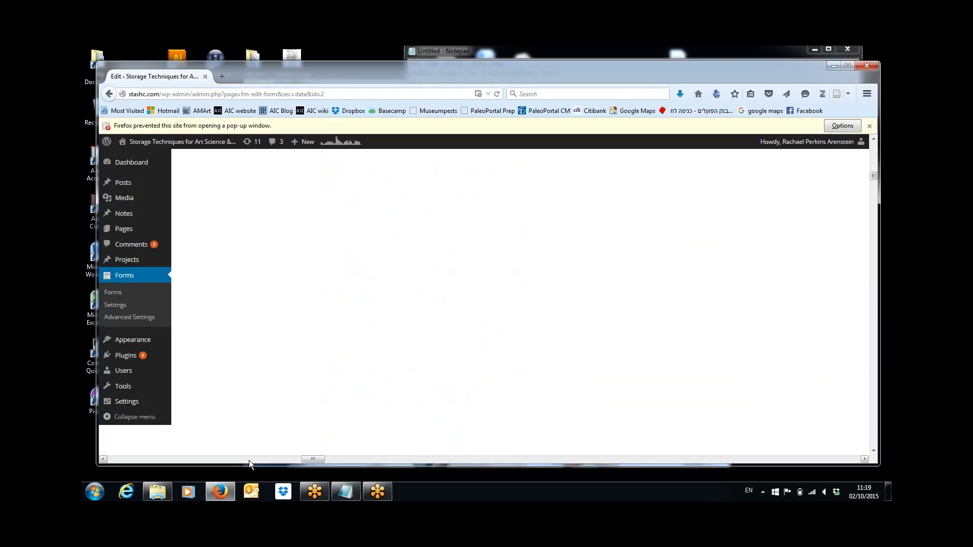
pyautogui.click(205, 460)
pyautogui.click(159, 458)
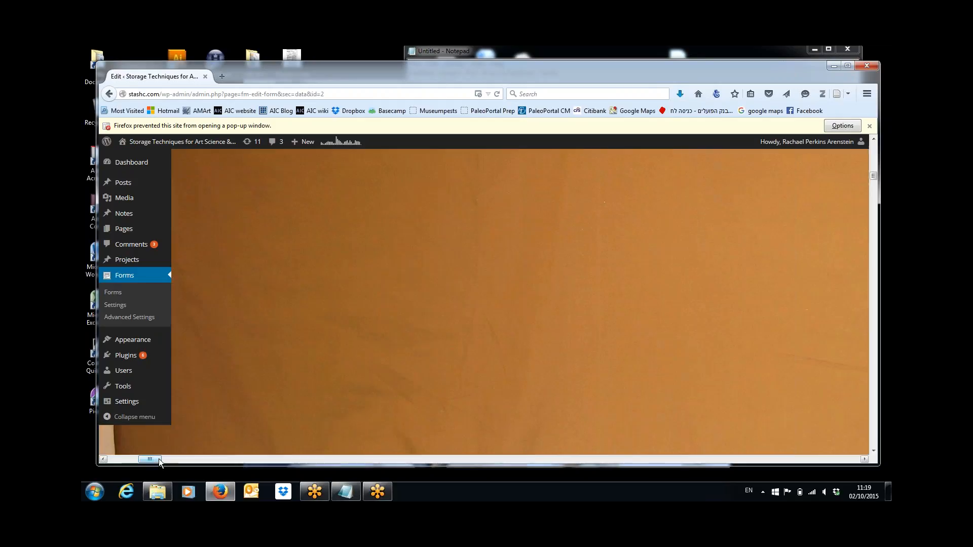
pyautogui.rightClick(414, 362)
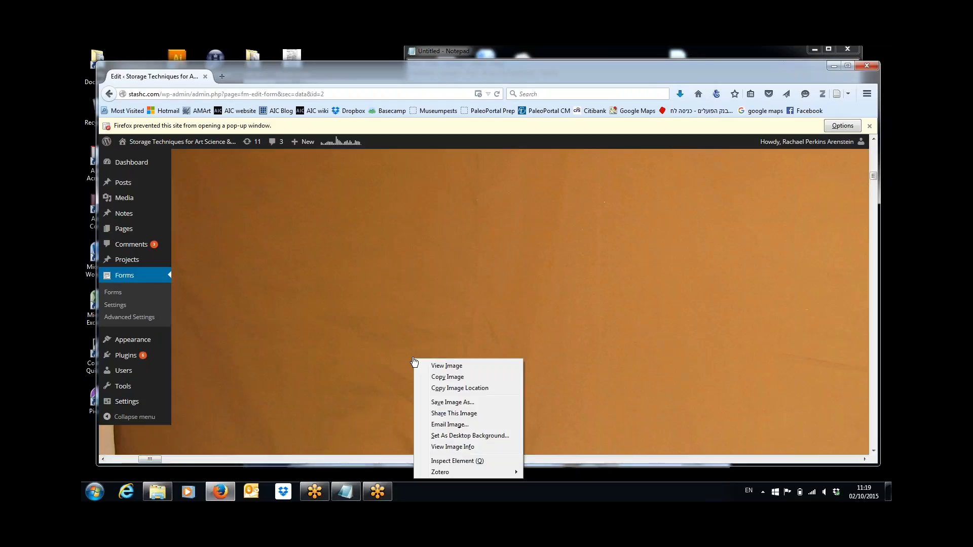
pyautogui.click(464, 402)
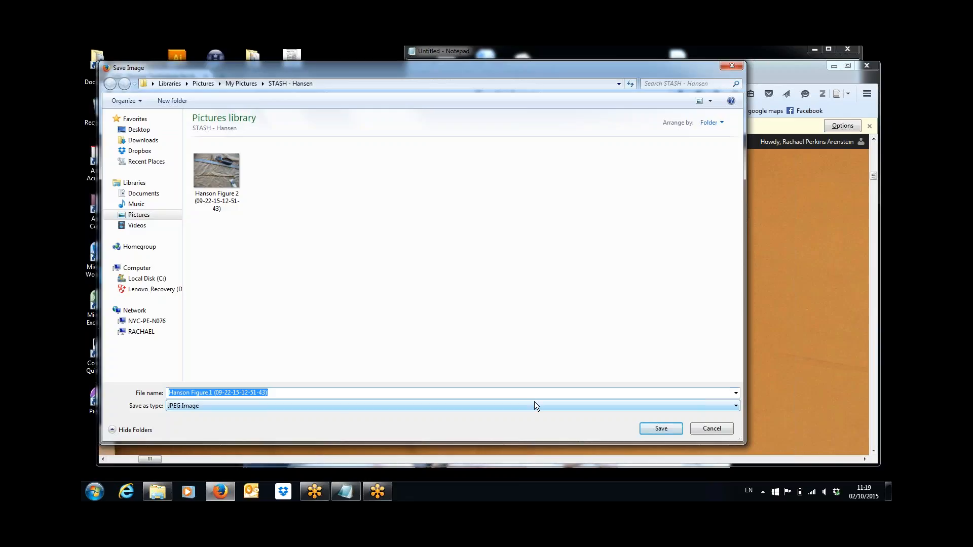
pyautogui.click(661, 428)
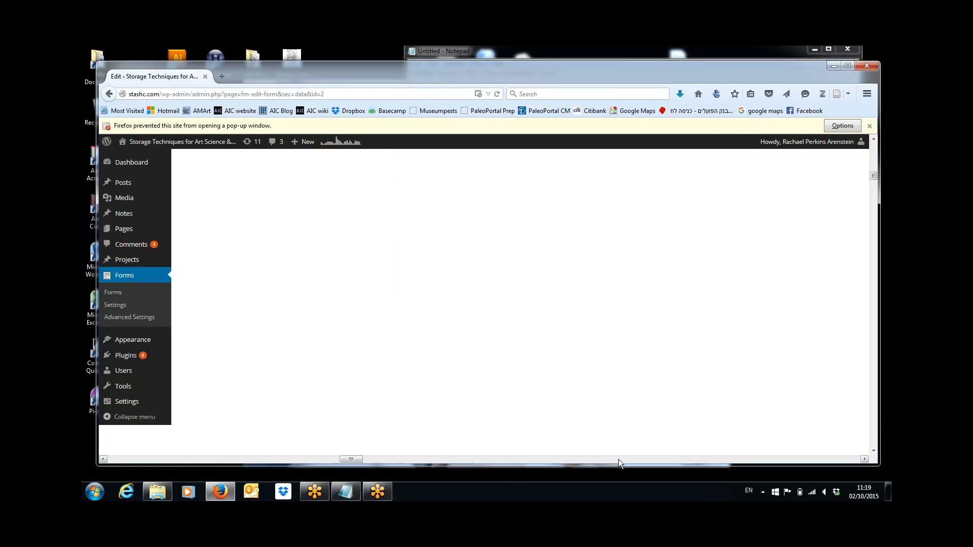
# Step: Scroll right to the tube photo and save it as Hanson Figure 3
pyautogui.click(618, 459)
pyautogui.click(619, 459)
pyautogui.click(619, 459)
pyautogui.click(618, 459)
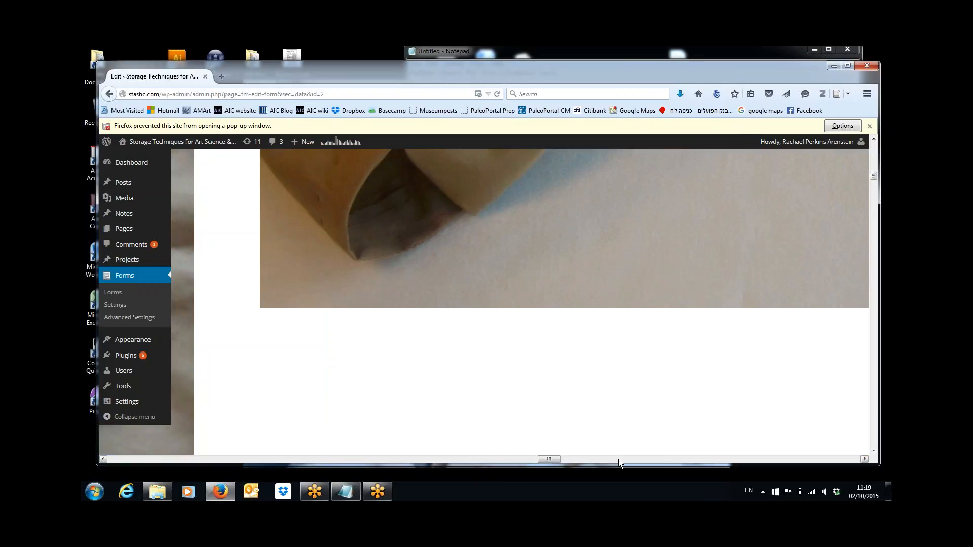
pyautogui.click(618, 459)
pyautogui.click(442, 460)
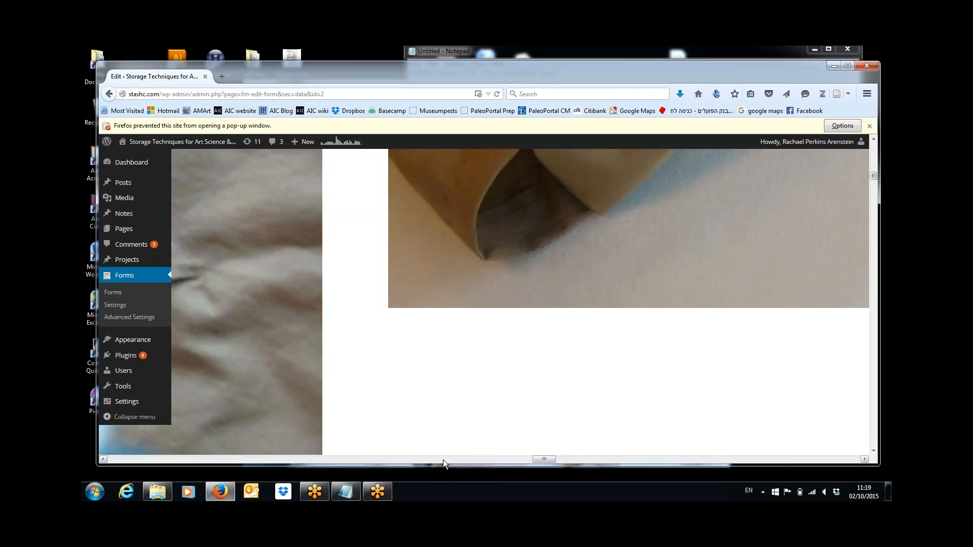
pyautogui.rightClick(543, 252)
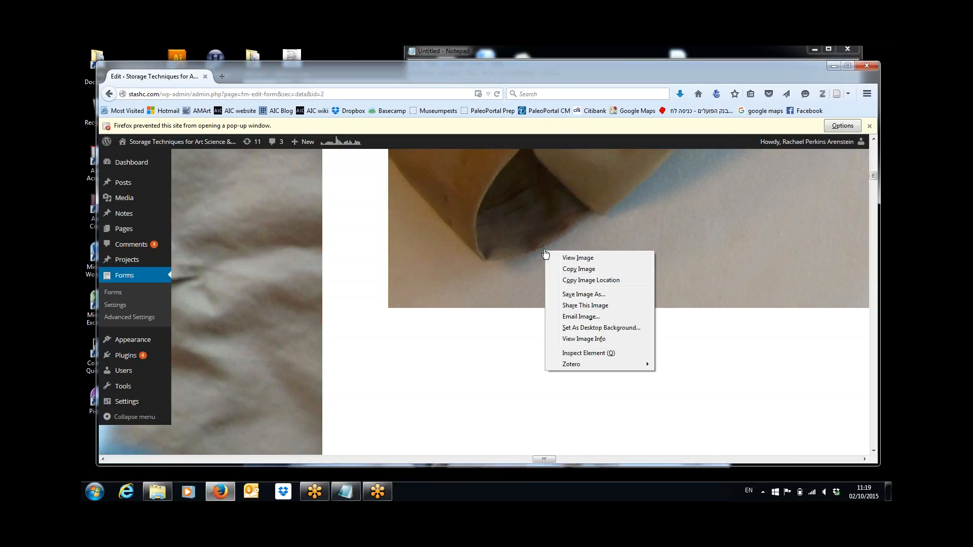
pyautogui.click(573, 295)
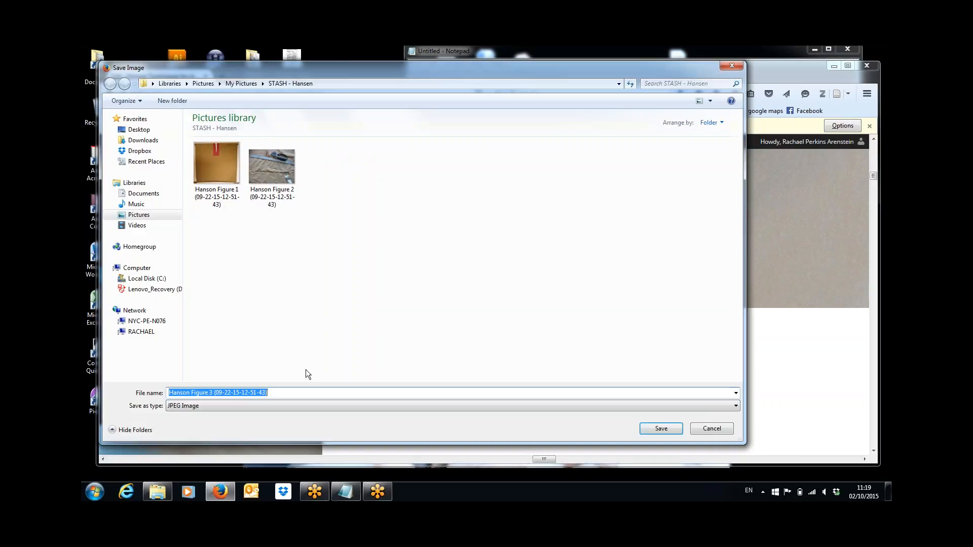
pyautogui.click(652, 428)
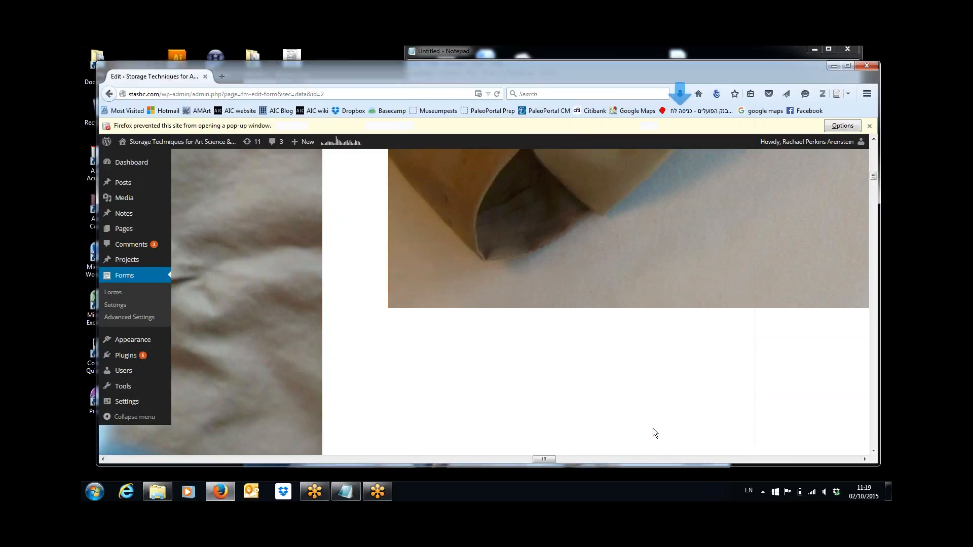
pyautogui.click(873, 140)
# Step: Copy the Figure 2 neck slit caption and paste it into the Notepad caption list
pyautogui.click(874, 141)
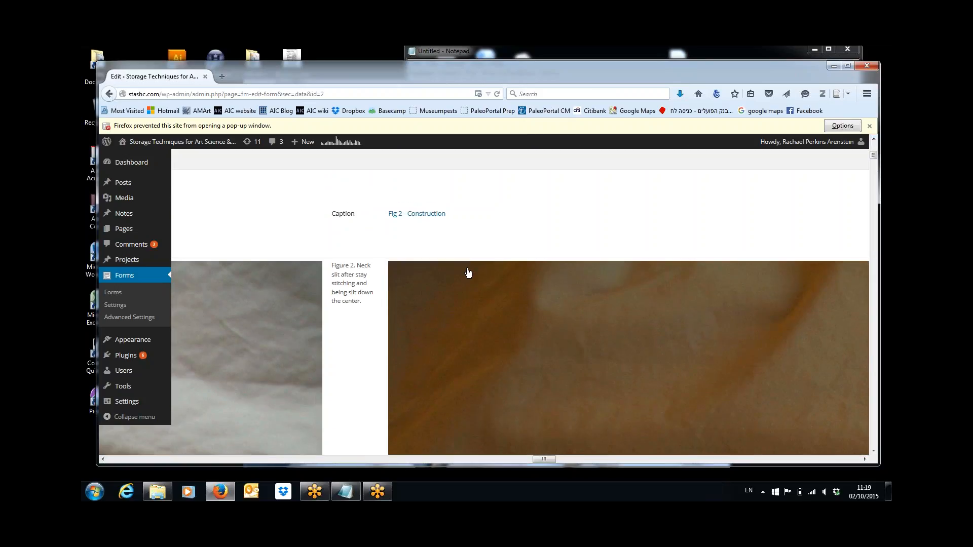
pyautogui.moveTo(333, 265); pyautogui.dragTo(356, 298)
pyautogui.hotkey('ctrl', 'c')
pyautogui.click(334, 267)
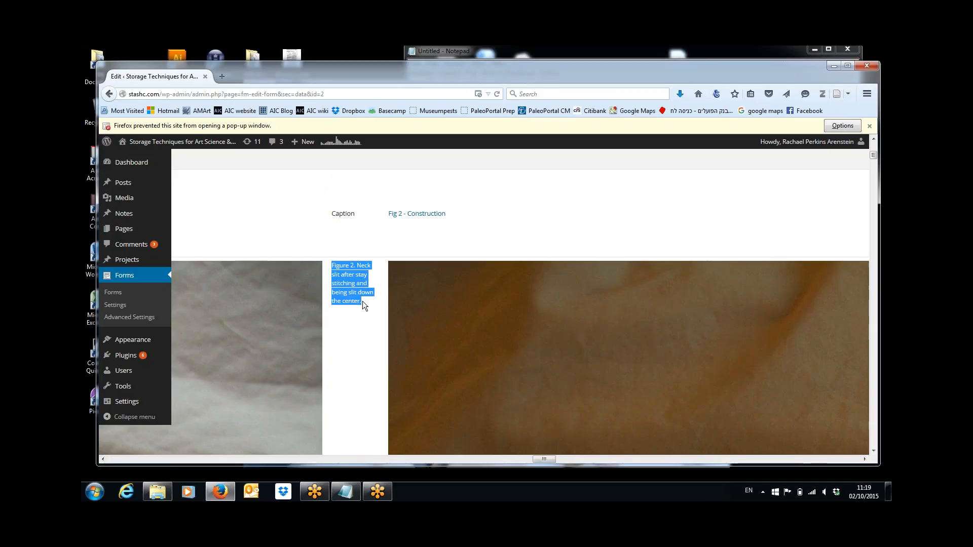
pyautogui.click(345, 492)
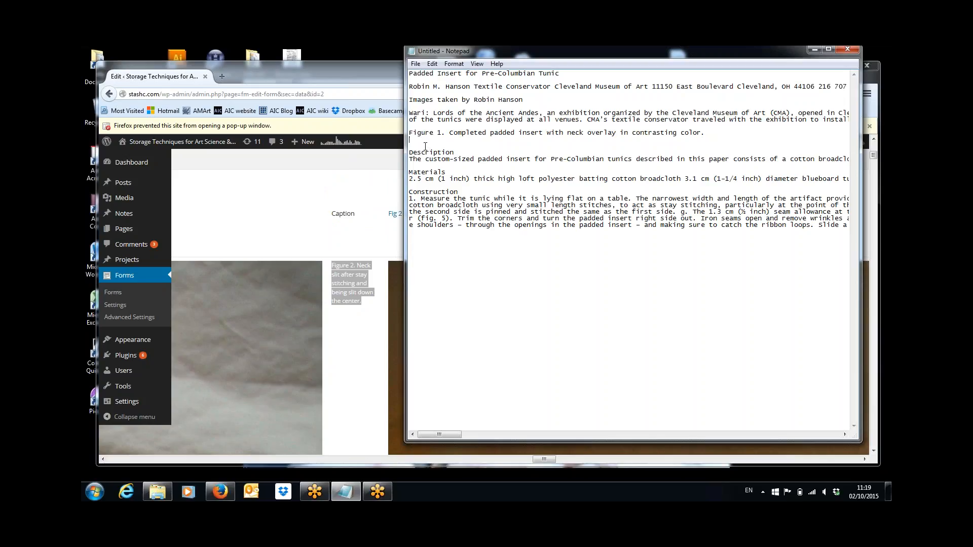
pyautogui.hotkey('ctrl', 'v')
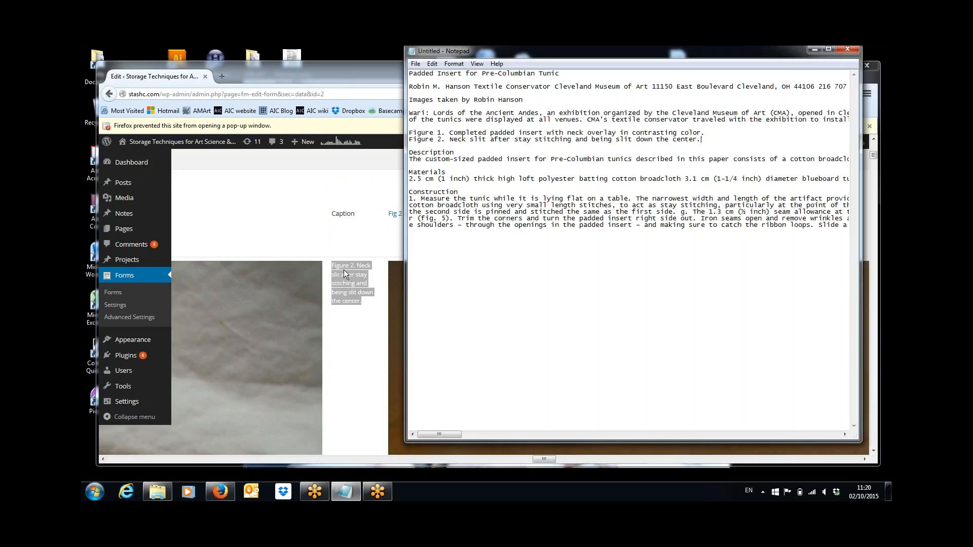
# Step: Copy the Figure 3 caption and paste it on a new line below Figure 2
pyautogui.click(341, 333)
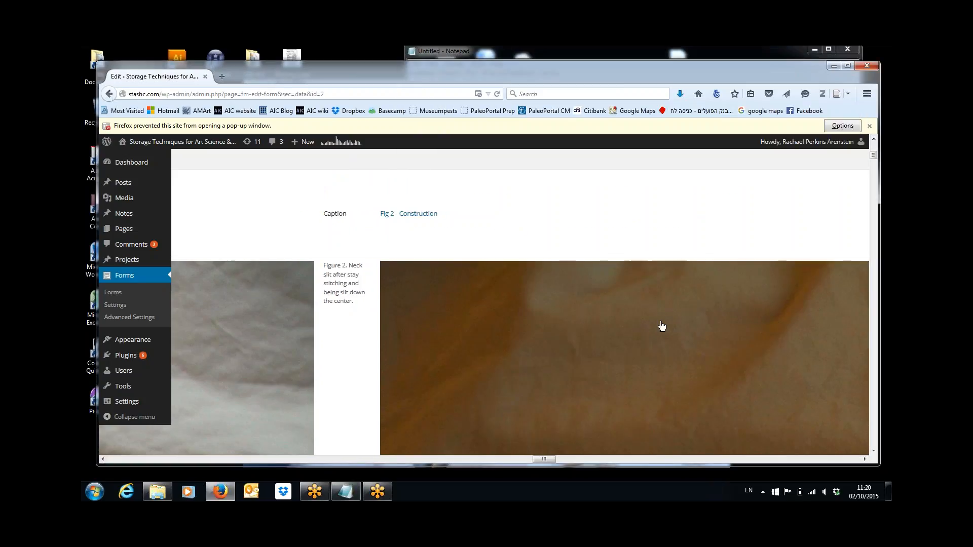
pyautogui.hscroll(15, 662, 326)
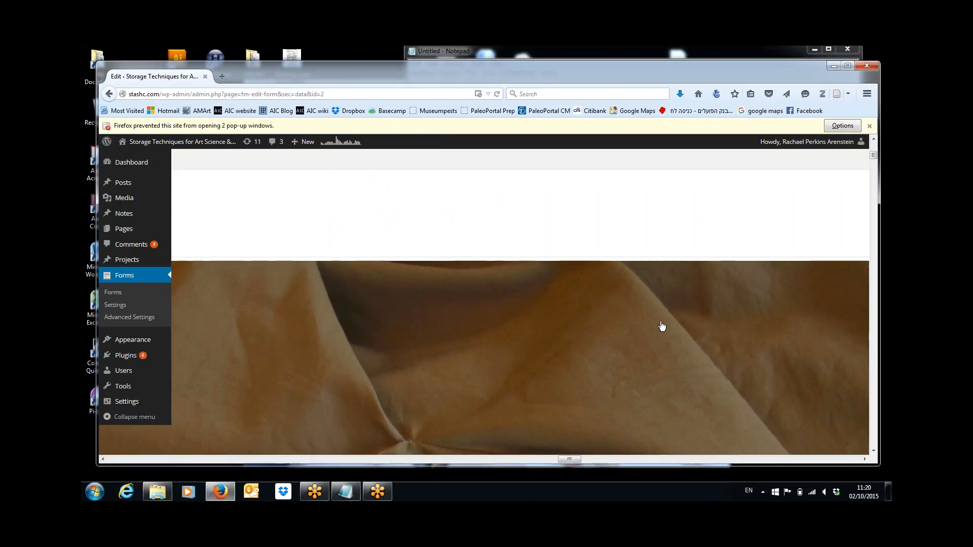
pyautogui.hscroll(10, 662, 325)
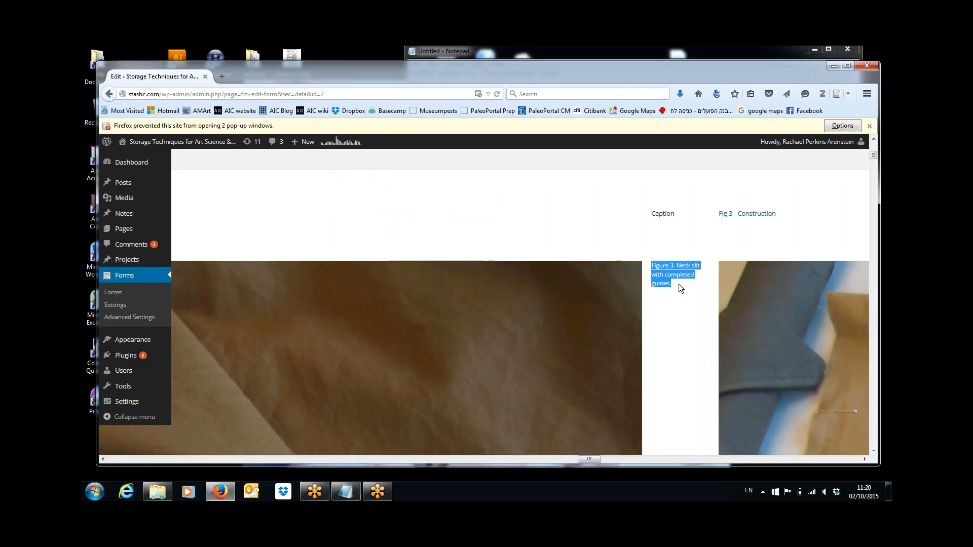
pyautogui.click(350, 492)
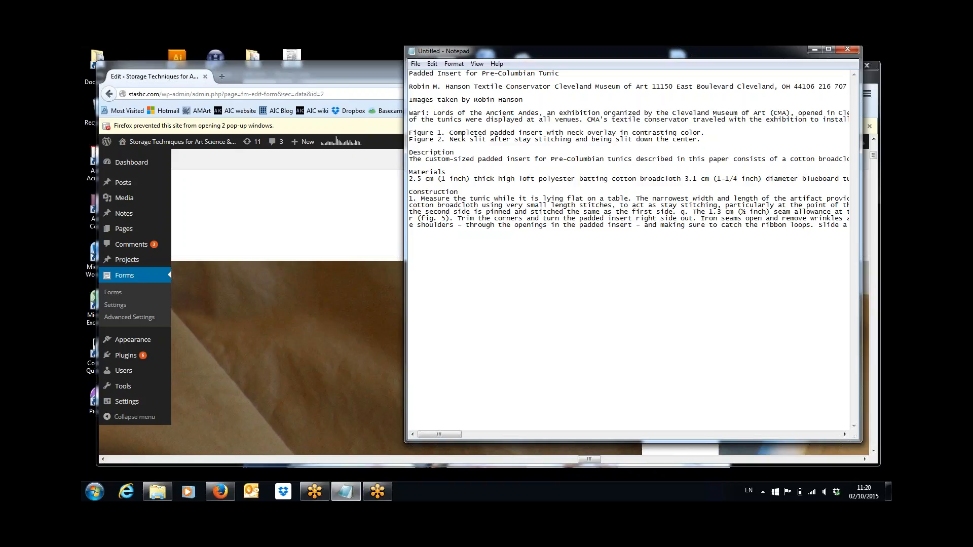
pyautogui.press('Return')
pyautogui.write('Figure 3. Neck slit with completed gusset.')
# Step: Save the Fig 3 photo as Hanson Figure 4 in the STASH - Hansen folder
pyautogui.click(300, 325)
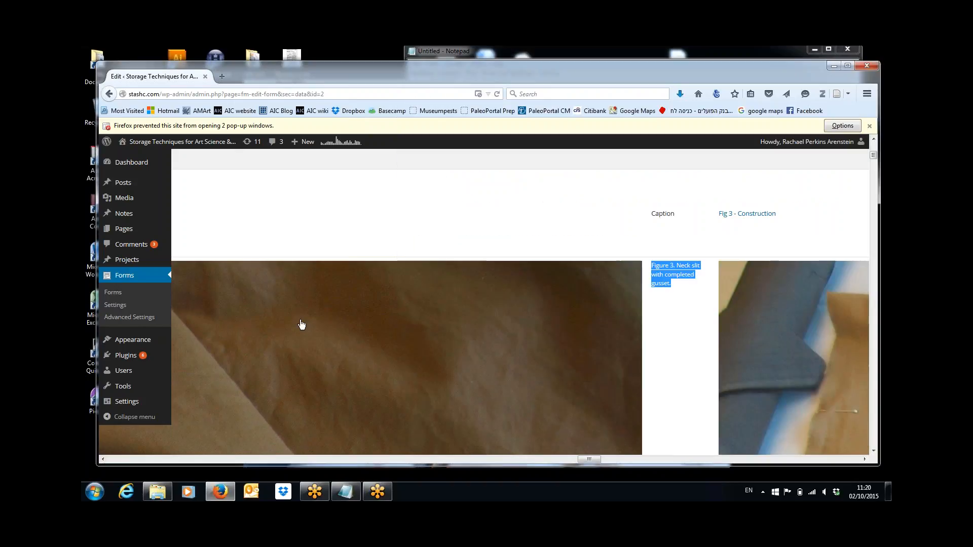
pyautogui.rightClick(767, 301)
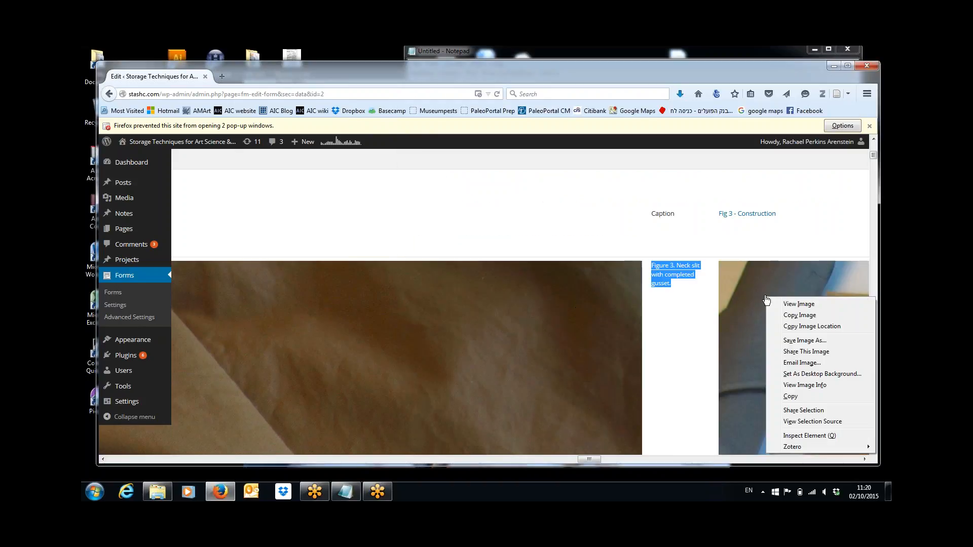
pyautogui.click(804, 342)
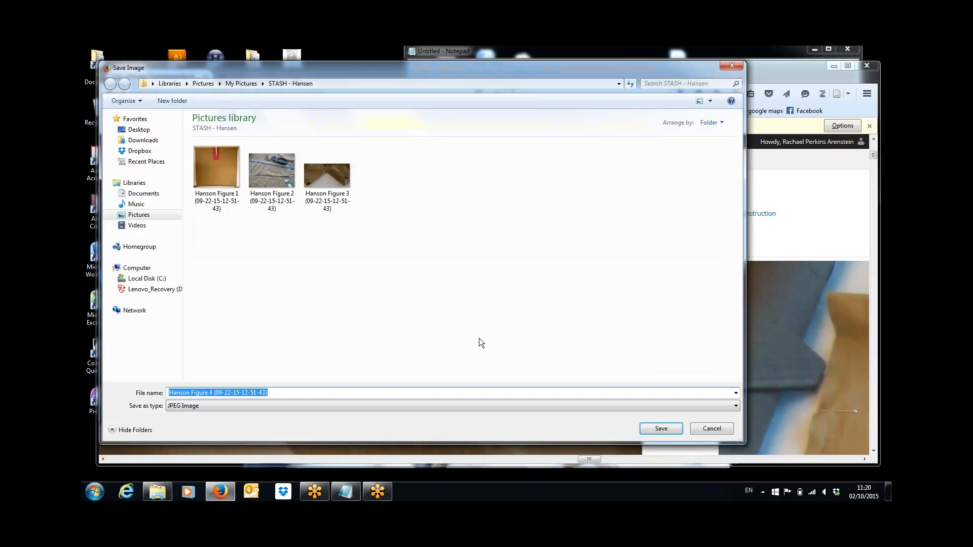
pyautogui.click(659, 429)
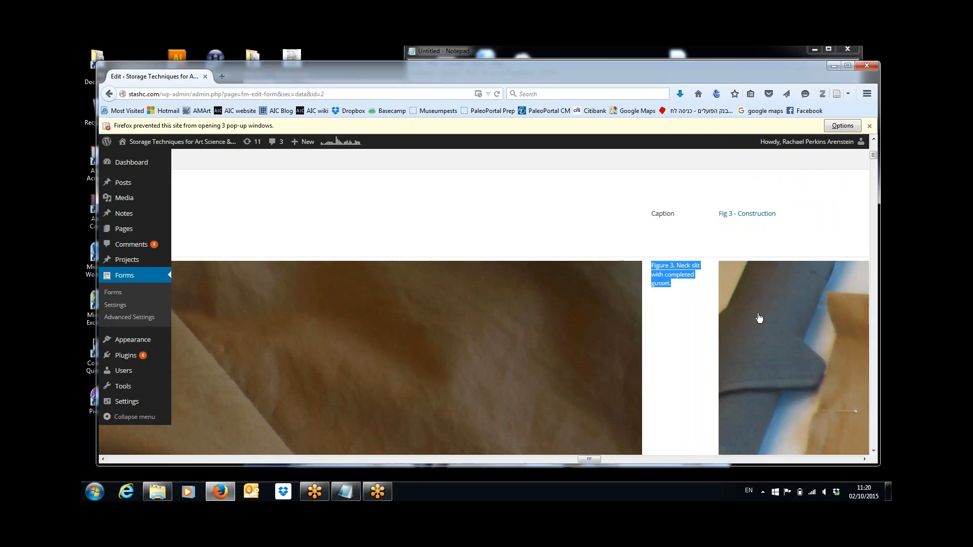
# Step: Copy the Figure 4 caption and paste it on a new line below Figure 3 in Notepad
pyautogui.click(654, 459)
pyautogui.click(653, 459)
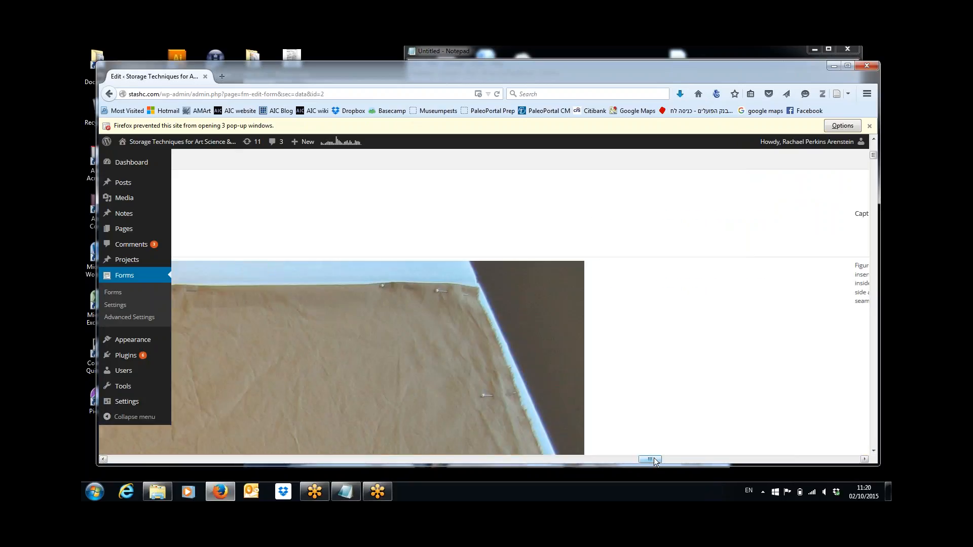
pyautogui.moveTo(654, 461)
pyautogui.mouseDown()
pyautogui.moveTo(604, 460)
pyautogui.moveTo(661, 460)
pyautogui.mouseUp()
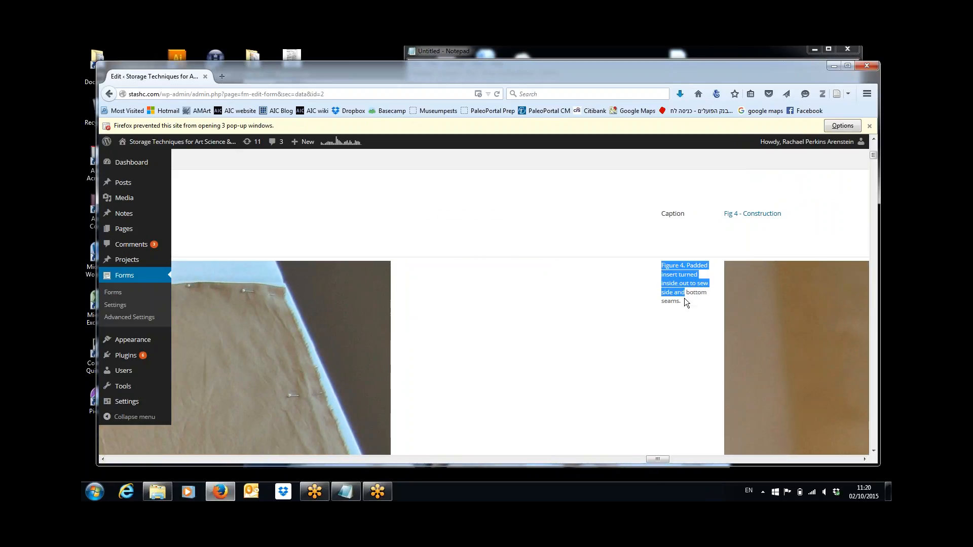
pyautogui.moveTo(685, 302); pyautogui.dragTo(685, 302)
pyautogui.hotkey('ctrl', 'c')
pyautogui.click(346, 494)
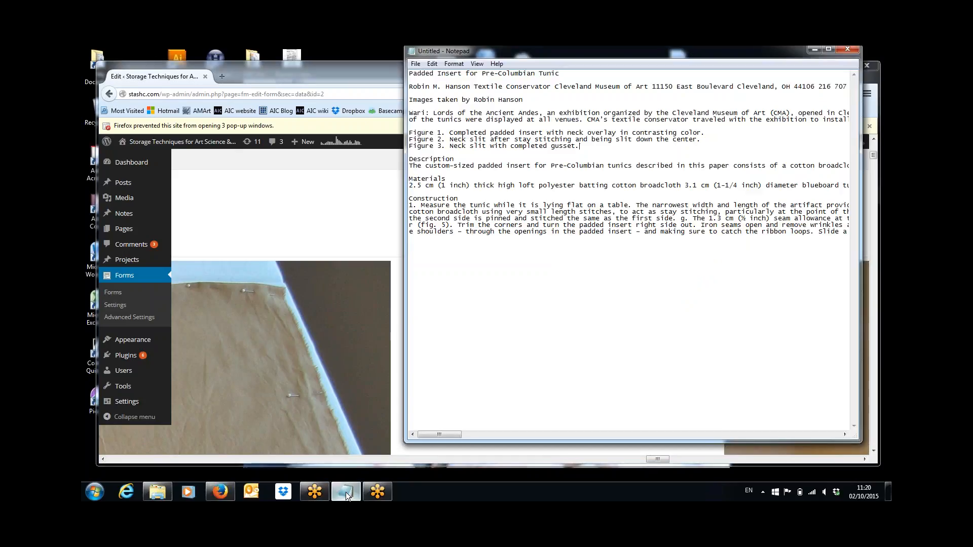
pyautogui.press('Return')
pyautogui.hotkey('ctrl', 'v')
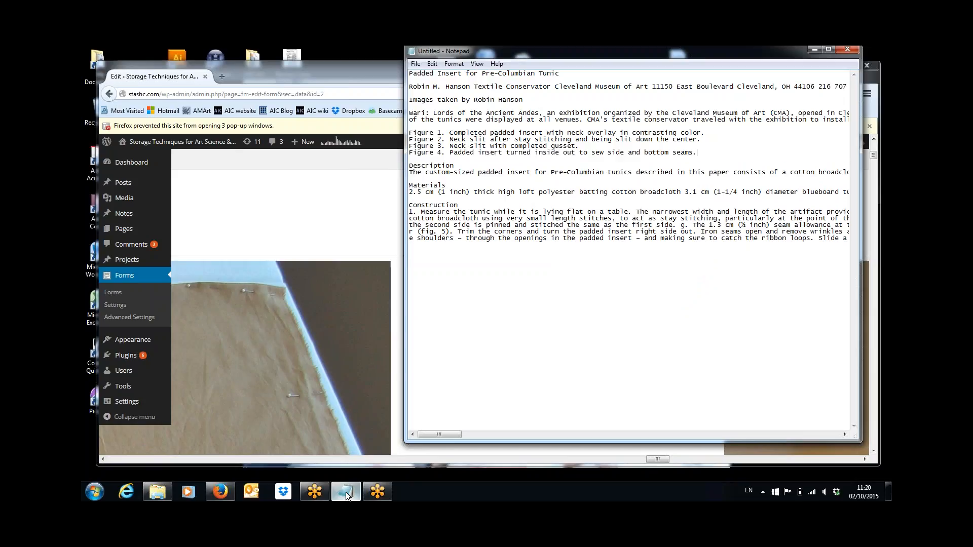
pyautogui.hotkey('alt', 'Tab')
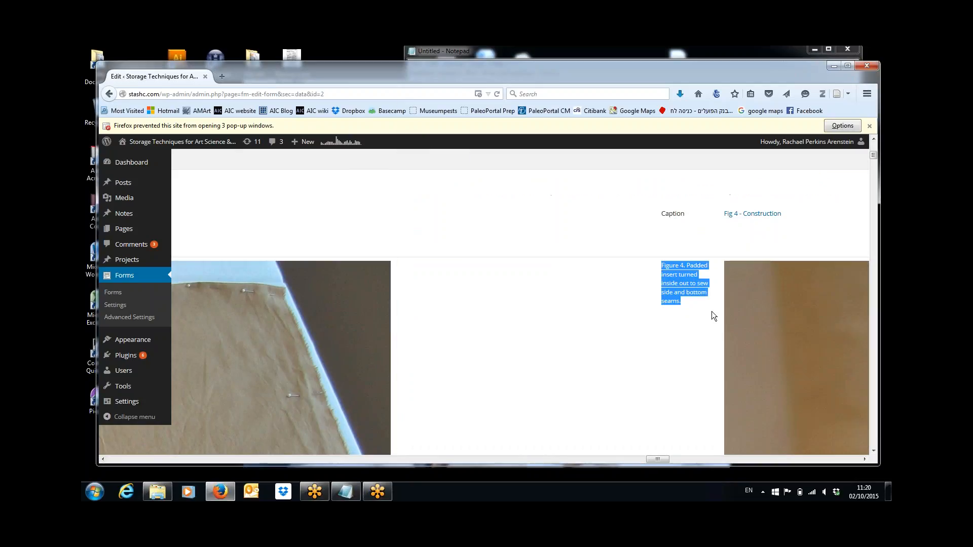
# Step: Save the Fig 4 photo as Hanson Figure 5, then scroll right toward Fig 5
pyautogui.rightClick(779, 309)
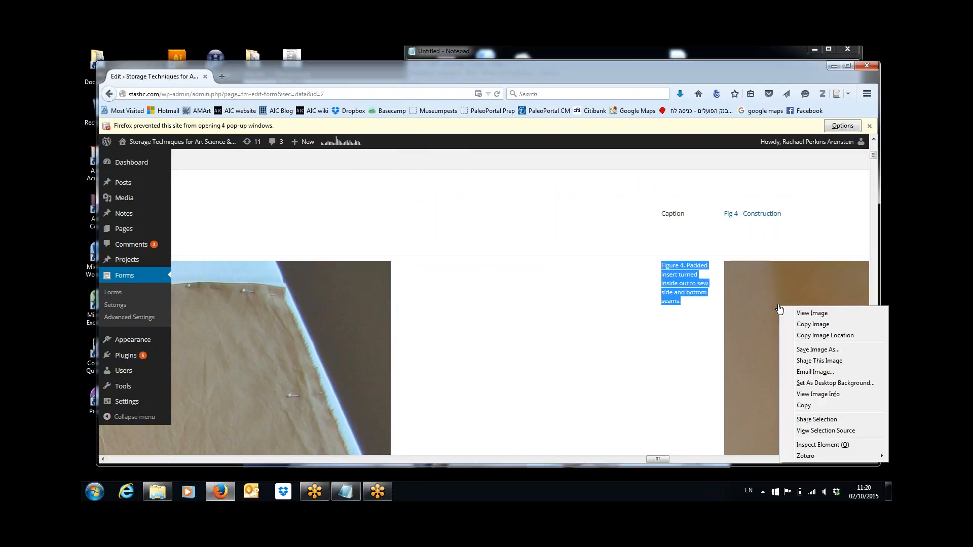
pyautogui.click(803, 353)
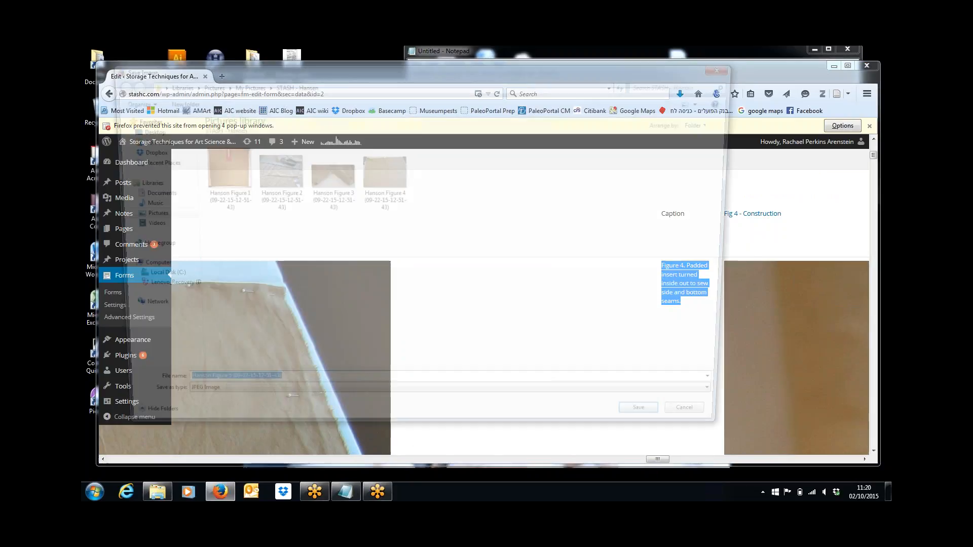
pyautogui.click(664, 430)
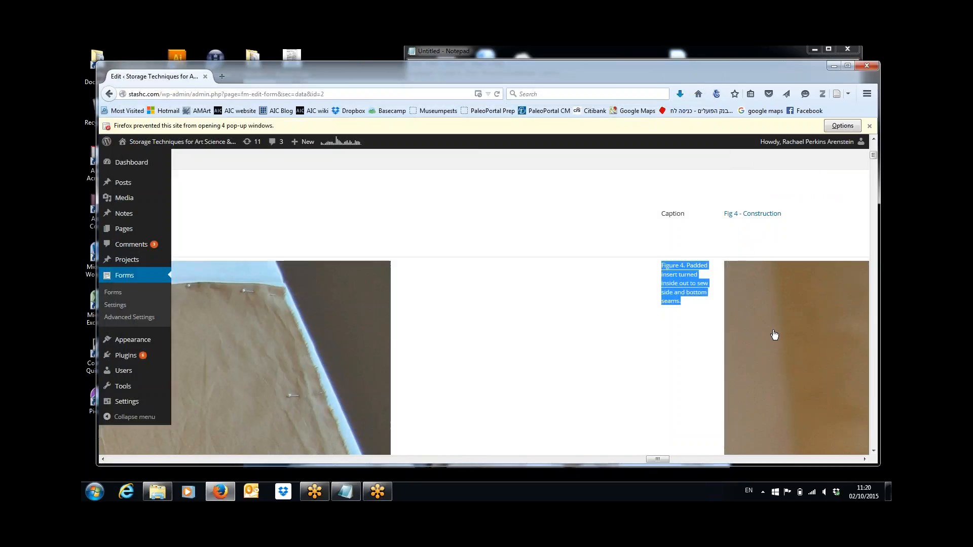
pyautogui.click(688, 460)
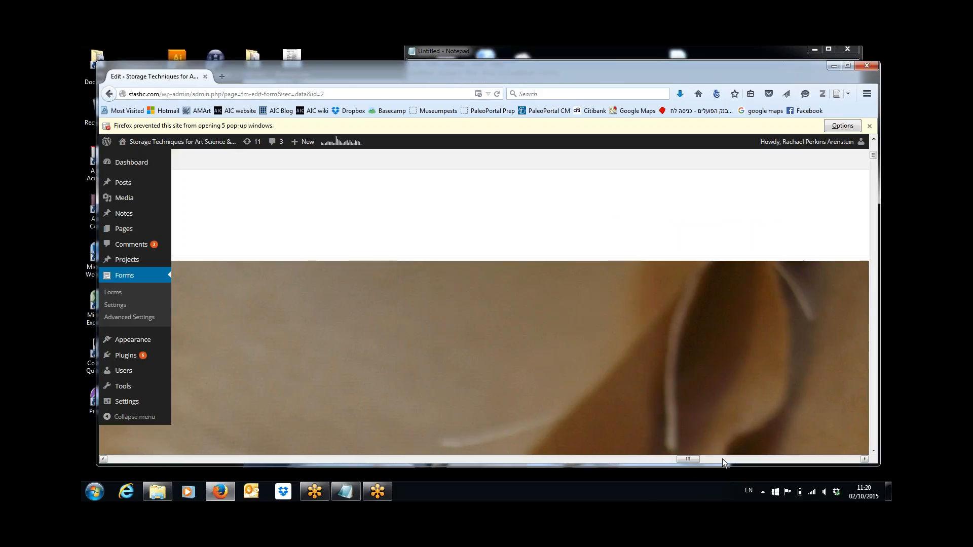
pyautogui.click(722, 458)
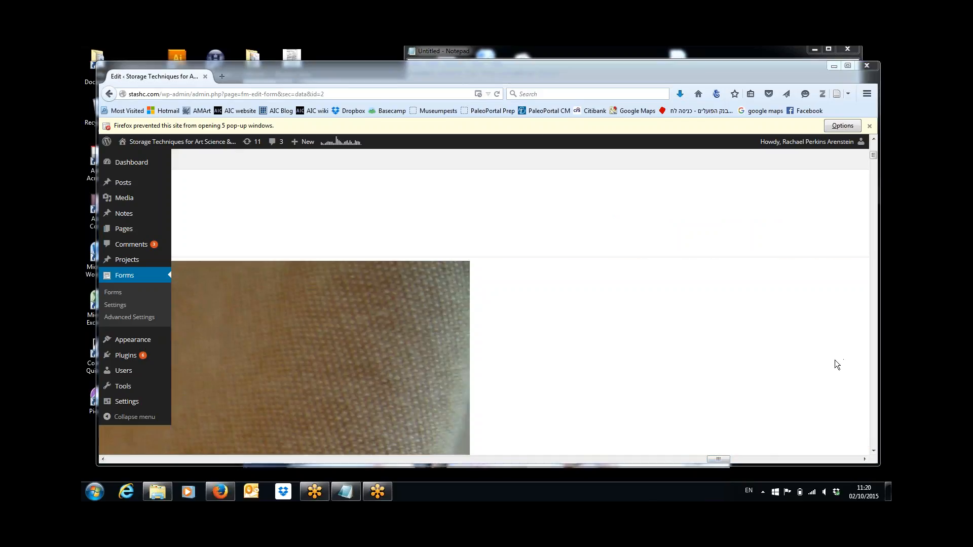
pyautogui.click(746, 461)
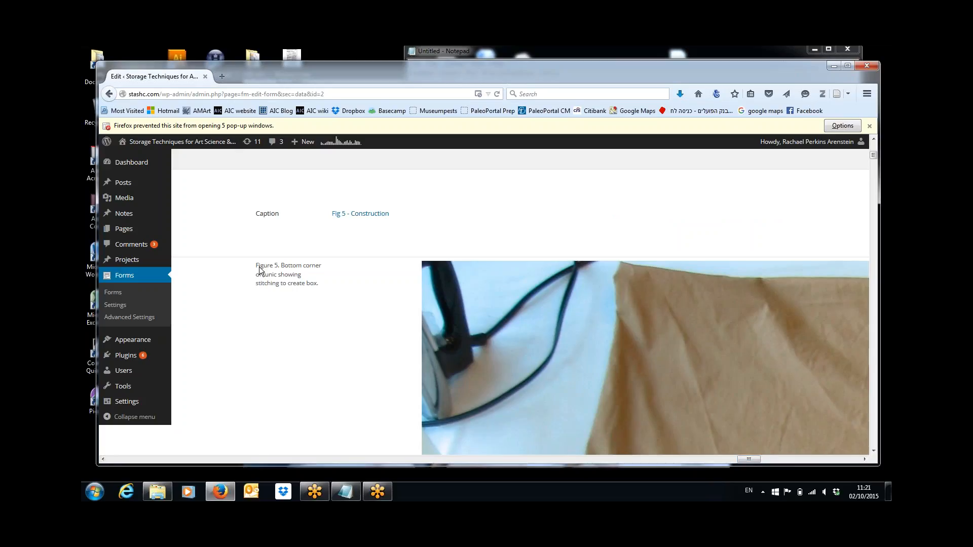
# Step: Paste the Figure 5 caption into the Notepad notes and put it on its own line
pyautogui.moveTo(255, 264); pyautogui.dragTo(319, 288)
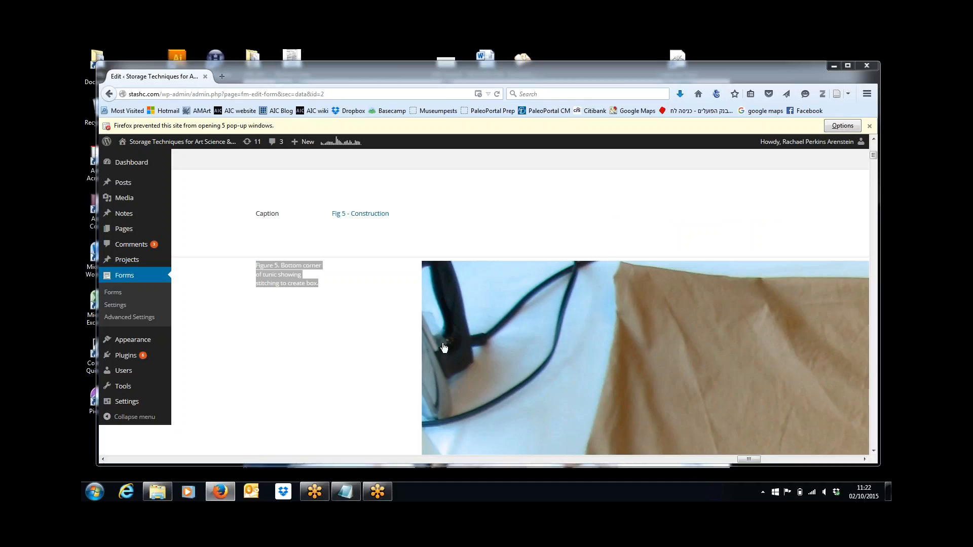
pyautogui.click(346, 491)
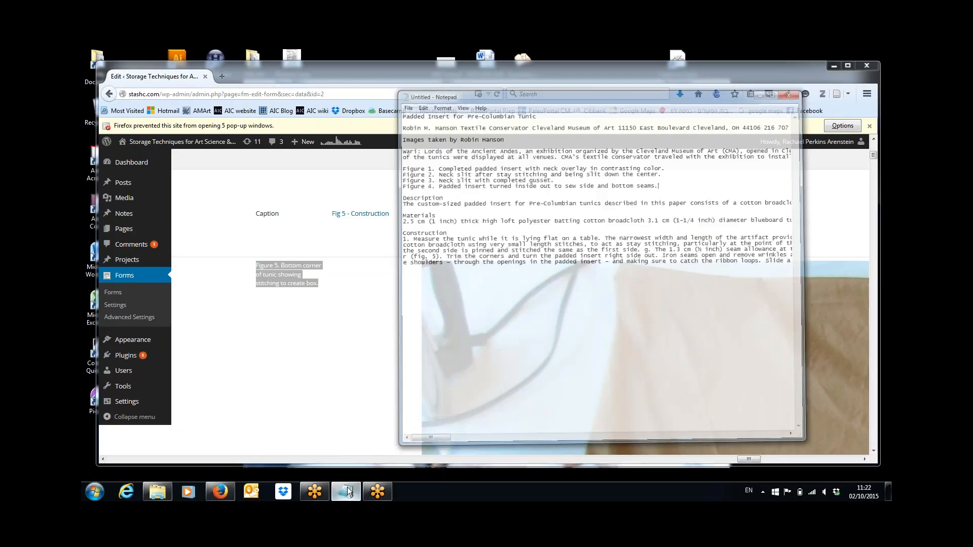
pyautogui.press('Return')
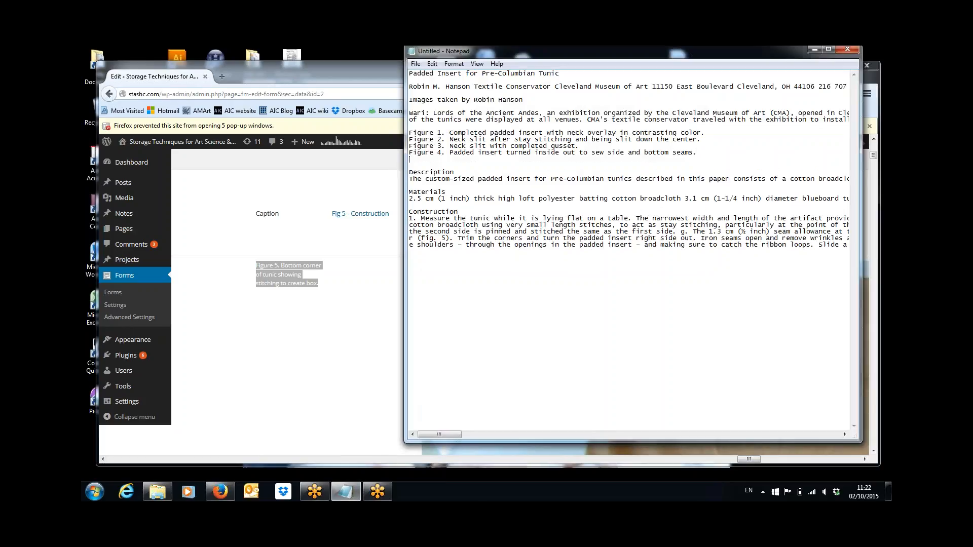
pyautogui.hotkey('ctrl', 'v')
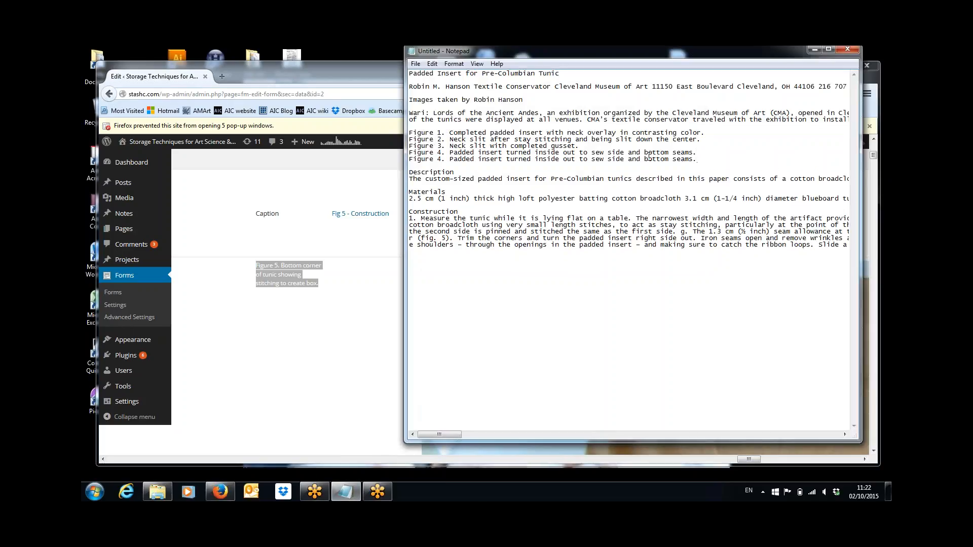
pyautogui.click(370, 80)
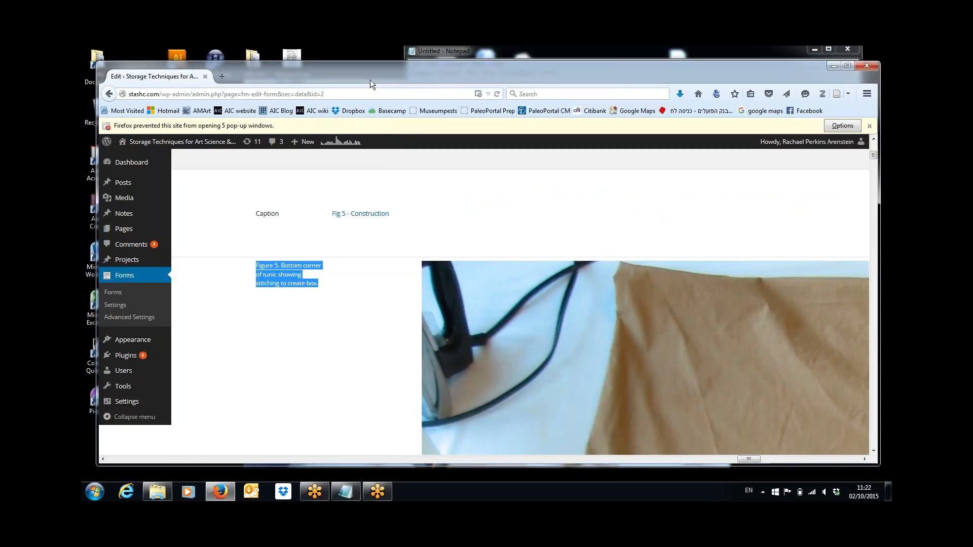
pyautogui.click(346, 492)
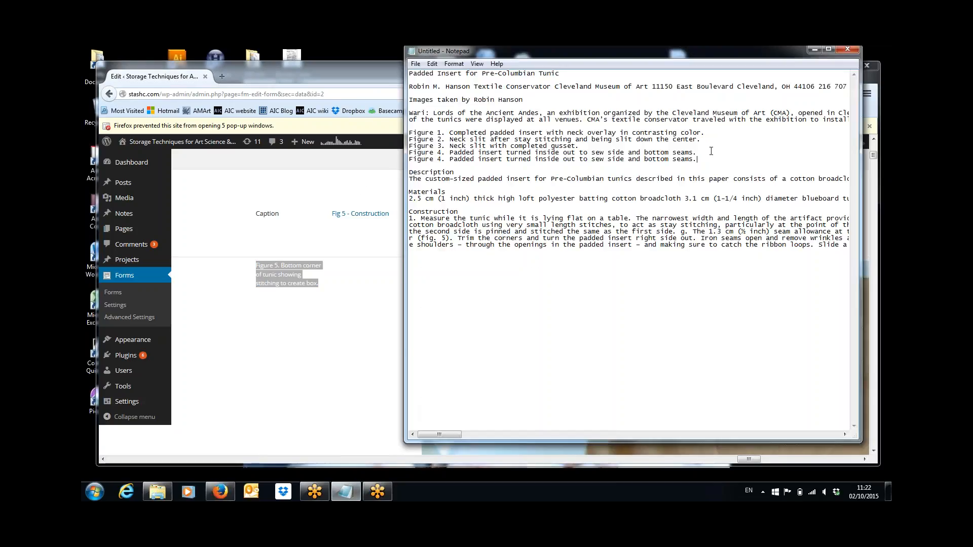
pyautogui.moveTo(710, 151); pyautogui.dragTo(711, 165)
pyautogui.write('Figure 5. Bottom corner of tunic showing stitching to create box.')
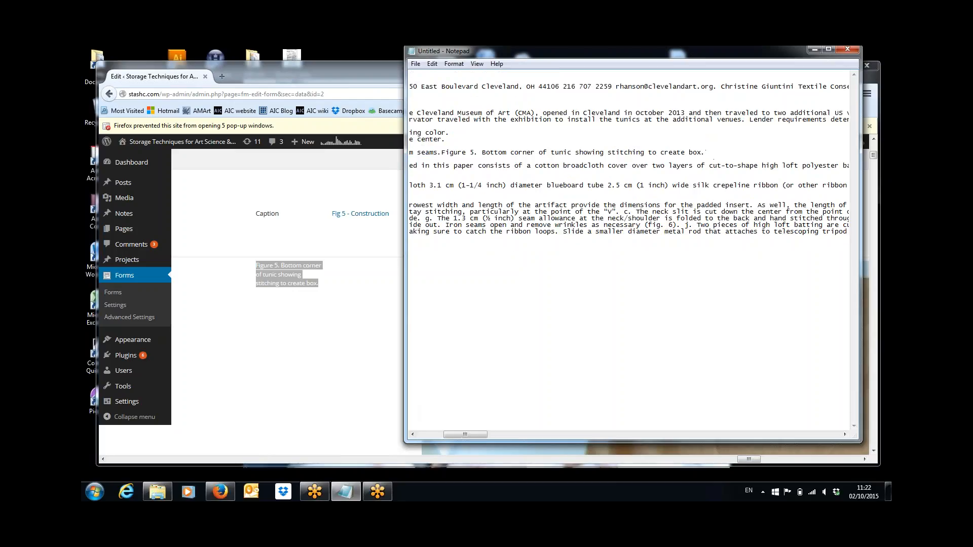
pyautogui.moveTo(464, 435); pyautogui.dragTo(438, 436)
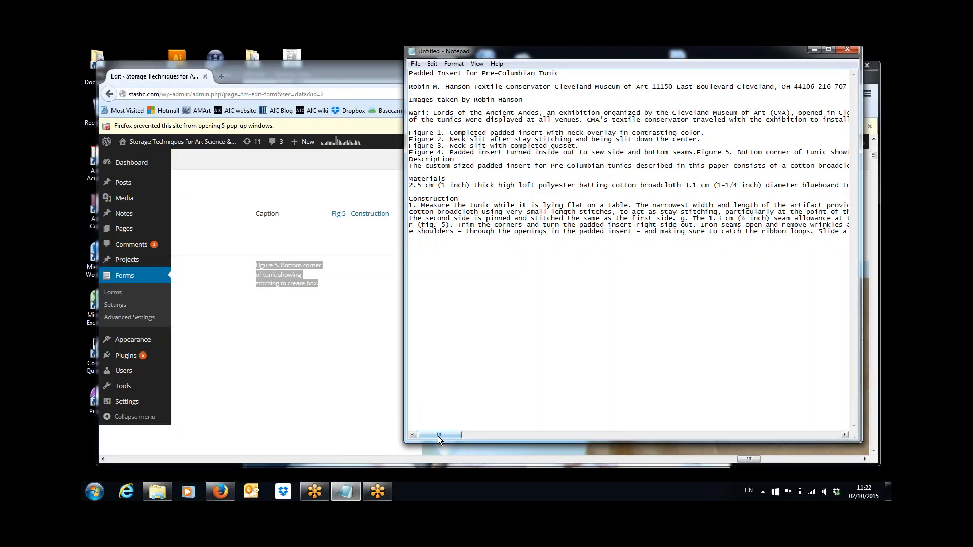
pyautogui.click(698, 152)
pyautogui.press('Return')
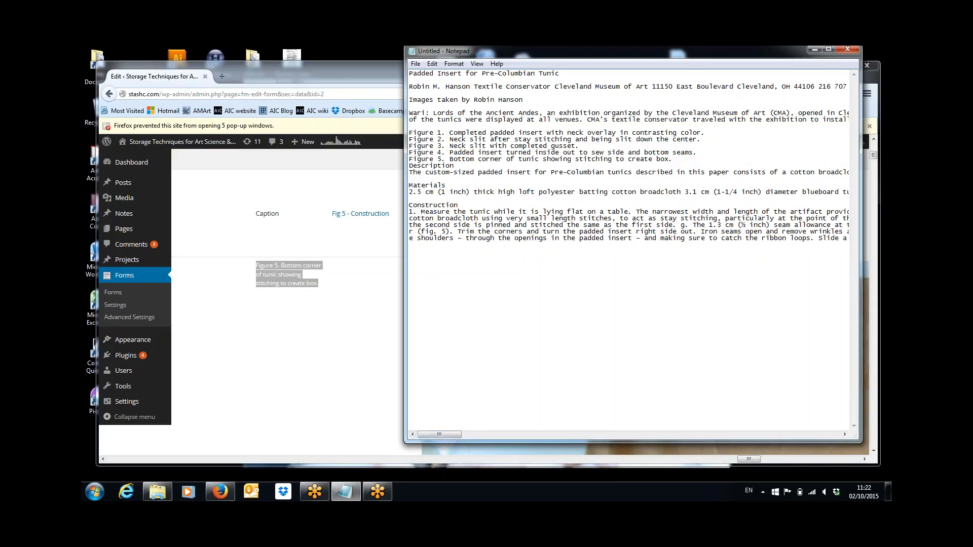
pyautogui.press('Return')
pyautogui.press('Return')
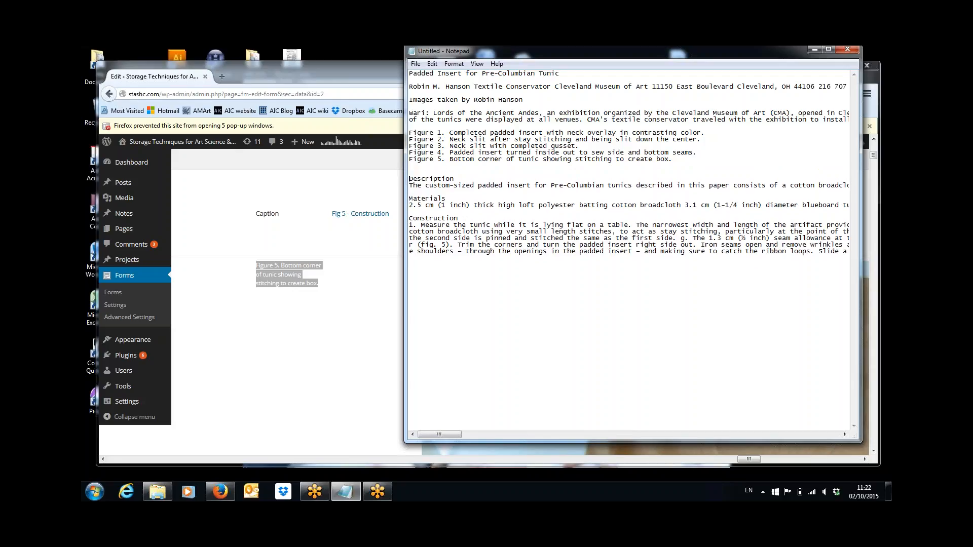
# Step: Save the construction photo under its suggested Figure 6 name in the STASH pictures folder
pyautogui.click(319, 374)
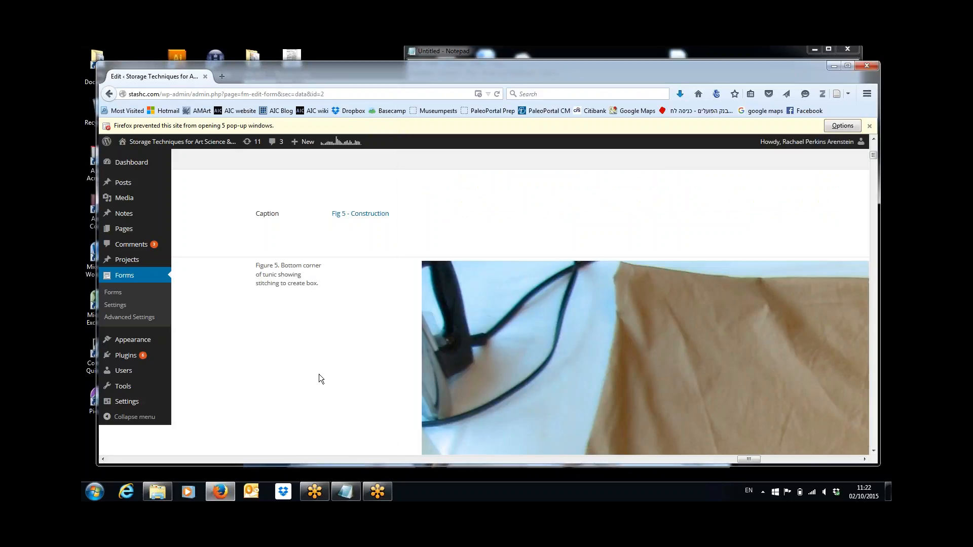
pyautogui.rightClick(535, 347)
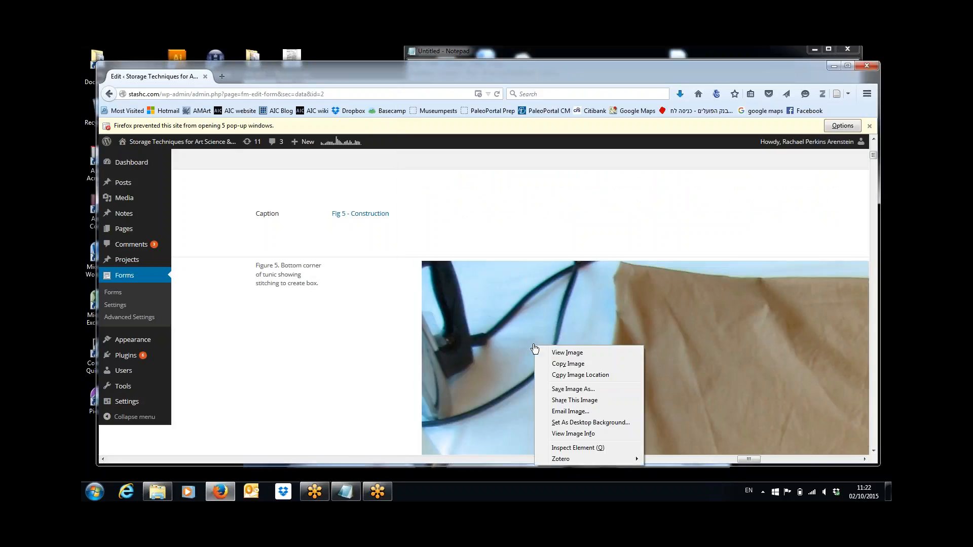
pyautogui.click(561, 389)
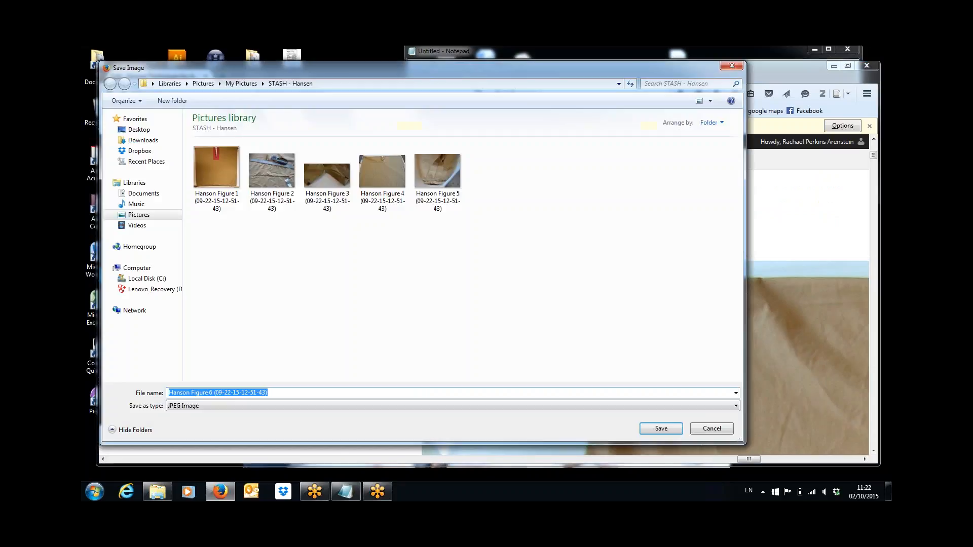
pyautogui.click(670, 427)
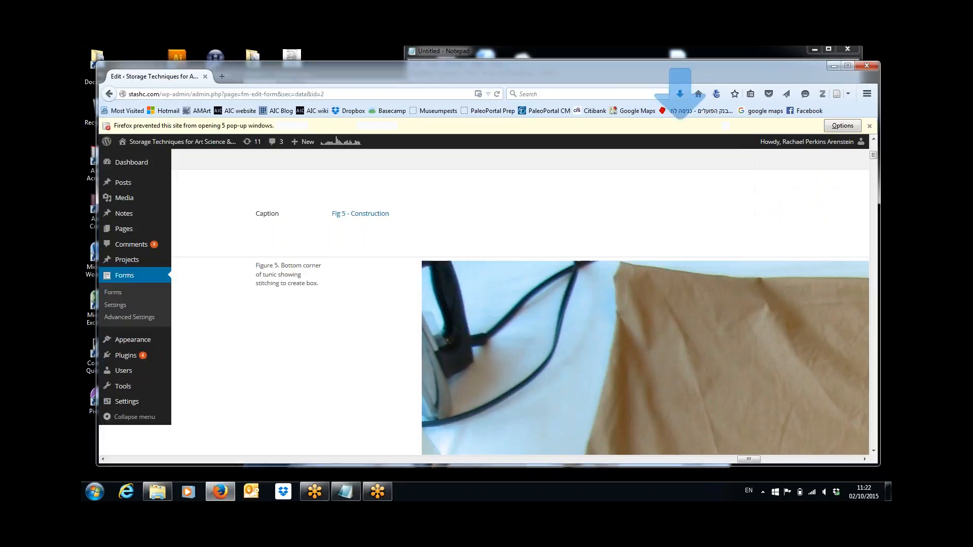
pyautogui.click(804, 459)
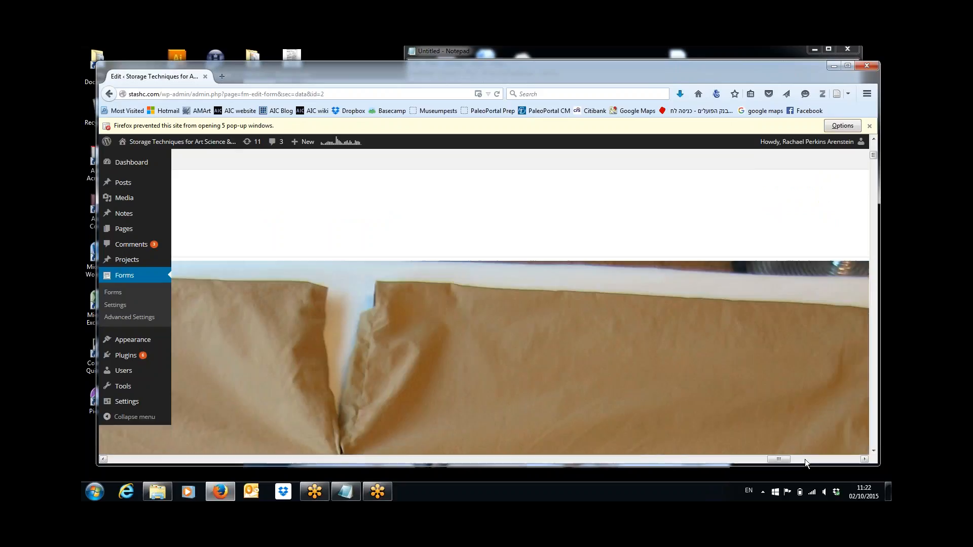
# Step: Copy the Figure 6 caption from the form table and paste it below the Figure 5 line in Notepad
pyautogui.click(808, 459)
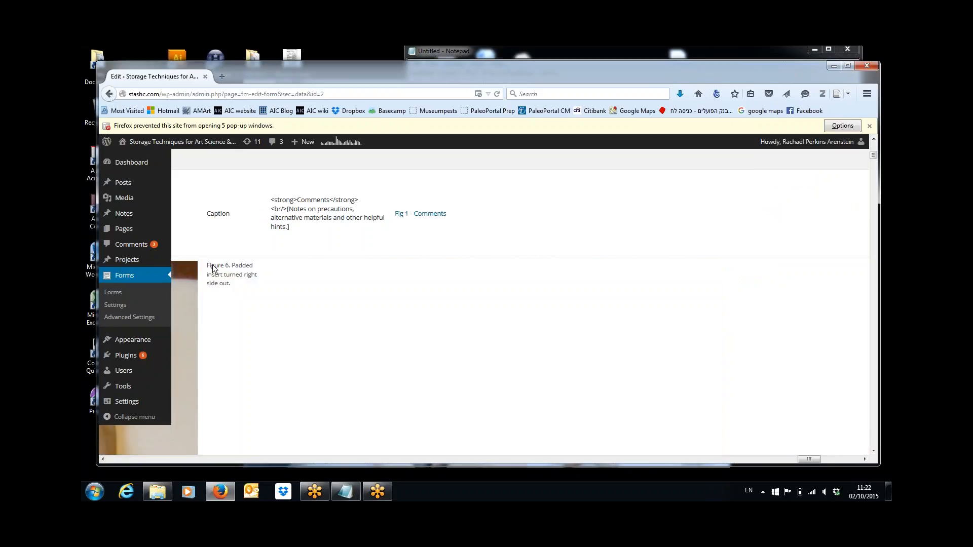
pyautogui.moveTo(209, 266); pyautogui.dragTo(230, 283)
pyautogui.hotkey('ctrl', 'c')
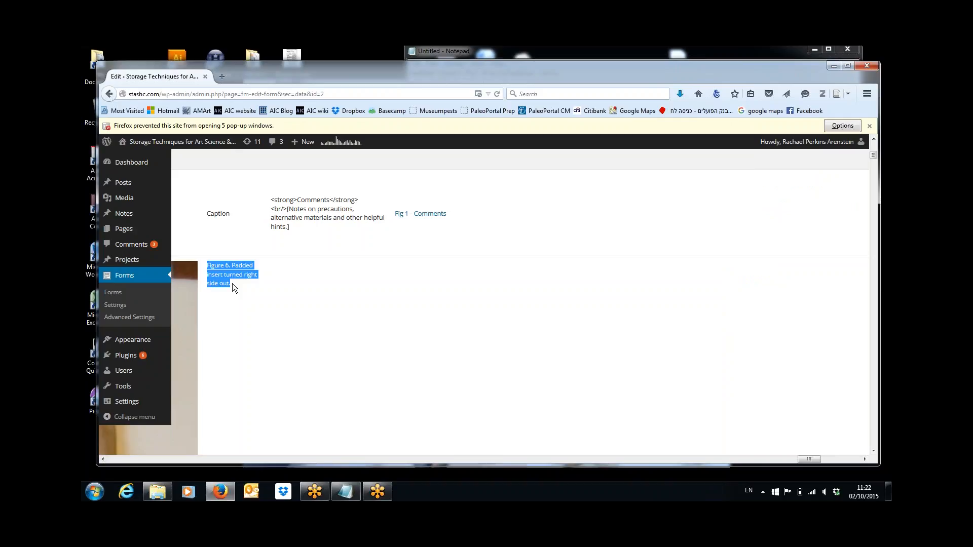
pyautogui.click(347, 491)
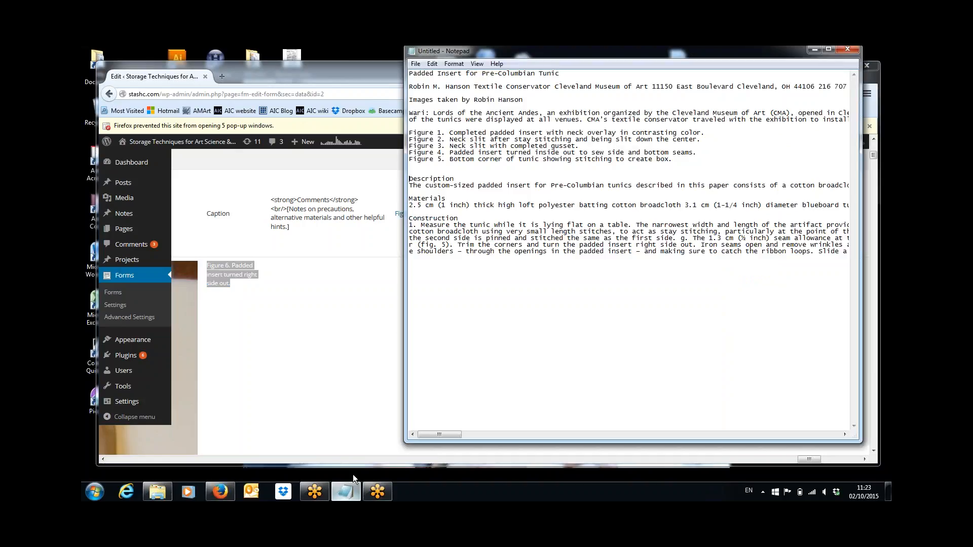
pyautogui.click(677, 162)
pyautogui.press('Return')
pyautogui.hotkey('ctrl', 'v')
pyautogui.click(316, 325)
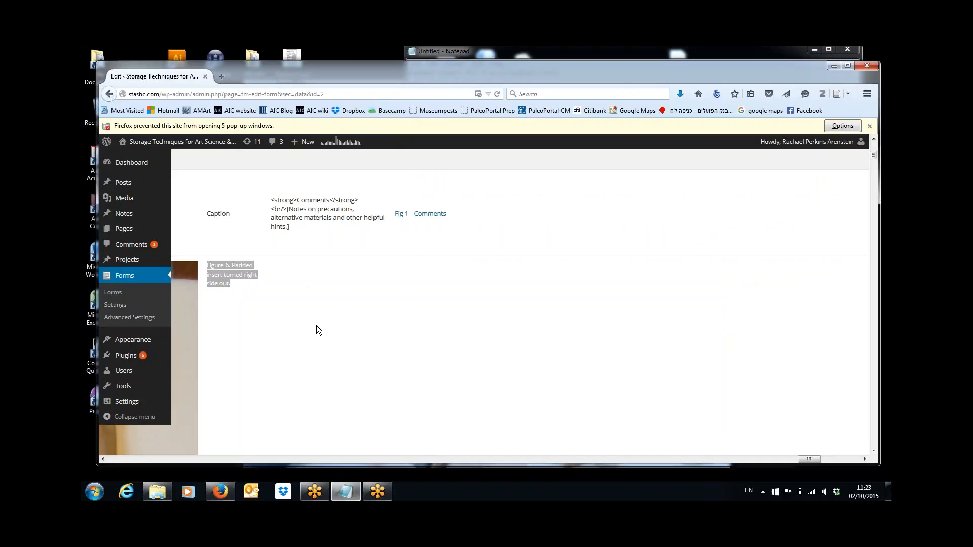
pyautogui.click(840, 459)
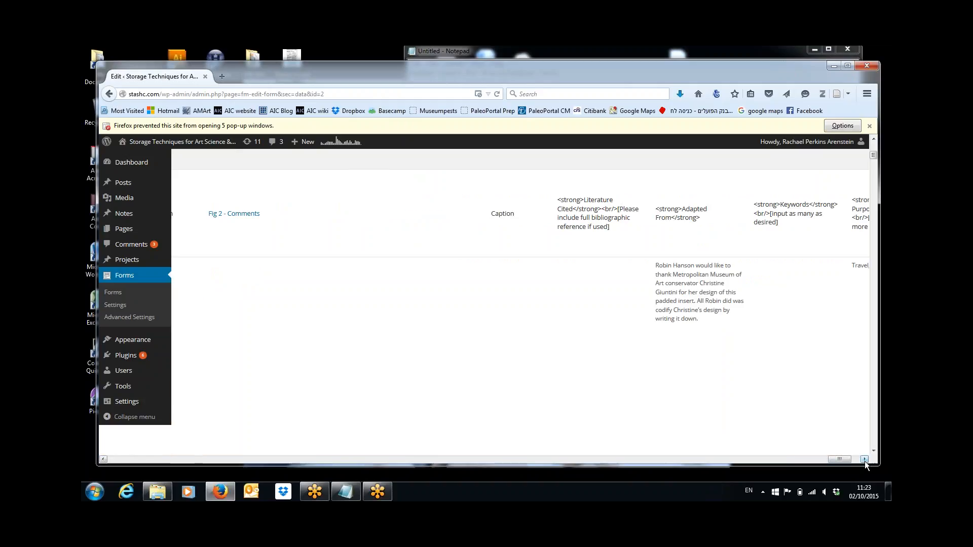
# Step: Paste the Adapted From acknowledgement paragraph into the notes under an 'Adapted From' heading
pyautogui.click(864, 459)
pyautogui.click(864, 459)
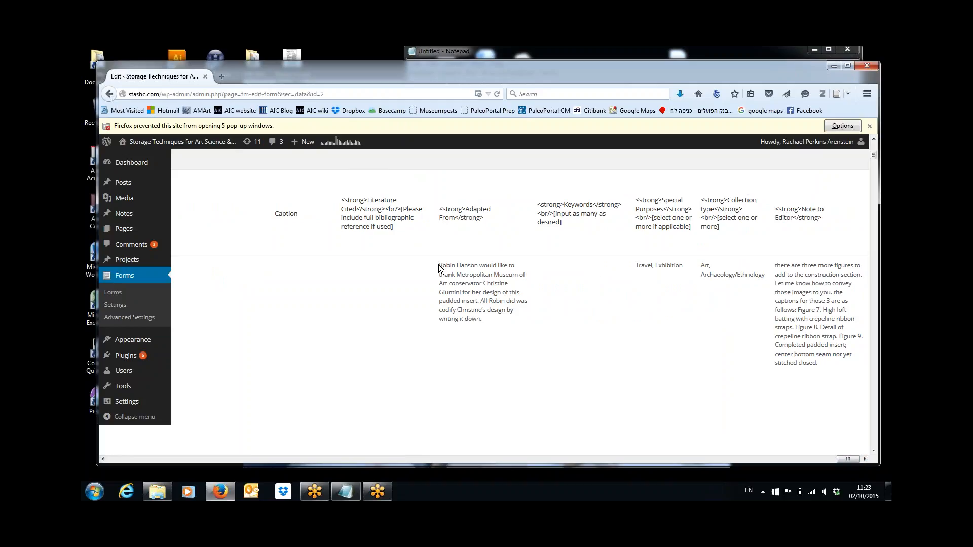
pyautogui.moveTo(439, 264); pyautogui.dragTo(490, 324)
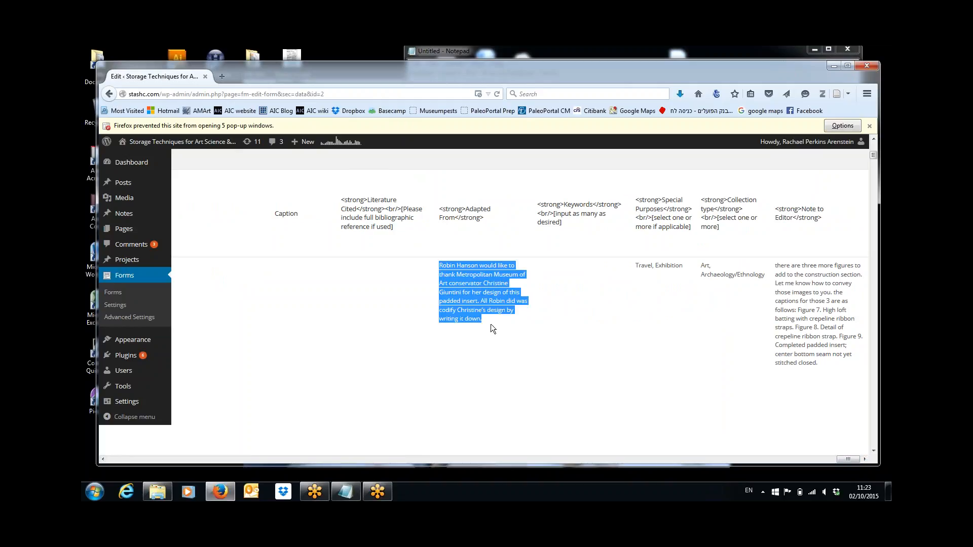
pyautogui.click(346, 491)
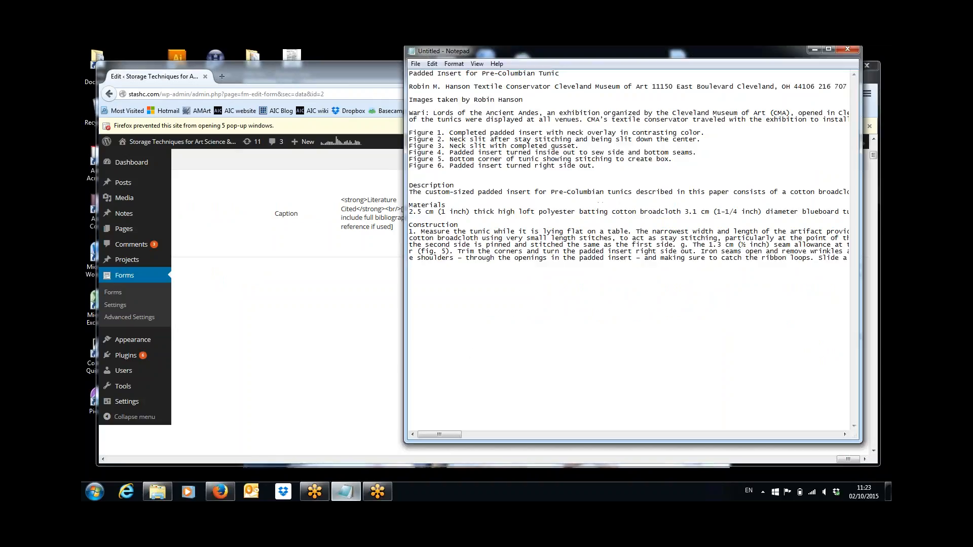
pyautogui.hotkey('ctrl', 'v')
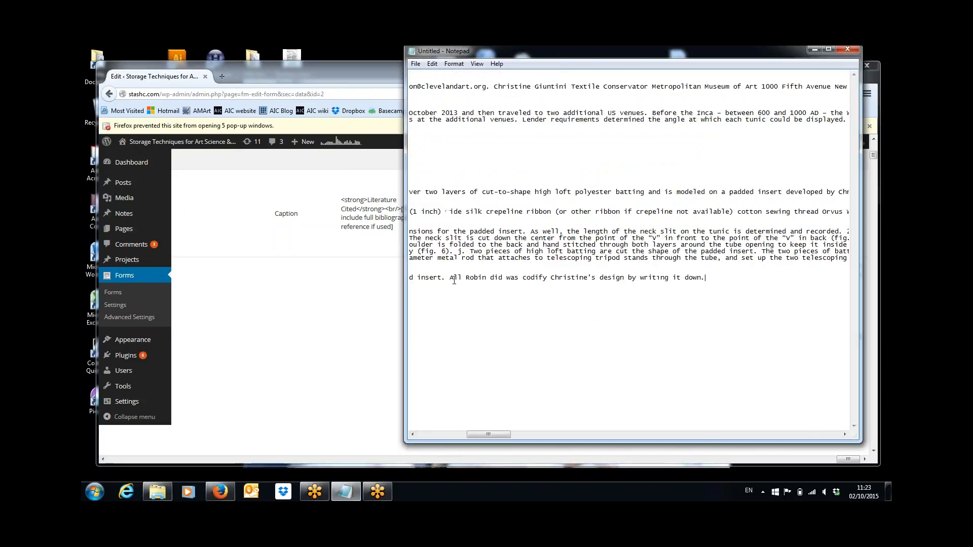
pyautogui.click(428, 435)
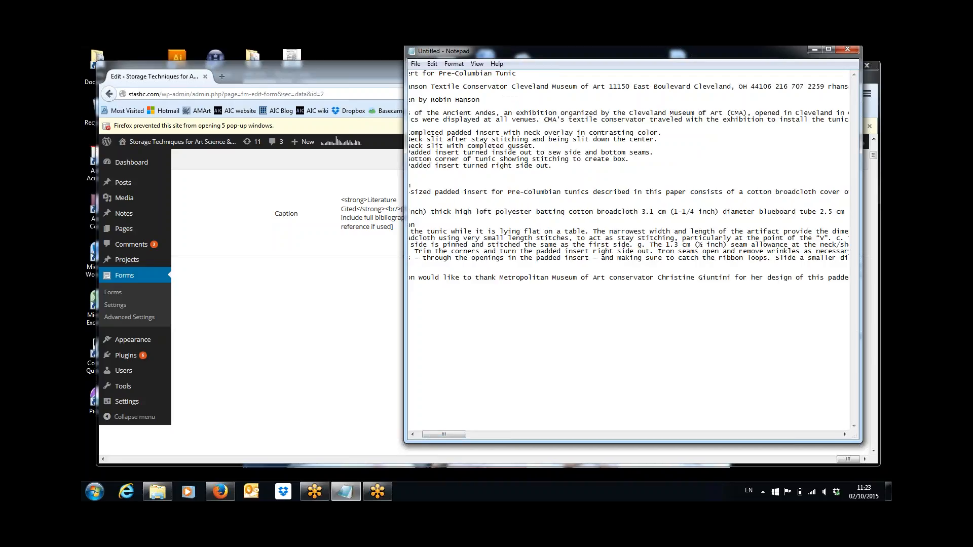
pyautogui.click(413, 435)
pyautogui.click(413, 434)
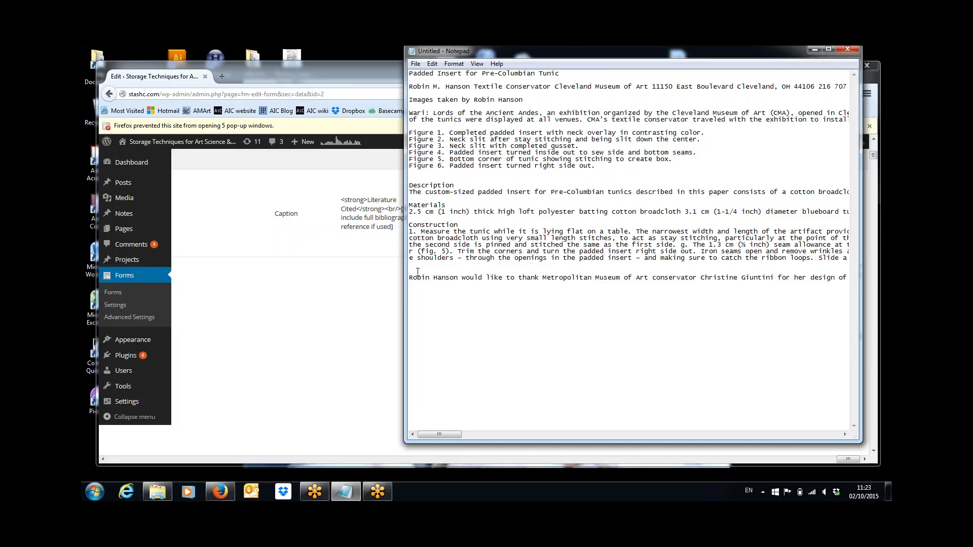
pyautogui.write('da')
pyautogui.write('ted From')
# Step: Add a 'keywords' heading to the notes with Travel, Exhibition pasted beneath it
pyautogui.click(309, 349)
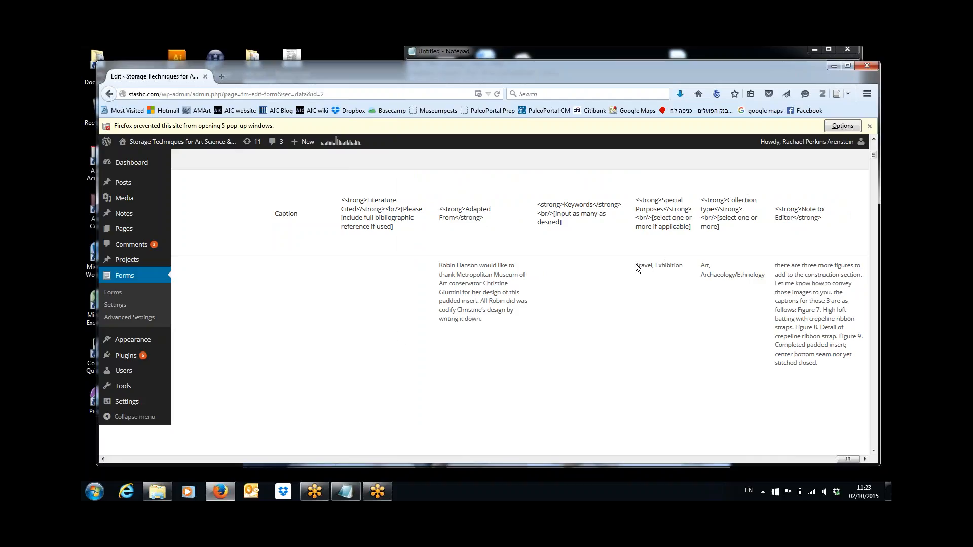
pyautogui.moveTo(635, 266); pyautogui.dragTo(679, 266)
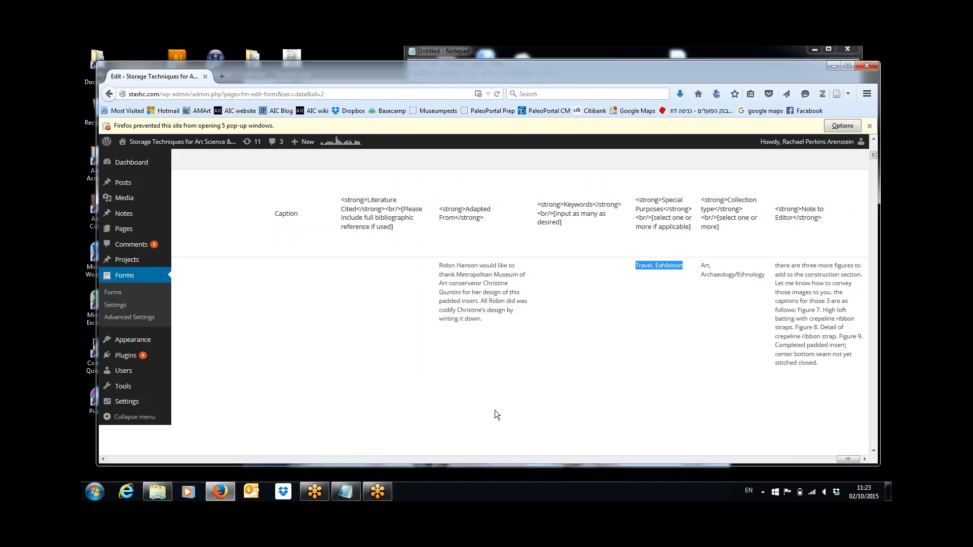
pyautogui.click(345, 491)
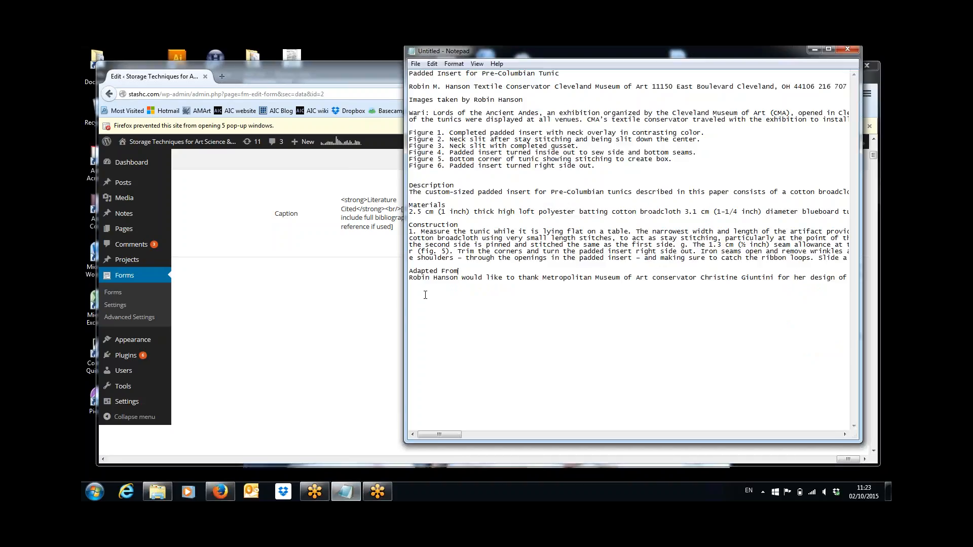
pyautogui.write('keywords')
pyautogui.write('Travel, Exhibition')
pyautogui.click(339, 338)
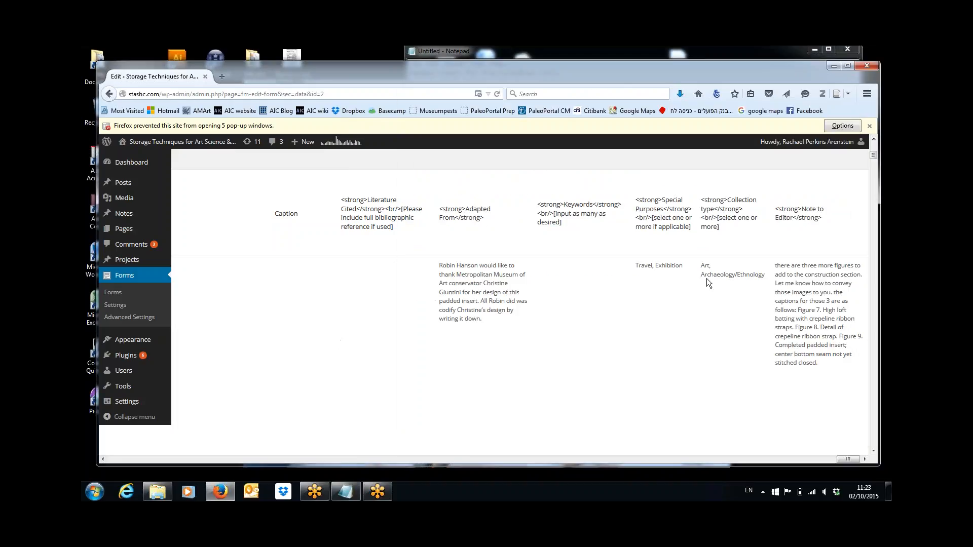
# Step: Paste the collection type keywords into the notes and delete the extra editor note text
pyautogui.moveTo(707, 275); pyautogui.dragTo(818, 295)
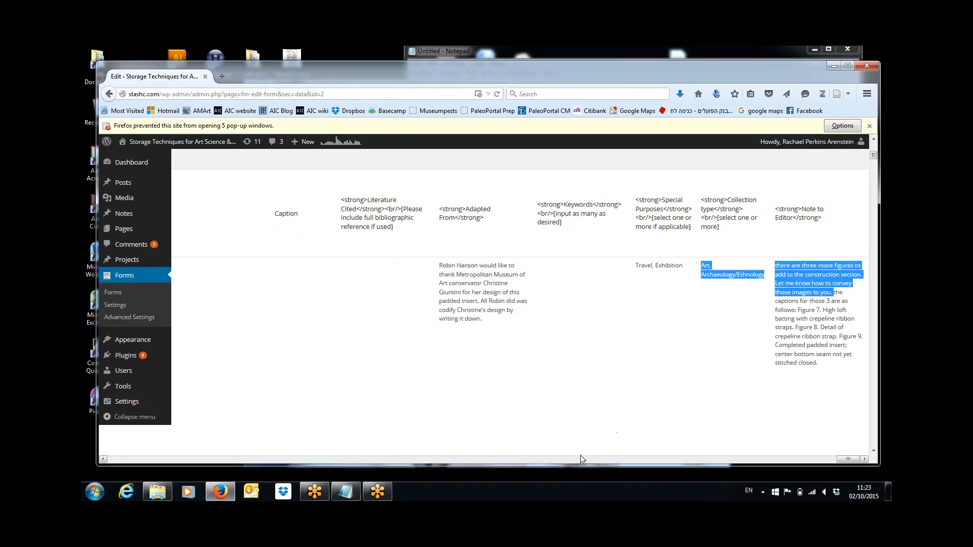
pyautogui.click(342, 499)
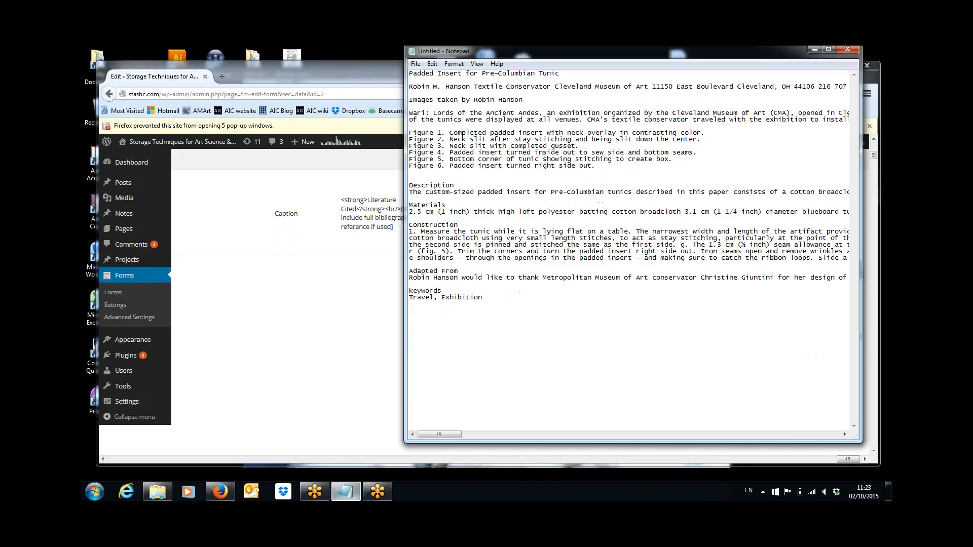
pyautogui.hotkey('ctrl', 'v')
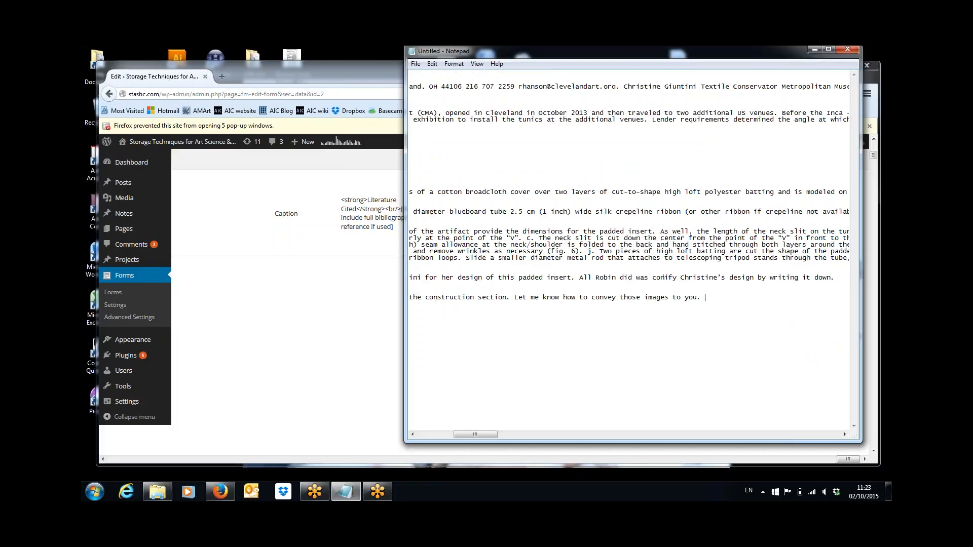
pyautogui.press('Return')
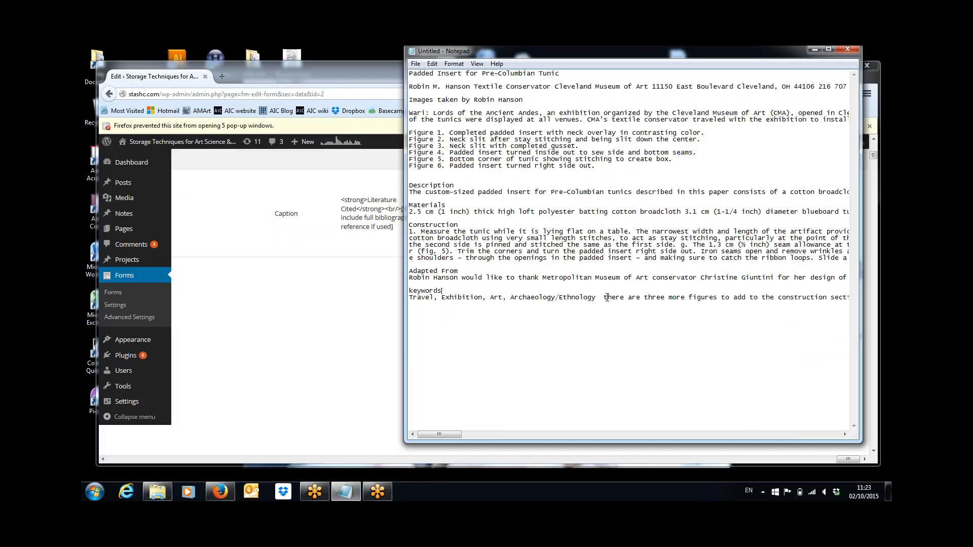
pyautogui.moveTo(607, 297); pyautogui.dragTo(693, 295)
pyautogui.hotkey('ctrl', 'shift', 'Right')
pyautogui.hotkey('ctrl', 'shift', 'Right')
pyautogui.hotkey('ctrl', 'shift', 'Right')
pyautogui.hotkey('ctrl', 'shift', 'Right')
pyautogui.hotkey('ctrl', 'shift', 'Right')
pyautogui.hotkey('ctrl', 'shift', 'Right')
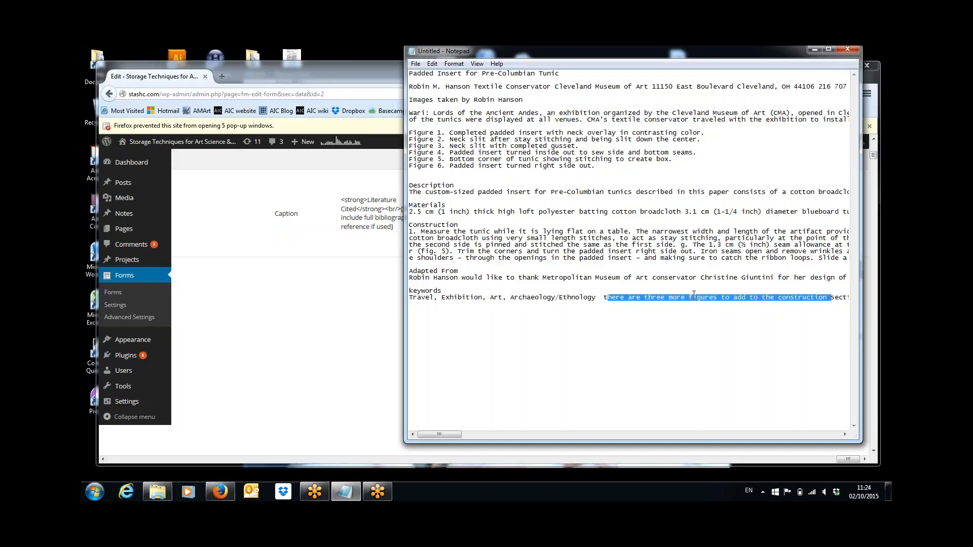
pyautogui.press('Delete')
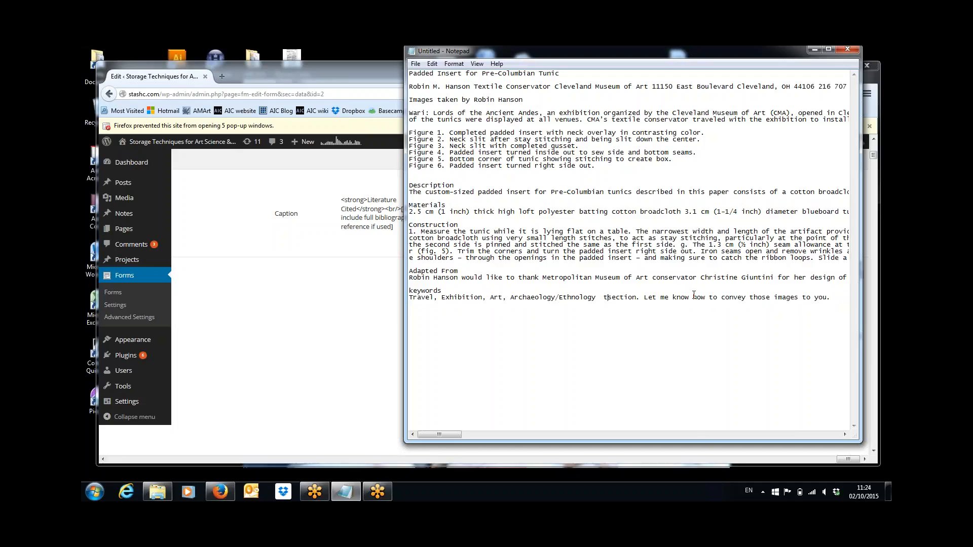
pyautogui.hotkey('ctrl', 'shift', 'Right')
pyautogui.hotkey('ctrl', 'shift', 'Right')
pyautogui.hotkey('ctrl', 'shift', 'Right')
pyautogui.hotkey('ctrl', 'shift', 'Right')
pyautogui.hotkey('ctrl', 'shift', 'Right')
pyautogui.hotkey('ctrl', 'shift', 'Right')
pyautogui.hotkey('ctrl', 'shift', 'Right')
pyautogui.hotkey('ctrl', 'shift', 'Right')
pyautogui.hotkey('ctrl', 'shift', 'Right')
pyautogui.hotkey('ctrl', 'shift', 'Right')
pyautogui.hotkey('ctrl', 'shift', 'Right')
pyautogui.hotkey('ctrl', 'shift', 'Right')
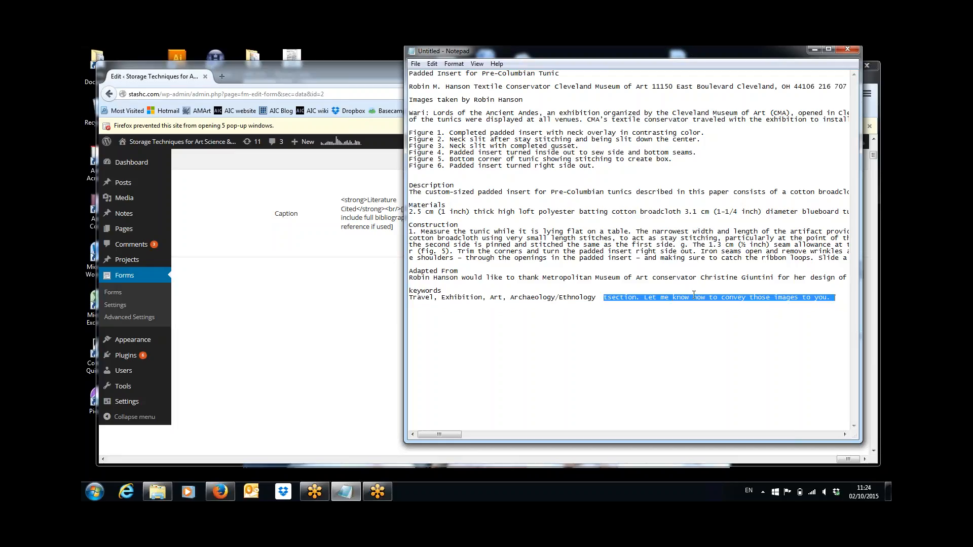
pyautogui.press('Delete')
# Step: Paste the Figure 7–9 captions from the editor note on a new line below Figure 6
pyautogui.click(274, 297)
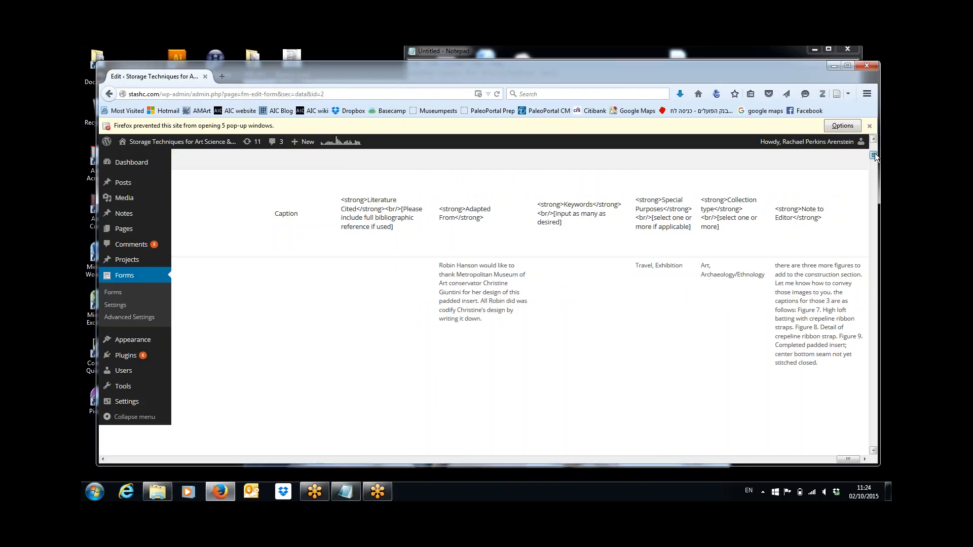
pyautogui.moveTo(874, 156); pyautogui.dragTo(875, 158)
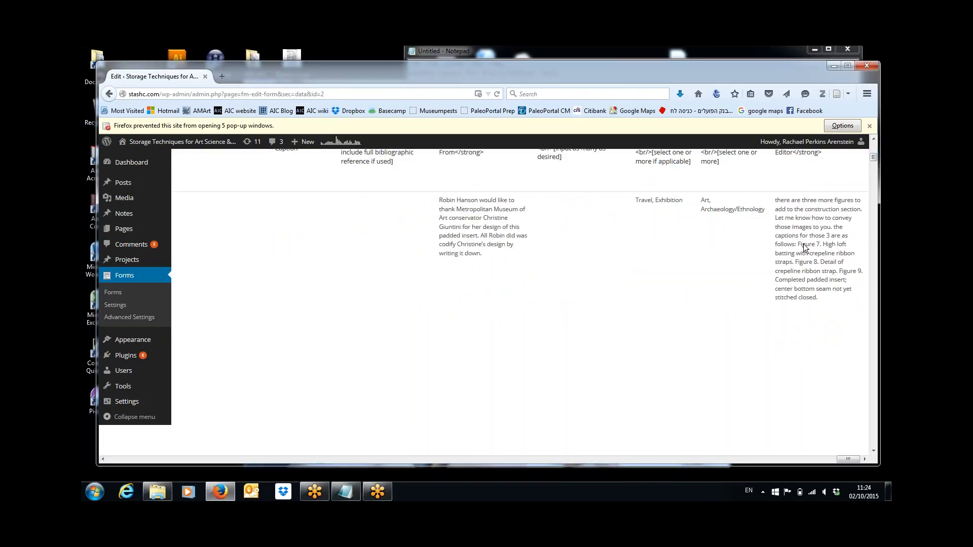
pyautogui.moveTo(800, 244); pyautogui.dragTo(831, 302)
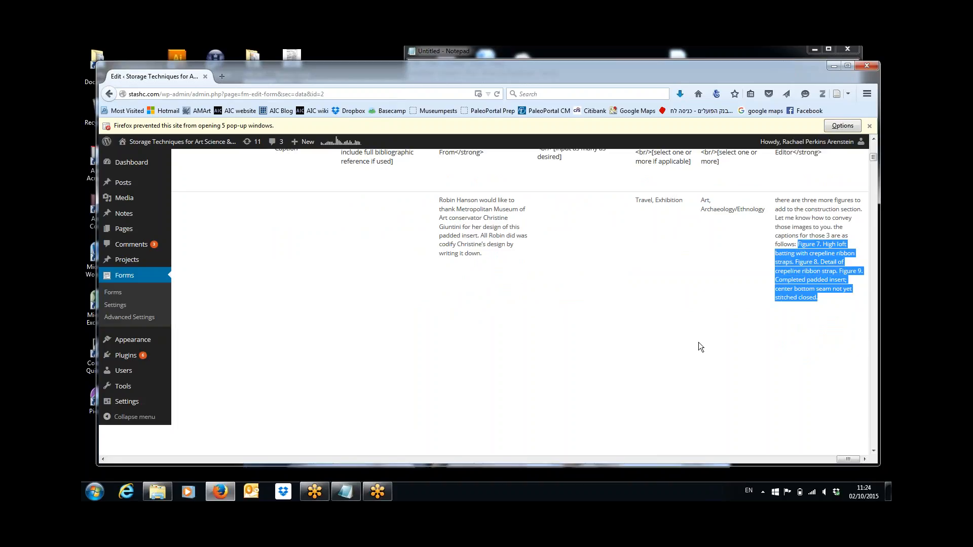
pyautogui.click(345, 491)
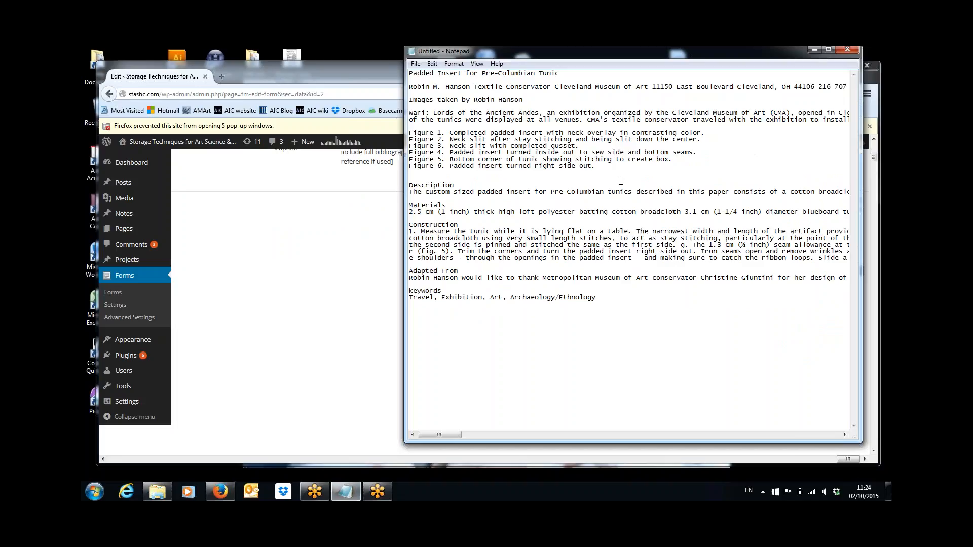
pyautogui.click(604, 167)
pyautogui.press('Return')
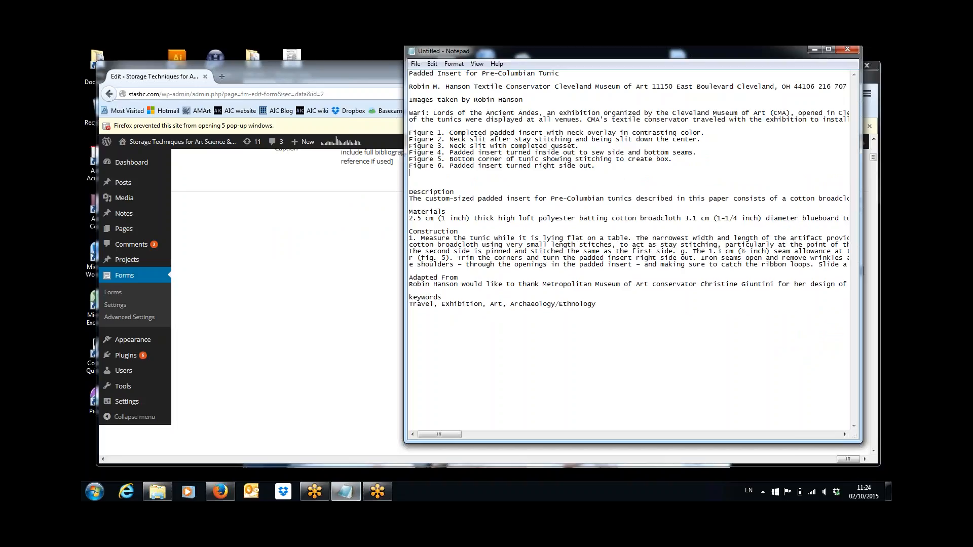
pyautogui.hotkey('ctrl', 'v')
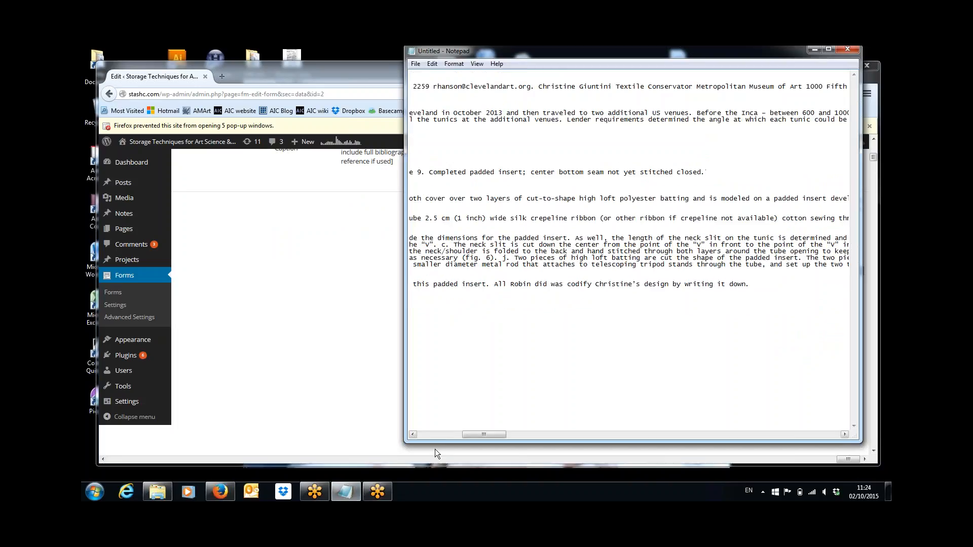
# Step: Split the Figure 8 and Figure 9 captions onto separate lines and remove the leading space
pyautogui.click(424, 435)
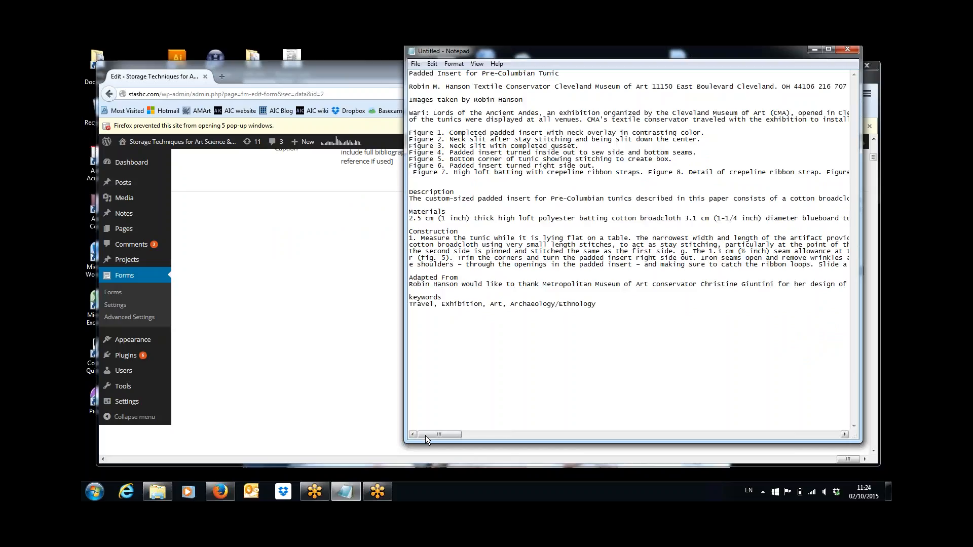
pyautogui.click(649, 175)
pyautogui.press('Return')
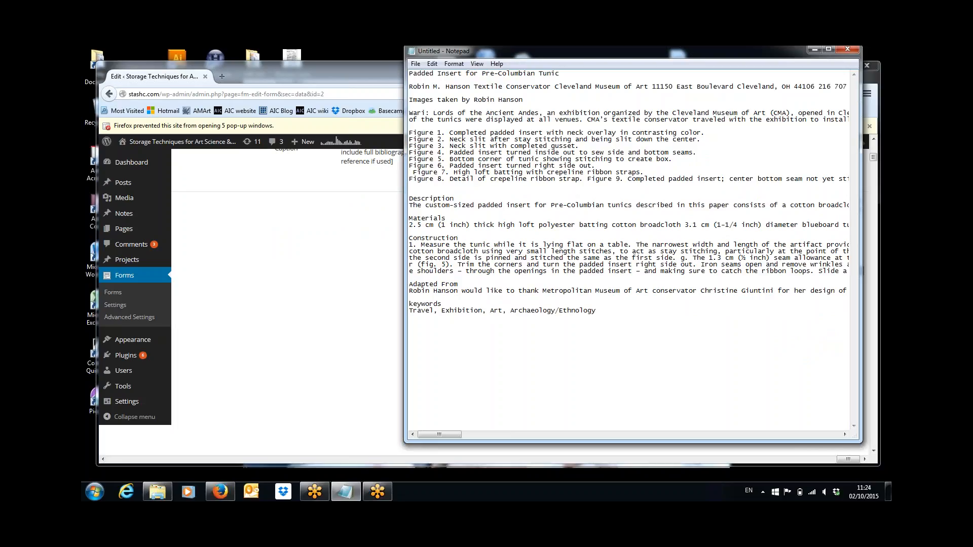
pyautogui.press('Delete')
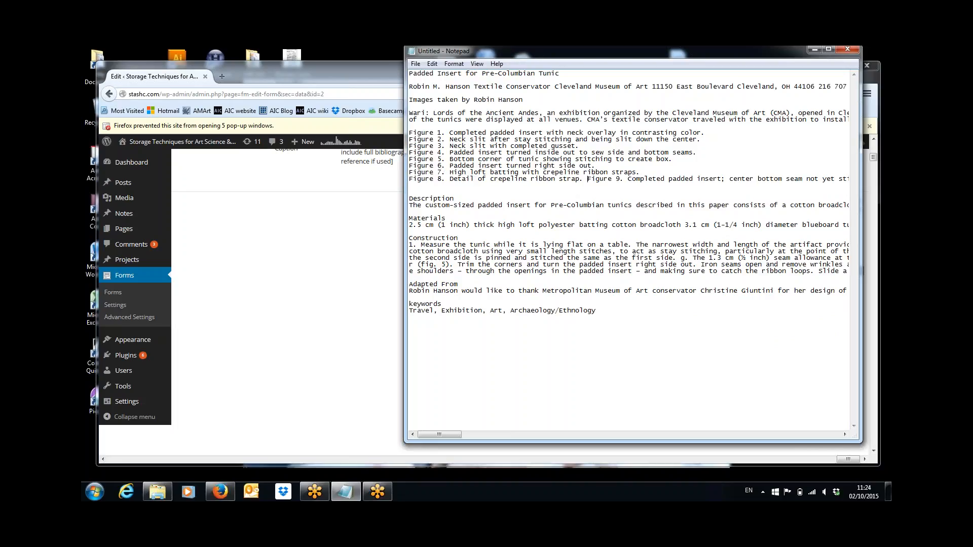
pyautogui.click(588, 178)
pyautogui.press('Return')
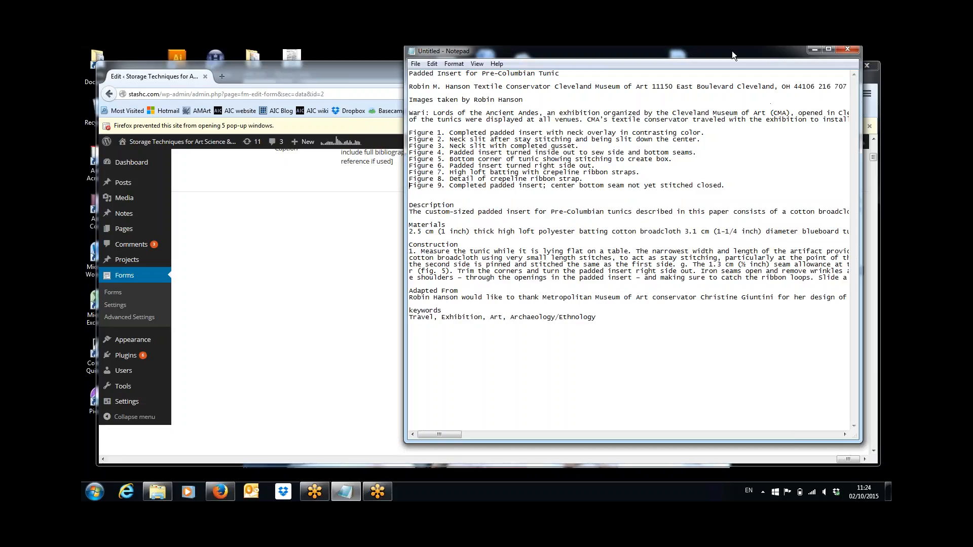
pyautogui.moveTo(732, 52); pyautogui.dragTo(891, 142)
pyautogui.moveTo(134, 229)
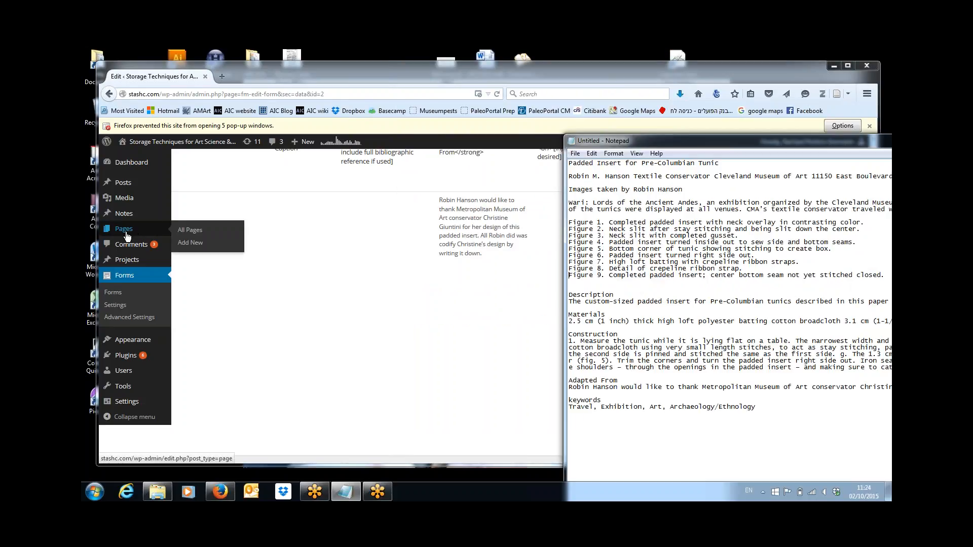
# Step: Create a new page titled 'Padded Insert for Pre-Columbian Tunic' and switch it to the Divi page builder
pyautogui.click(199, 244)
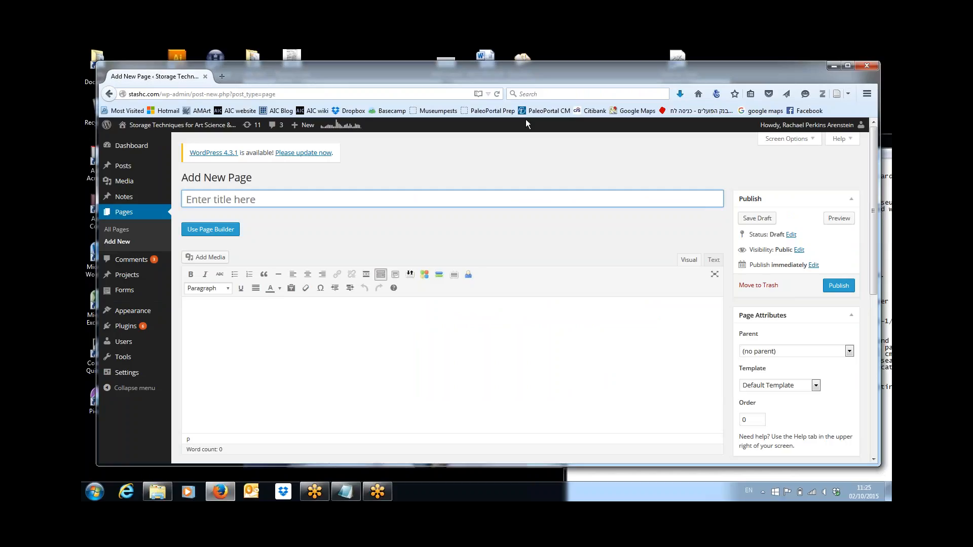
pyautogui.click(883, 142)
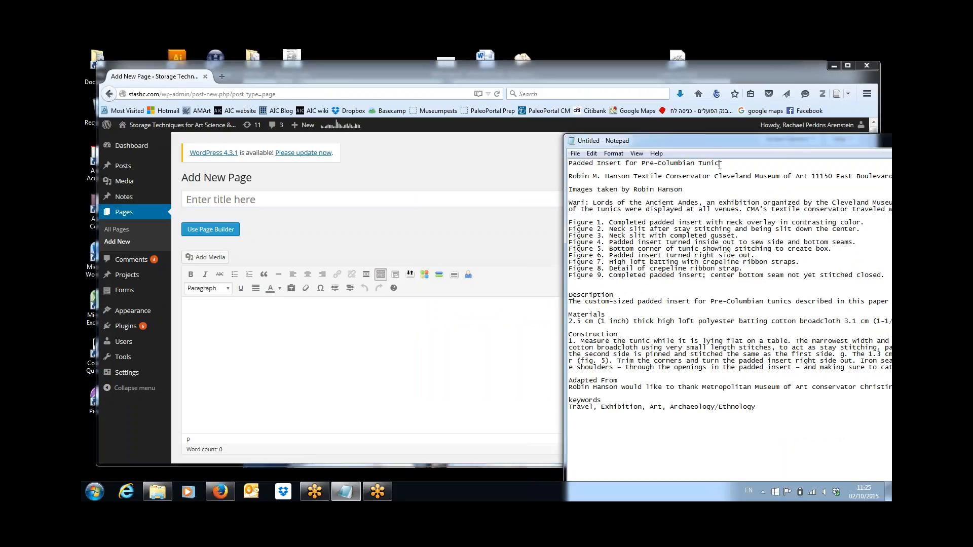
pyautogui.moveTo(720, 165); pyautogui.dragTo(484, 167)
pyautogui.hotkey('ctrl', 'c')
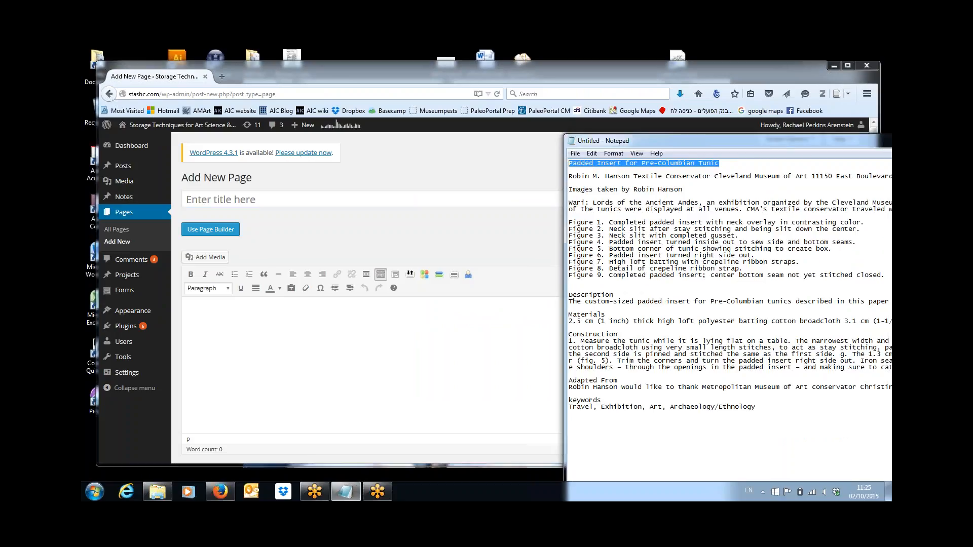
pyautogui.click(396, 198)
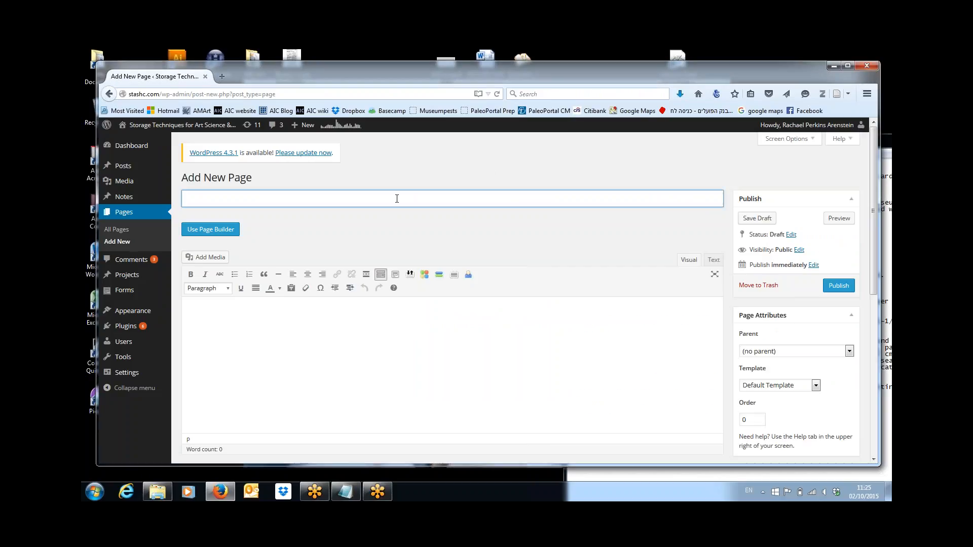
pyautogui.hotkey('ctrl', 'v')
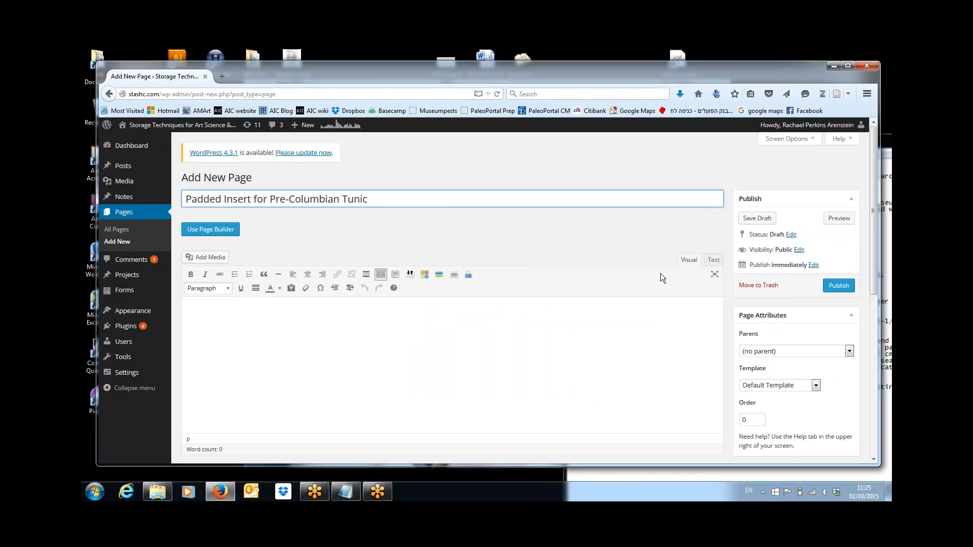
pyautogui.click(216, 230)
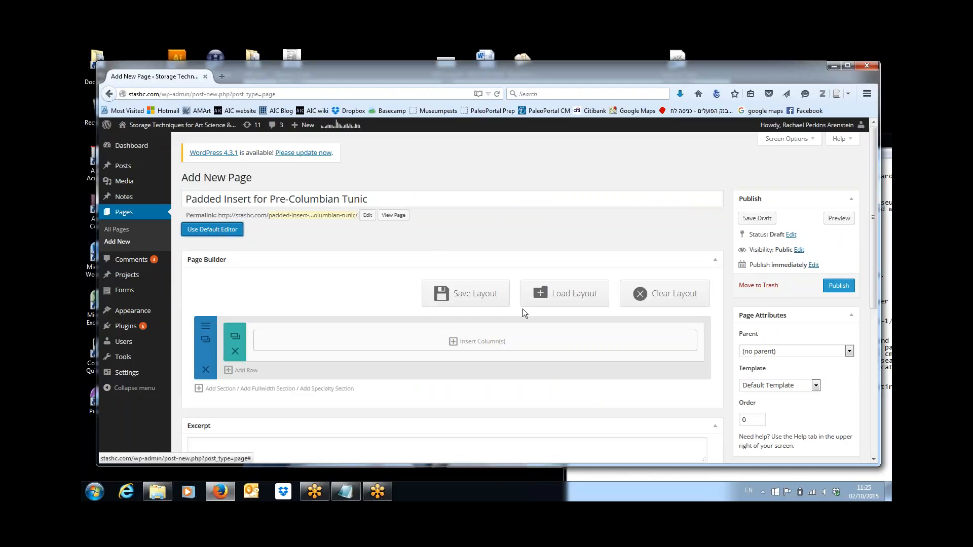
# Step: Load the saved Article Page Layout v2 into the page builder
pyautogui.click(576, 301)
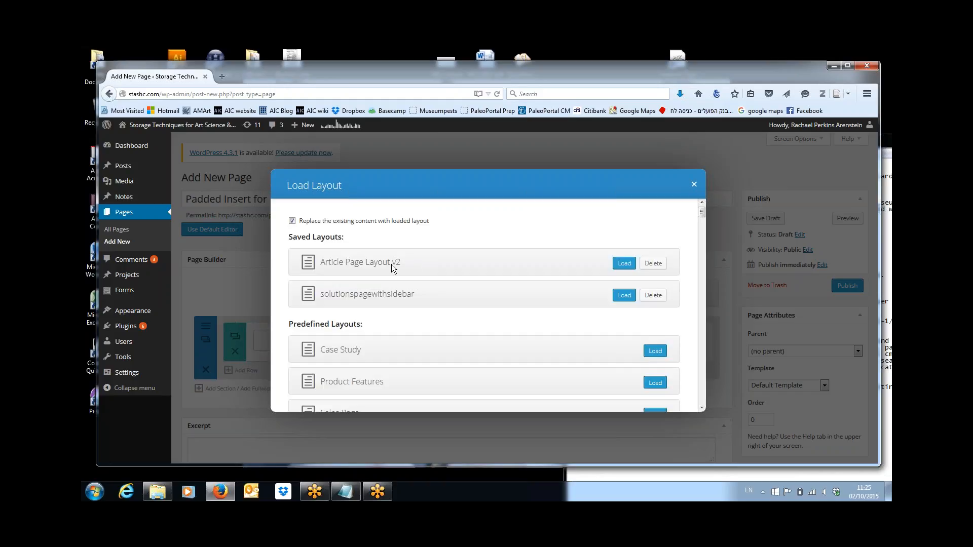
pyautogui.click(624, 263)
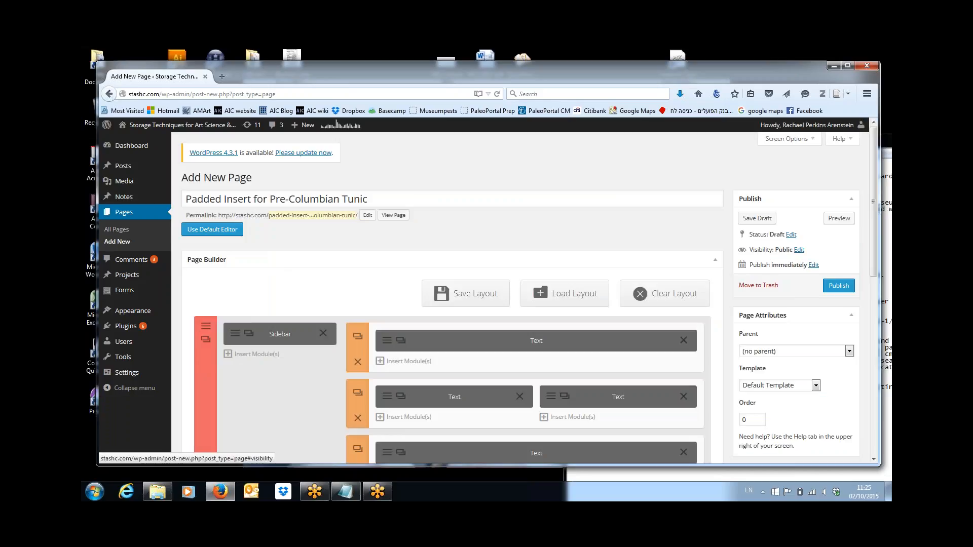
pyautogui.moveTo(874, 250); pyautogui.dragTo(871, 285)
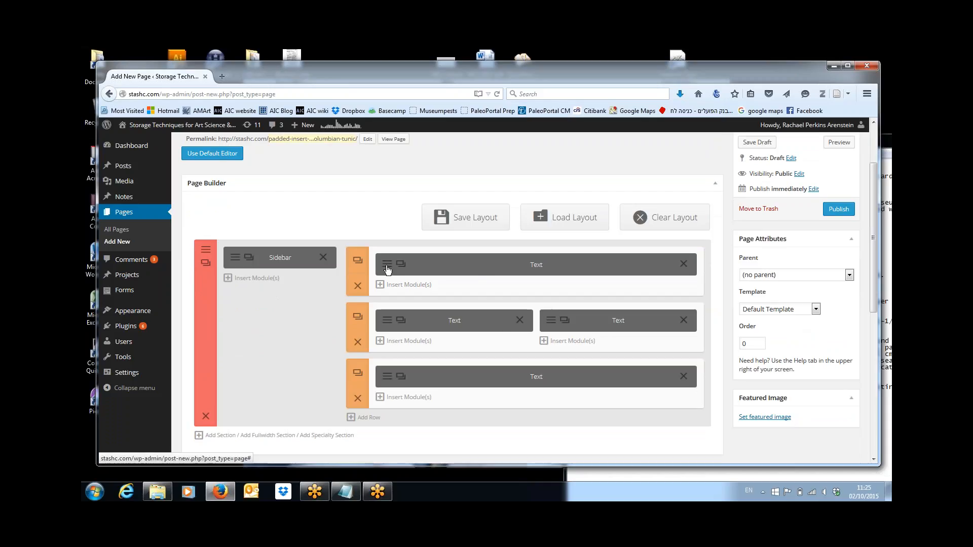
# Step: Replace the heading module's placeholder with 'Padded Insert for Pre-Columbian Tunic' and save it
pyautogui.click(400, 319)
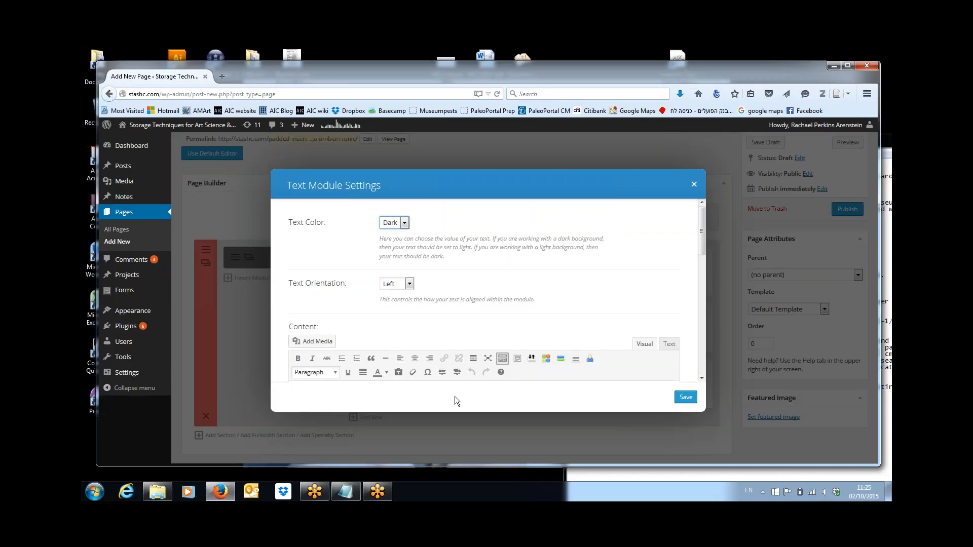
pyautogui.moveTo(701, 250); pyautogui.dragTo(701, 274)
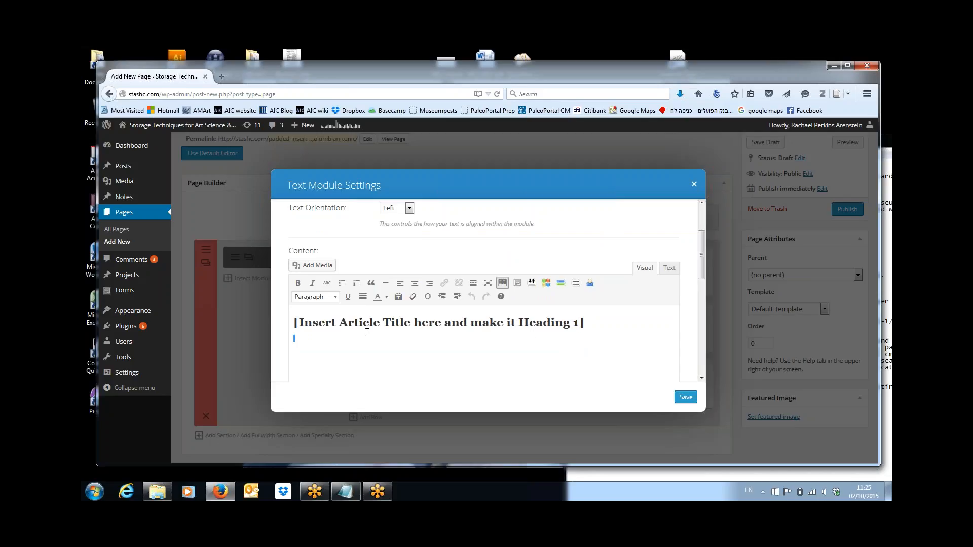
pyautogui.moveTo(361, 333); pyautogui.dragTo(288, 321)
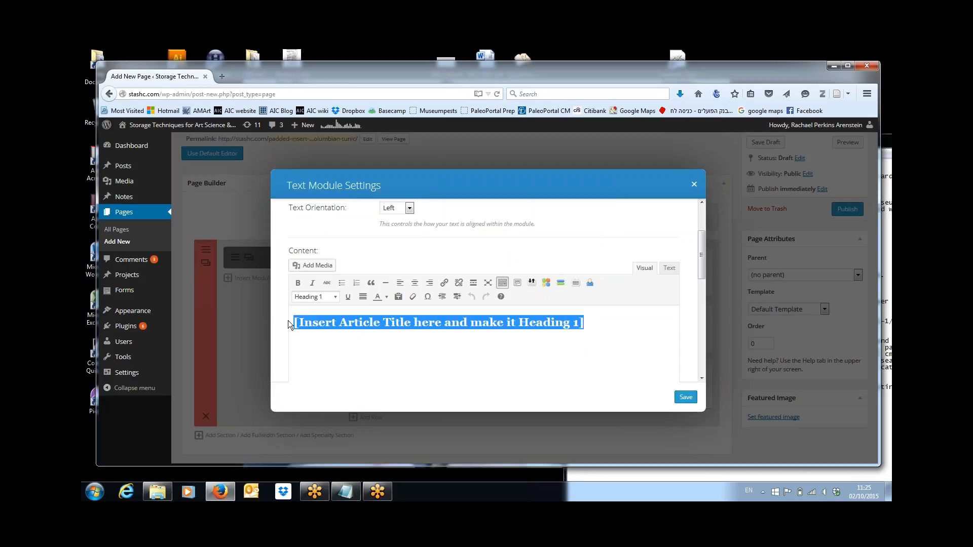
pyautogui.hotkey('ctrl', 'v')
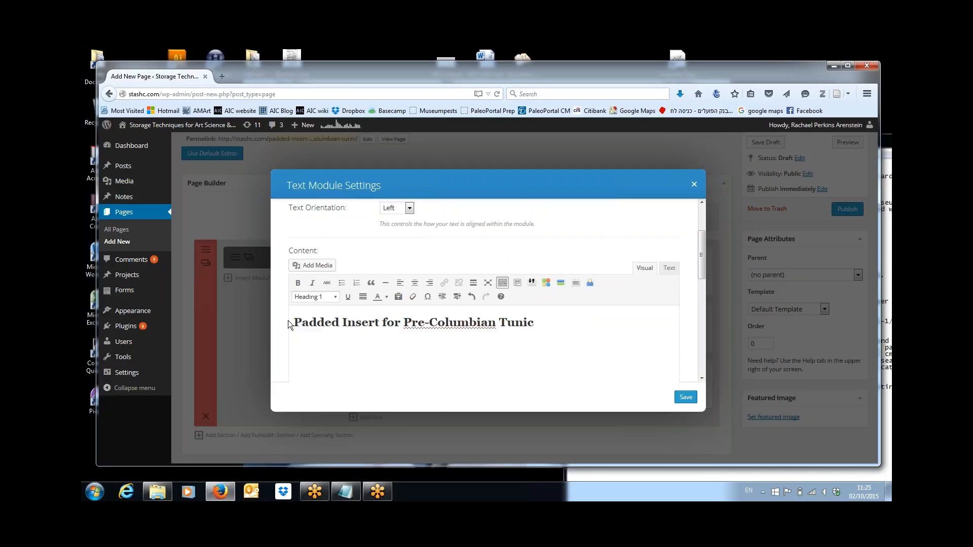
pyautogui.click(686, 397)
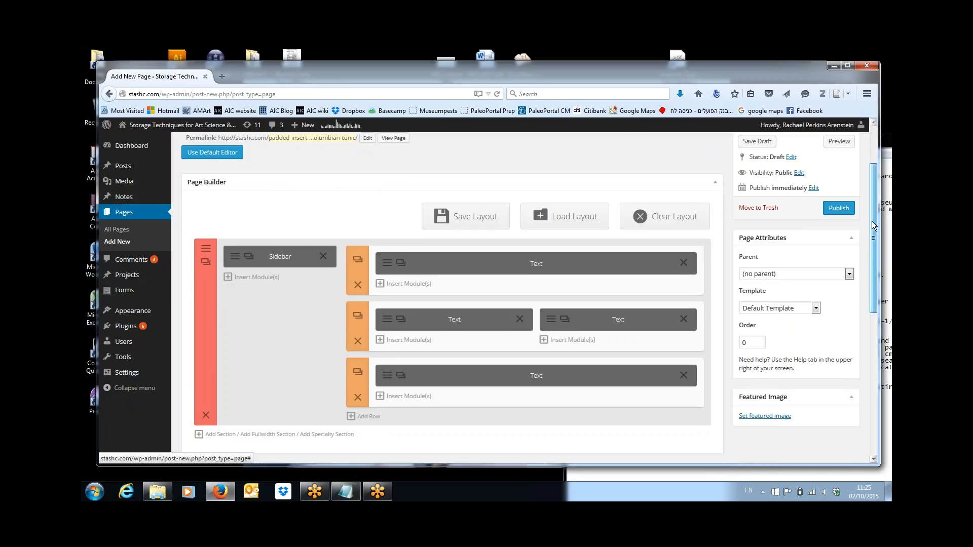
# Step: Save the draft, then paste the 'Wari: Lords of the Ancient Andes' paragraph over the Purpose placeholder and save
pyautogui.moveTo(874, 227); pyautogui.dragTo(875, 209)
pyautogui.click(763, 181)
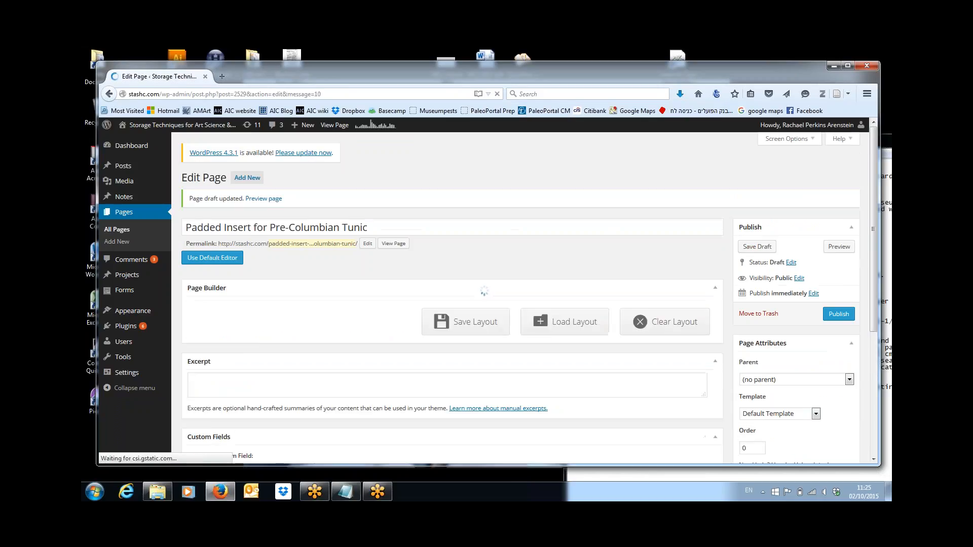
pyautogui.moveTo(873, 188); pyautogui.dragTo(876, 255)
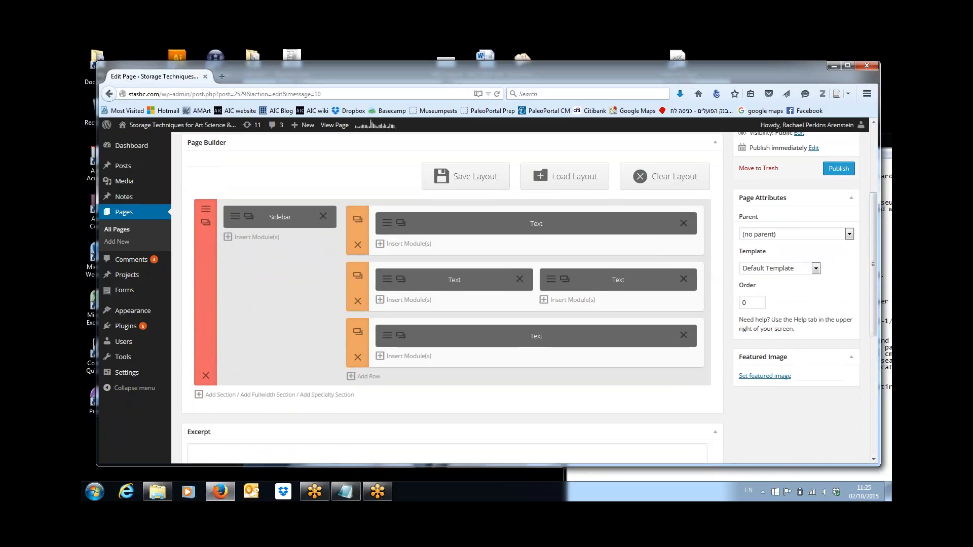
pyautogui.click(390, 284)
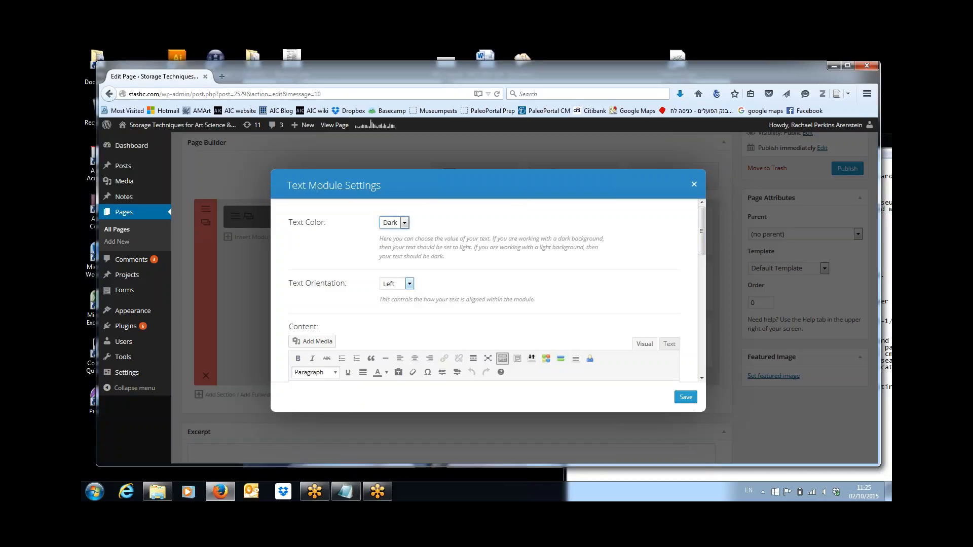
pyautogui.moveTo(700, 235); pyautogui.dragTo(700, 277)
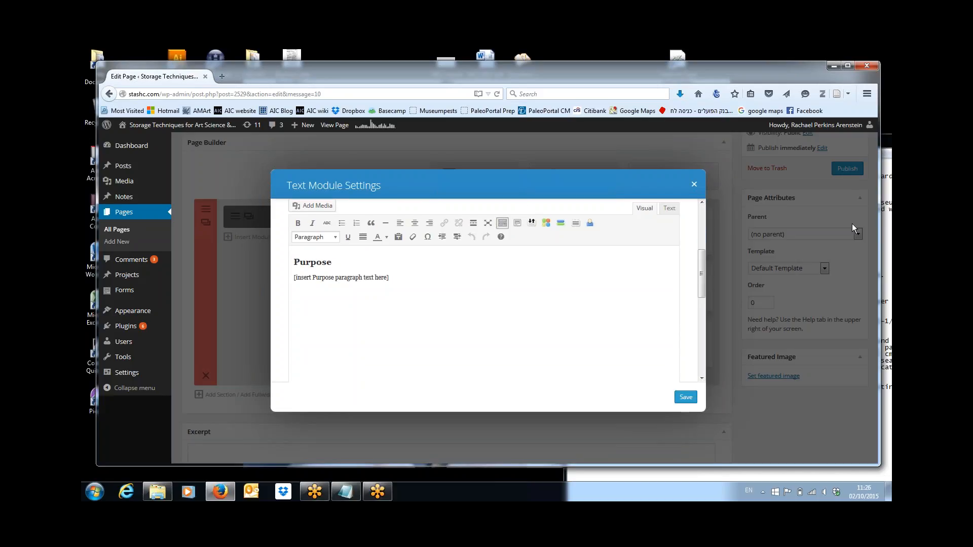
pyautogui.click(889, 150)
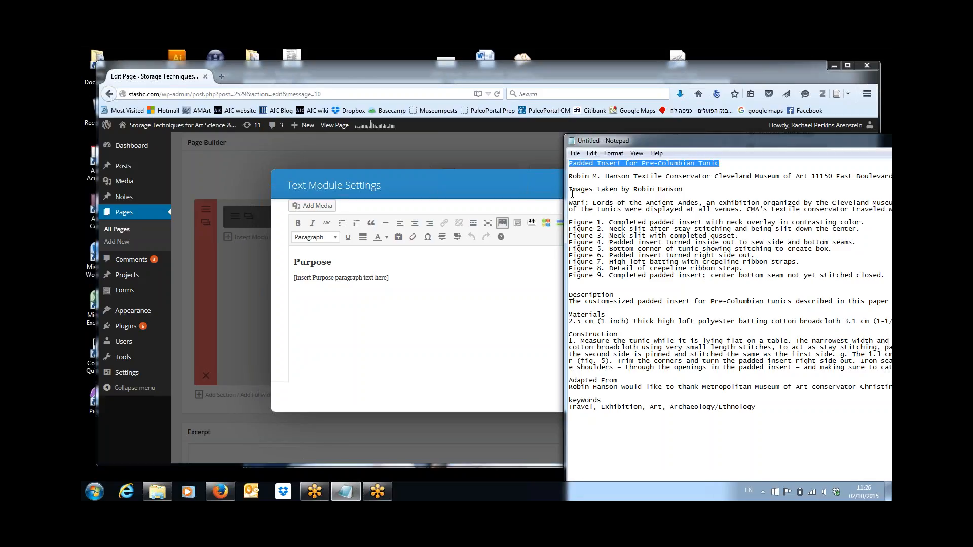
pyautogui.moveTo(569, 202); pyautogui.dragTo(741, 219)
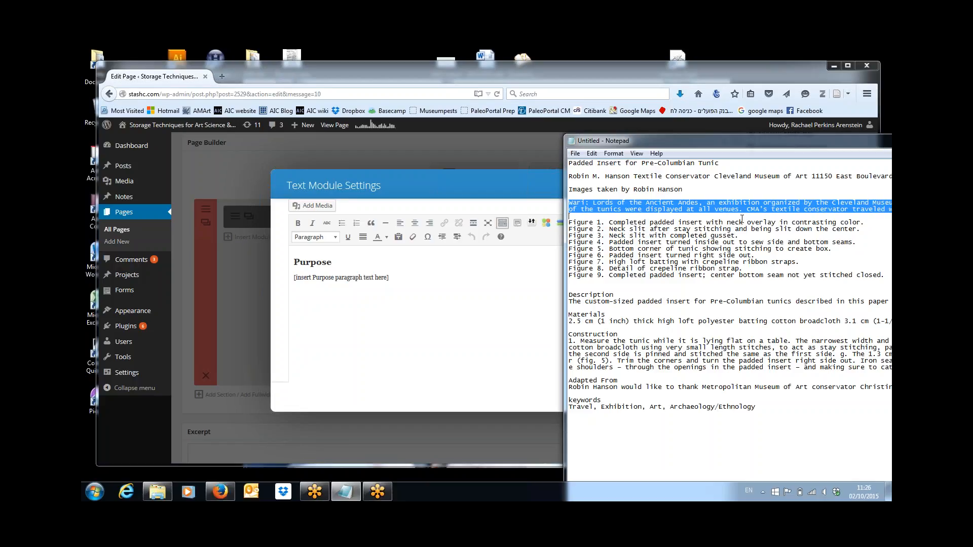
pyautogui.click(392, 277)
pyautogui.moveTo(391, 278); pyautogui.dragTo(293, 278)
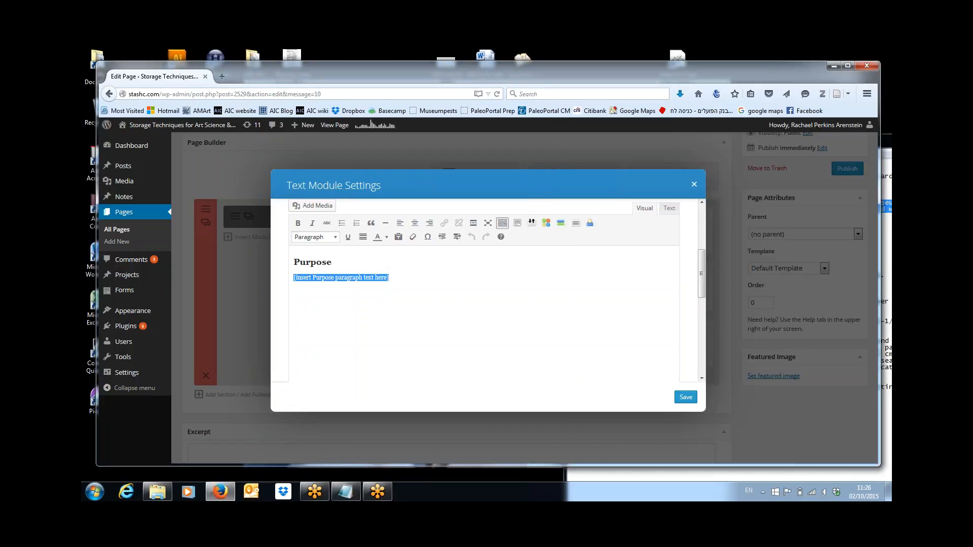
pyautogui.hotkey('ctrl', 'v')
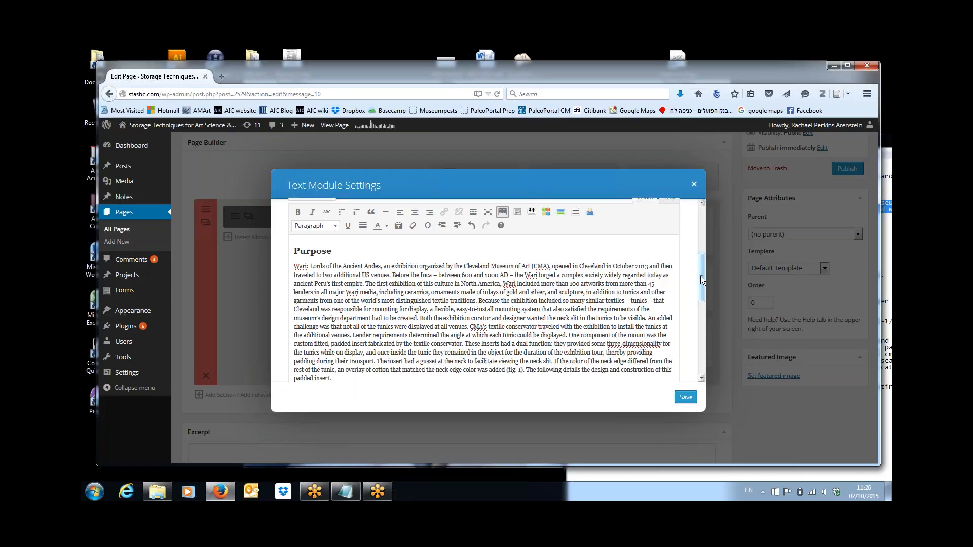
pyautogui.moveTo(701, 276); pyautogui.dragTo(702, 293)
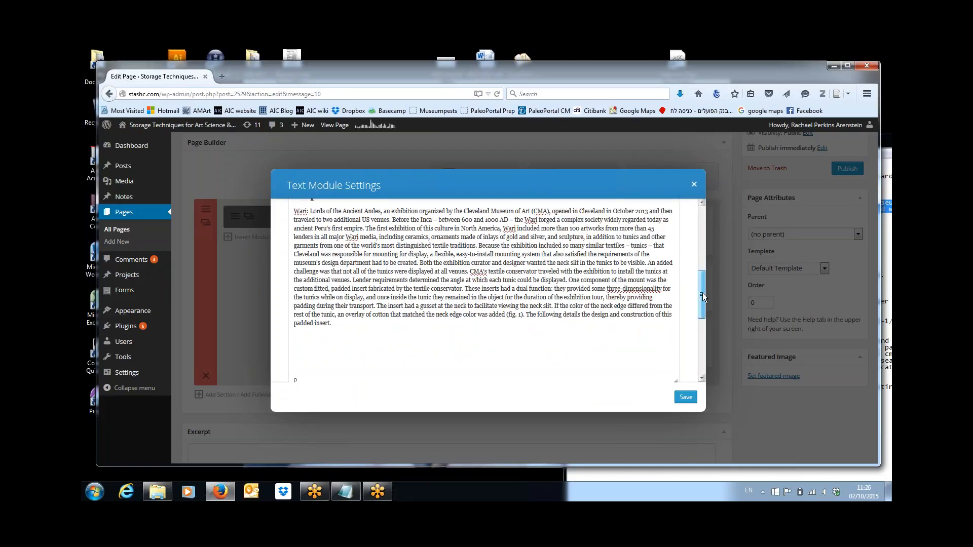
pyautogui.click(686, 397)
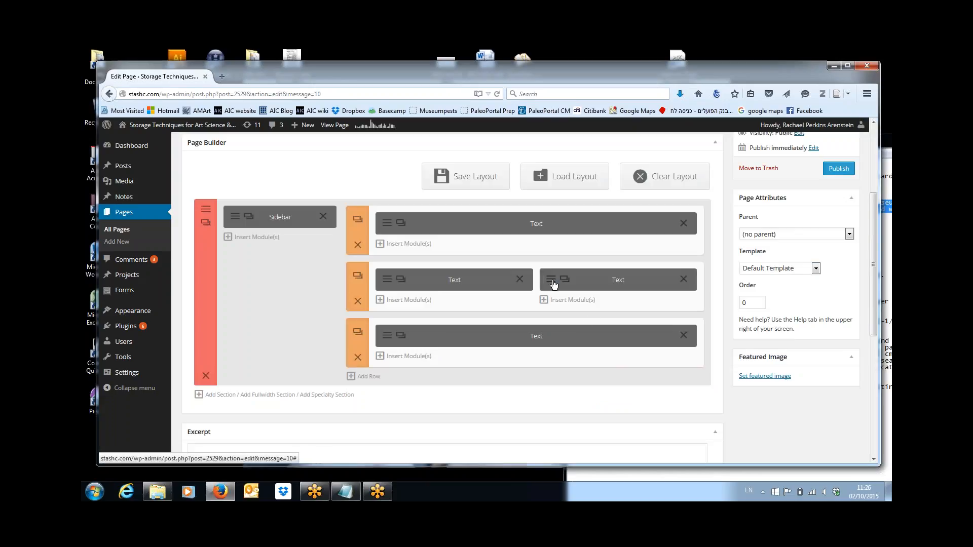
# Step: Paste both authors' contact details from the notes over the Author(s) placeholder text
pyautogui.click(551, 281)
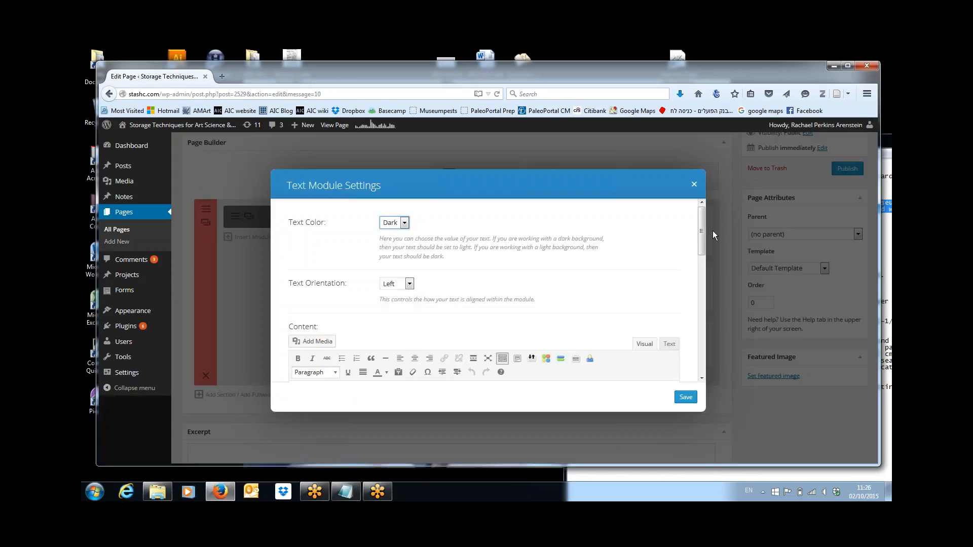
pyautogui.moveTo(701, 239); pyautogui.dragTo(703, 285)
pyautogui.click(886, 243)
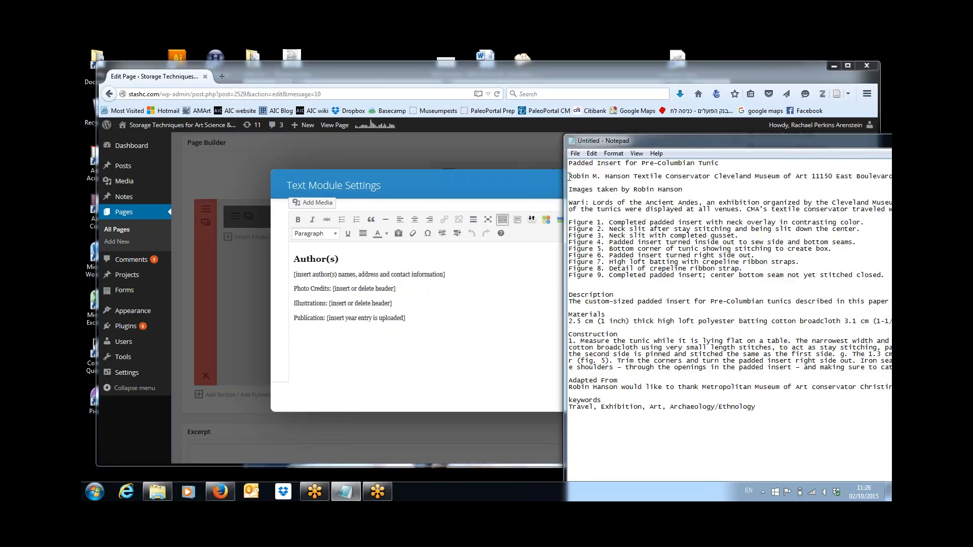
pyautogui.moveTo(571, 177); pyautogui.dragTo(767, 184)
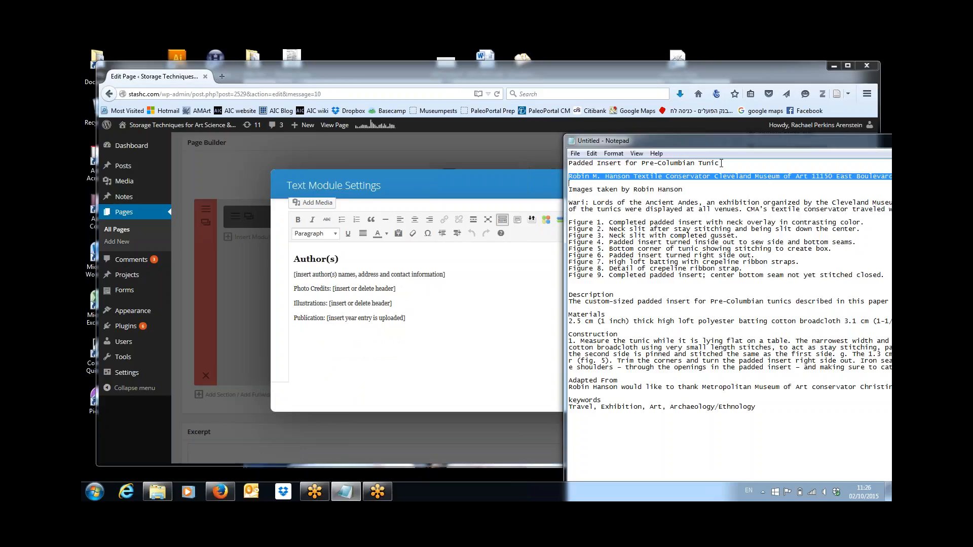
pyautogui.moveTo(447, 274); pyautogui.dragTo(278, 276)
pyautogui.hotkey('ctrl', 'v')
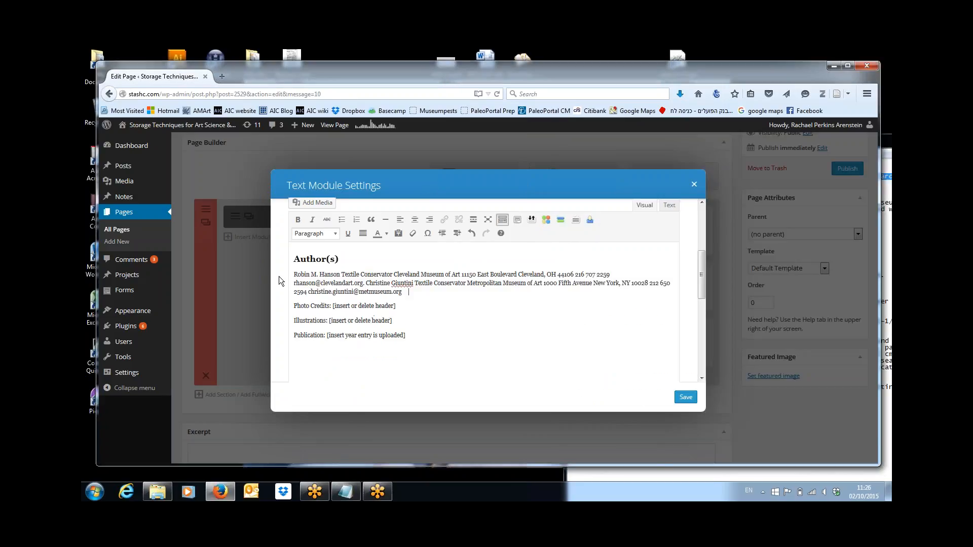
# Step: Break the first author's title, museum, street and city onto separate lines and remove their phone number
pyautogui.click(343, 274)
pyautogui.hotkey('shift', 'Return')
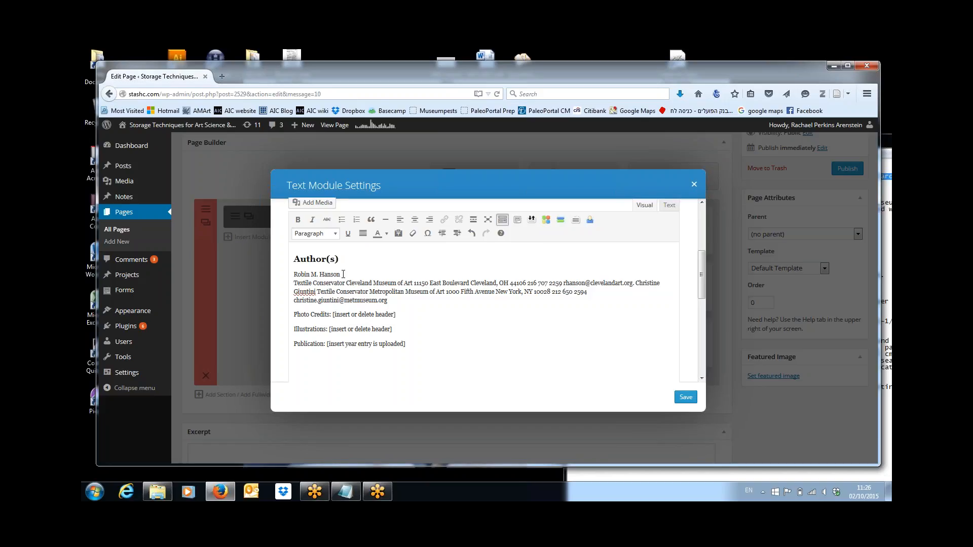
pyautogui.hotkey('shift', 'Return')
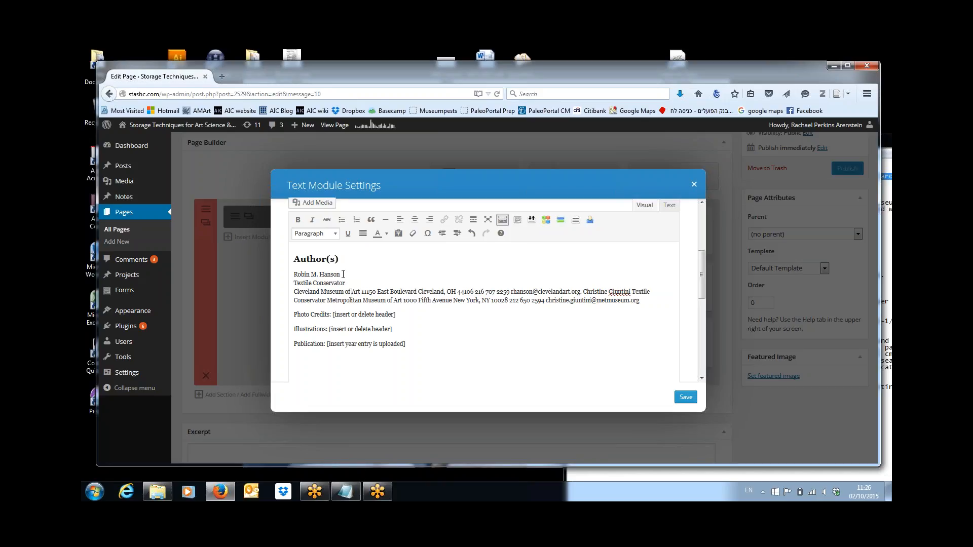
pyautogui.press('Right')
pyautogui.press('Right')
pyautogui.press('Right')
pyautogui.press('Right')
pyautogui.hotkey('shift', 'Return')
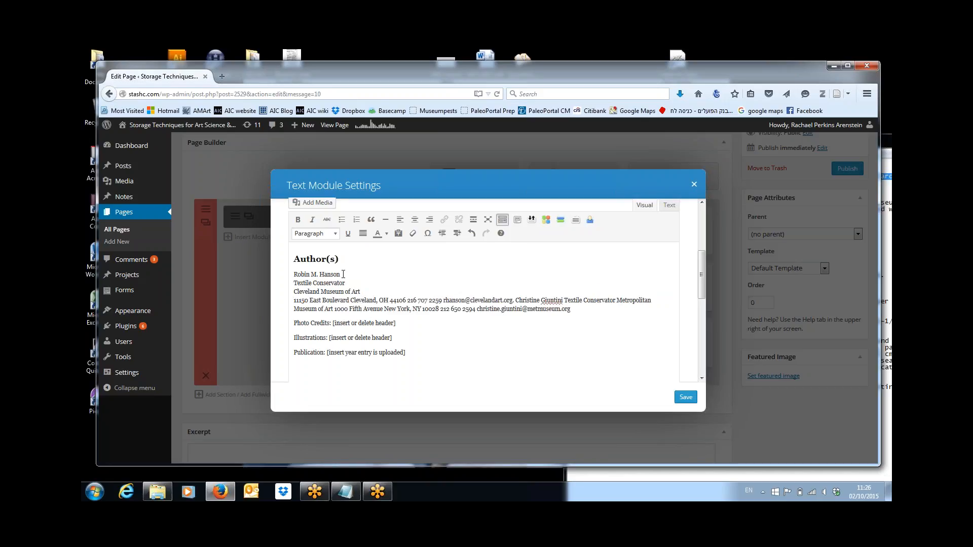
pyautogui.hotkey('shift', 'Return')
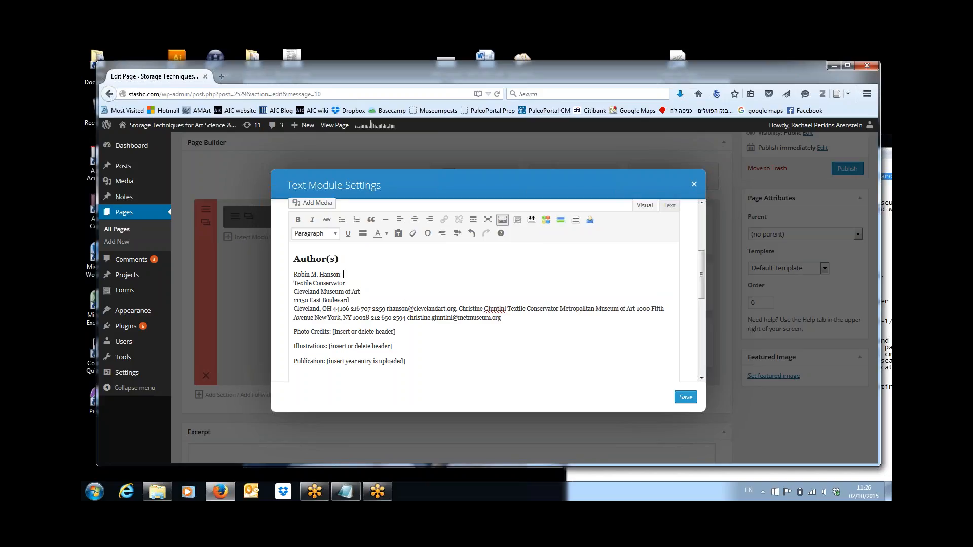
pyautogui.hotkey('shift', 'Return')
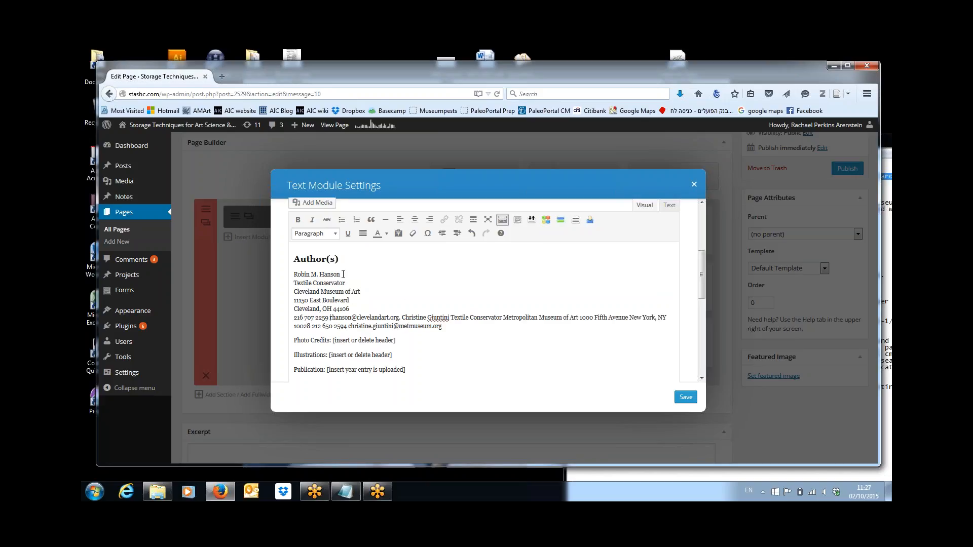
pyautogui.hotkey('ctrl', 'shift', 'Left')
pyautogui.hotkey('ctrl', 'shift', 'Left')
pyautogui.hotkey('ctrl', 'shift', 'Left')
pyautogui.hotkey('ctrl', 'x')
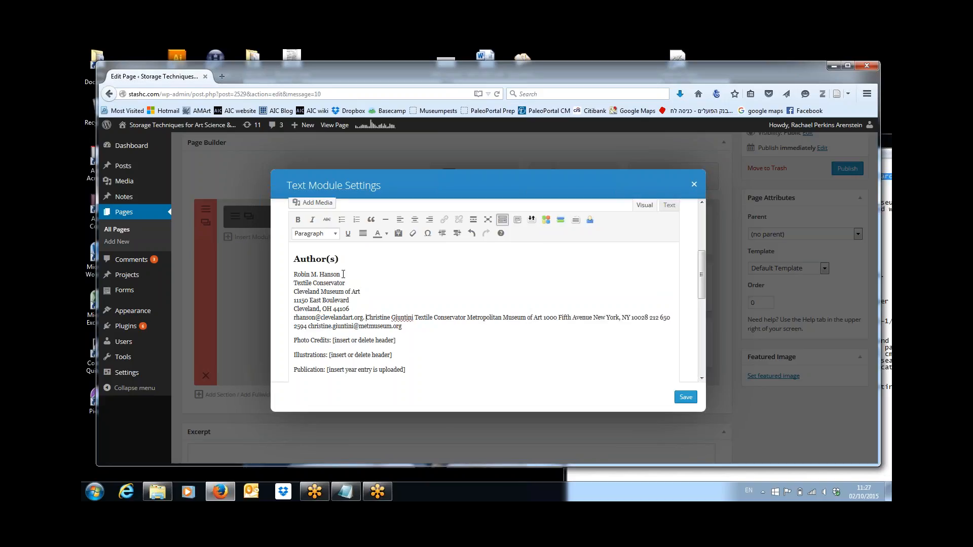
# Step: Split the second author's details into lines, delete their phone number and put the e-mail on its own line
pyautogui.press('Return')
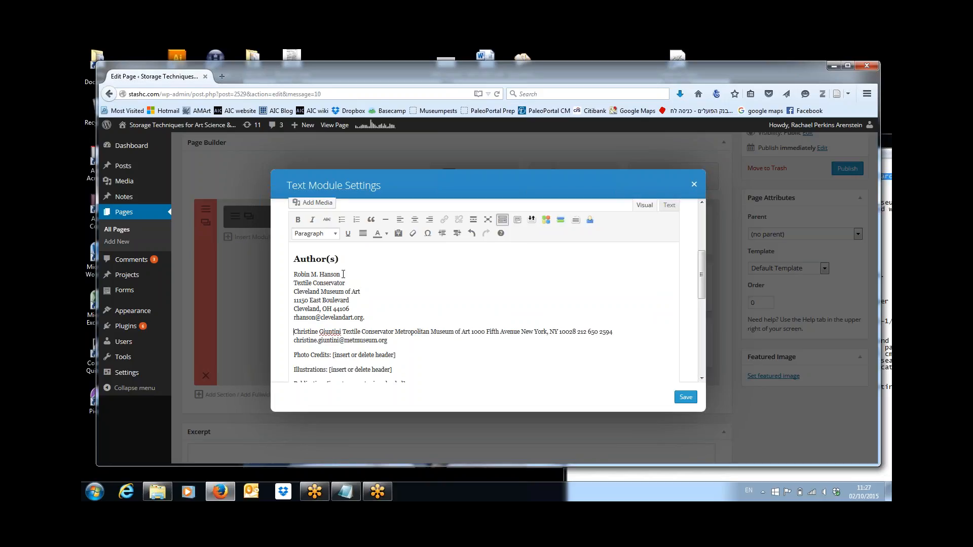
pyautogui.hotkey('shift', 'Return')
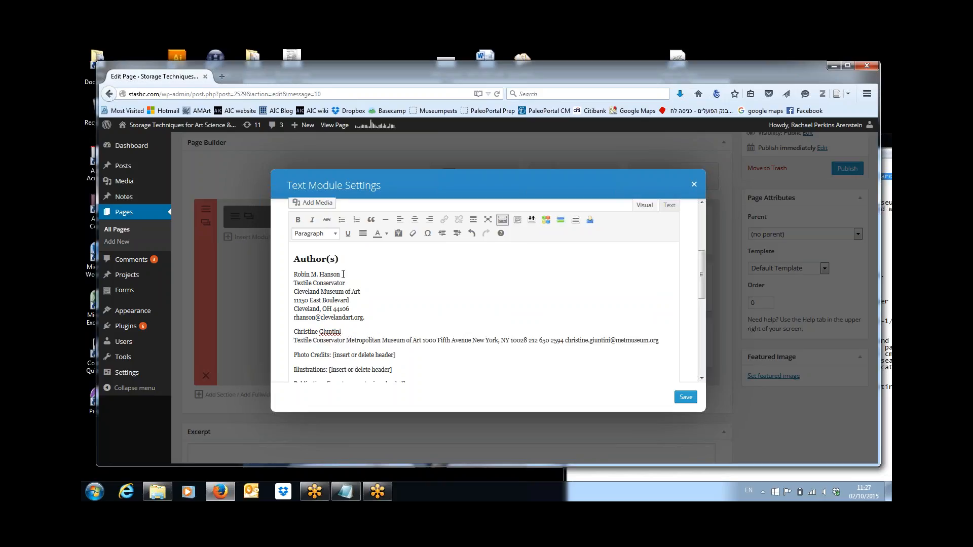
pyautogui.hotkey('shift', 'Return')
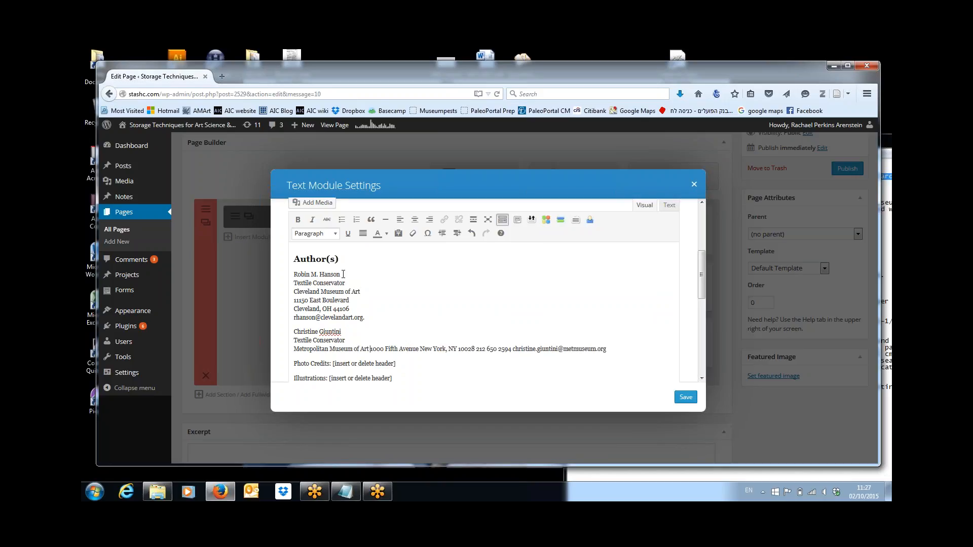
pyautogui.hotkey('shift', 'Return')
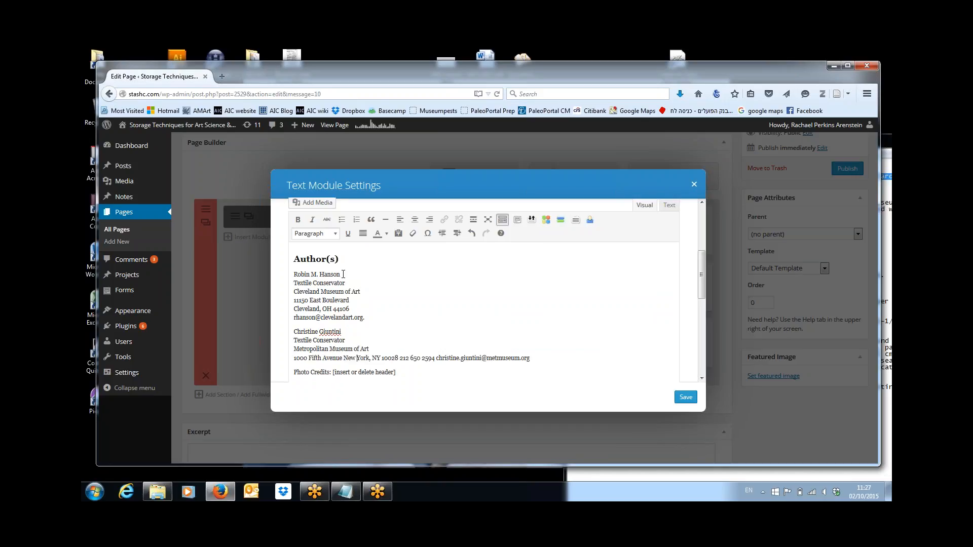
pyautogui.hotkey('shift', 'Return')
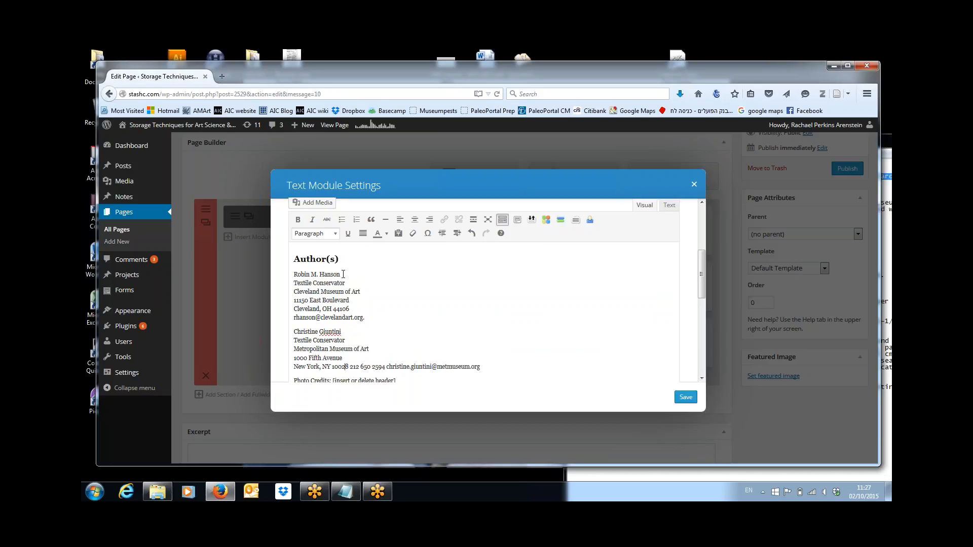
pyautogui.hotkey('ctrl', 'shift', 'Right')
pyautogui.hotkey('ctrl', 'shift', 'Right')
pyautogui.hotkey('ctrl', 'shift', 'Right')
pyautogui.press('Delete')
pyautogui.press('Return')
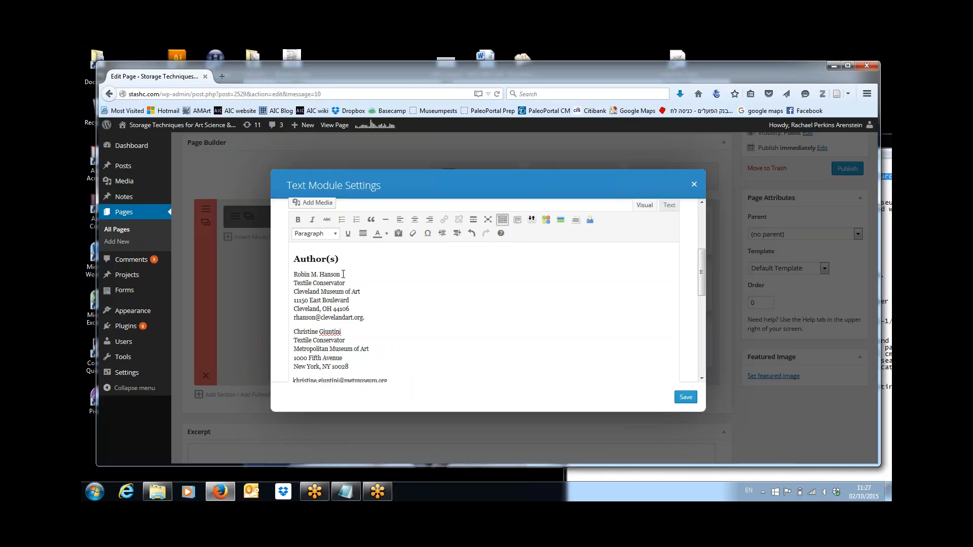
pyautogui.press('BackSpace')
pyautogui.hotkey('shift', 'Return')
pyautogui.press('Down')
pyautogui.press('Down')
pyautogui.press('Down')
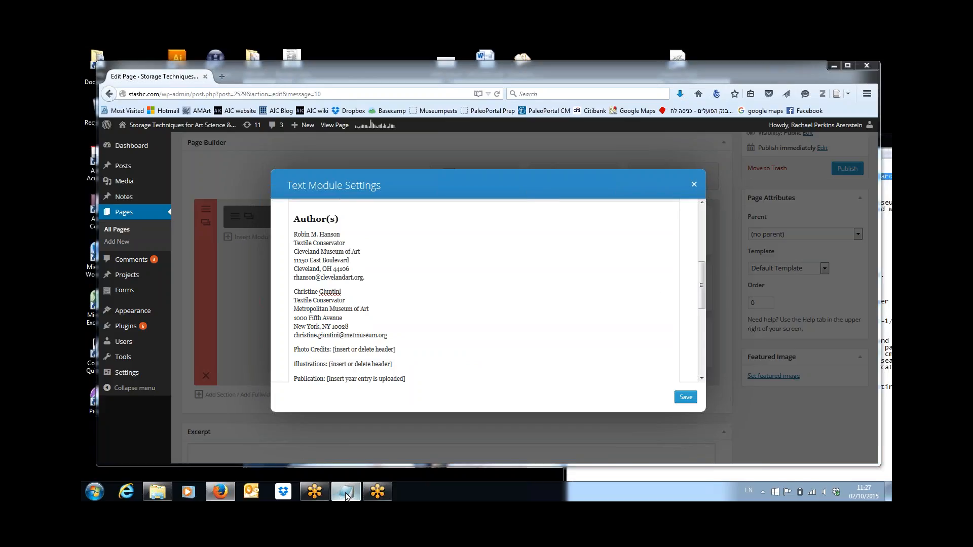
# Step: Enter the photographer's name for Photo Credits, delete the Illustrations line, set Publication to 2015, and save
pyautogui.click(358, 474)
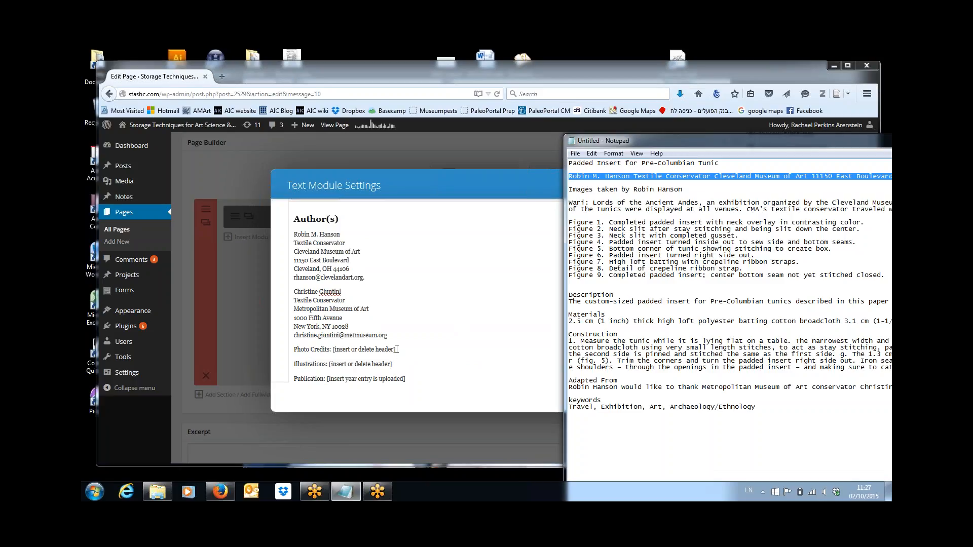
pyautogui.moveTo(396, 350); pyautogui.dragTo(333, 351)
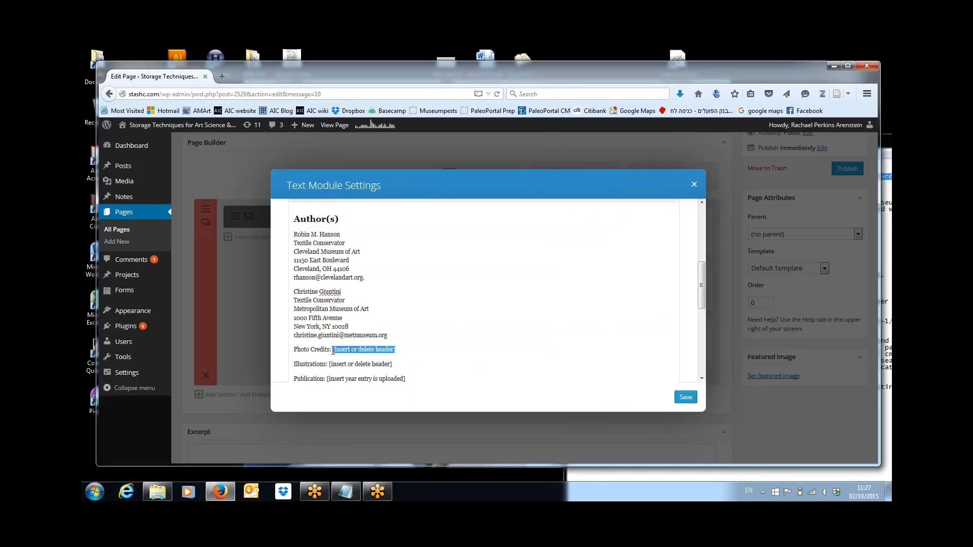
pyautogui.write('Robin ')
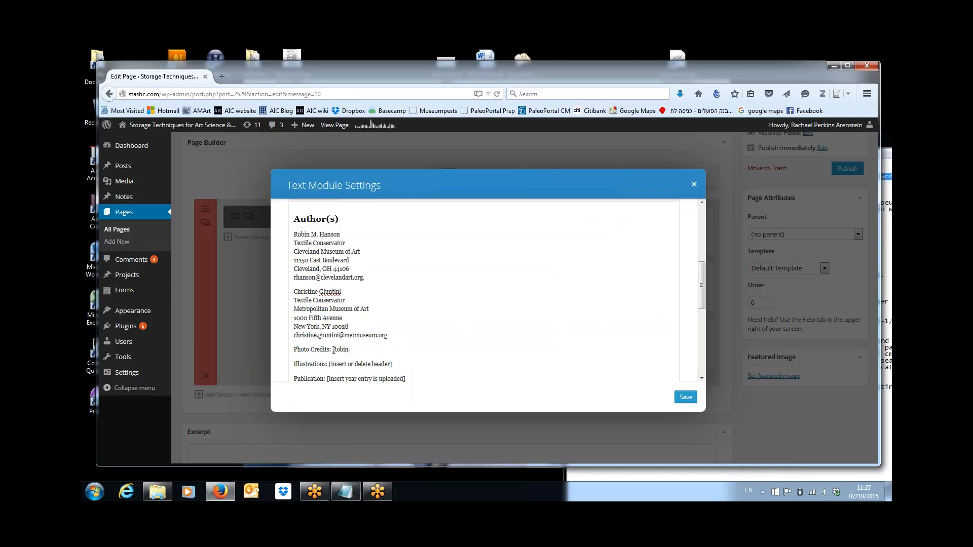
pyautogui.write('Hanson')
pyautogui.hotkey('shift', 'End')
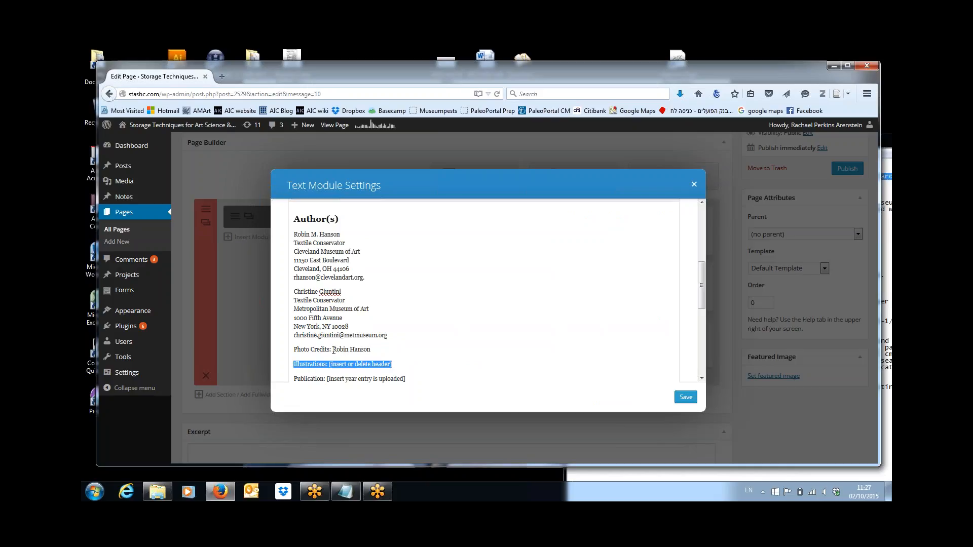
pyautogui.press('Delete')
pyautogui.press('Delete')
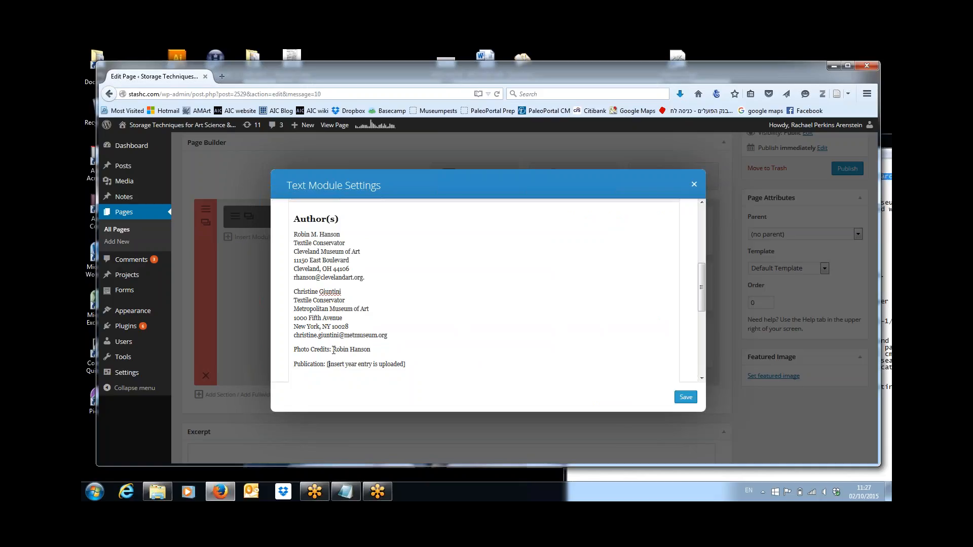
pyautogui.hotkey('ctrl', 'shift', 'Right')
pyautogui.hotkey('ctrl', 'shift', 'Right')
pyautogui.hotkey('ctrl', 'shift', 'Right')
pyautogui.hotkey('ctrl', 'shift', 'Right')
pyautogui.hotkey('ctrl', 'shift', 'Right')
pyautogui.hotkey('ctrl', 'shift', 'Right')
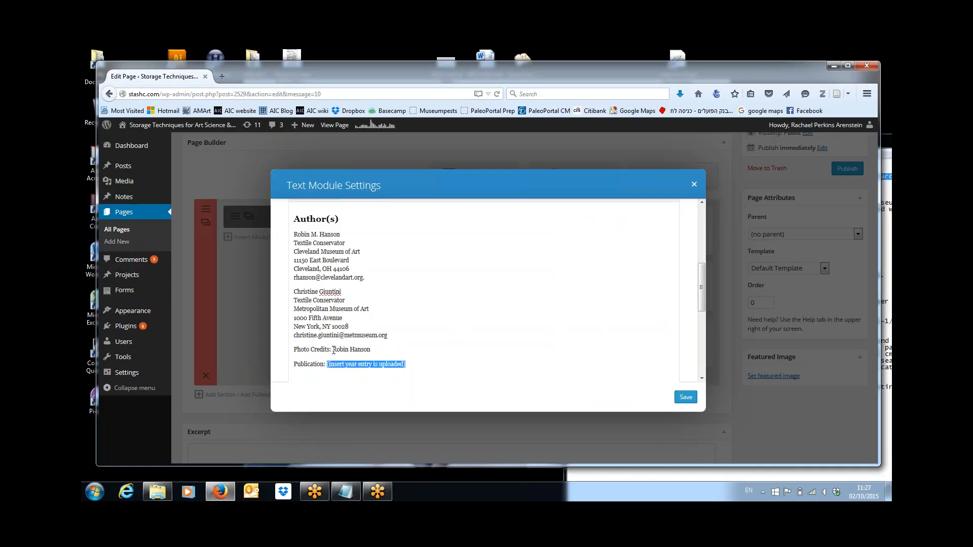
pyautogui.write('2015')
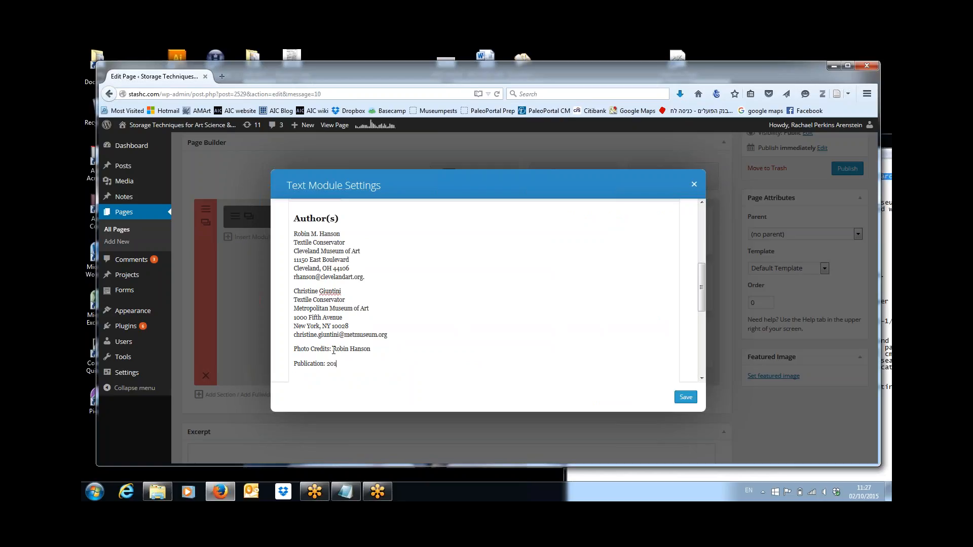
pyautogui.click(686, 397)
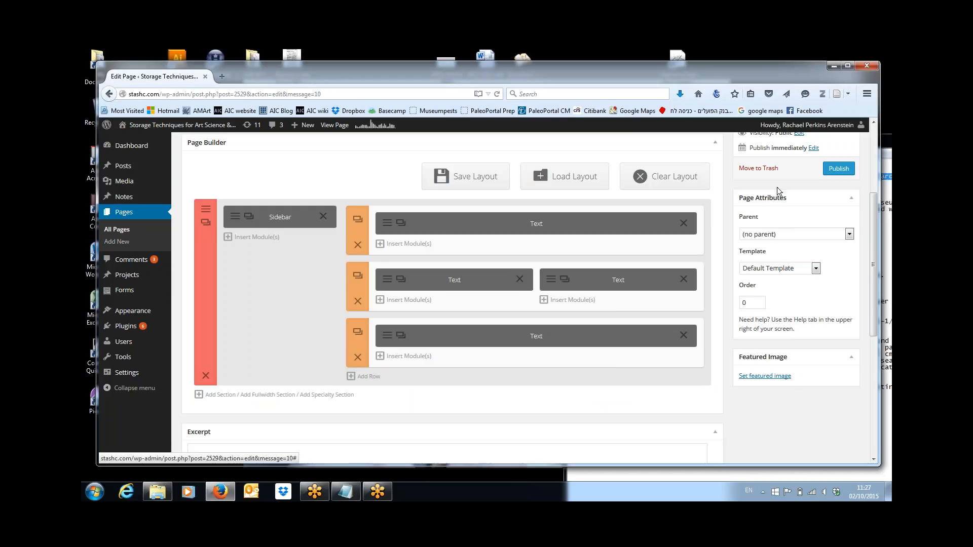
# Step: Save the page draft, then open the third-row full-width Text module's settings
pyautogui.moveTo(875, 194); pyautogui.dragTo(875, 171)
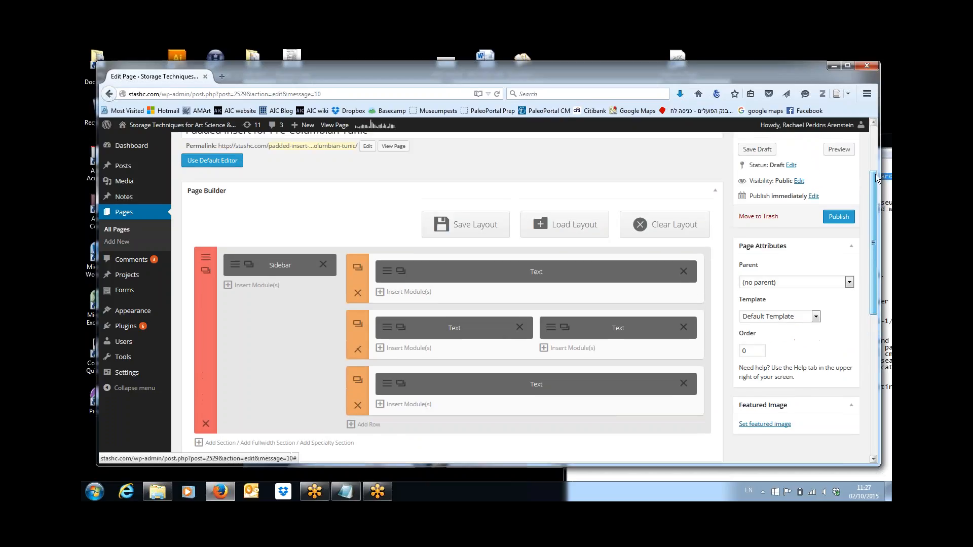
pyautogui.click(757, 150)
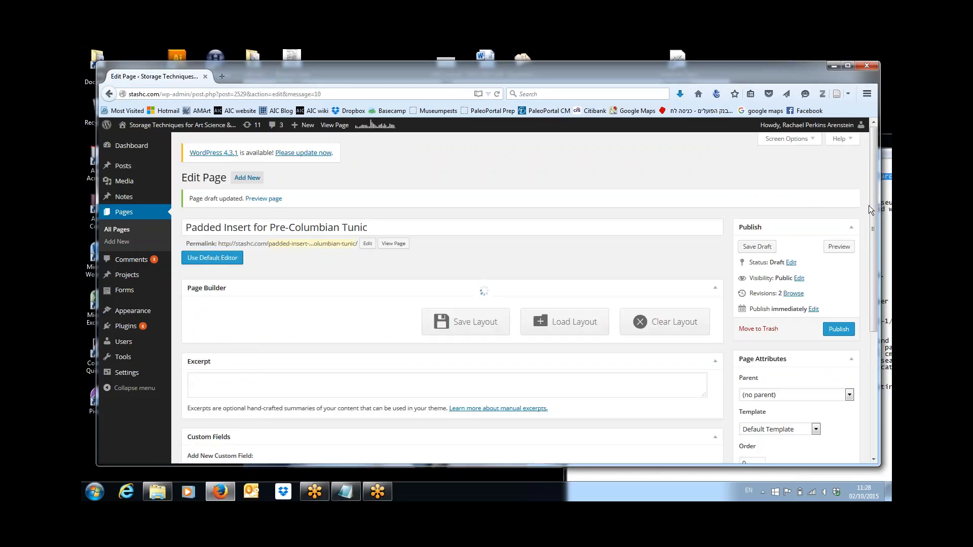
pyautogui.moveTo(872, 220); pyautogui.dragTo(872, 292)
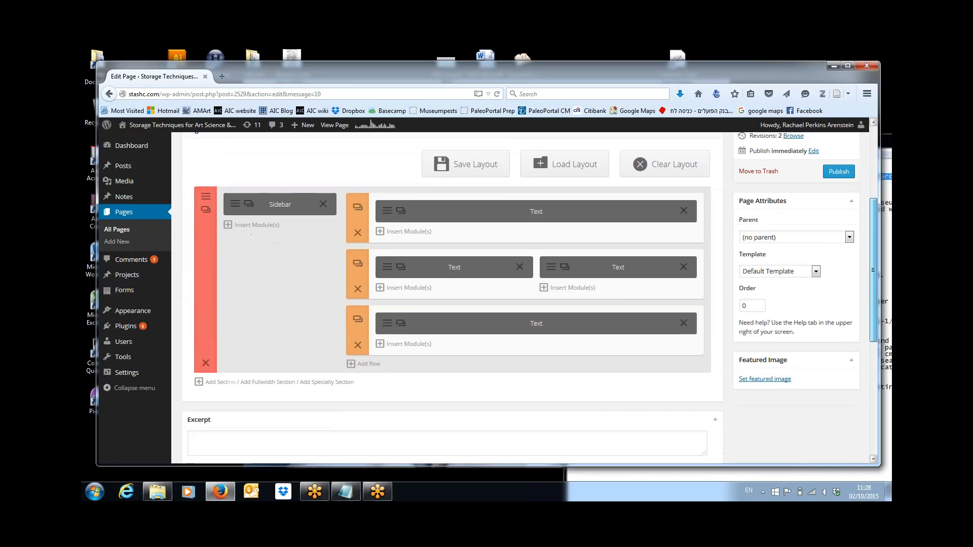
pyautogui.click(389, 330)
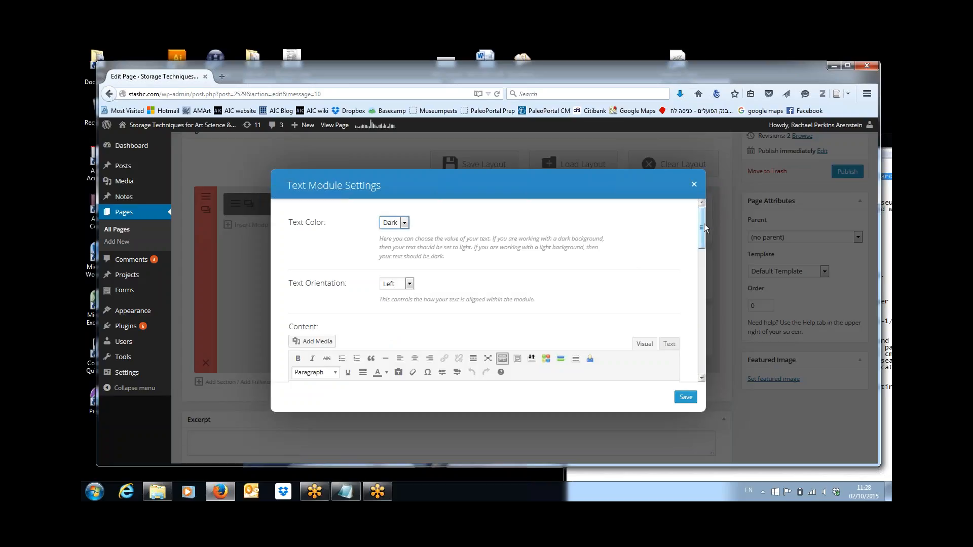
# Step: Replace the '[insert text]' placeholder under Description with the custom-sized padded insert paragraph from the notes
pyautogui.moveTo(700, 224); pyautogui.dragTo(727, 256)
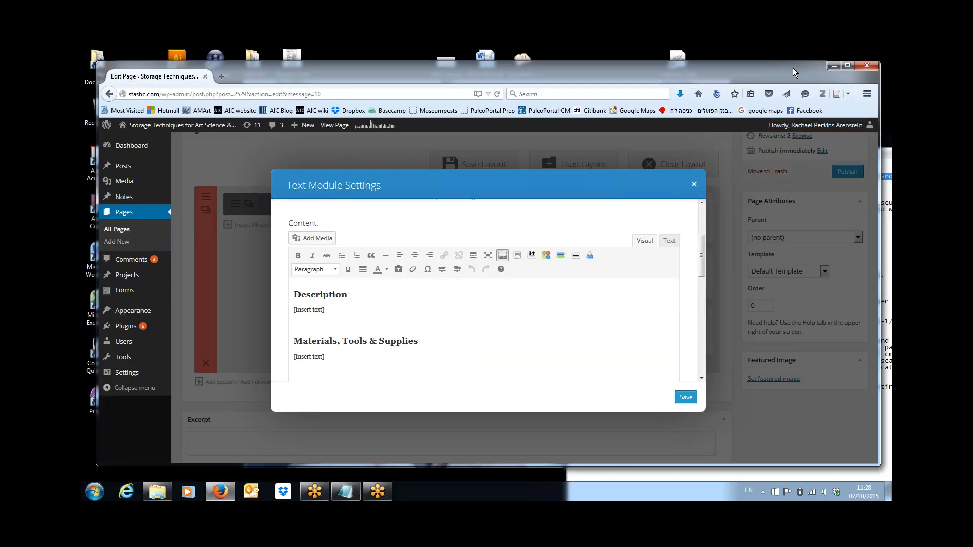
pyautogui.moveTo(789, 68); pyautogui.dragTo(726, 51)
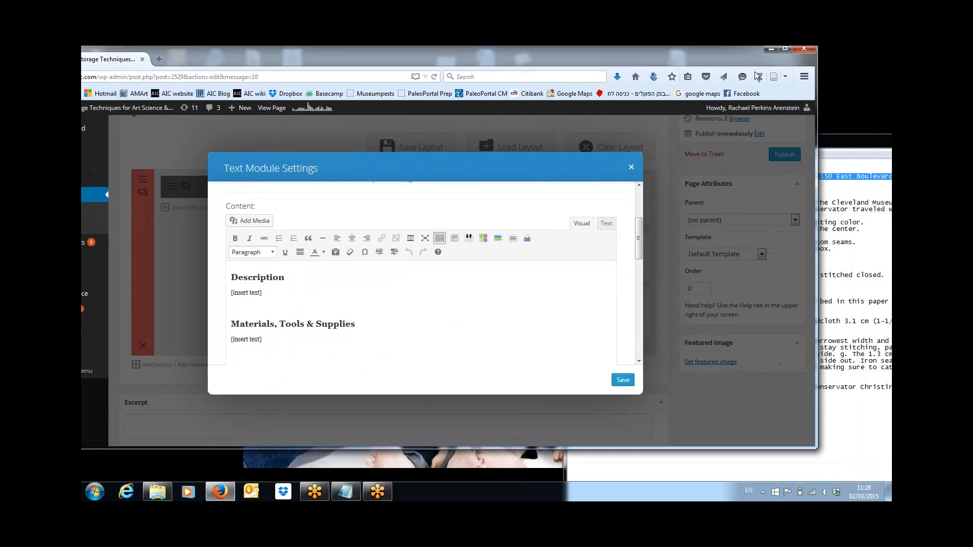
pyautogui.click(859, 134)
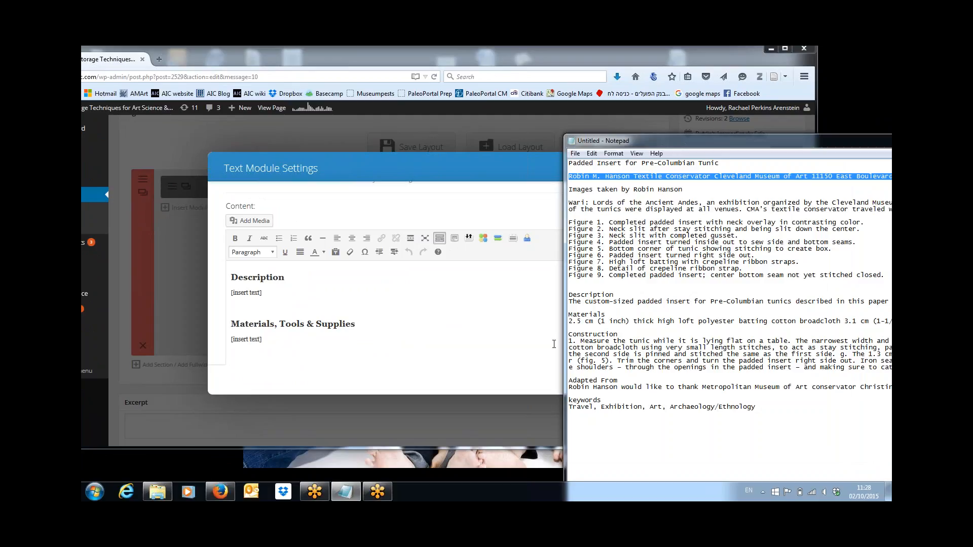
pyautogui.click(570, 303)
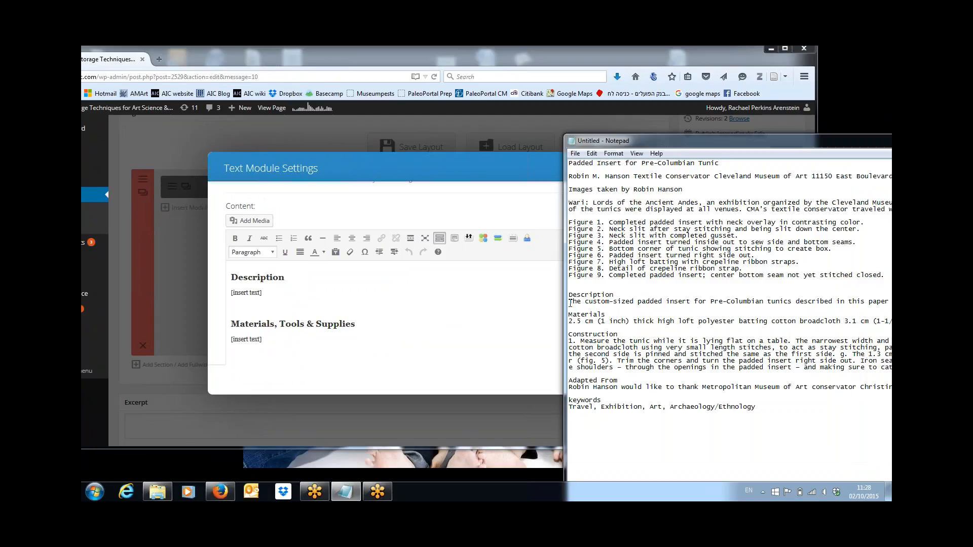
pyautogui.hotkey('shift', 'End')
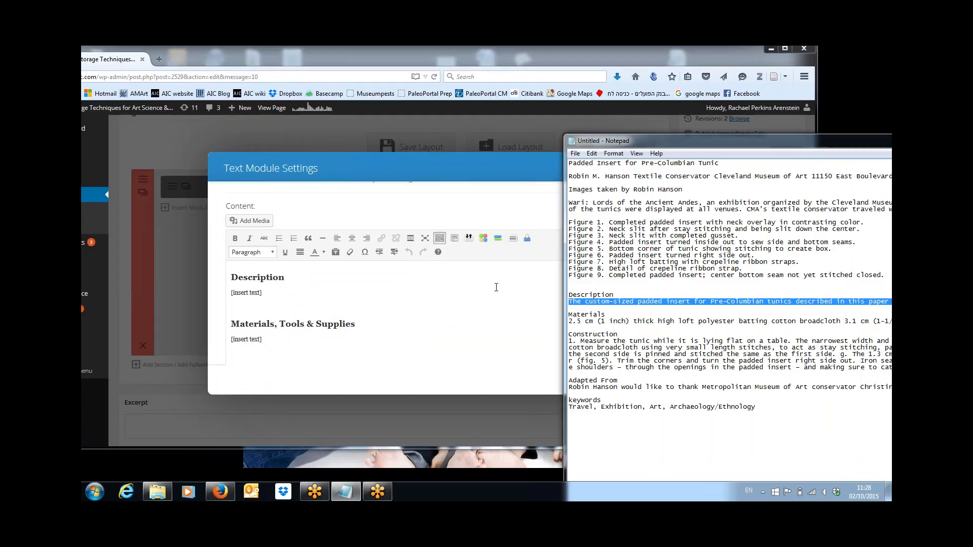
pyautogui.click(253, 295)
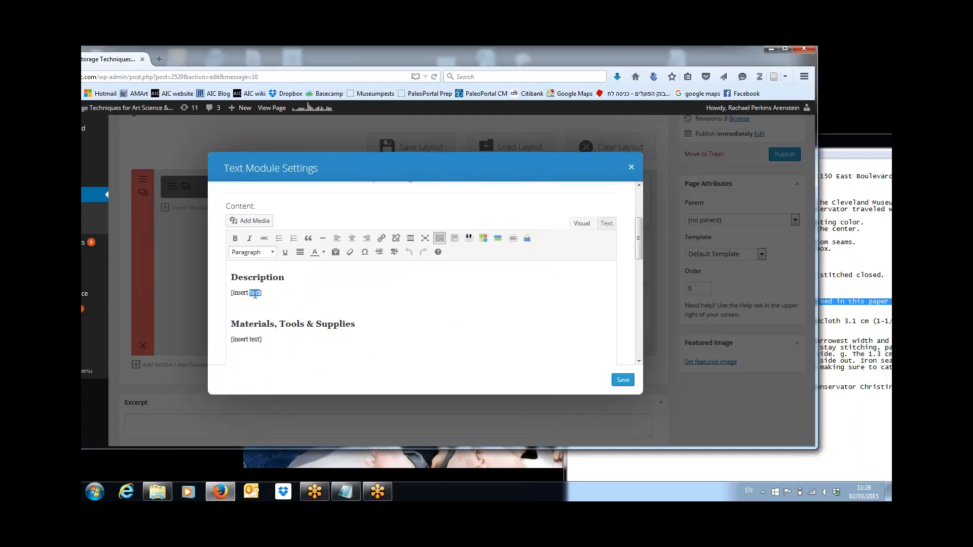
pyautogui.moveTo(262, 293); pyautogui.dragTo(232, 291)
pyautogui.write("The custom-sized padded insert for Pre-Columbian tunics described in this paper consists of a cotton broadcloth cover over two layers of cut-to-shape high loft polyester batting and is modeled on a padded insert developed by Christine Giuntini, textile conservator at the Metropolitan Museum of Art. Shoulder straps of silk crepeline ribbon prevent the batting from slumping. Each padded insert is custom sized to fit a specific tunic and constructed of cotton in a sympathetic color. The padded insert is constructed of Philips-Boyne 1/50's Superba cotton broadcloth and Museum Services Musetex 2.5 cm (1 inch) high loft batting. A single piece of cotton broadcloth that is washed twice, dried, and ironed prior to use provides the cover for the padded insert. The first wash is done in hot water using Orvus WA paste, the second wash is done in hot water with no detergent.")
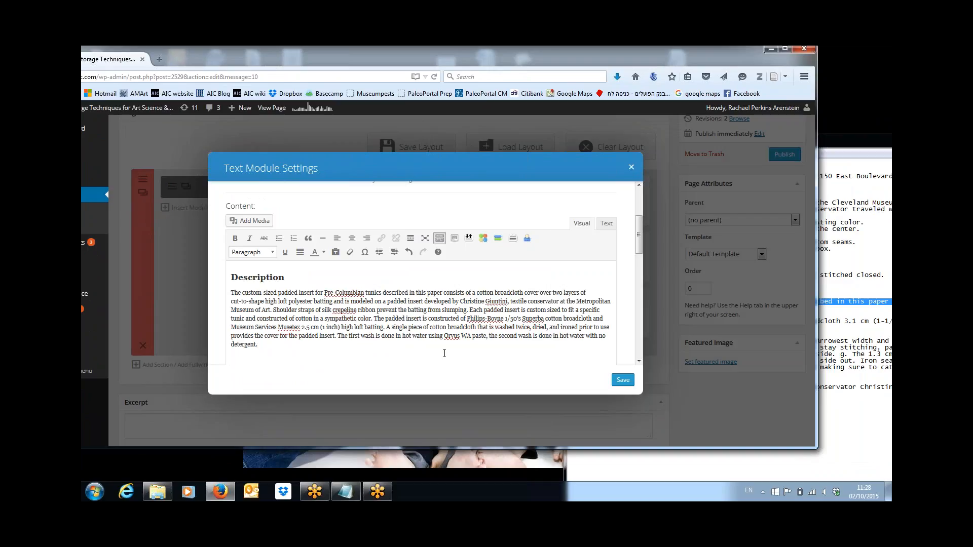
pyautogui.scroll(-1, 432, 351)
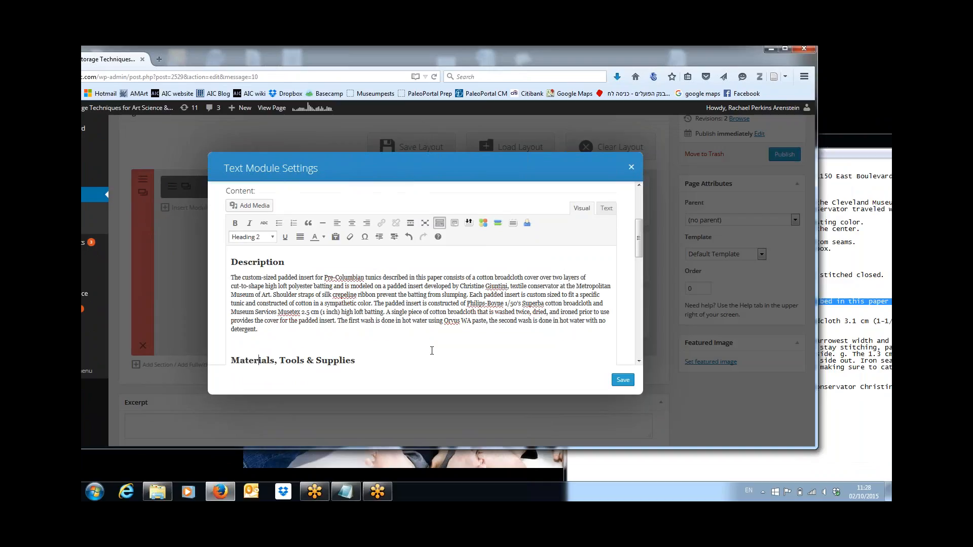
pyautogui.press('BackSpace')
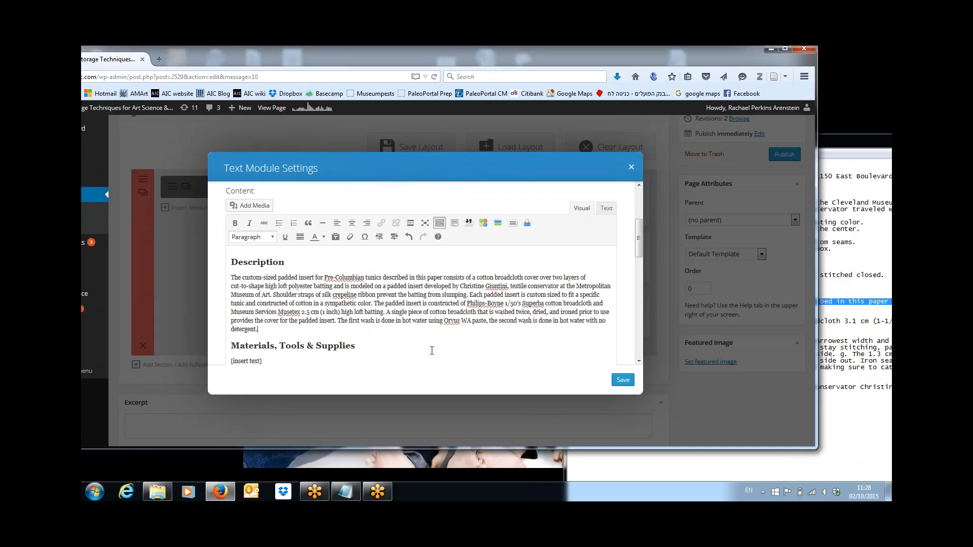
# Step: Select the materials line in the notes and the placeholder under Materials, Tools & Supplies
pyautogui.click(851, 290)
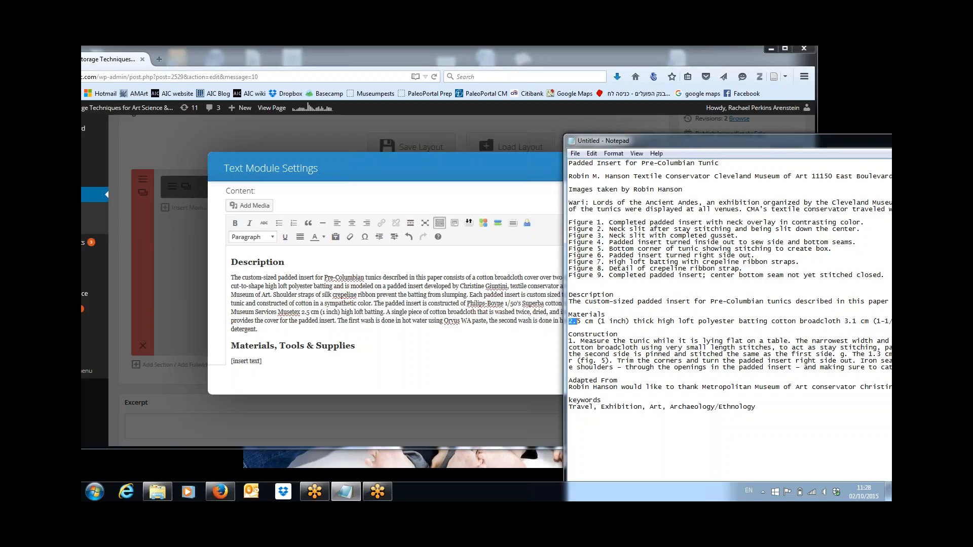
pyautogui.hotkey('shift', 'Down')
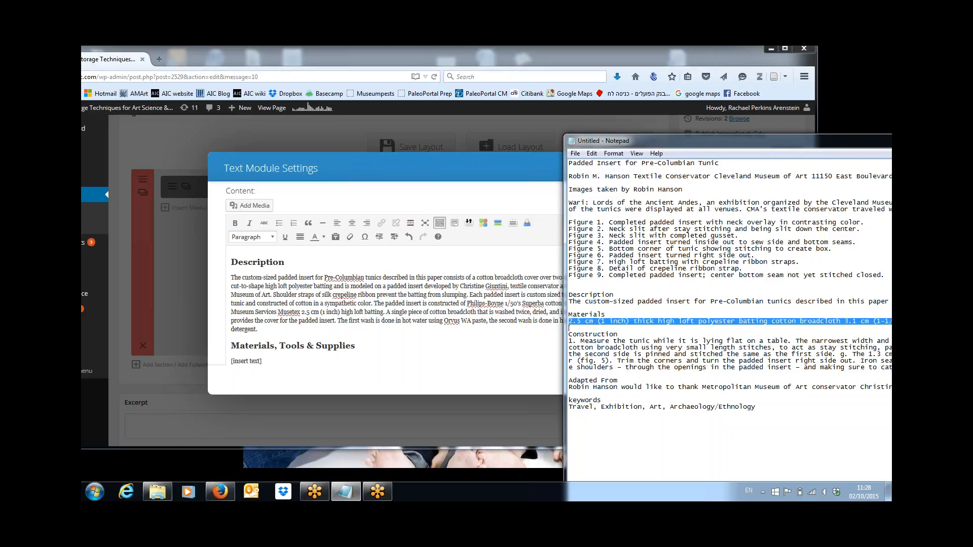
pyautogui.moveTo(264, 361); pyautogui.dragTo(214, 362)
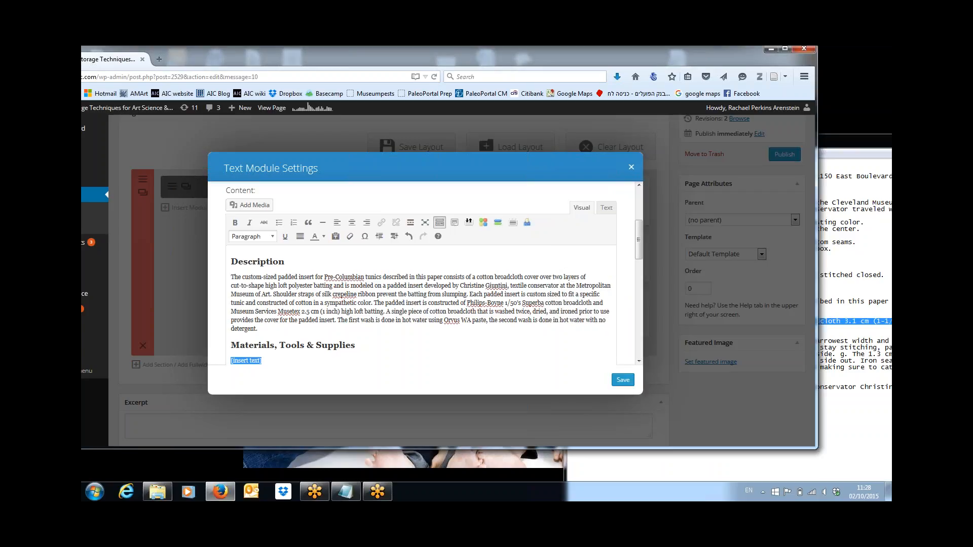
# Step: Paste the materials line and split items from polyester batting through the spray bottle onto separate lines
pyautogui.hotkey('ctrl', 'v')
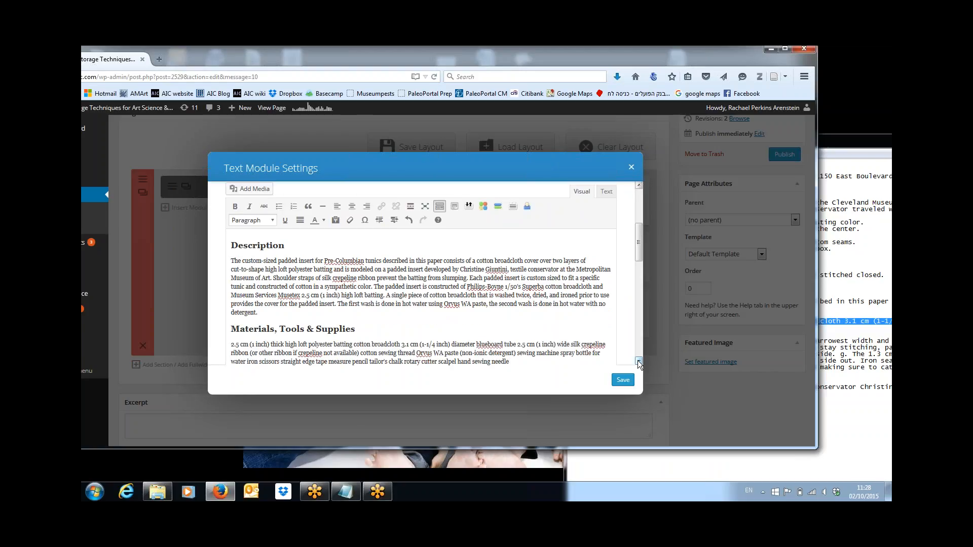
pyautogui.scroll(-3, 638, 361)
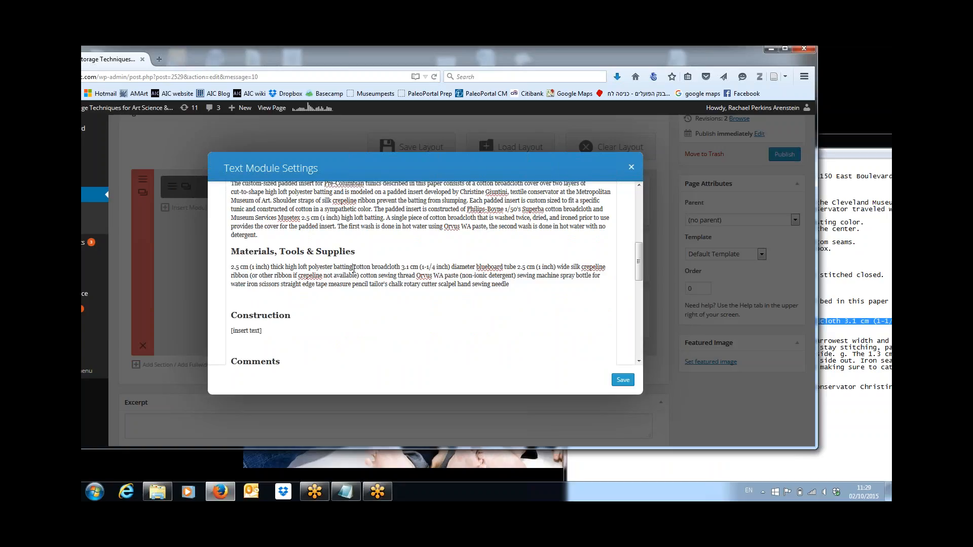
pyautogui.click(353, 267)
pyautogui.press('Return')
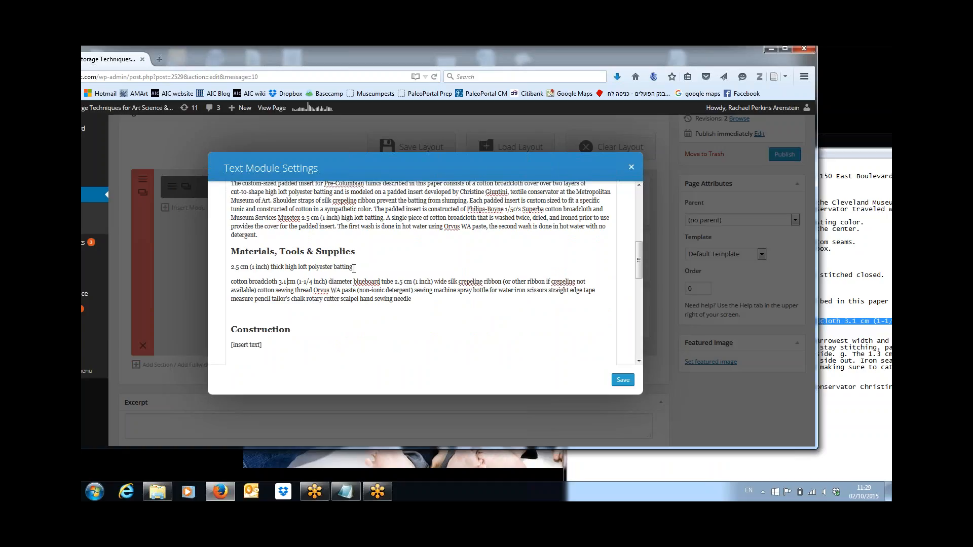
pyautogui.press('Return')
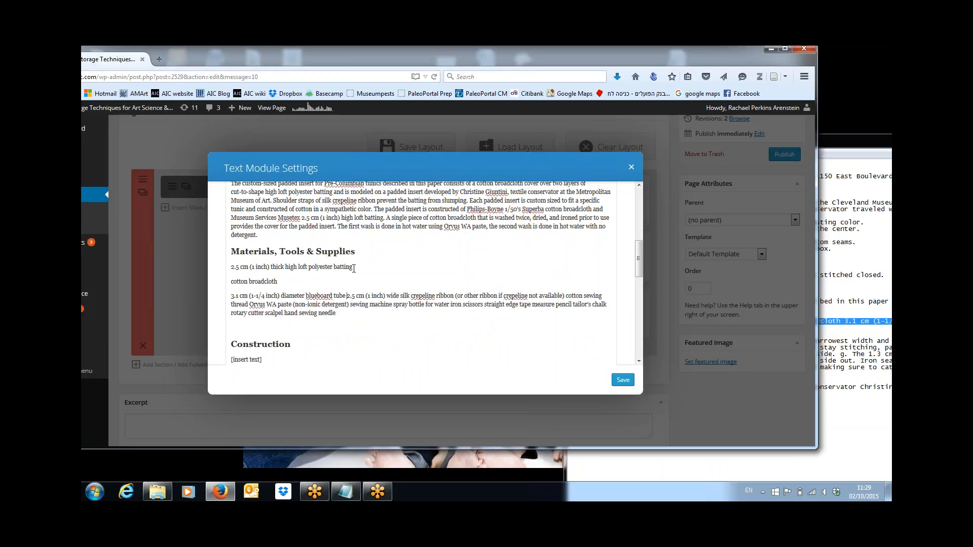
pyautogui.press('Return')
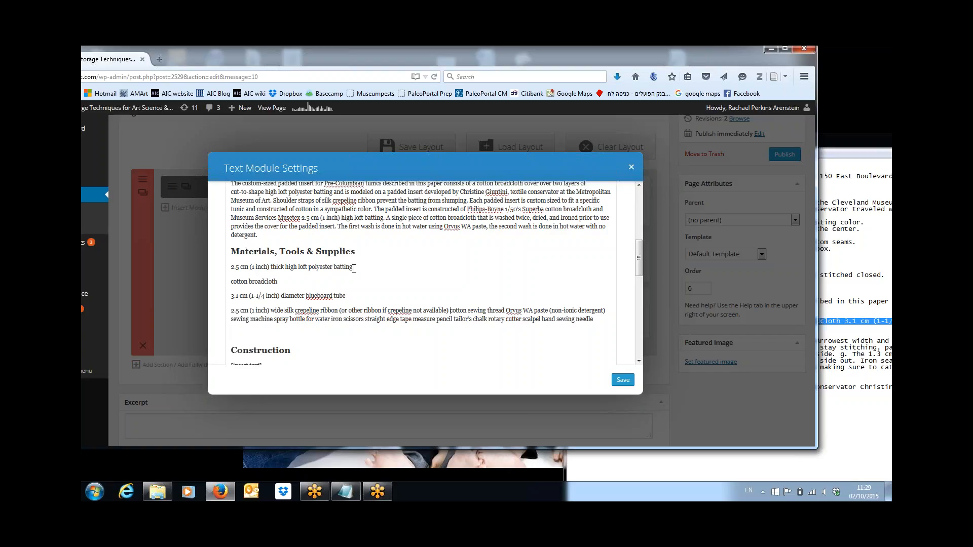
pyautogui.press('Return')
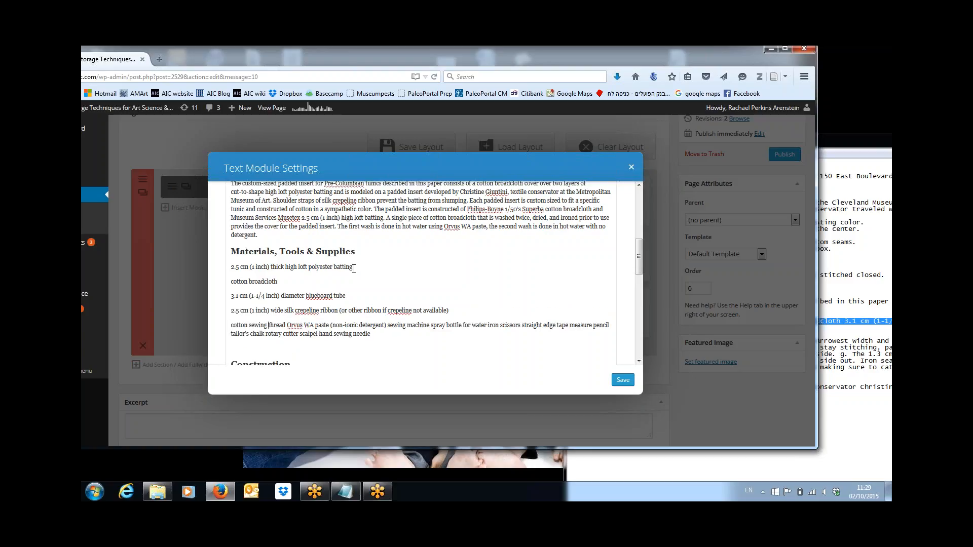
pyautogui.press('Return')
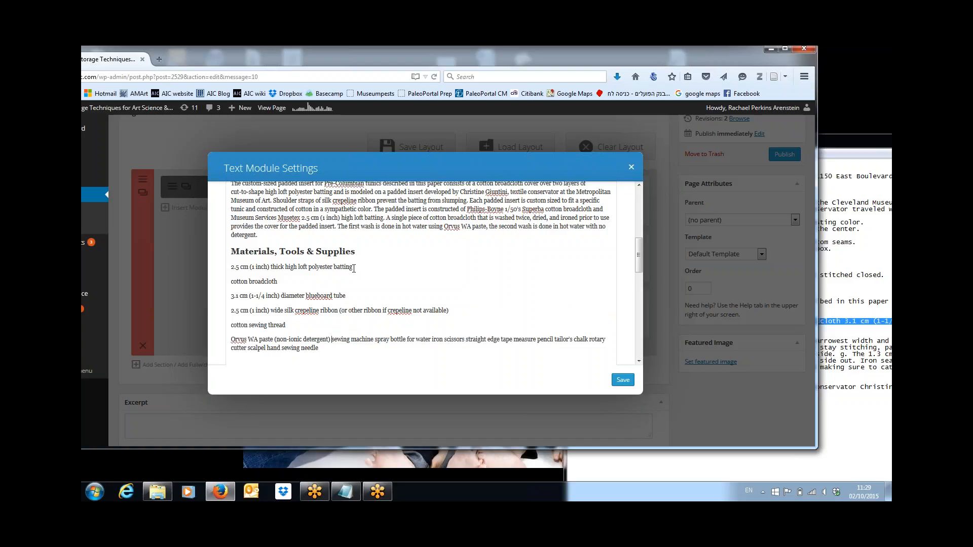
pyautogui.press('Return')
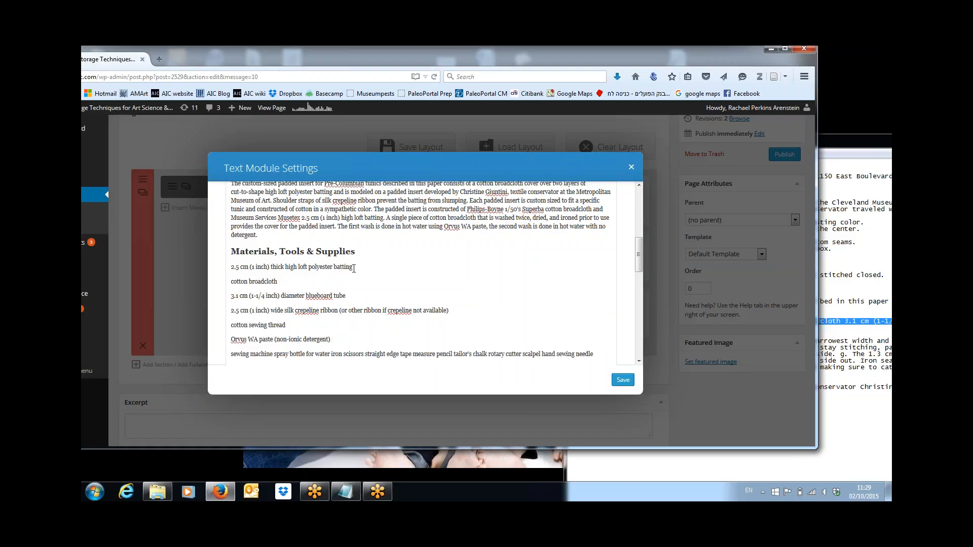
pyautogui.press('Return')
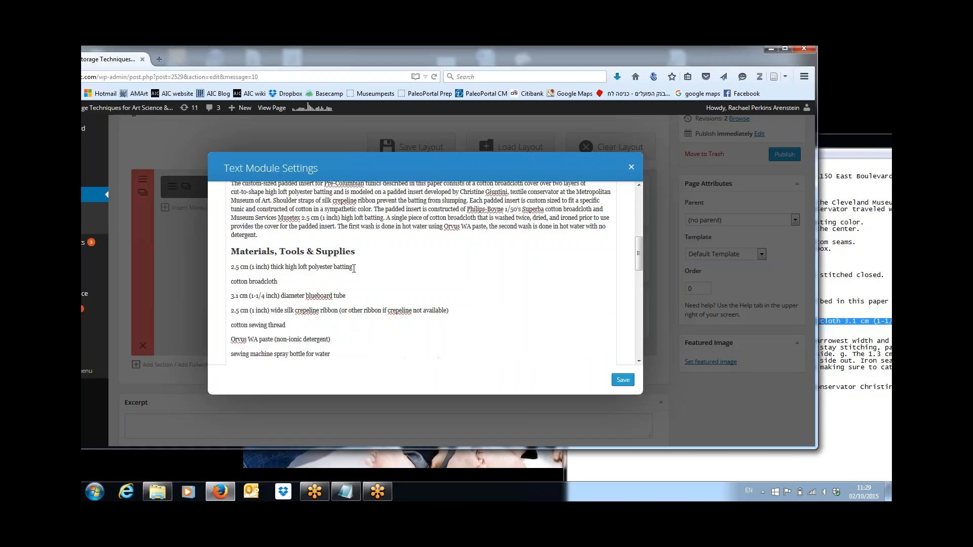
# Step: Put iron, scissors, straight edge, tape measure, pencil, tailor's chalk, rotary cutter, scalpel and hand sewing needle on separate lines
pyautogui.scroll(-2, 354, 269)
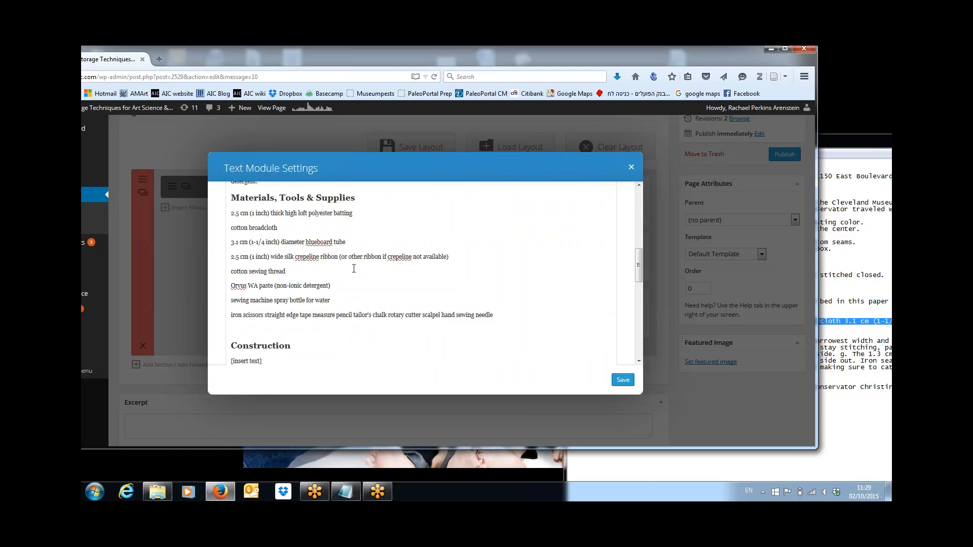
pyautogui.press('Return')
pyautogui.hotkey('ctrl', 'Right')
pyautogui.press('Return')
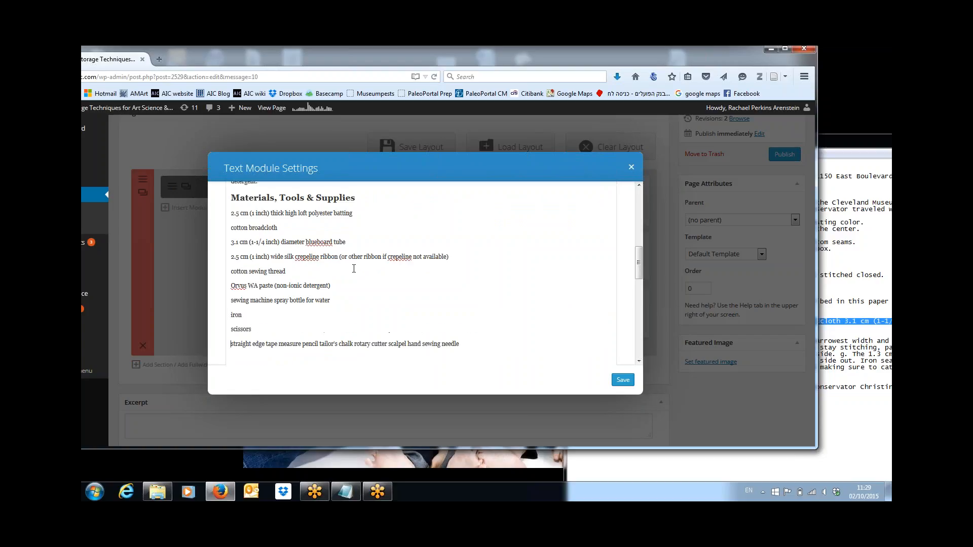
pyautogui.hotkey('ctrl', 'Right')
pyautogui.hotkey('ctrl', 'Right')
pyautogui.press('Return')
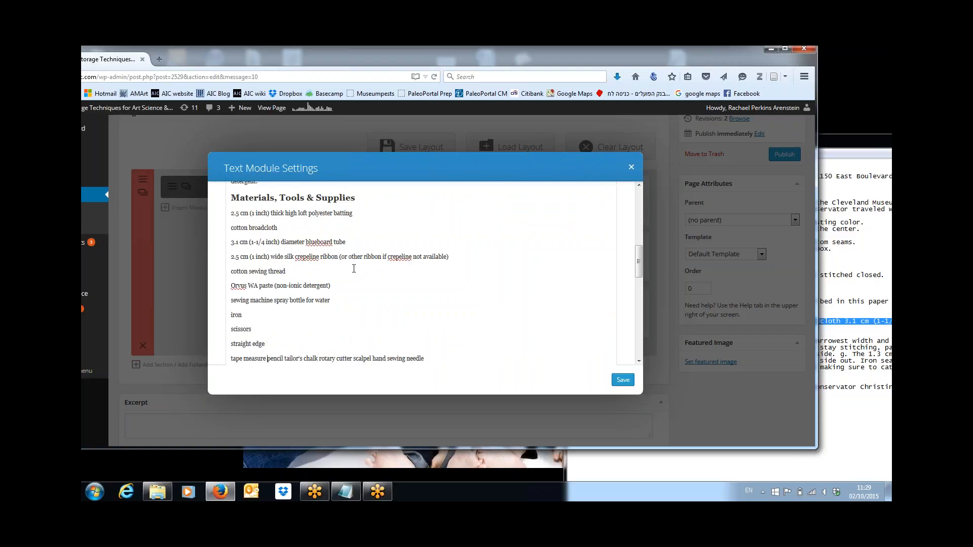
pyautogui.press('Return')
pyautogui.hotkey('ctrl', 'Right')
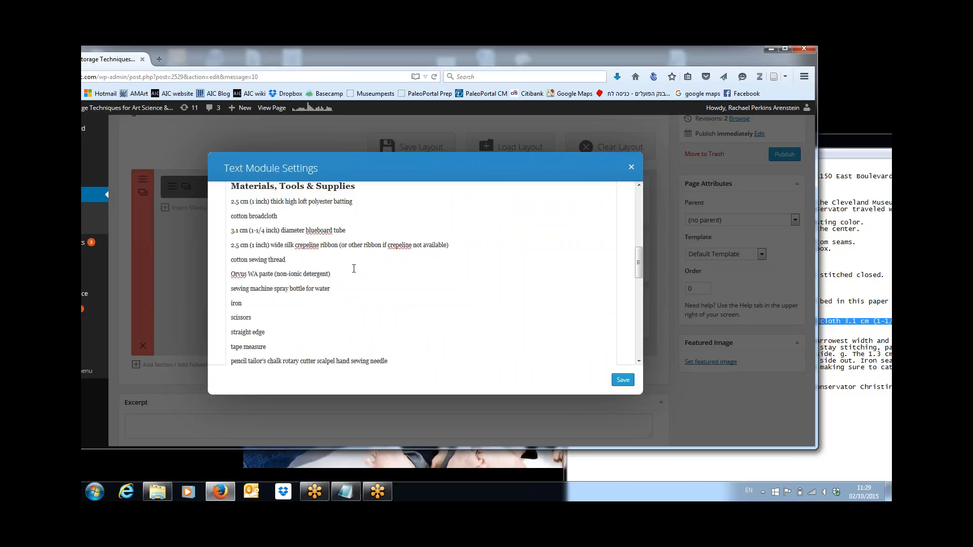
pyautogui.press('Return')
pyautogui.press('Down')
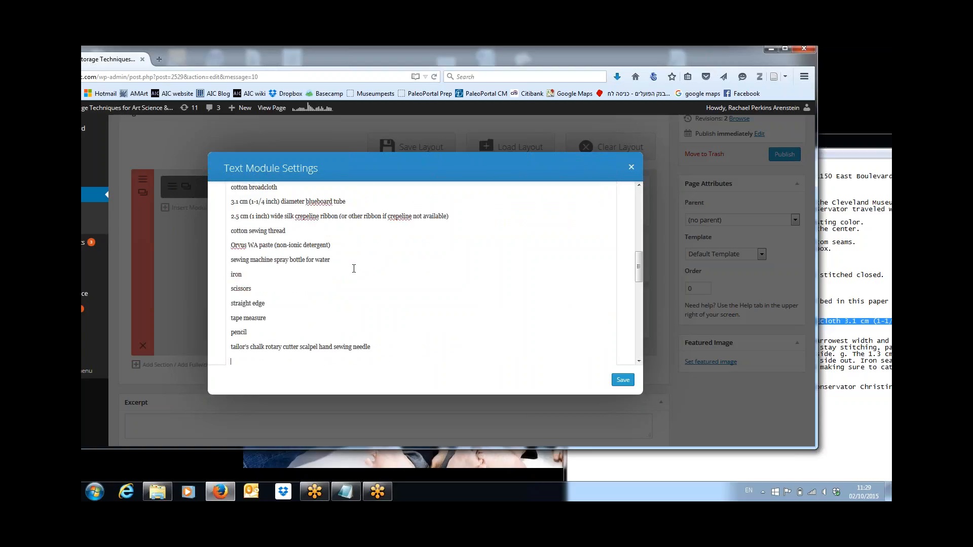
pyautogui.press('Return')
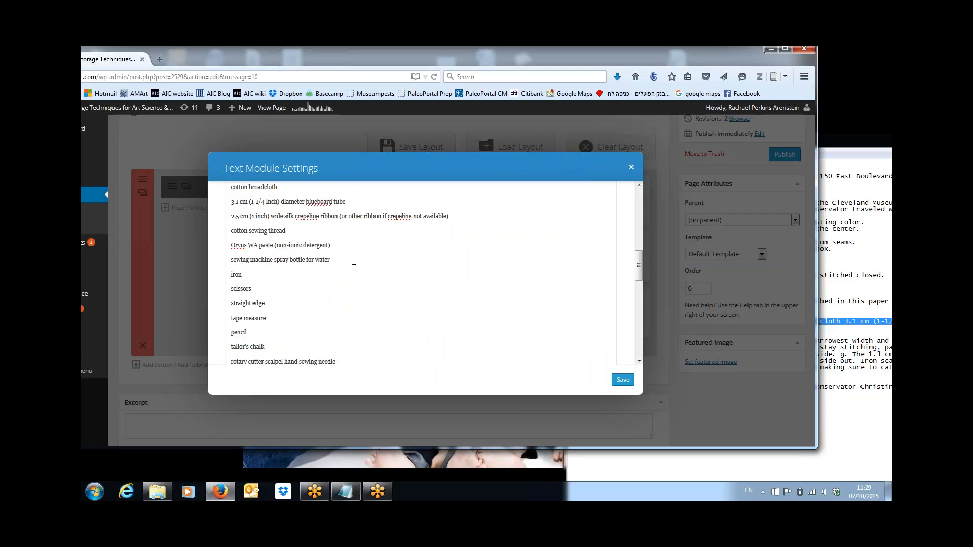
pyautogui.press('Return')
pyautogui.press('Down')
pyautogui.press('Down')
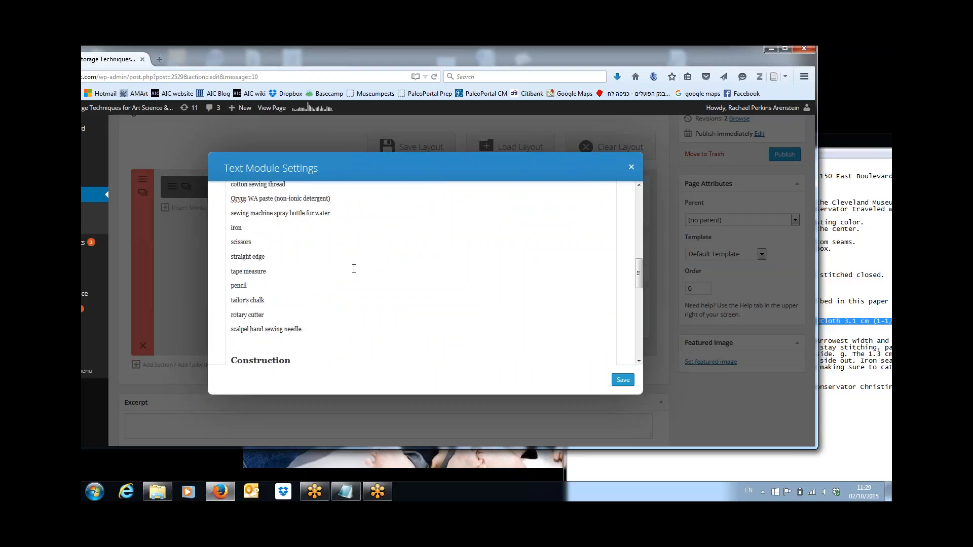
pyautogui.press('Return')
pyautogui.press('Down')
pyautogui.press('Down')
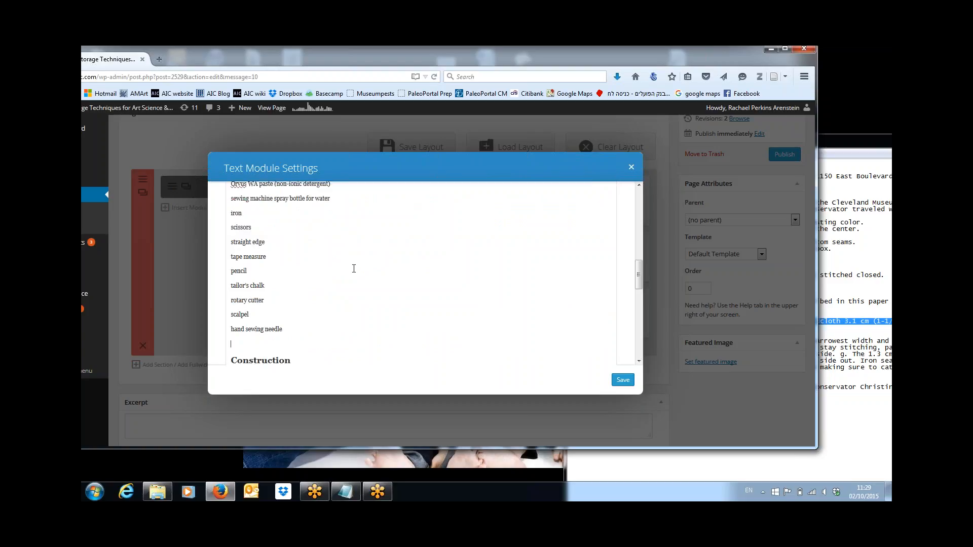
pyautogui.hotkey('shift', 'Up')
pyautogui.hotkey('shift', 'Up')
pyautogui.hotkey('shift', 'Up')
pyautogui.hotkey('shift', 'Up')
pyautogui.hotkey('shift', 'Up')
pyautogui.hotkey('shift', 'Up')
pyautogui.hotkey('shift', 'Up')
pyautogui.hotkey('shift', 'Up')
pyautogui.hotkey('shift', 'Up')
pyautogui.hotkey('shift', 'Up')
pyautogui.hotkey('shift', 'Up')
pyautogui.hotkey('shift', 'Up')
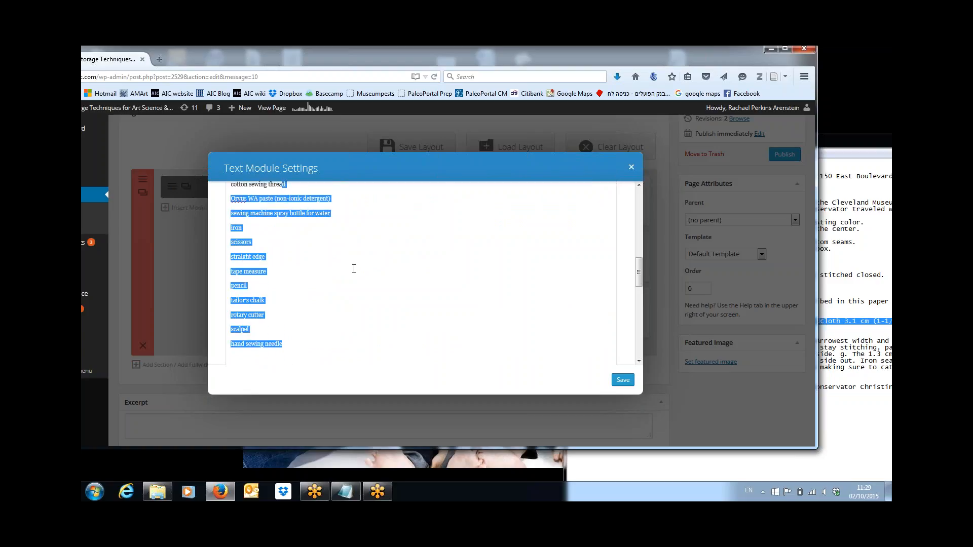
# Step: Turn the selected Materials, Tools & Supplies items into a bulleted list
pyautogui.hotkey('shift', 'Up')
pyautogui.hotkey('shift', 'Up')
pyautogui.hotkey('shift', 'Up')
pyautogui.hotkey('shift', 'Up')
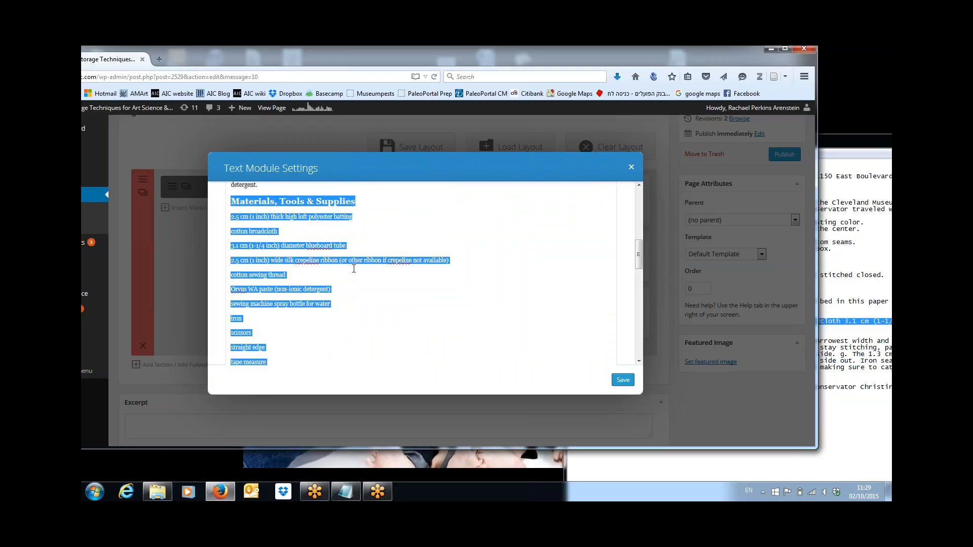
pyautogui.hotkey('shift', 'Down')
pyautogui.hotkey('shift', 'Left')
pyautogui.hotkey('shift', 'Left')
pyautogui.hotkey('shift', 'Left')
pyautogui.hotkey('shift', 'Left')
pyautogui.hotkey('shift', 'Left')
pyautogui.hotkey('shift', 'Left')
pyautogui.hotkey('shift', 'Left')
pyautogui.hotkey('shift', 'Left')
pyautogui.hotkey('shift', 'Left')
pyautogui.hotkey('shift', 'Left')
pyautogui.hotkey('shift', 'Left')
pyautogui.hotkey('shift', 'Left')
pyautogui.hotkey('shift', 'Left')
pyautogui.hotkey('shift', 'Left')
pyautogui.hotkey('shift', 'Left')
pyautogui.hotkey('shift', 'Left')
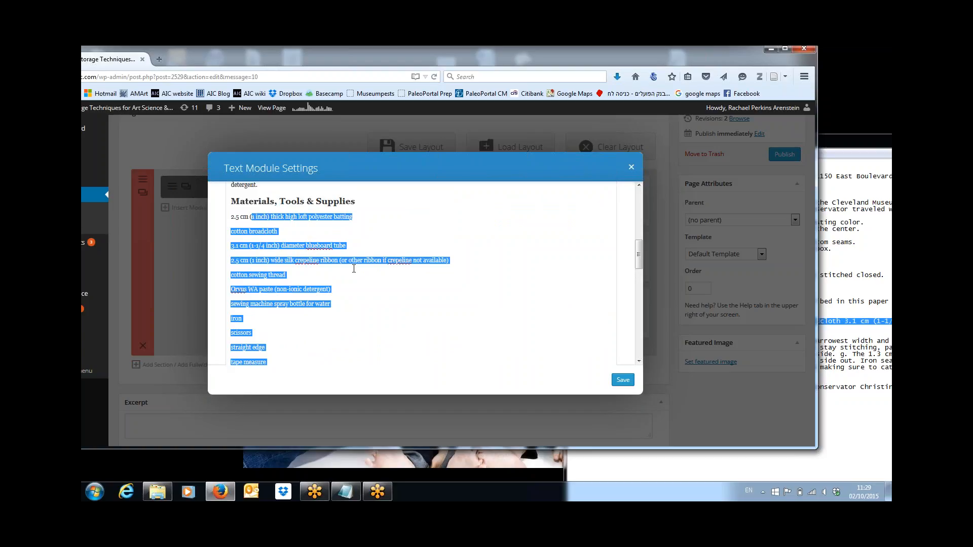
pyautogui.hotkey('shift', 'Left')
pyautogui.hotkey('shift', 'Left')
pyautogui.moveTo(637, 253); pyautogui.dragTo(638, 215)
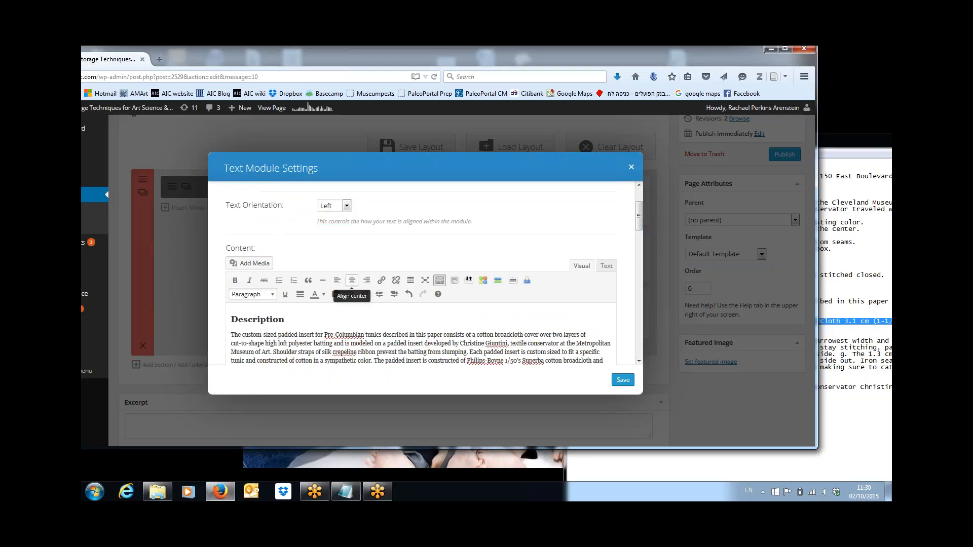
pyautogui.click(279, 280)
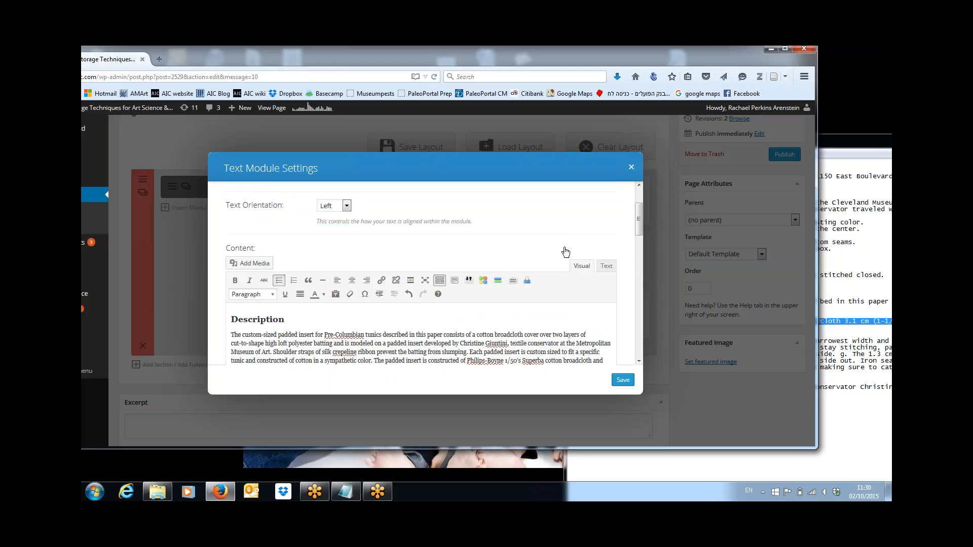
# Step: Delete the empty line between the bulleted list and the Construction heading
pyautogui.moveTo(637, 227); pyautogui.dragTo(643, 277)
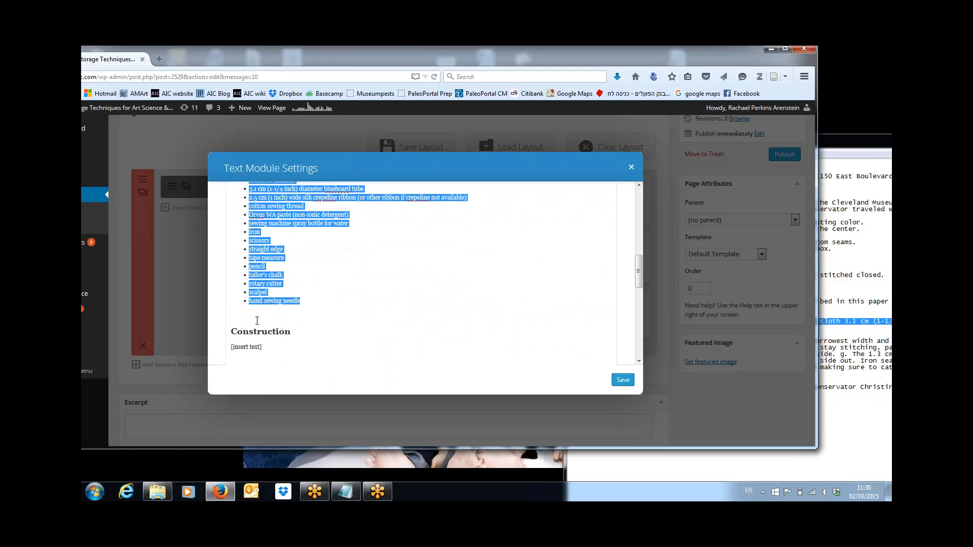
pyautogui.click(249, 315)
pyautogui.click(238, 311)
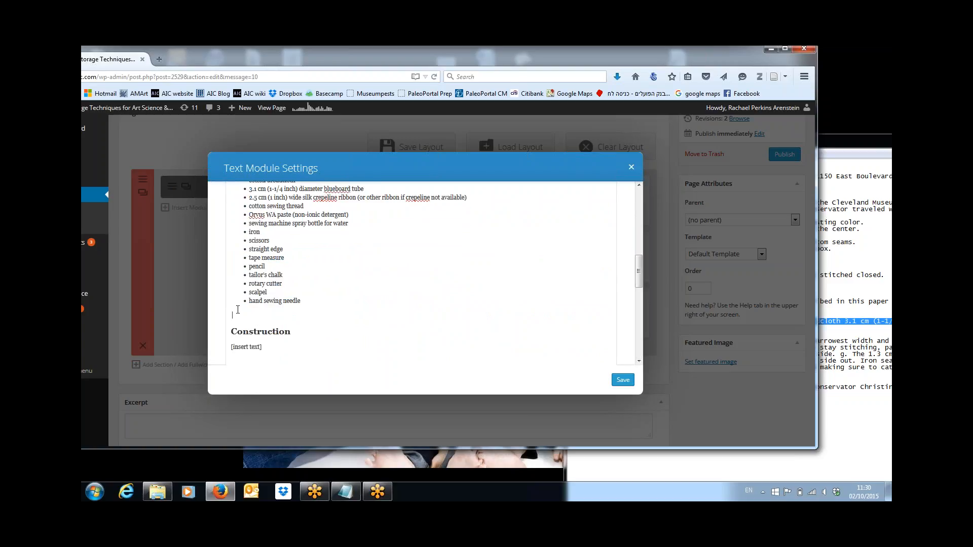
pyautogui.press('BackSpace')
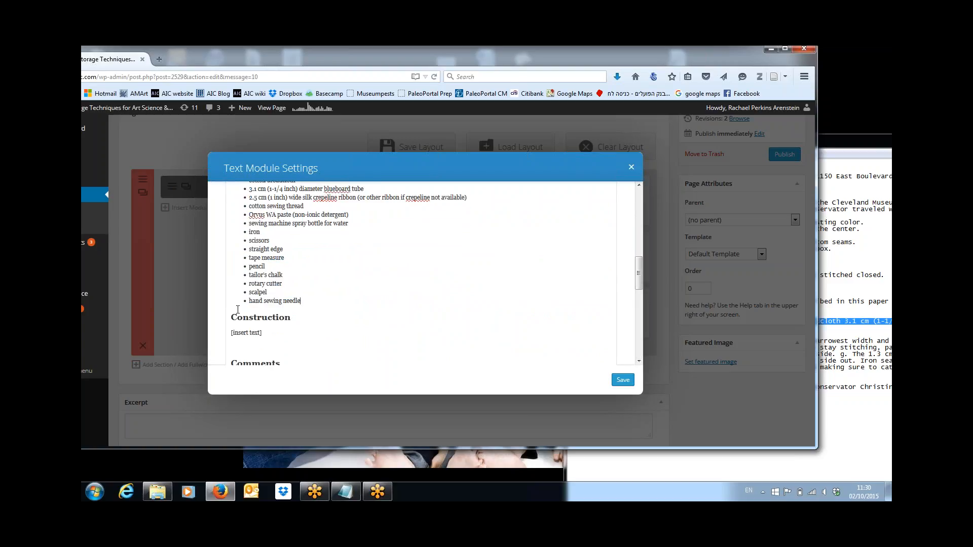
pyautogui.click(844, 306)
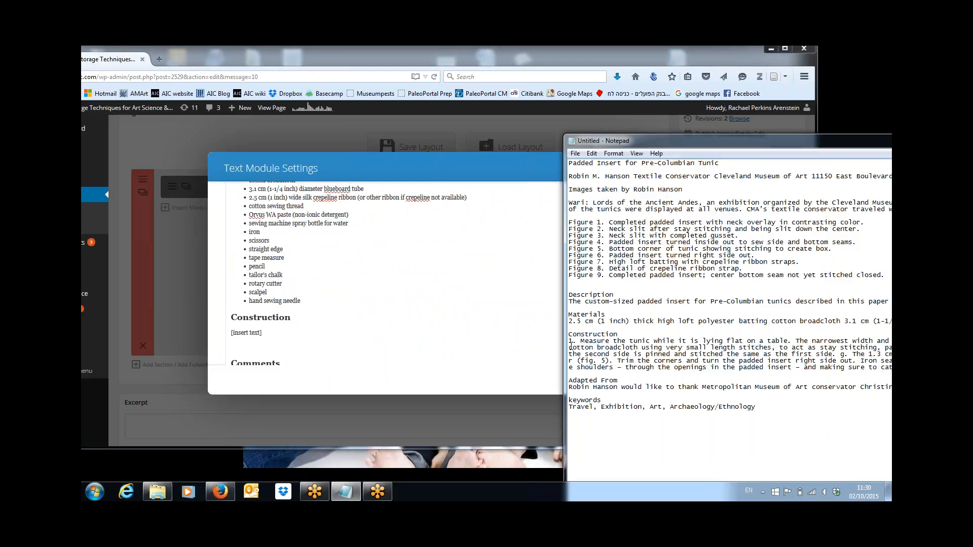
# Step: Replace the Construction placeholder with the numbered steps from the notes, starting '1. Measure the tunic while it is lying flat'
pyautogui.moveTo(569, 340); pyautogui.dragTo(693, 374)
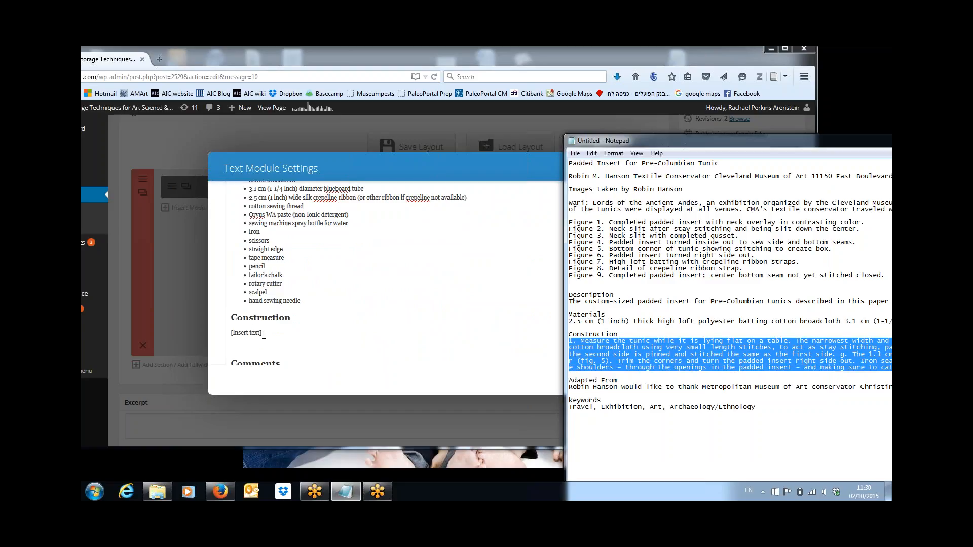
pyautogui.moveTo(261, 333); pyautogui.dragTo(234, 333)
pyautogui.hotkey('ctrl', 'v')
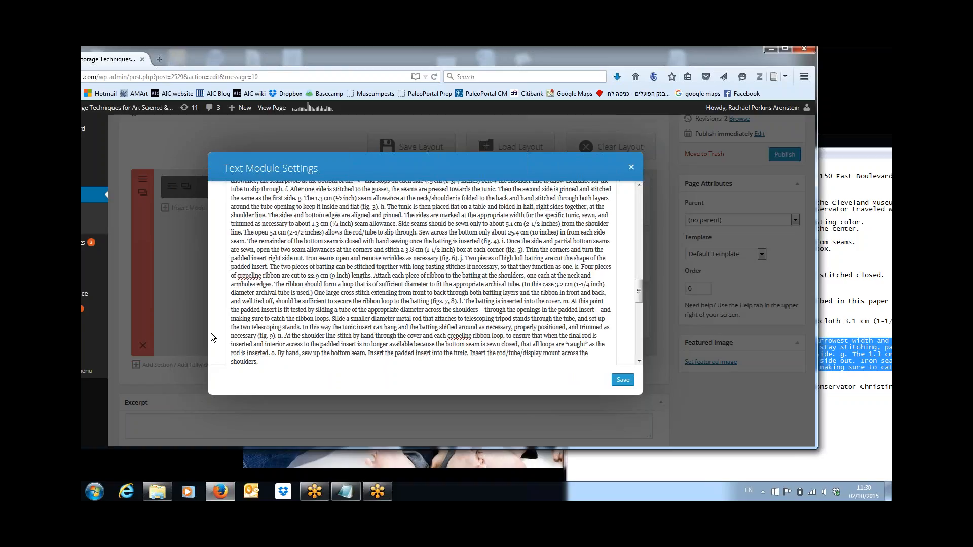
pyautogui.moveTo(637, 286); pyautogui.dragTo(636, 263)
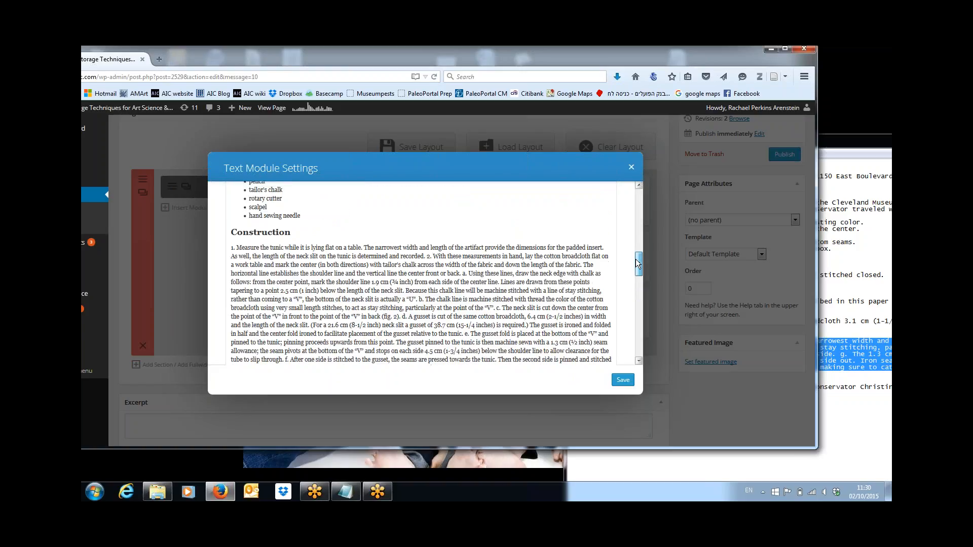
# Step: Start Construction step 2 and sub-step a on their own paragraphs
pyautogui.click(428, 257)
pyautogui.press('Return')
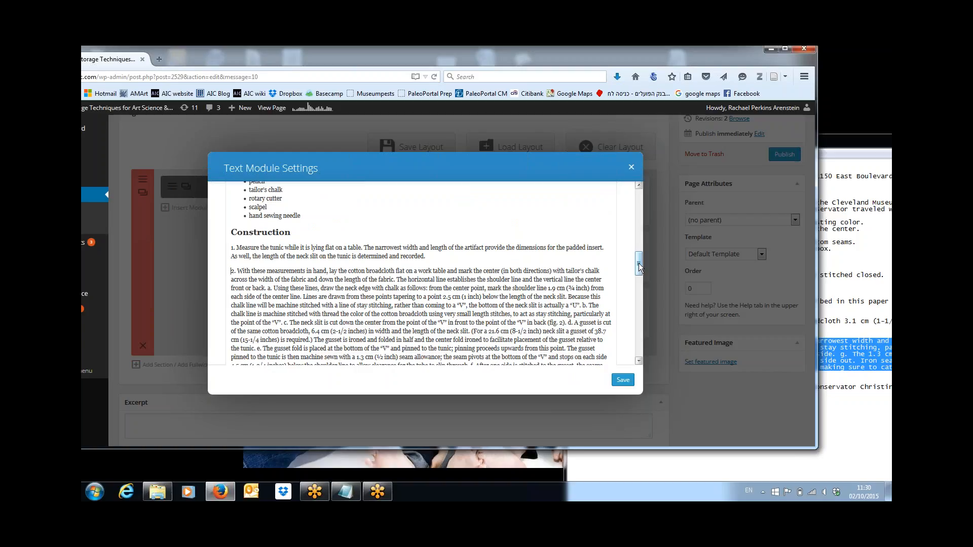
pyautogui.moveTo(638, 263); pyautogui.dragTo(639, 268)
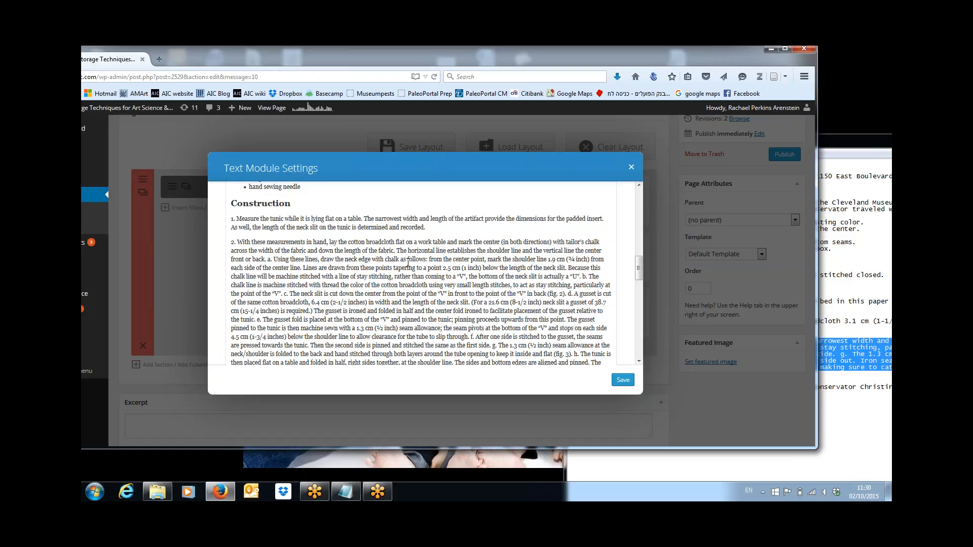
pyautogui.click(268, 260)
pyautogui.press('Return')
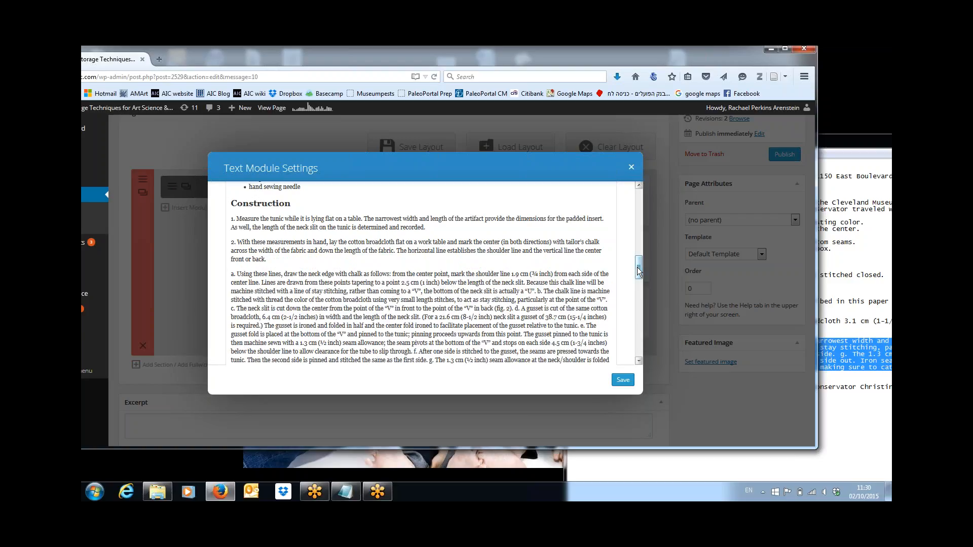
pyautogui.scroll(-2, 638, 271)
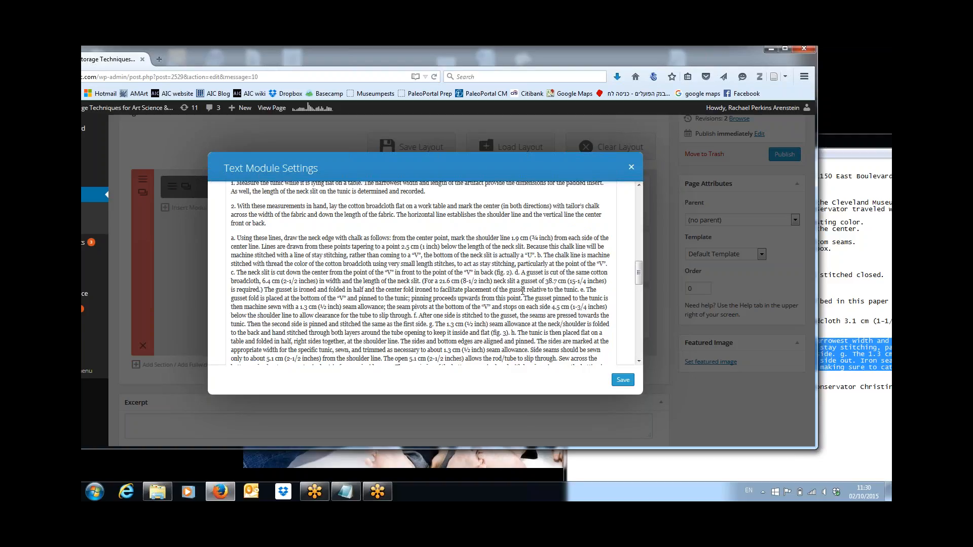
# Step: Put lettered sub-steps b, c, d and e on separate paragraphs
pyautogui.click(538, 255)
pyautogui.press('Return')
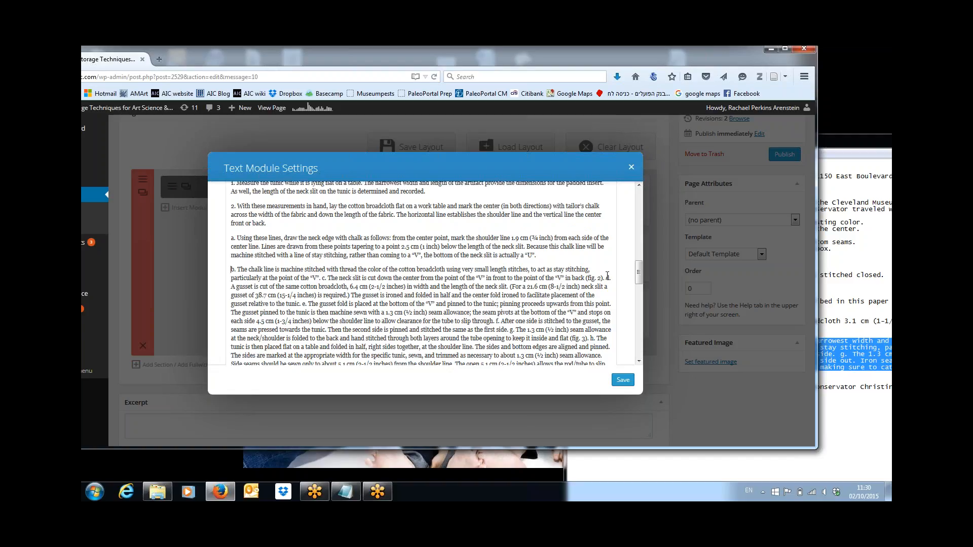
pyautogui.click(322, 277)
pyautogui.press('Return')
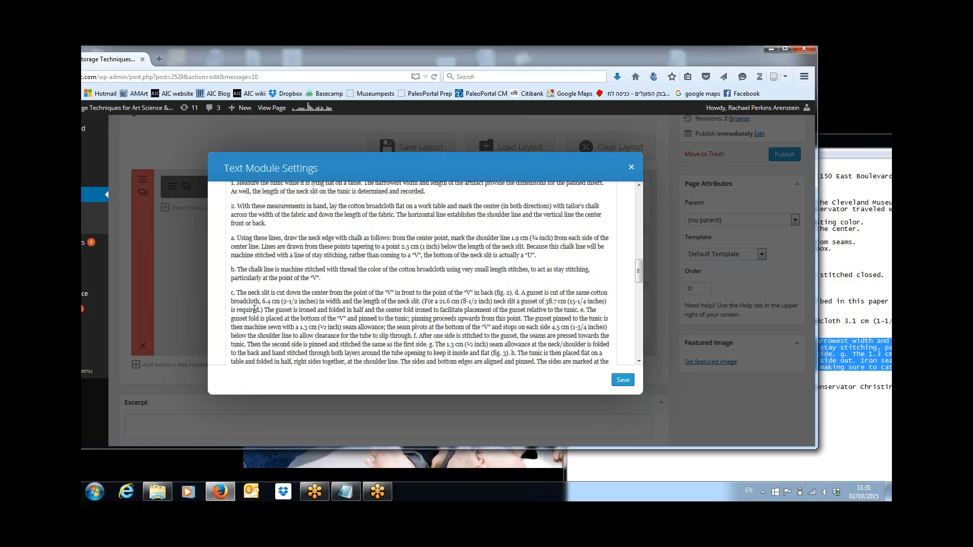
pyautogui.click(516, 292)
pyautogui.press('Return')
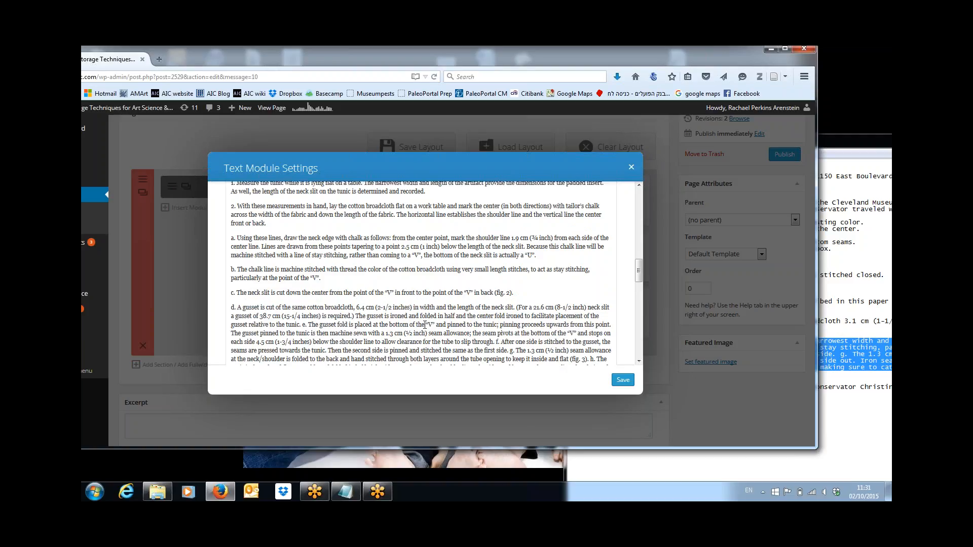
pyautogui.click(303, 324)
pyautogui.press('Return')
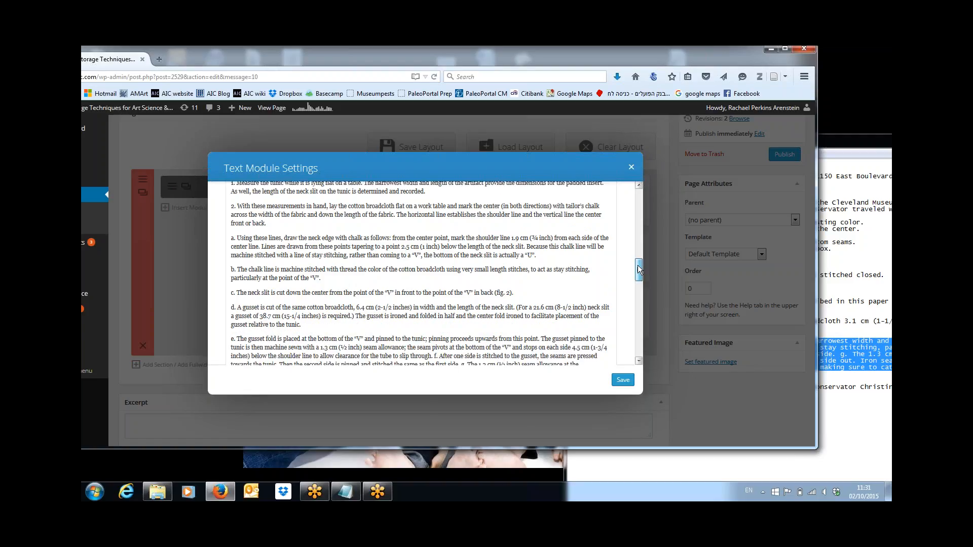
# Step: Put Construction sub-steps f, g and h on separate paragraphs
pyautogui.moveTo(638, 265); pyautogui.dragTo(637, 275)
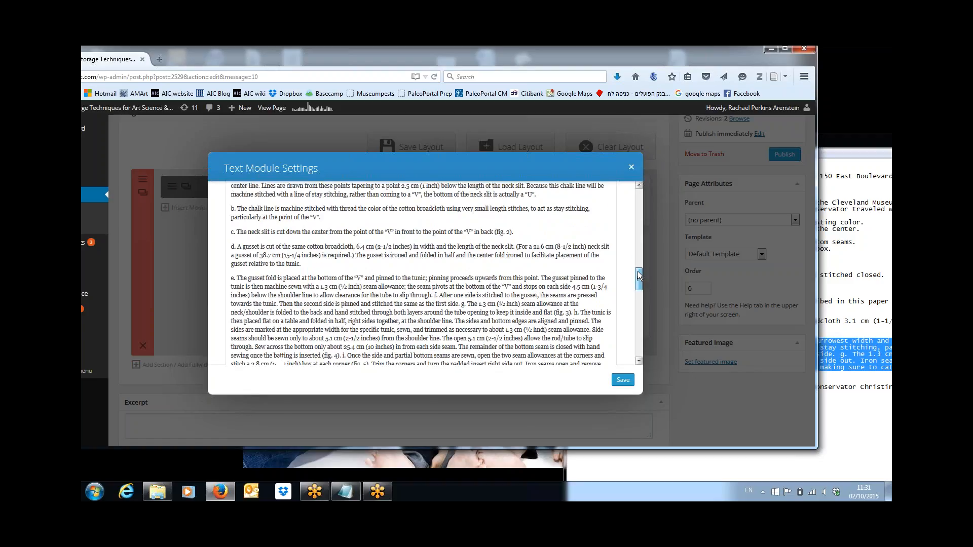
pyautogui.click(434, 295)
pyautogui.press('Return')
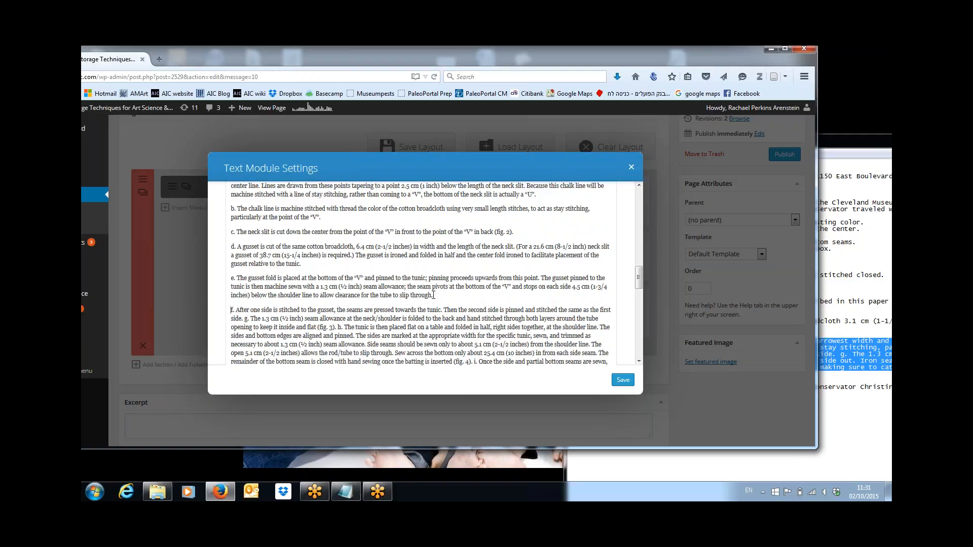
pyautogui.click(339, 327)
pyautogui.press('Return')
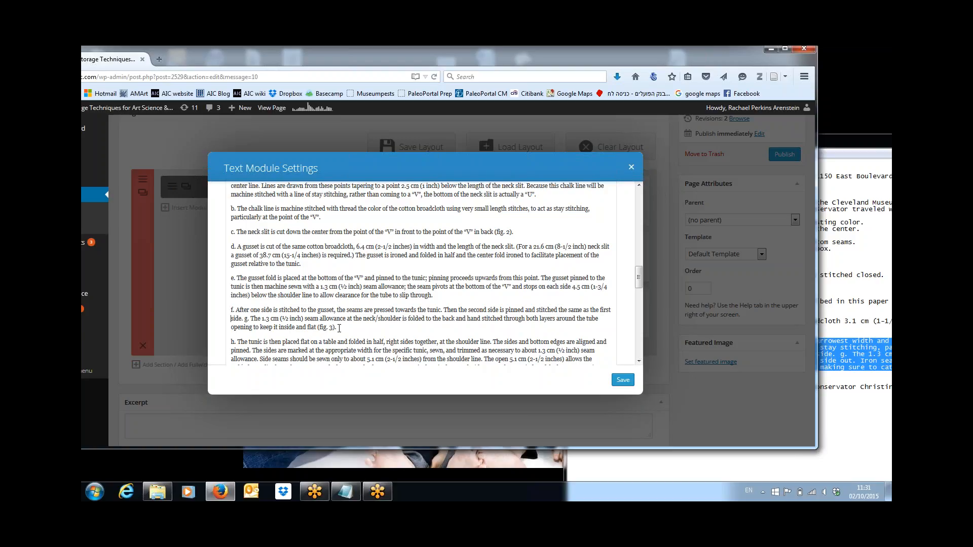
pyautogui.press('Return')
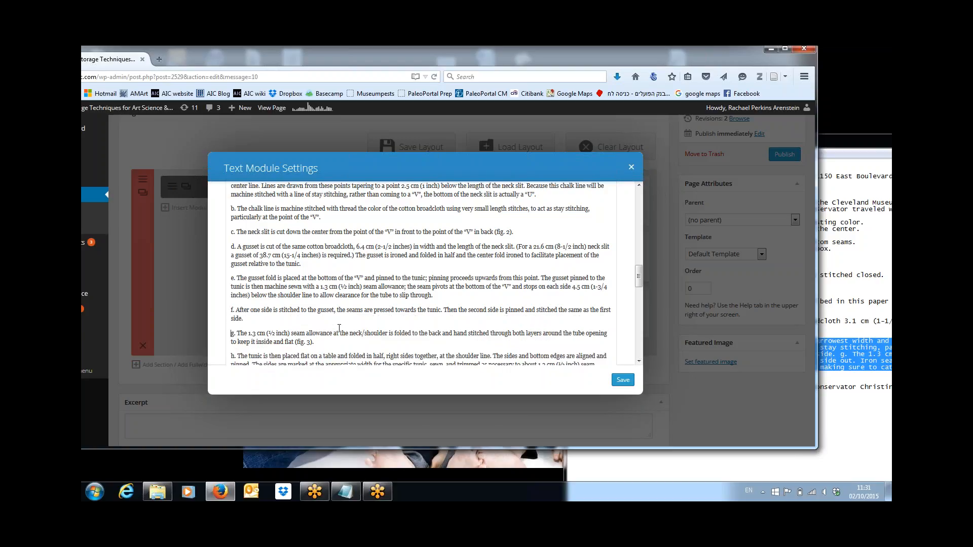
pyautogui.press('Down')
pyautogui.press('Down')
pyautogui.press('Down')
pyautogui.press('Down')
pyautogui.press('Down')
pyautogui.press('Down')
pyautogui.press('Down')
pyautogui.press('Down')
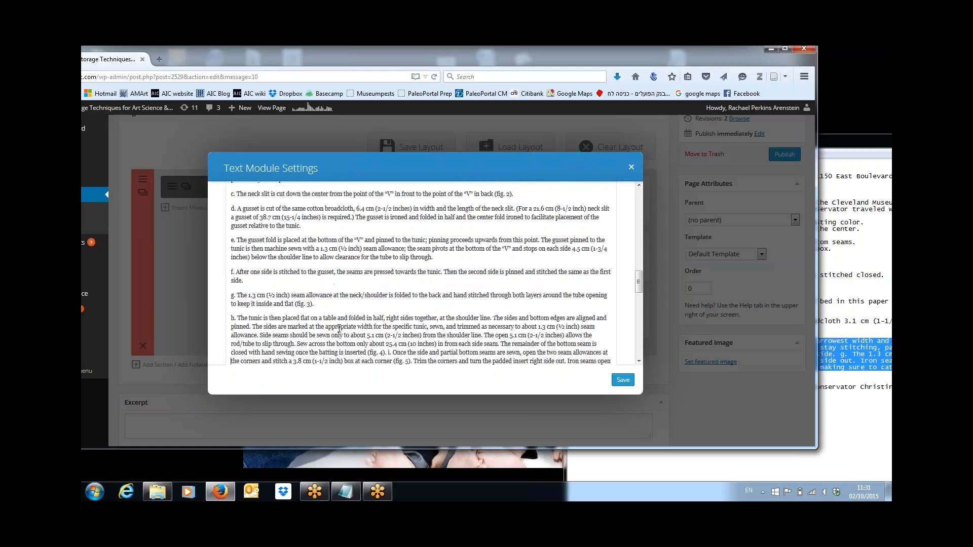
pyautogui.press('Down')
pyautogui.press('Down')
pyautogui.press('Down')
pyautogui.press('Down')
pyautogui.press('Down')
pyautogui.press('Down')
pyautogui.press('Down')
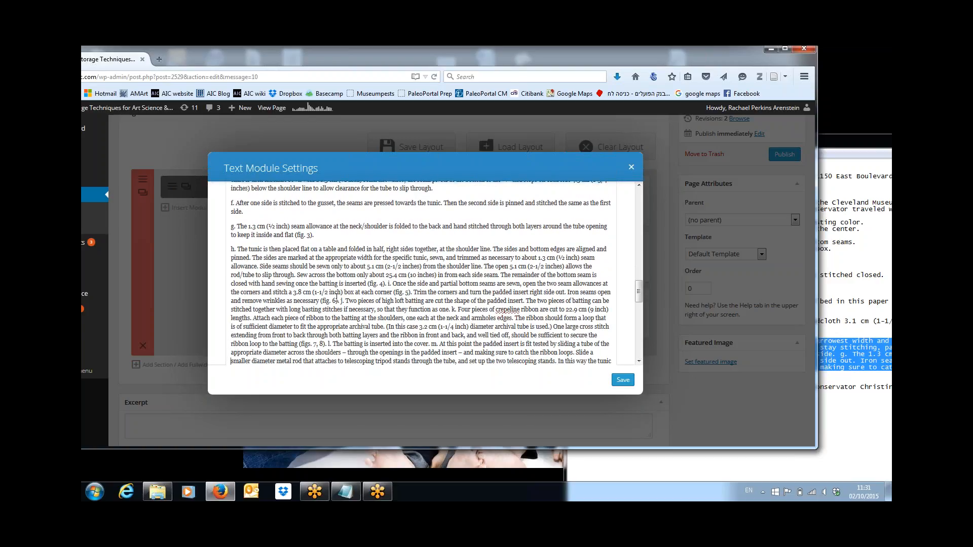
# Step: Separate sub-steps k, j and i, deleting the stray 'j' label after (fig. 6)
pyautogui.click(453, 309)
pyautogui.press('Return')
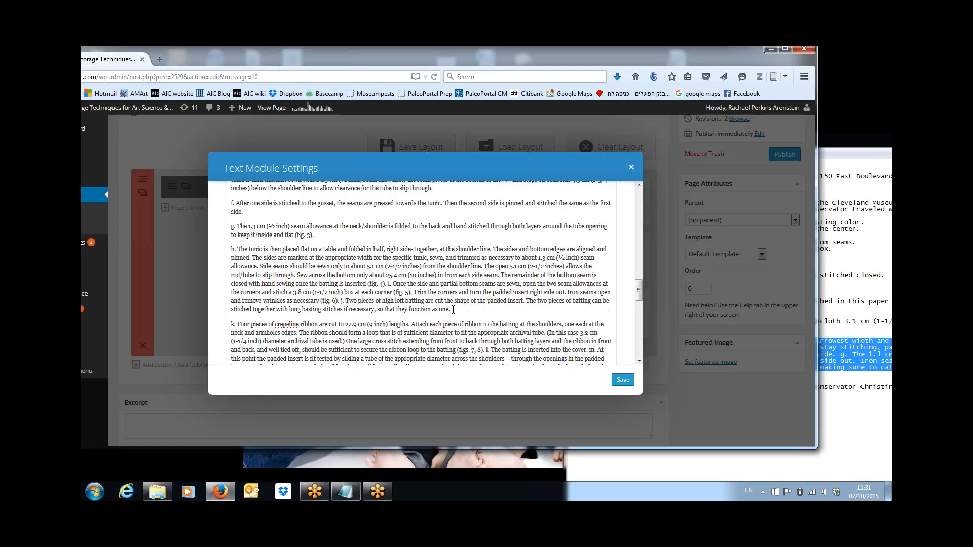
pyautogui.doubleClick(340, 301)
pyautogui.press('BackSpace')
pyautogui.press('Return')
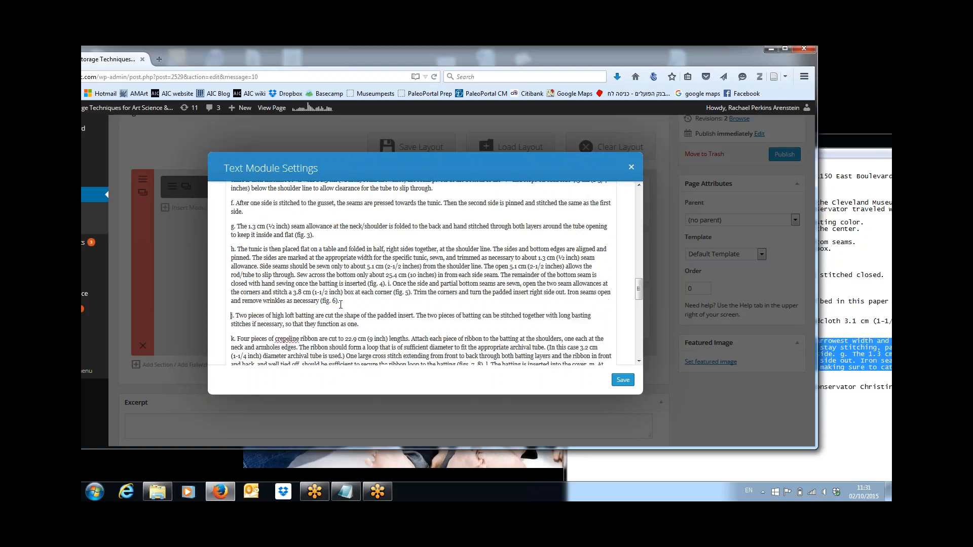
pyautogui.press('Up')
pyautogui.press('Up')
pyautogui.click(388, 285)
pyautogui.press('Return')
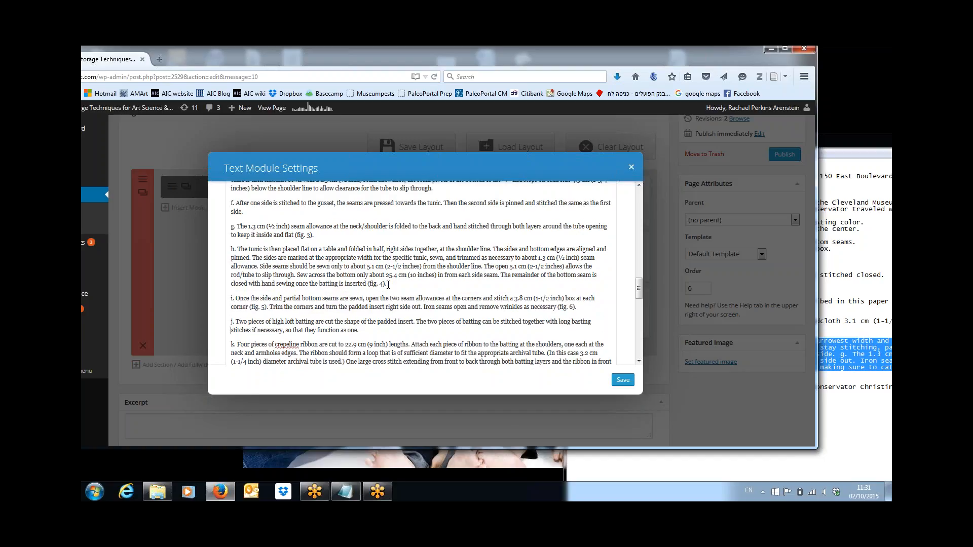
pyautogui.scroll(-6, 388, 284)
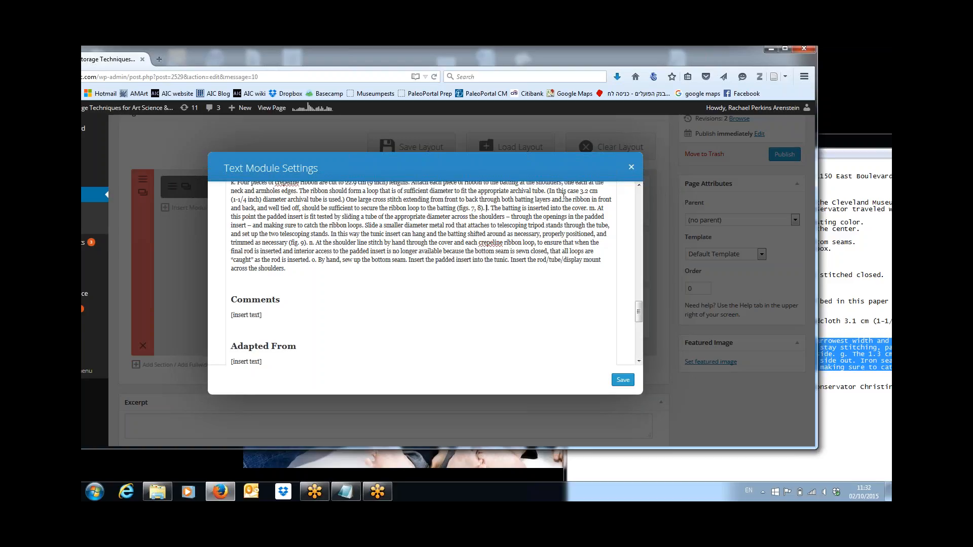
# Step: Start Construction steps l, n, m and o each on a new paragraph
pyautogui.press('Return')
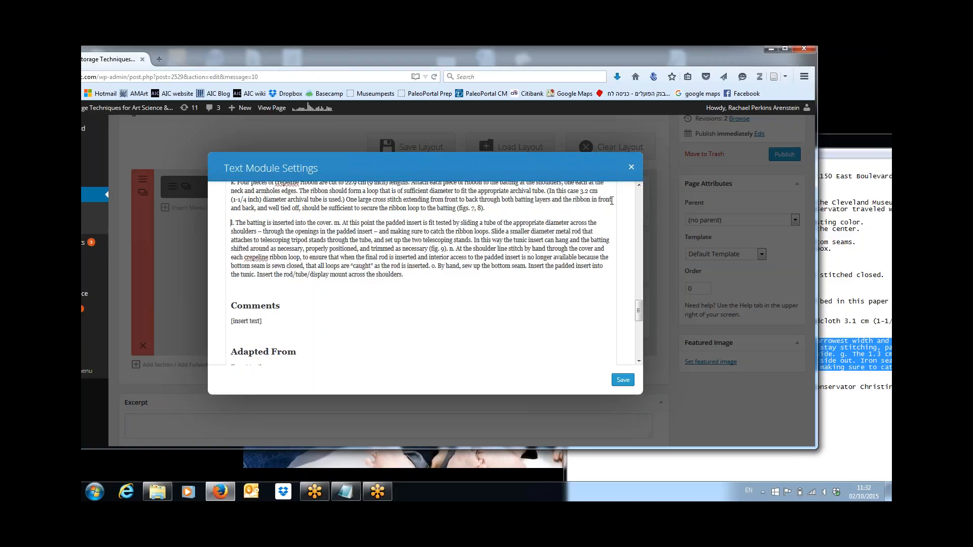
pyautogui.click(450, 249)
pyautogui.press('Return')
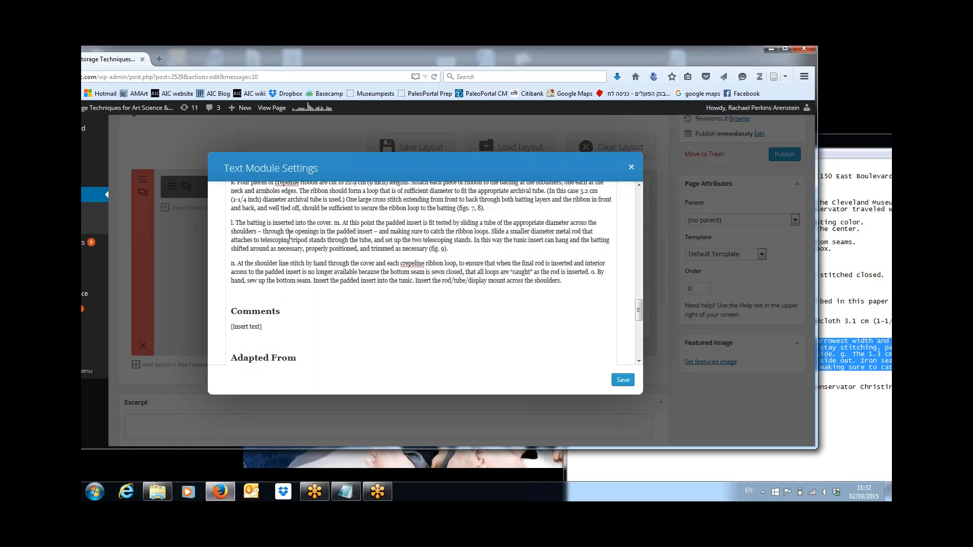
pyautogui.click(335, 223)
pyautogui.press('Return')
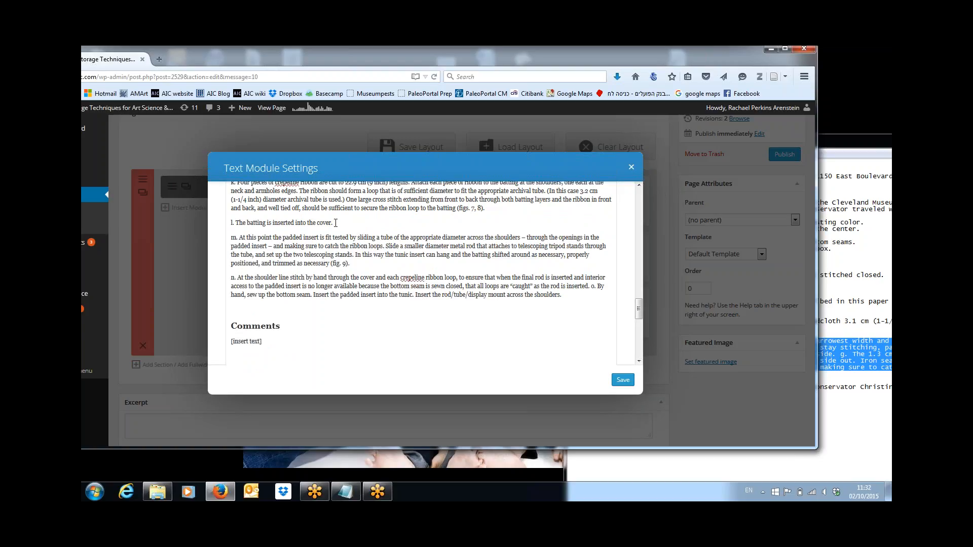
pyautogui.click(591, 286)
pyautogui.press('Return')
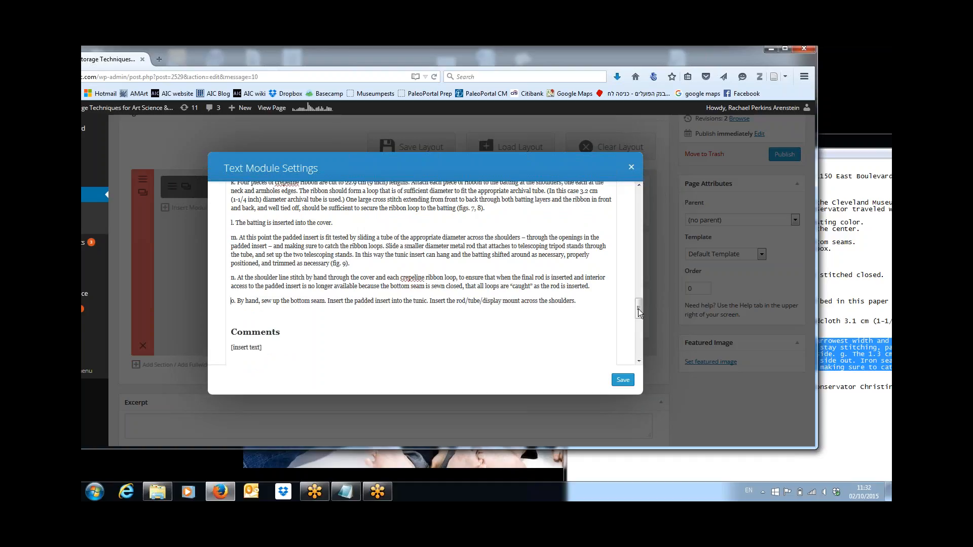
pyautogui.moveTo(638, 309); pyautogui.dragTo(639, 250)
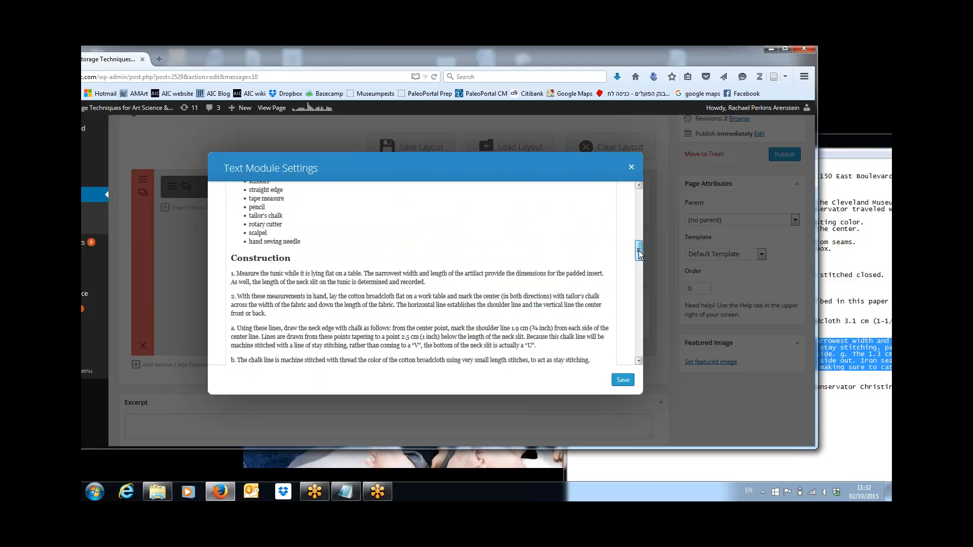
pyautogui.moveTo(639, 251); pyautogui.dragTo(635, 263)
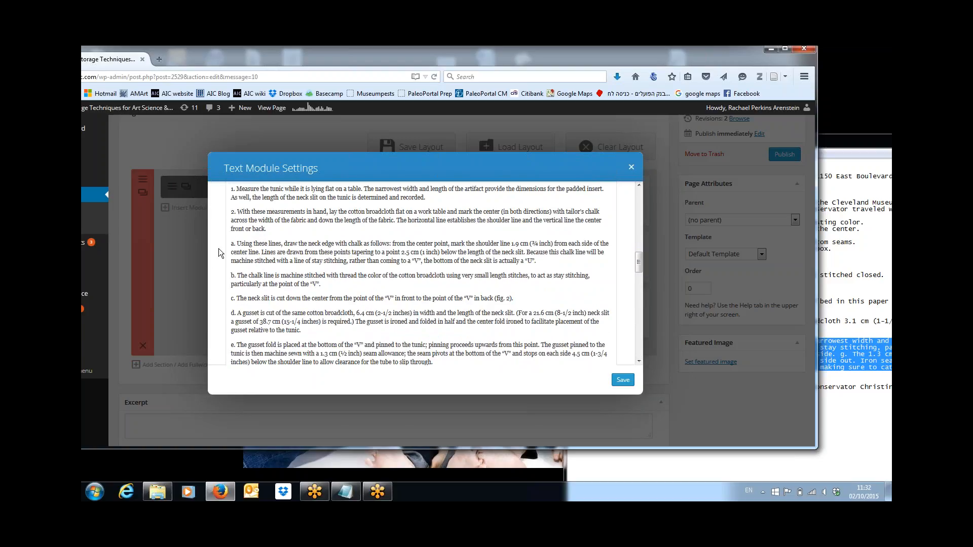
pyautogui.moveTo(223, 246); pyautogui.dragTo(575, 218)
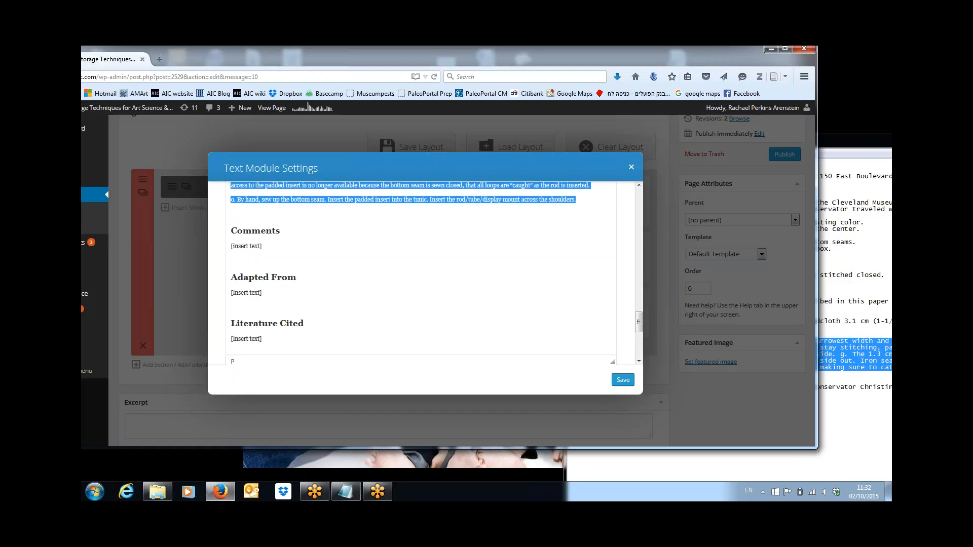
pyautogui.moveTo(638, 323); pyautogui.dragTo(655, 211)
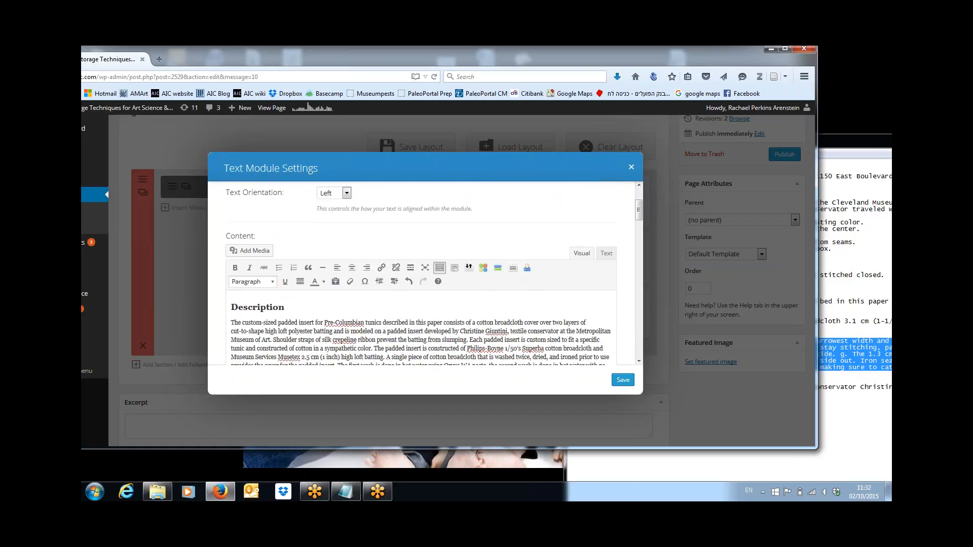
pyautogui.moveTo(640, 214); pyautogui.dragTo(631, 258)
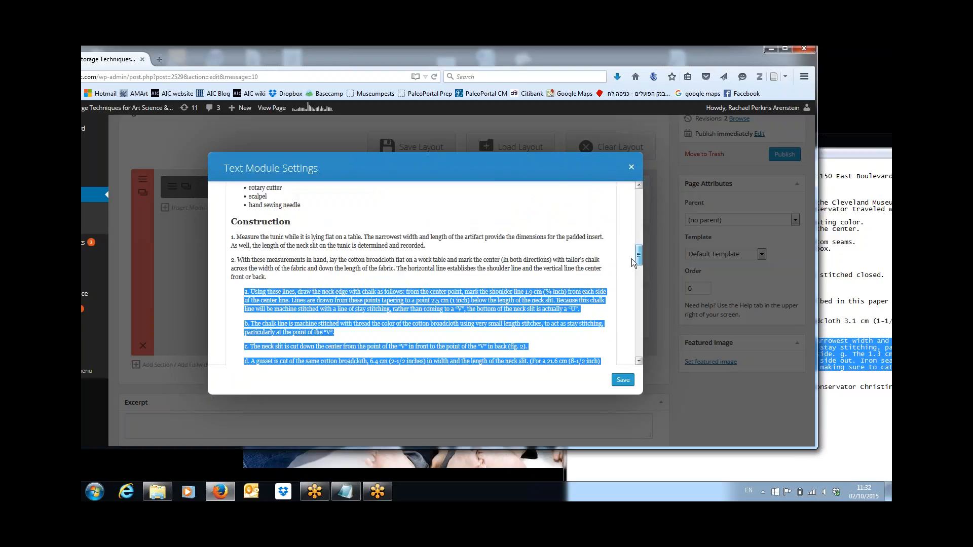
pyautogui.moveTo(632, 259); pyautogui.dragTo(632, 321)
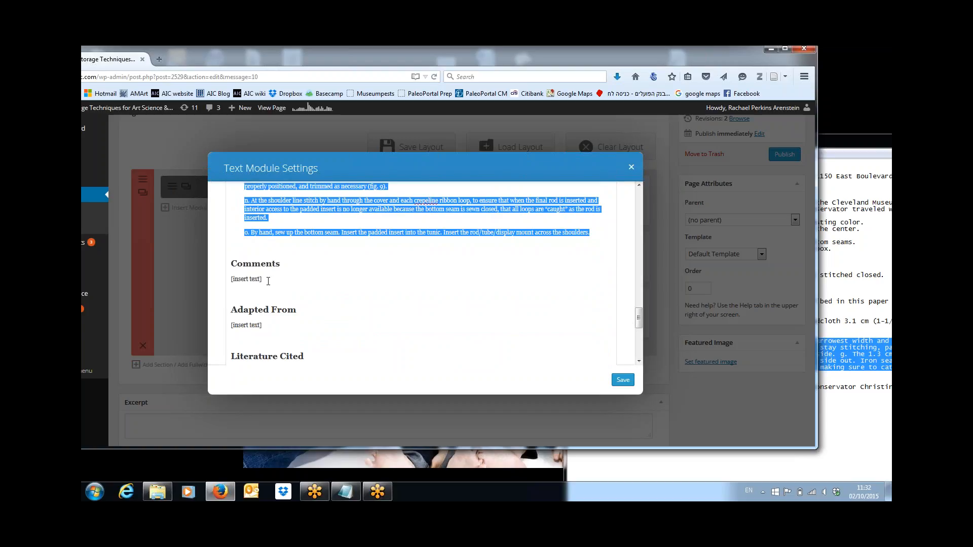
pyautogui.moveTo(268, 279); pyautogui.dragTo(230, 263)
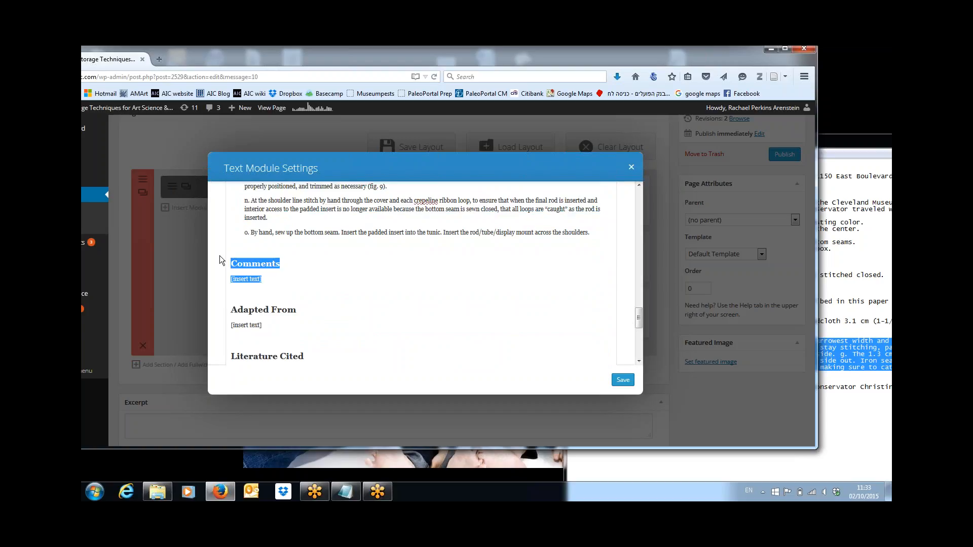
# Step: Delete the empty Comments section and the blank lines before Adapted From
pyautogui.press('Delete')
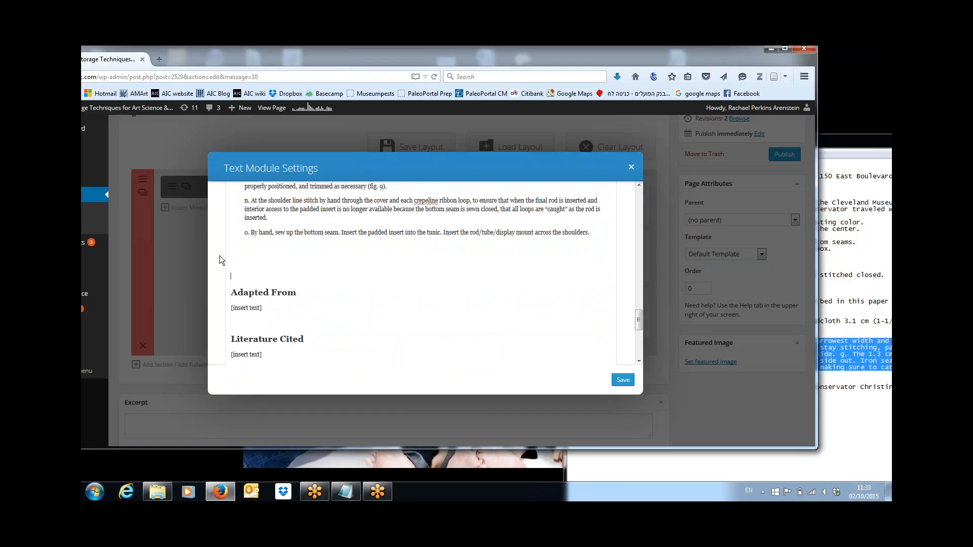
pyautogui.press('BackSpace')
pyautogui.press('BackSpace')
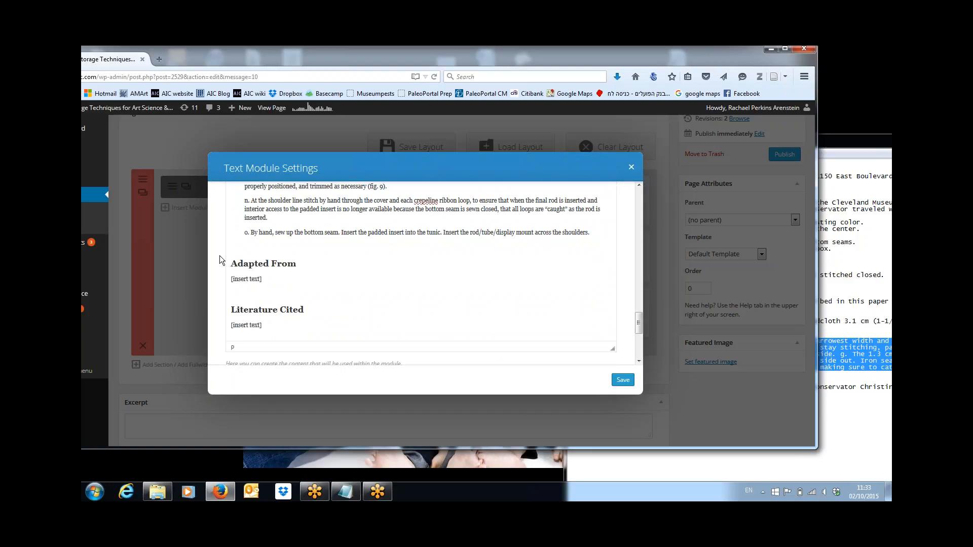
pyautogui.press('BackSpace')
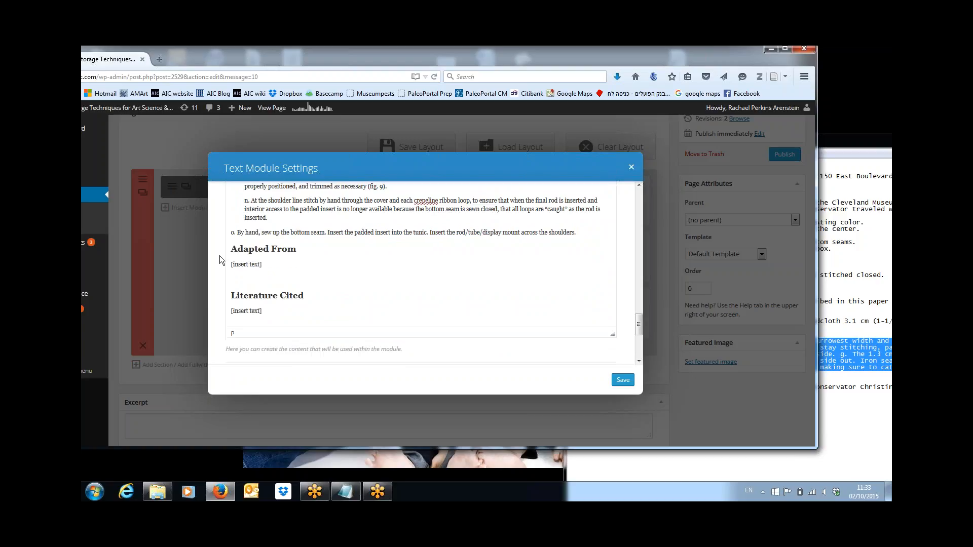
pyautogui.click(232, 233)
# Step: Bring the Notepad source notes to the front
pyautogui.moveTo(637, 327); pyautogui.dragTo(641, 212)
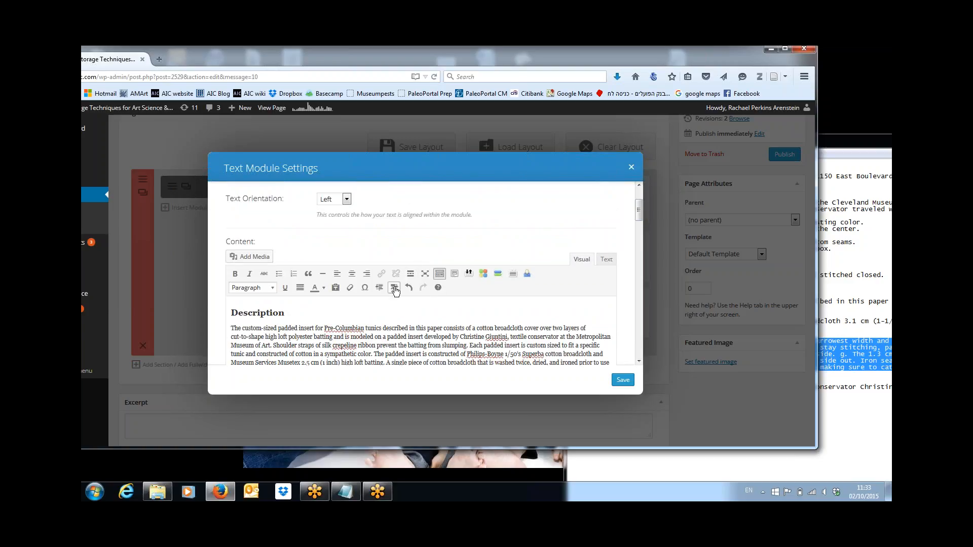
pyautogui.moveTo(637, 218); pyautogui.dragTo(642, 325)
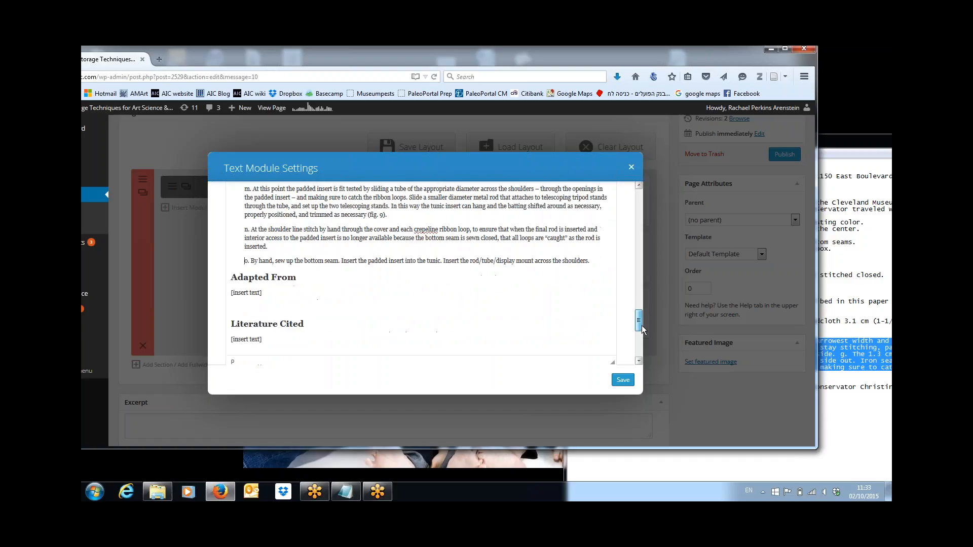
pyautogui.click(882, 296)
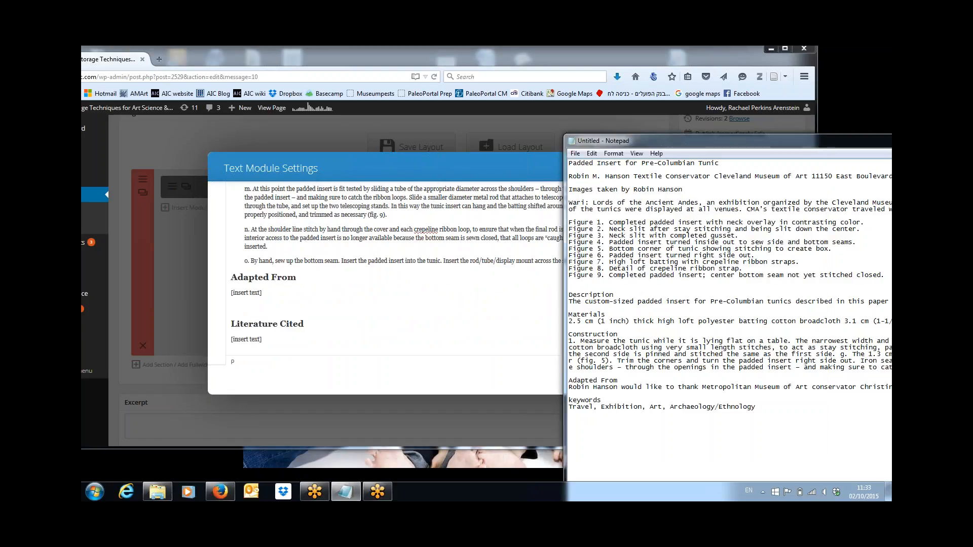
# Step: Replace the Adapted From placeholder with the Notepad acknowledgement paragraph and remove the leftover blank line
pyautogui.hotkey('shift', 'Down')
pyautogui.moveTo(569, 387); pyautogui.dragTo(577, 395)
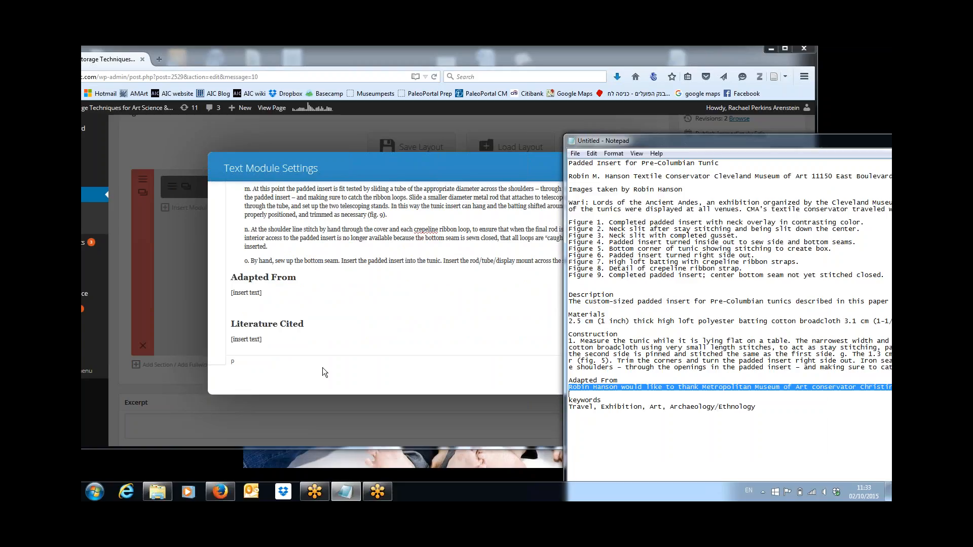
pyautogui.moveTo(265, 295); pyautogui.dragTo(231, 294)
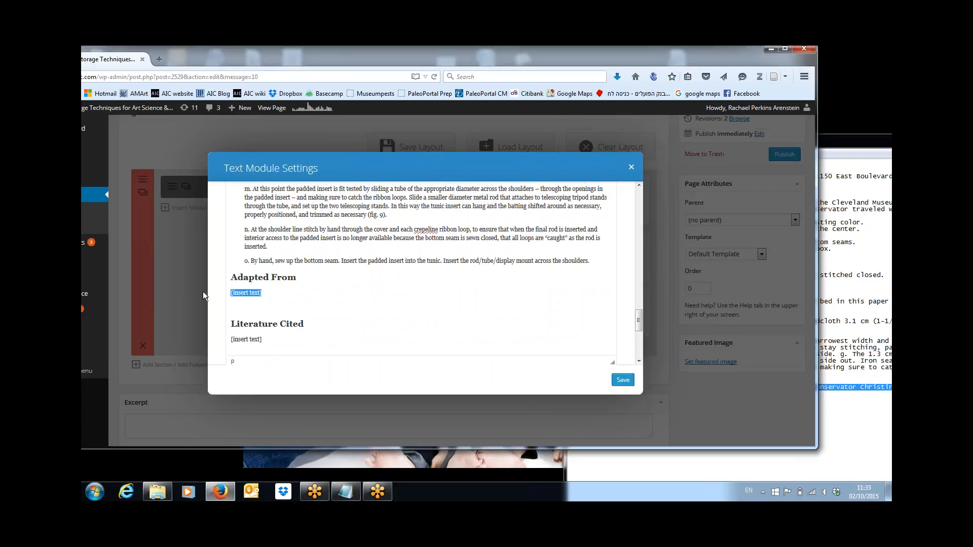
pyautogui.write("Robin Hanson would like to thank Metropolitan Museum of Art conservator Christine Giuntini for her design of this padded insert. All Robin did was codify Christine's design by writing it down.")
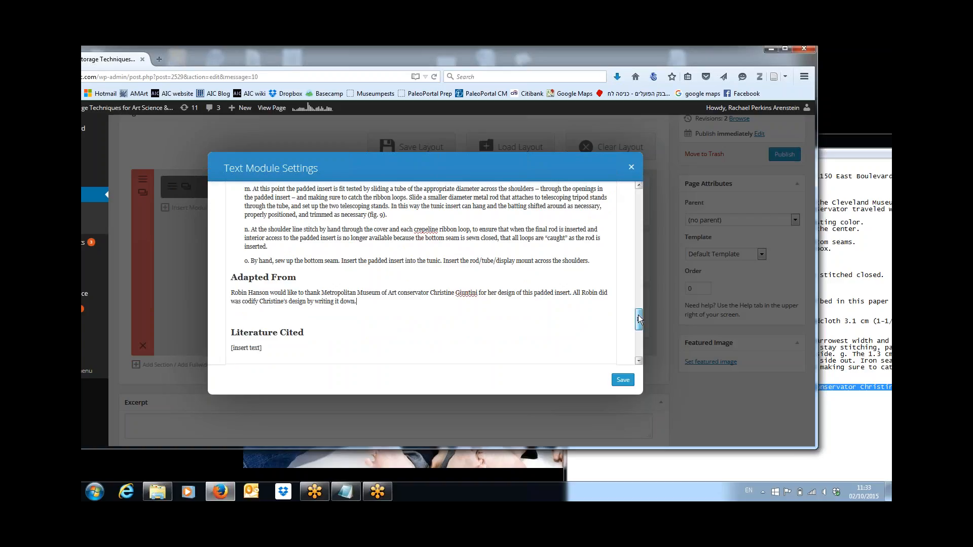
pyautogui.scroll(-1, 404, 292)
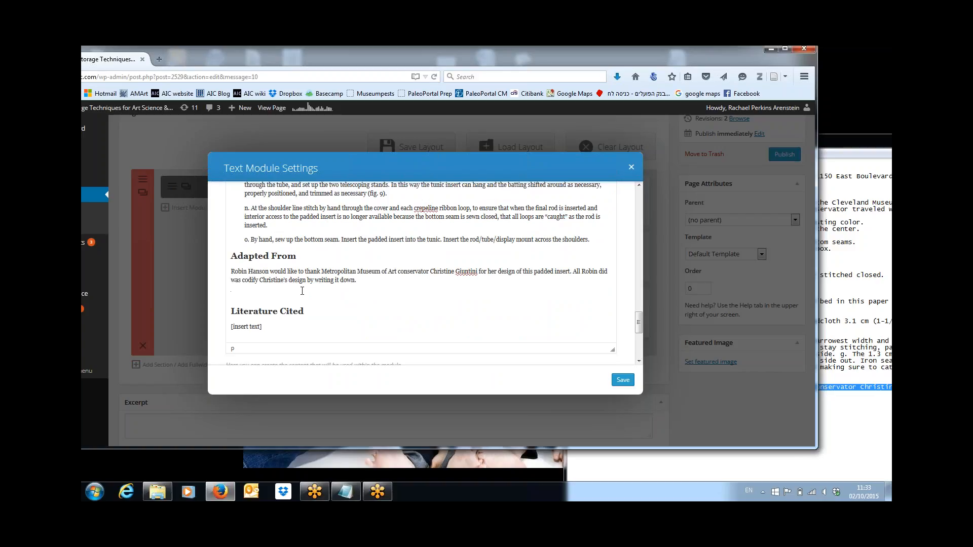
pyautogui.press('BackSpace')
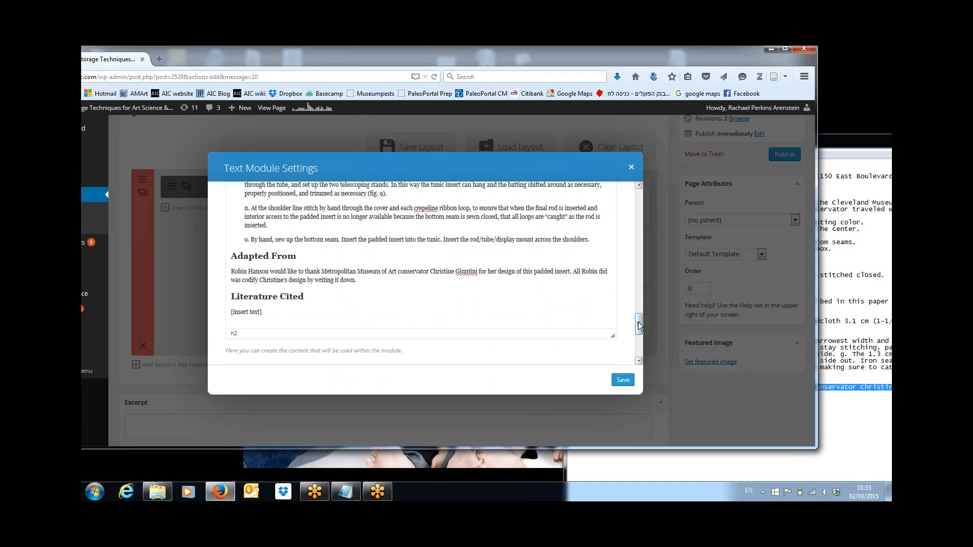
pyautogui.moveTo(637, 322); pyautogui.dragTo(639, 327)
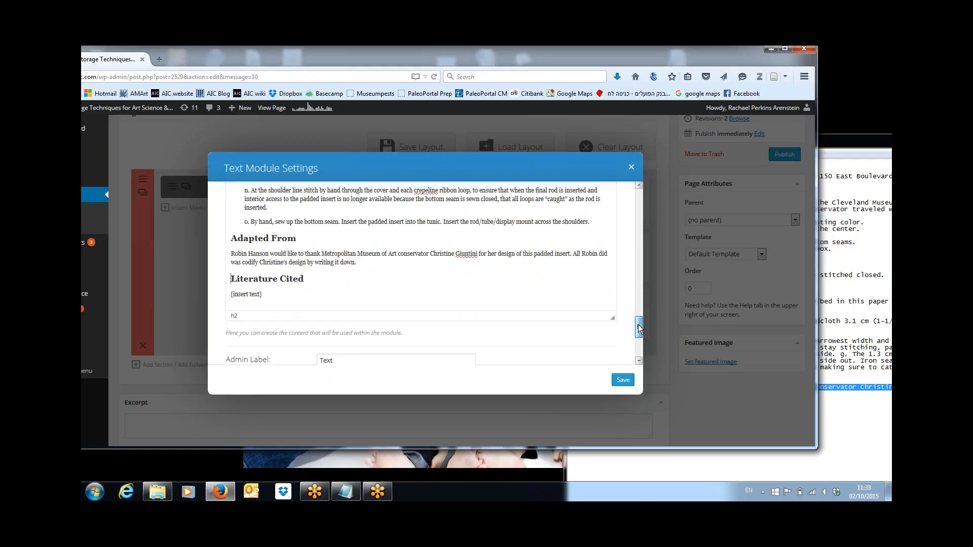
pyautogui.click(628, 463)
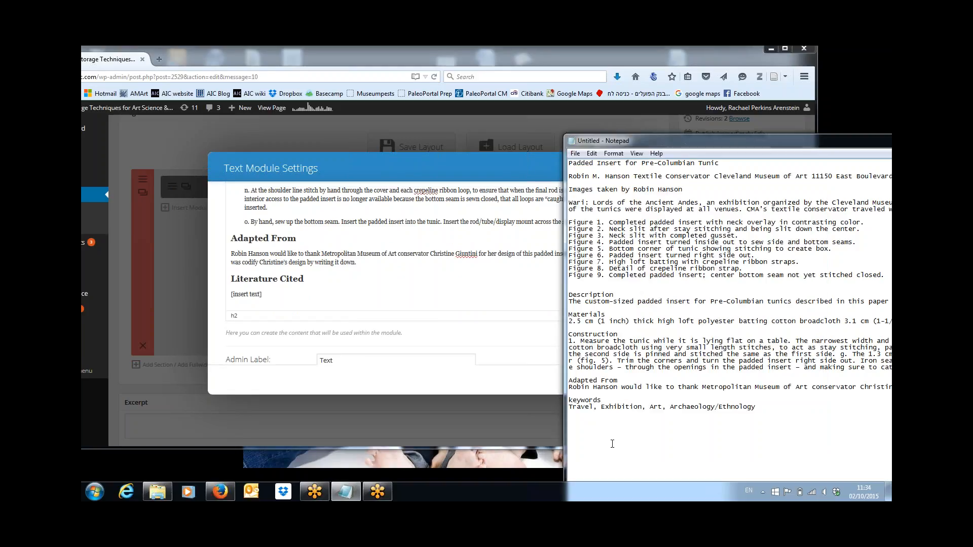
# Step: Replace the Literature Cited section with the keywords and keyword list from Notepad, formatted as Heading 3
pyautogui.moveTo(570, 402); pyautogui.dragTo(774, 419)
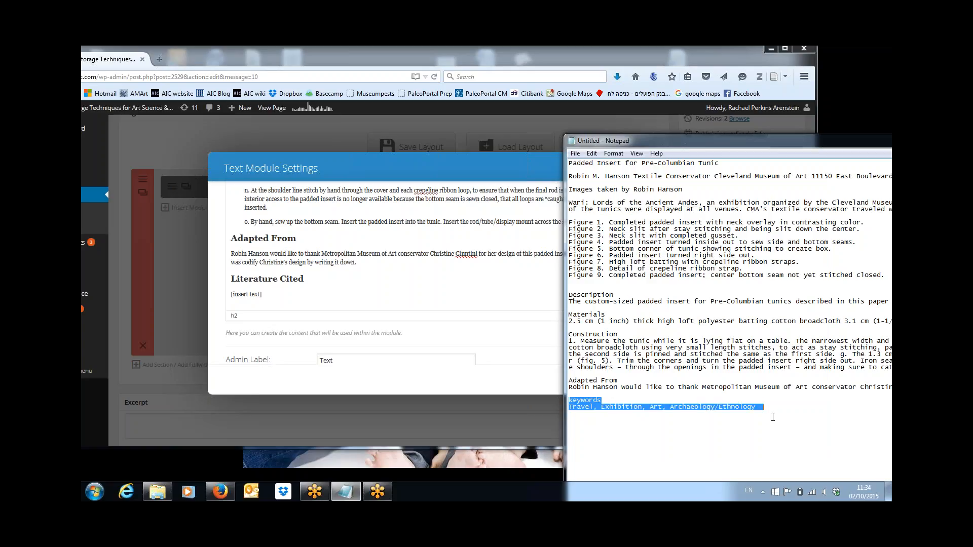
pyautogui.moveTo(271, 291); pyautogui.dragTo(216, 283)
pyautogui.press('BackSpace')
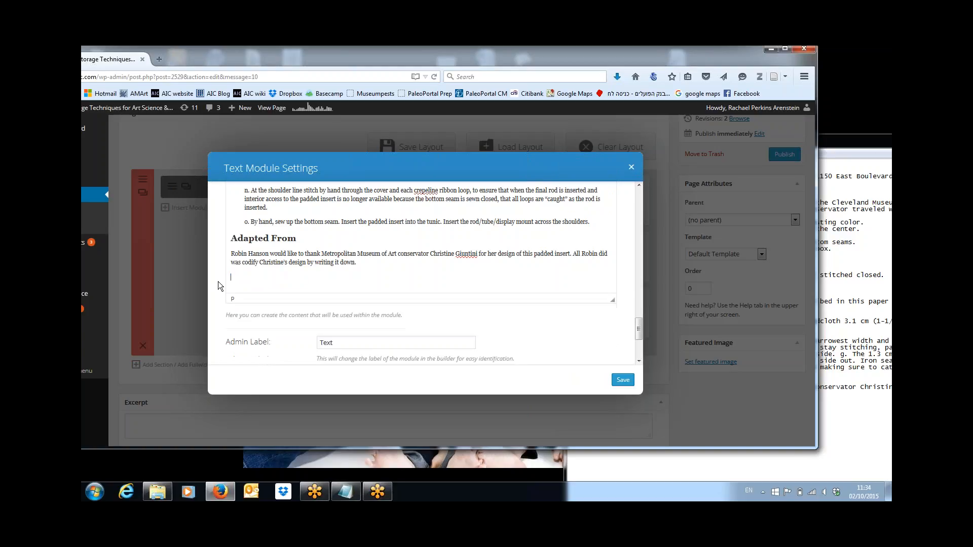
pyautogui.write('keywords Travel, Exhibition, Art, Archaeology/Ethnology')
pyautogui.hotkey('shift', 'Home')
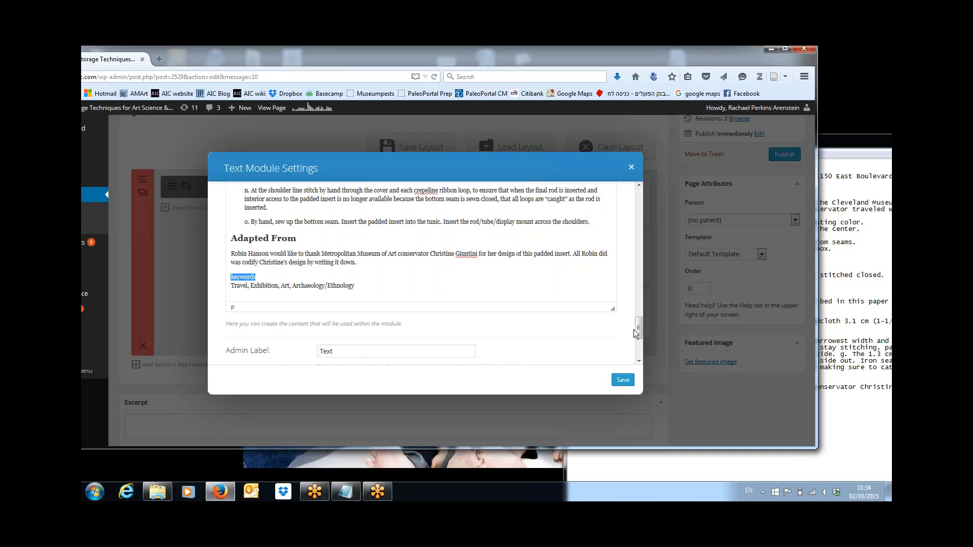
pyautogui.moveTo(639, 328); pyautogui.dragTo(650, 207)
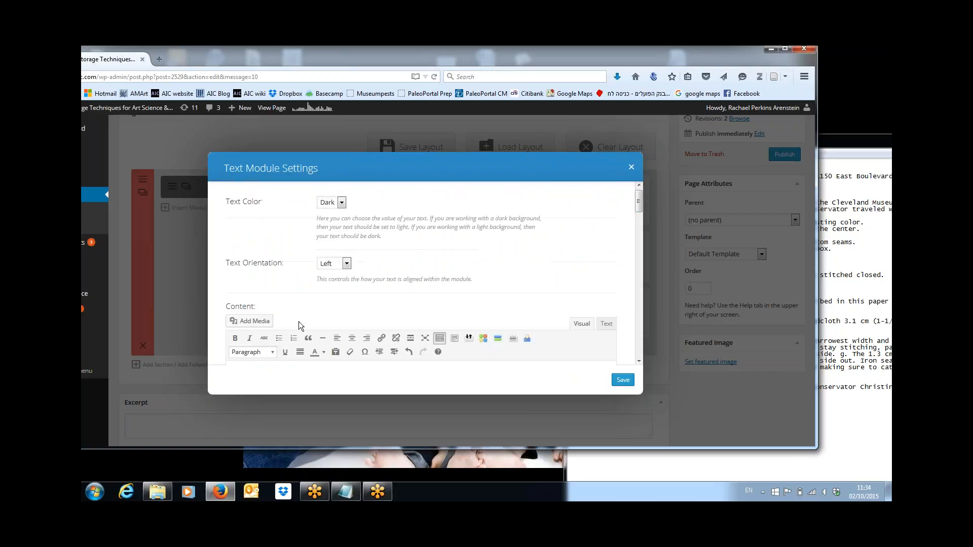
pyautogui.click(272, 353)
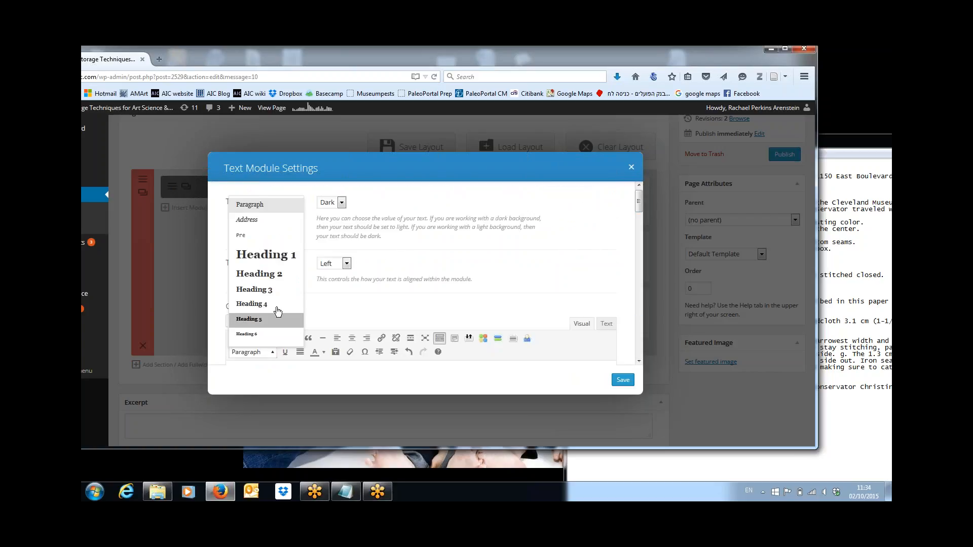
pyautogui.click(275, 293)
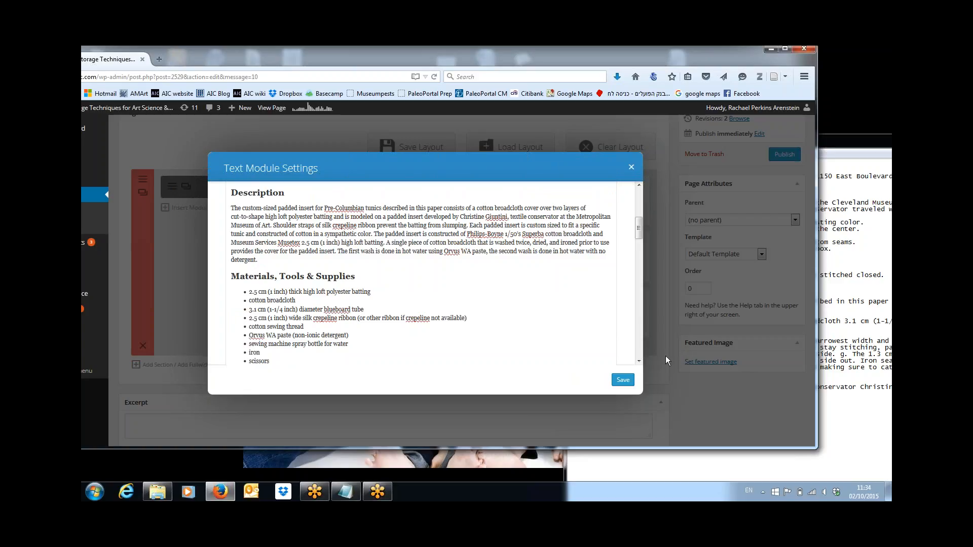
pyautogui.moveTo(638, 228); pyautogui.dragTo(638, 333)
pyautogui.scroll(1, 639, 333)
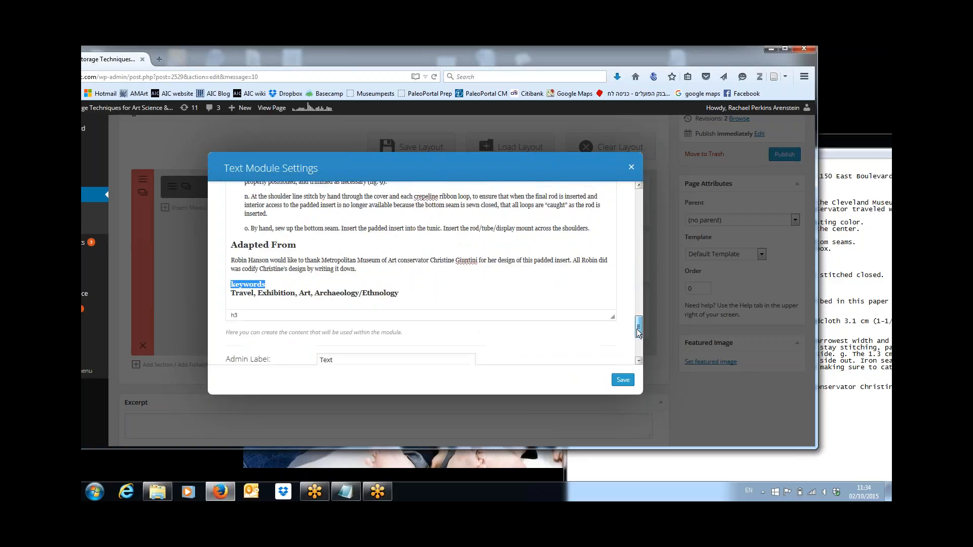
# Step: Put the keyword list on its own Paragraph line under a capitalised 'Keywords' heading, then save
pyautogui.click(377, 280)
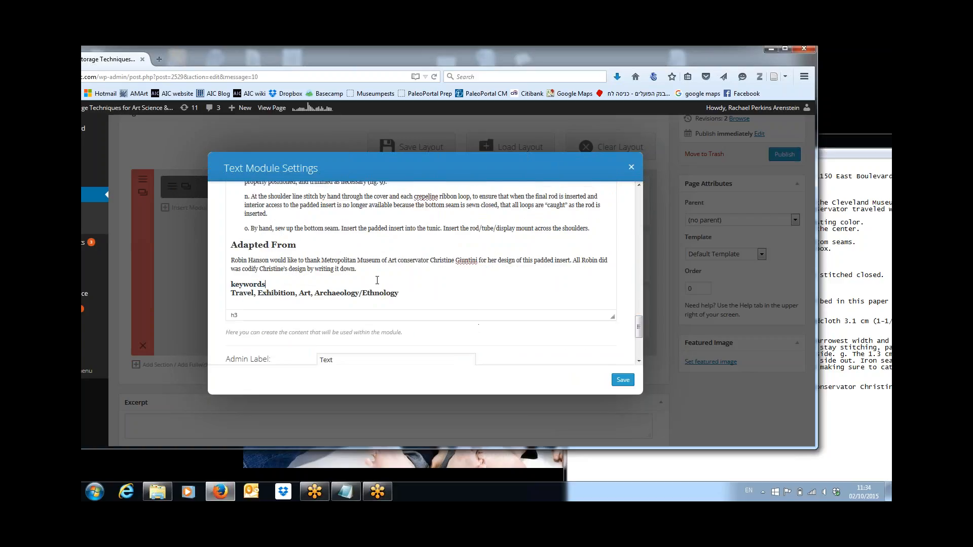
pyautogui.press('Delete')
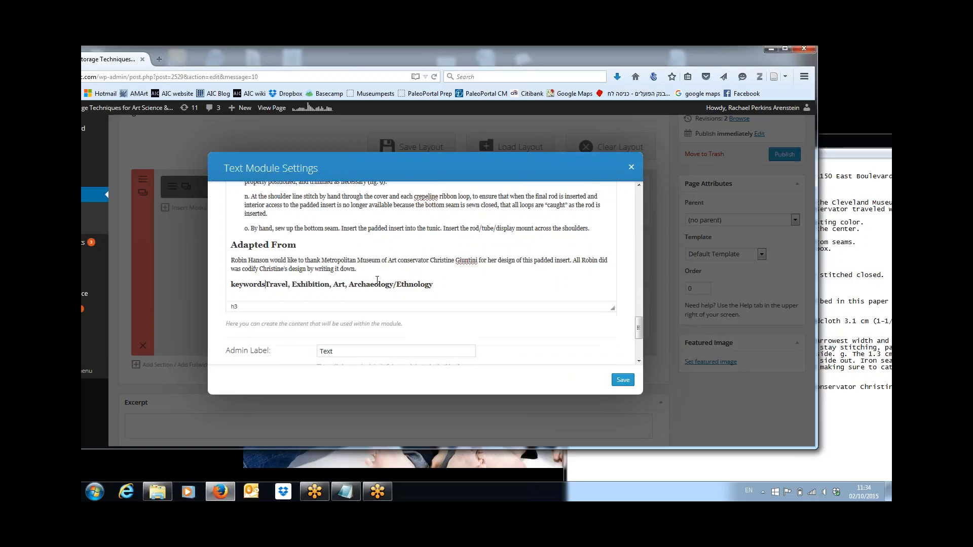
pyautogui.press('Return')
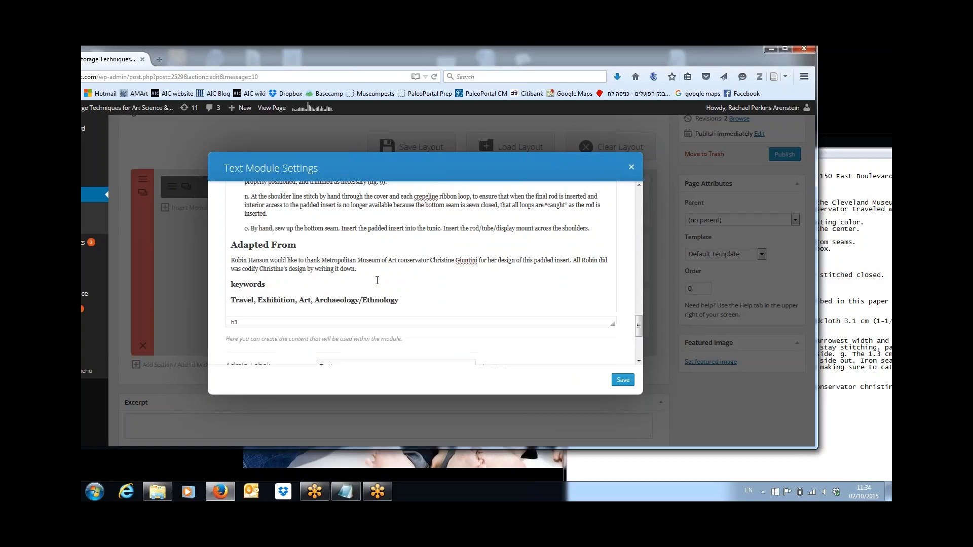
pyautogui.hotkey('shift', 'End')
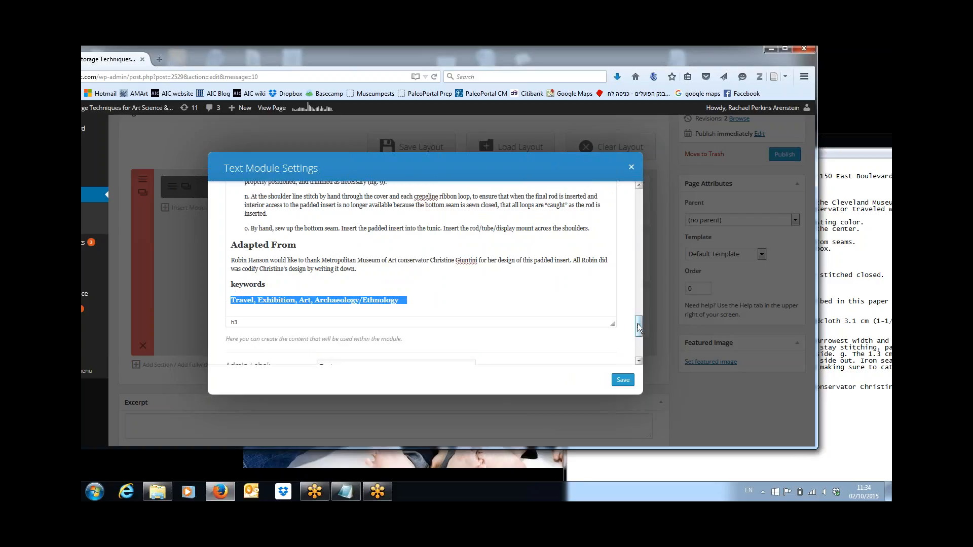
pyautogui.moveTo(637, 323); pyautogui.dragTo(642, 215)
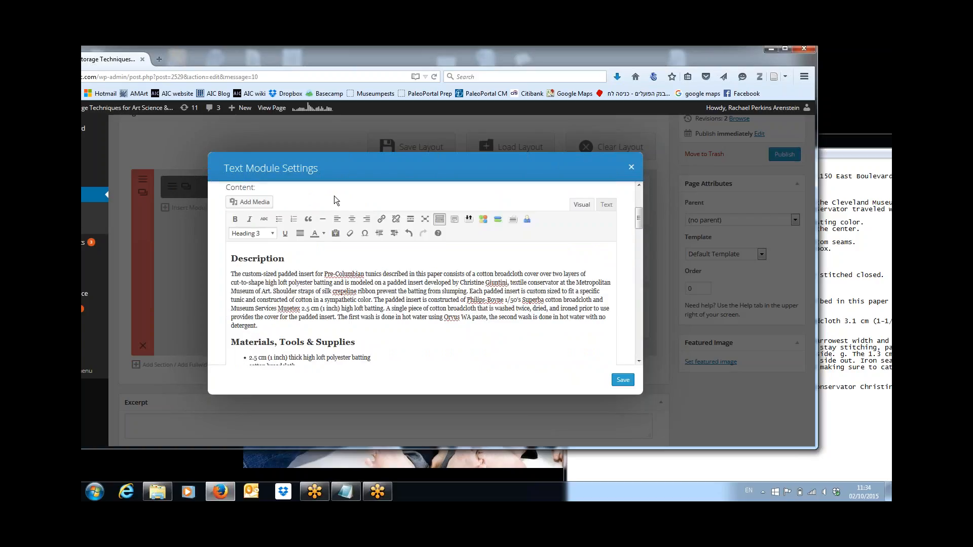
pyautogui.click(274, 235)
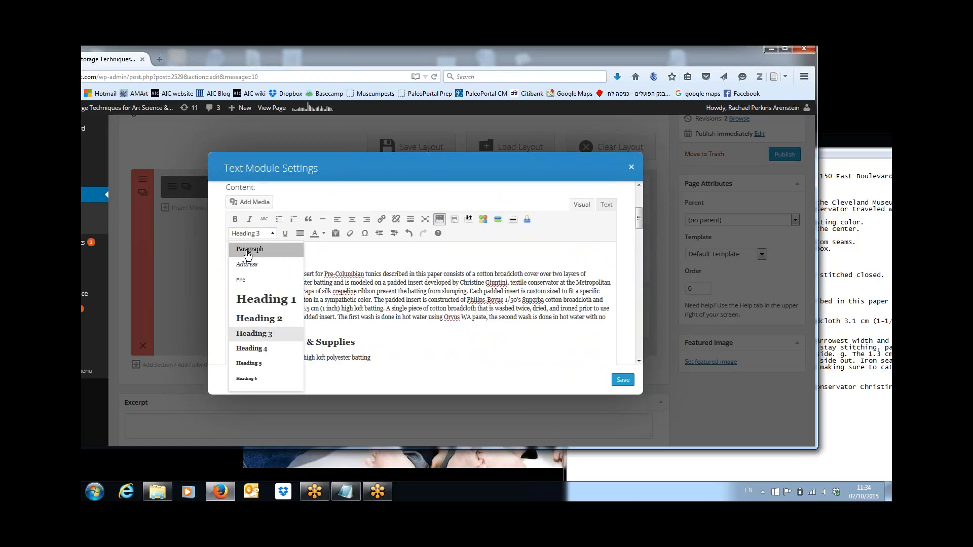
pyautogui.click(248, 248)
pyautogui.moveTo(637, 220); pyautogui.dragTo(628, 353)
pyautogui.scroll(5, 628, 352)
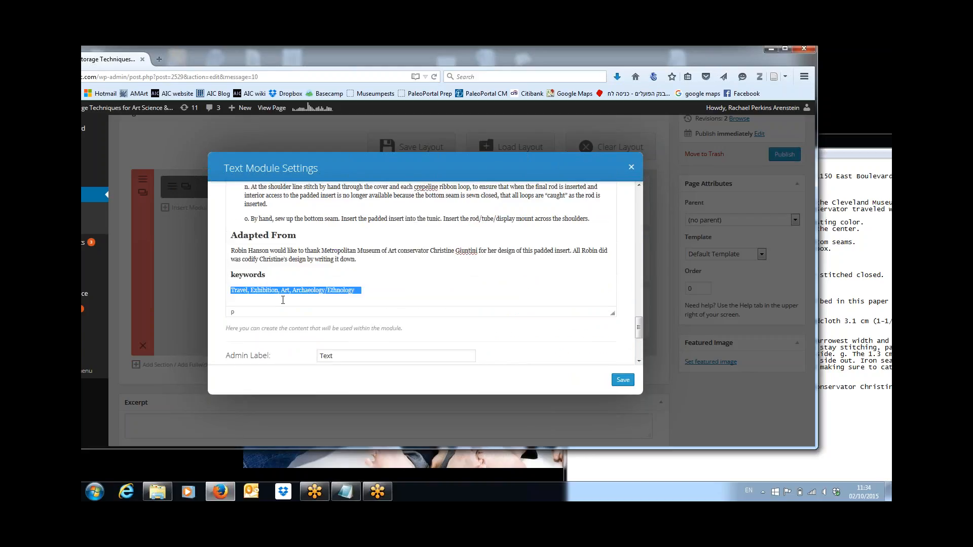
pyautogui.moveTo(234, 275); pyautogui.dragTo(231, 275)
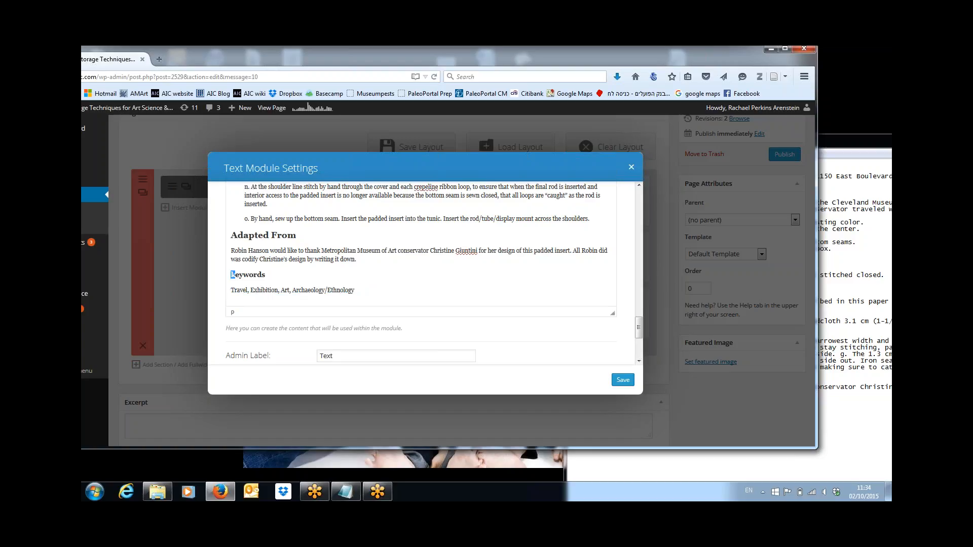
pyautogui.write('K')
pyautogui.click(623, 381)
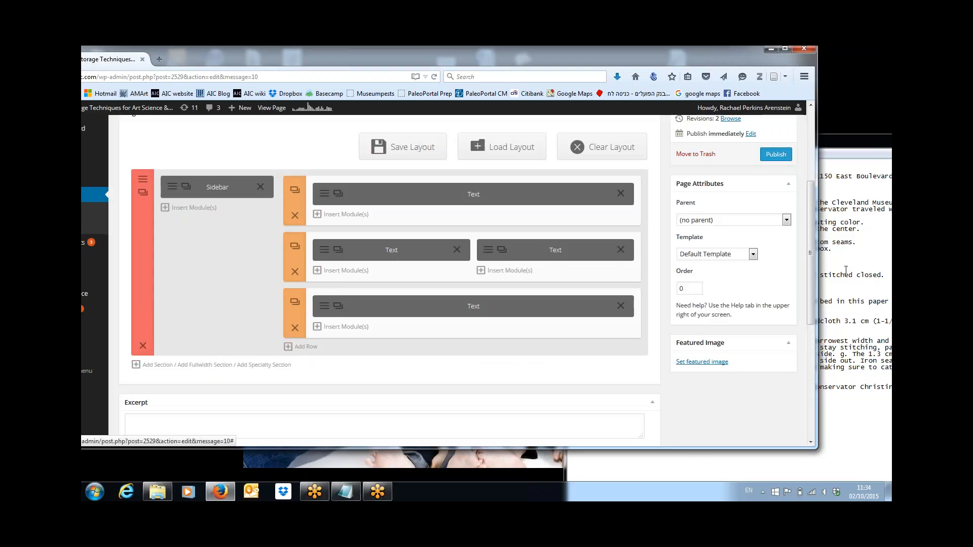
# Step: Save the 'Padded Insert for Pre-Columbian Tunic' page as a draft
pyautogui.scroll(4, 662, 205)
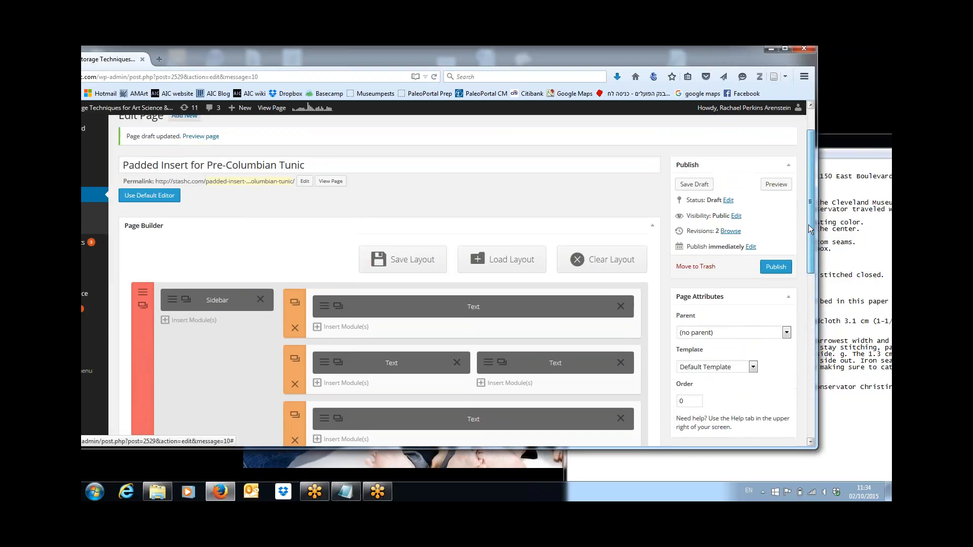
pyautogui.click(693, 184)
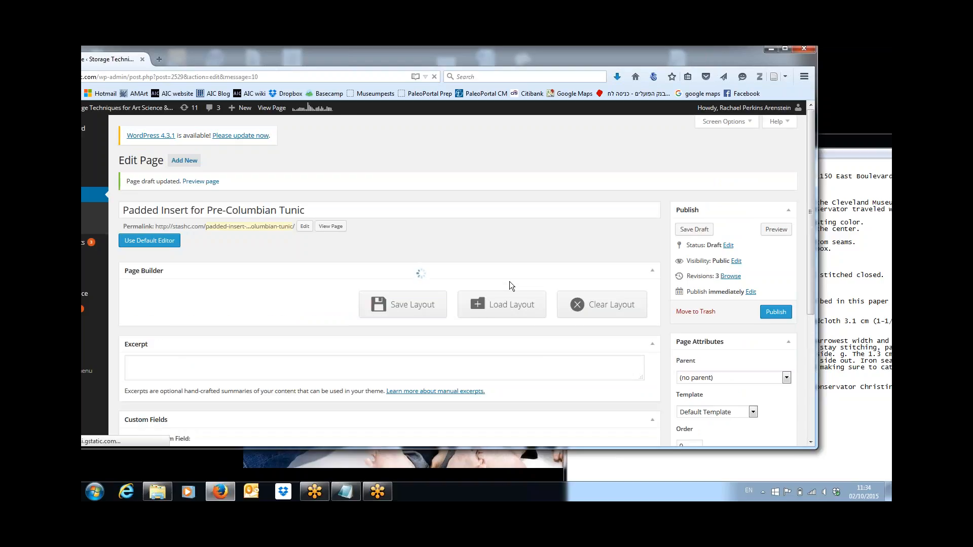
pyautogui.click(867, 254)
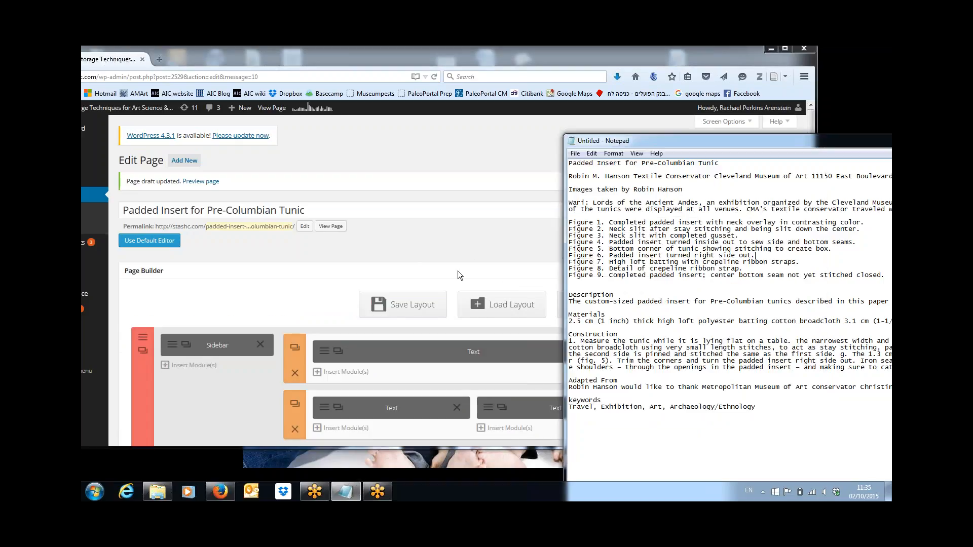
pyautogui.click(500, 153)
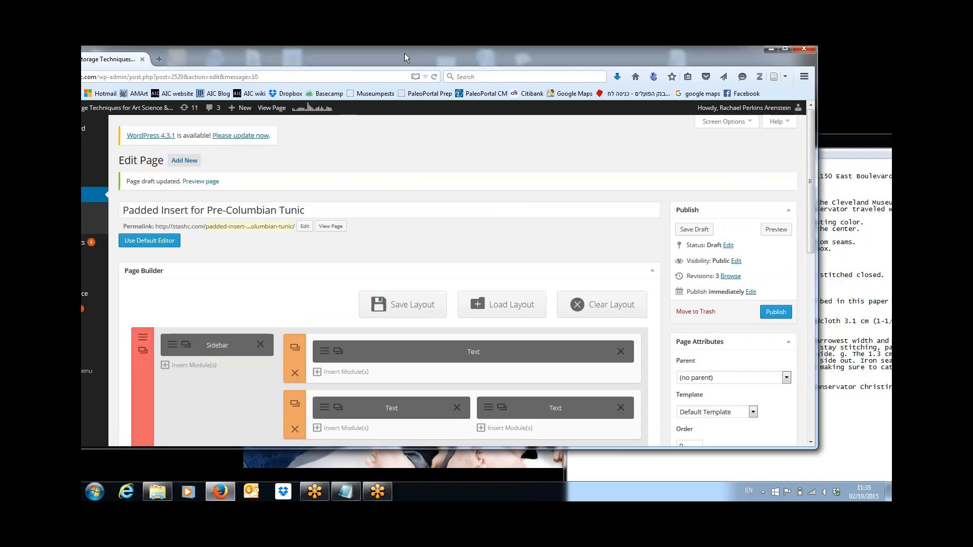
# Step: Open the settings of the bottom Text module in the page builder
pyautogui.moveTo(405, 53); pyautogui.dragTo(450, 58)
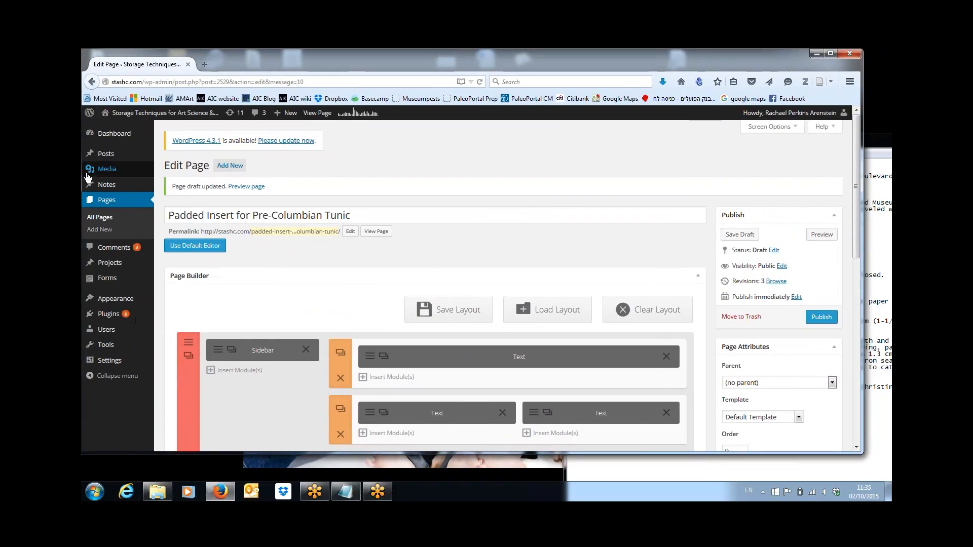
pyautogui.moveTo(108, 169)
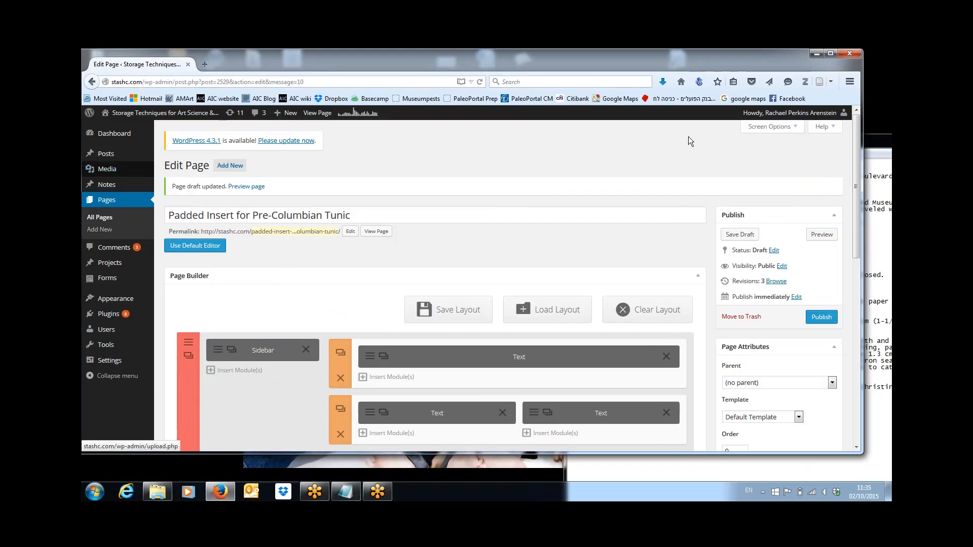
pyautogui.moveTo(855, 184); pyautogui.dragTo(858, 248)
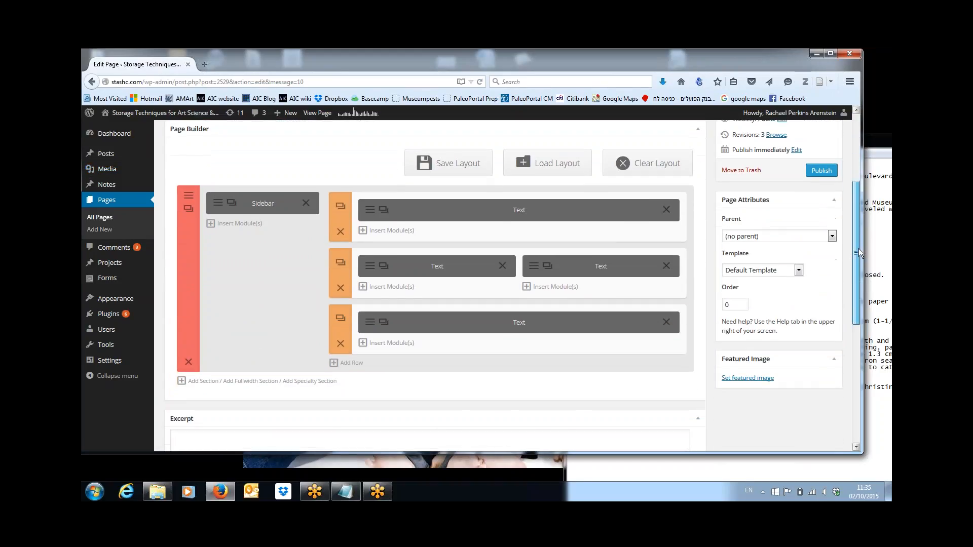
pyautogui.click(369, 324)
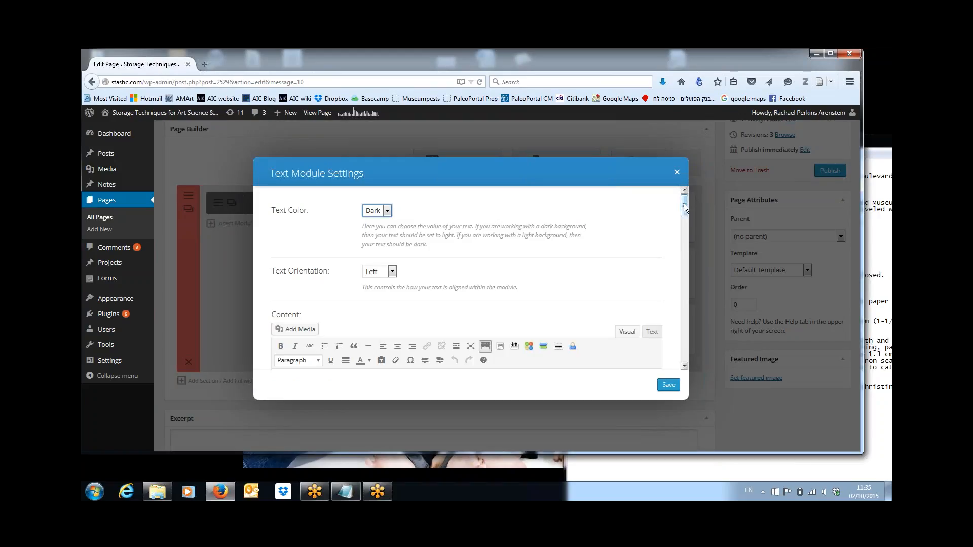
# Step: Scroll through the bottom text module's content and open the Add Media inserter
pyautogui.moveTo(684, 206); pyautogui.dragTo(687, 268)
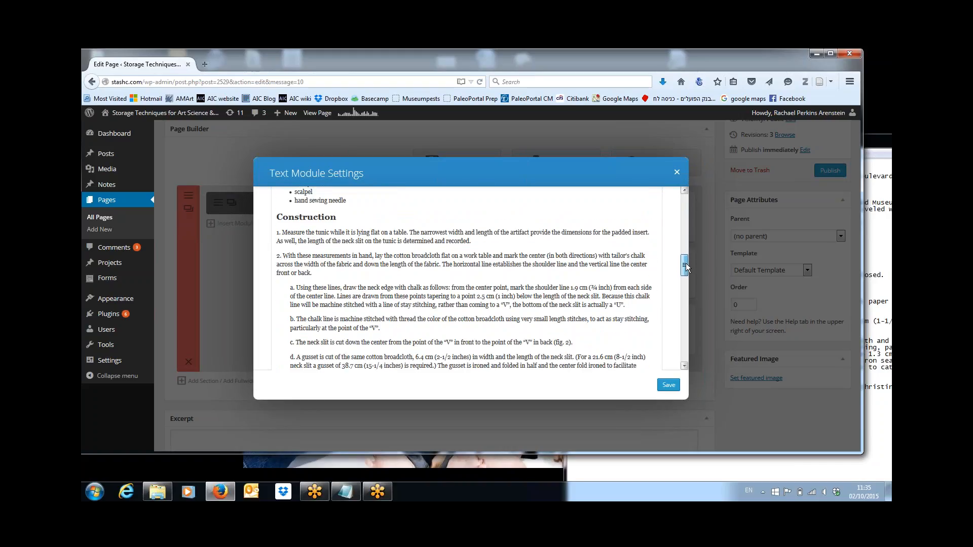
pyautogui.moveTo(687, 268)
pyautogui.mouseDown()
pyautogui.moveTo(691, 229)
pyautogui.moveTo(689, 266)
pyautogui.mouseUp()
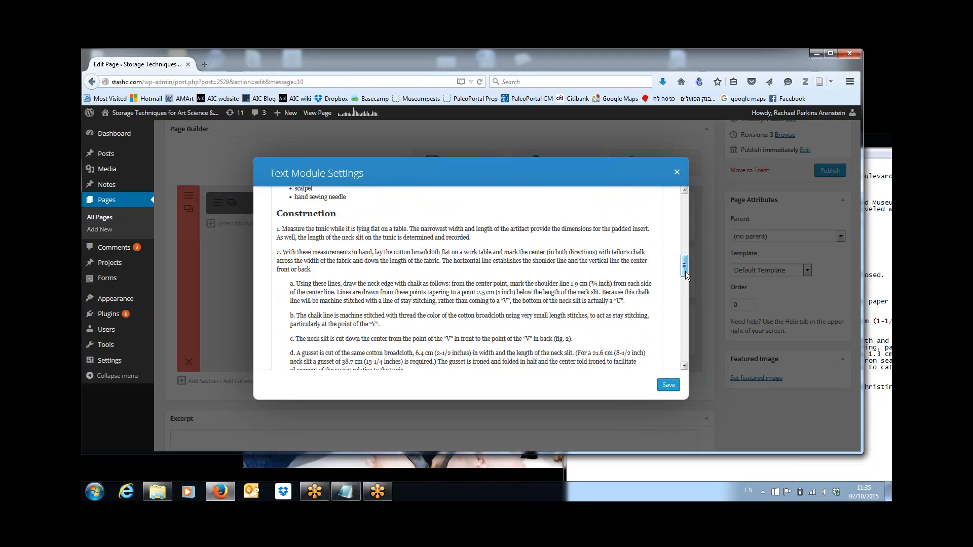
pyautogui.moveTo(685, 272); pyautogui.dragTo(685, 278)
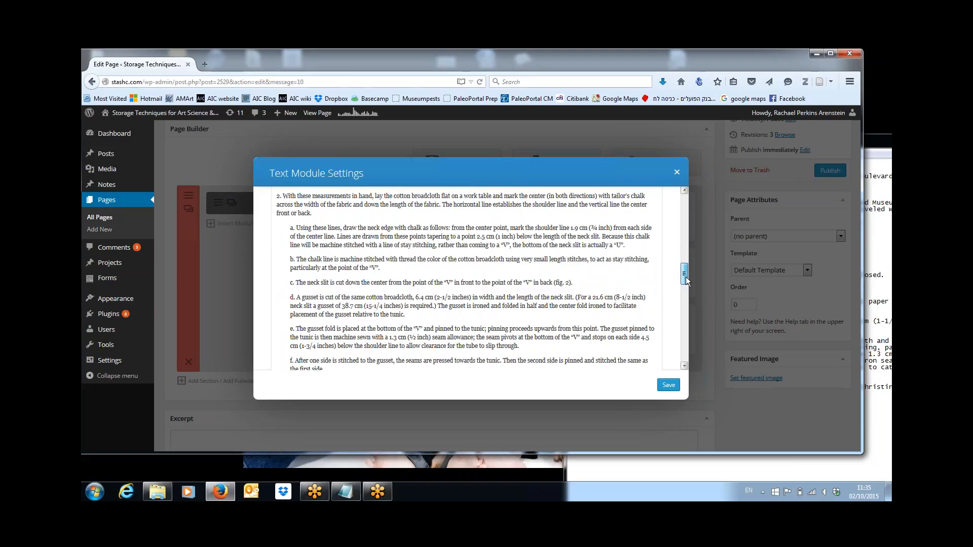
pyautogui.moveTo(685, 277); pyautogui.dragTo(686, 285)
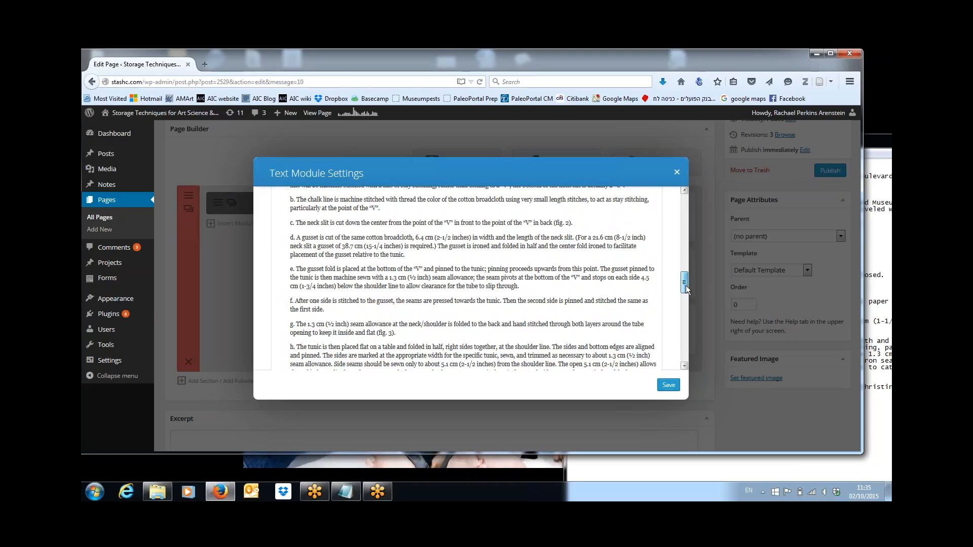
pyautogui.moveTo(685, 285); pyautogui.dragTo(685, 281)
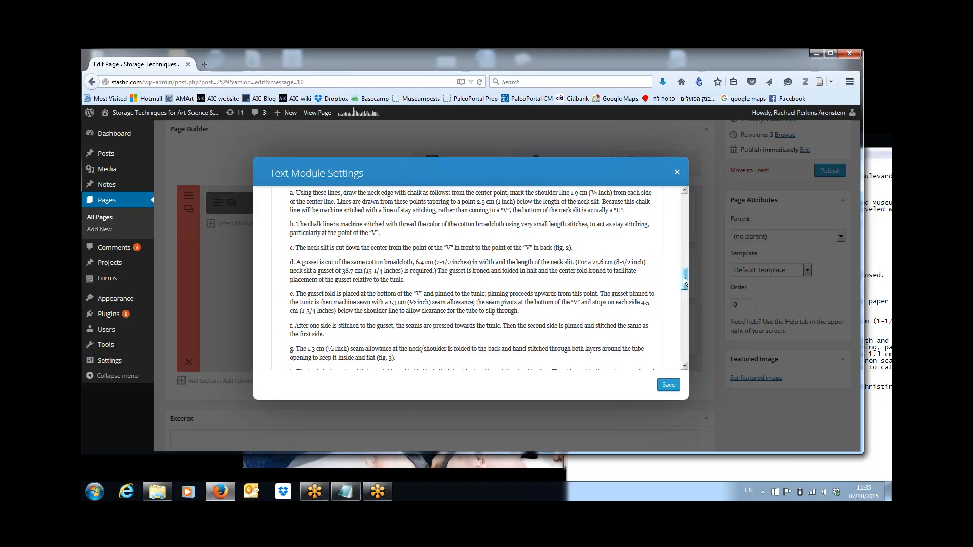
pyautogui.moveTo(684, 280); pyautogui.dragTo(684, 213)
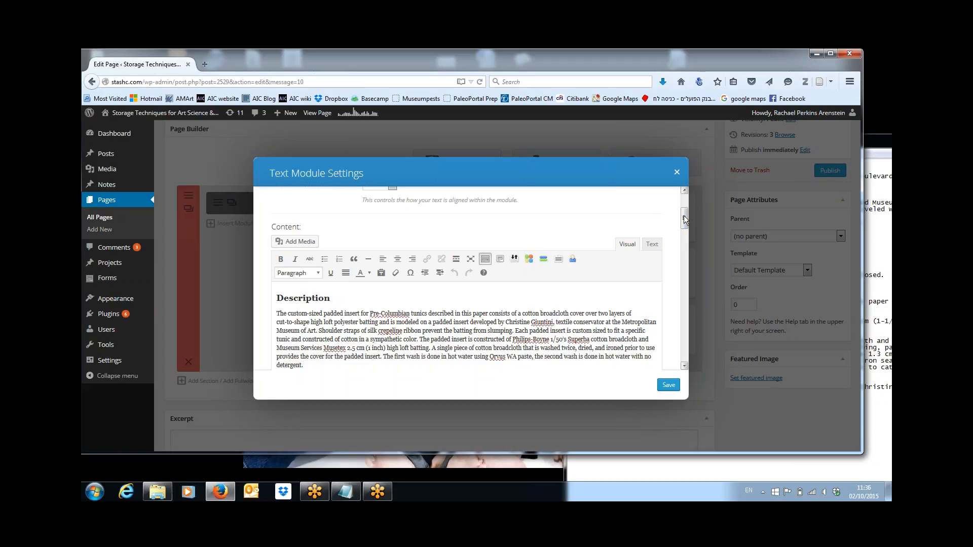
pyautogui.click(302, 243)
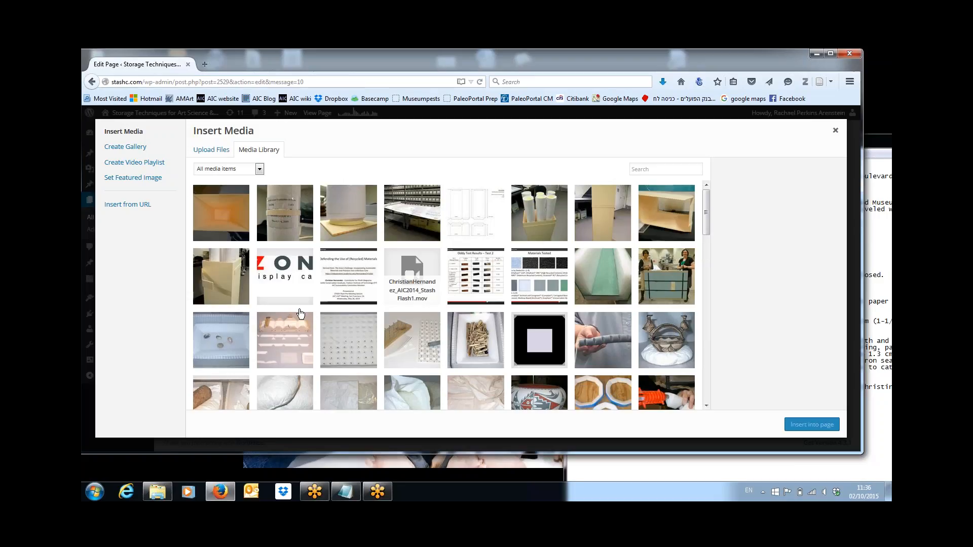
# Step: Upload 'Hanson Figure 2' from Pictures > STASH - Hansen into the media library
pyautogui.click(209, 151)
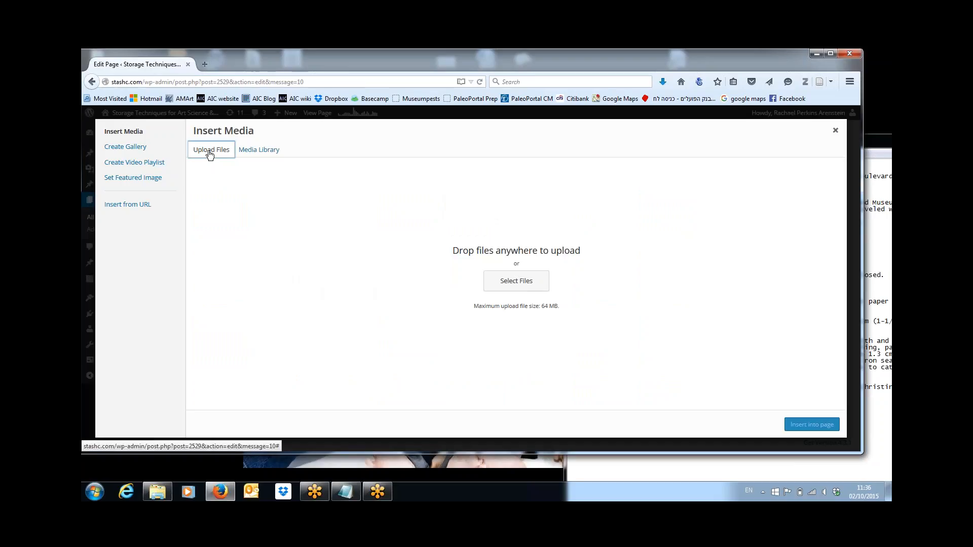
pyautogui.click(513, 288)
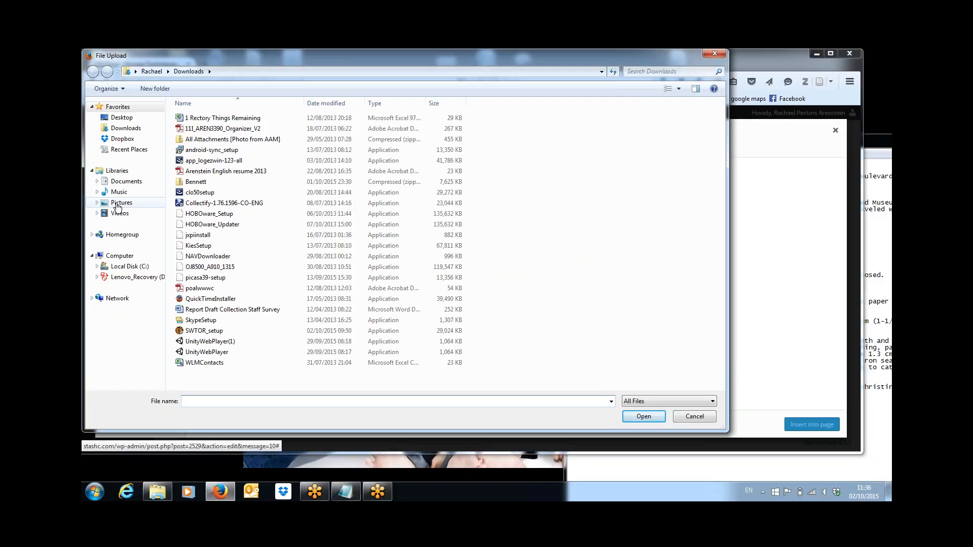
pyautogui.click(117, 204)
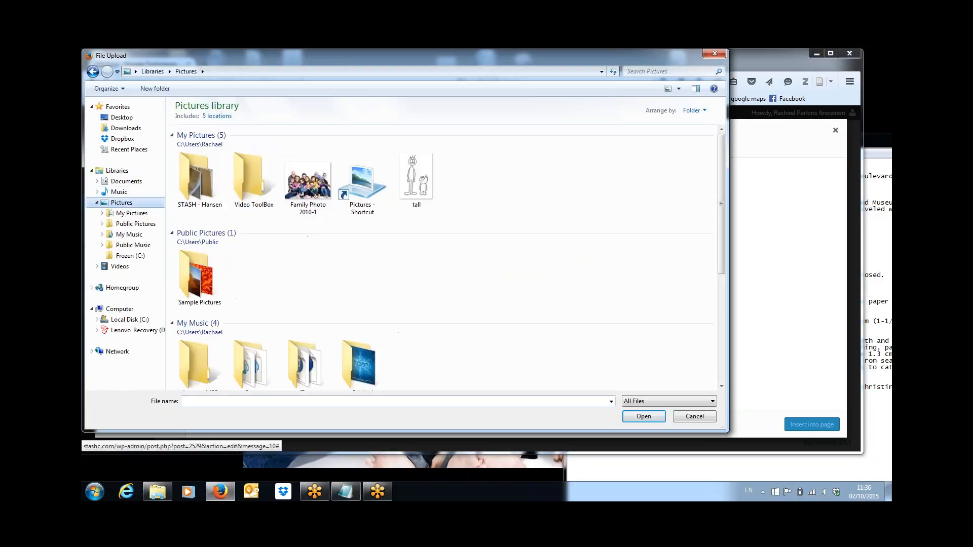
pyautogui.doubleClick(204, 182)
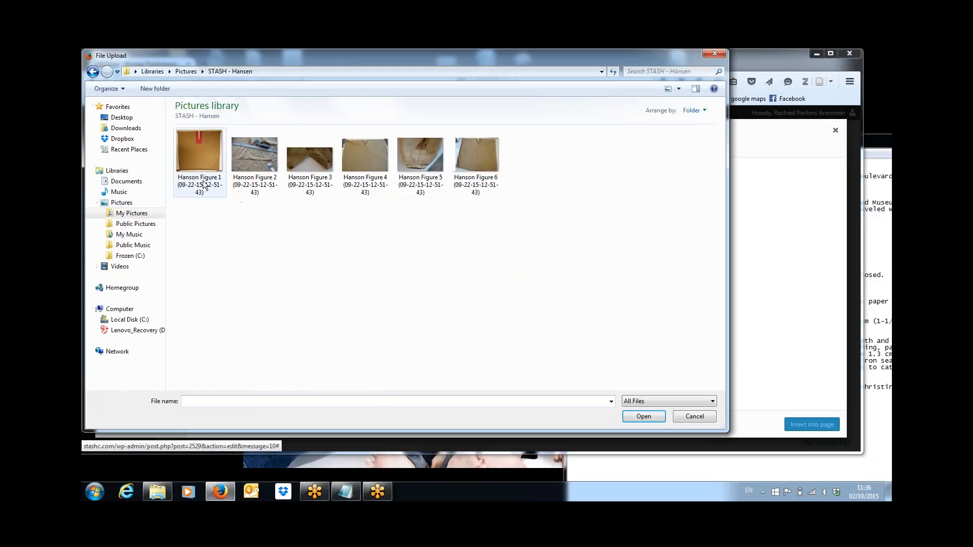
pyautogui.doubleClick(265, 162)
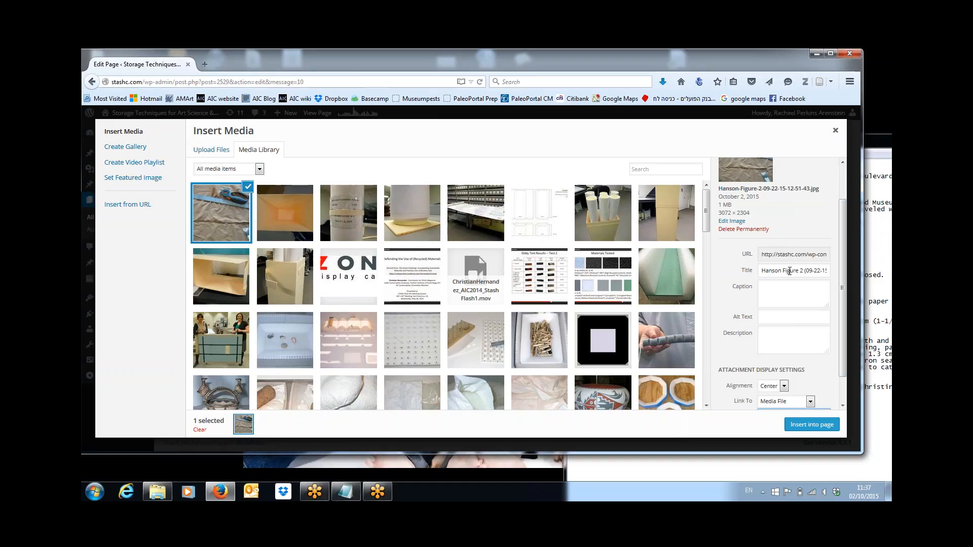
# Step: Paste the Figure 2 caption from Notepad into the image caption and insert it, centred at Large
pyautogui.click(878, 240)
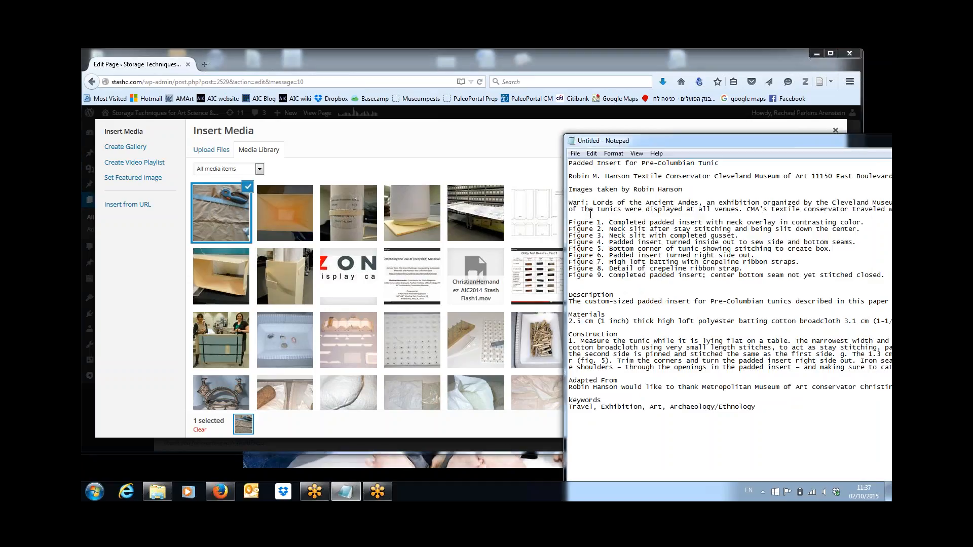
pyautogui.moveTo(568, 228); pyautogui.dragTo(869, 232)
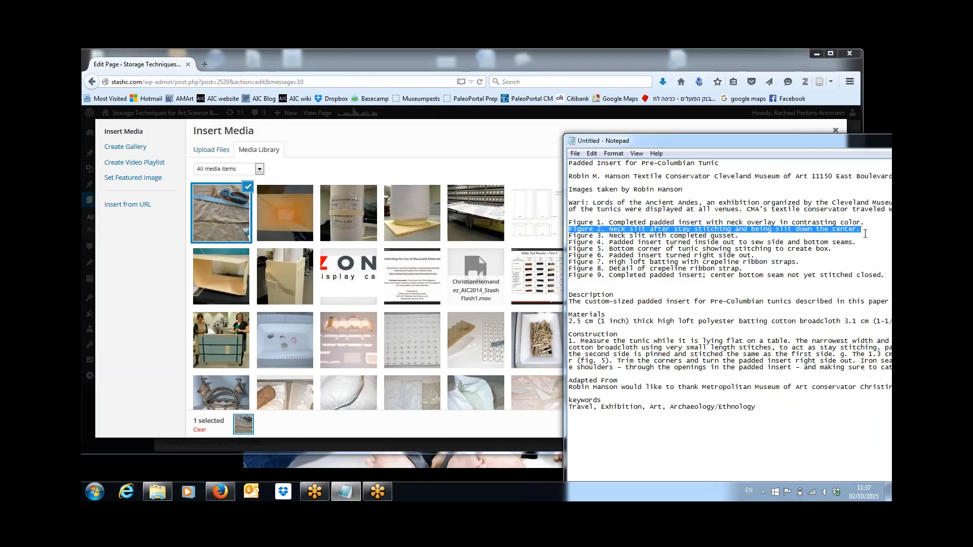
pyautogui.click(810, 130)
pyautogui.click(770, 288)
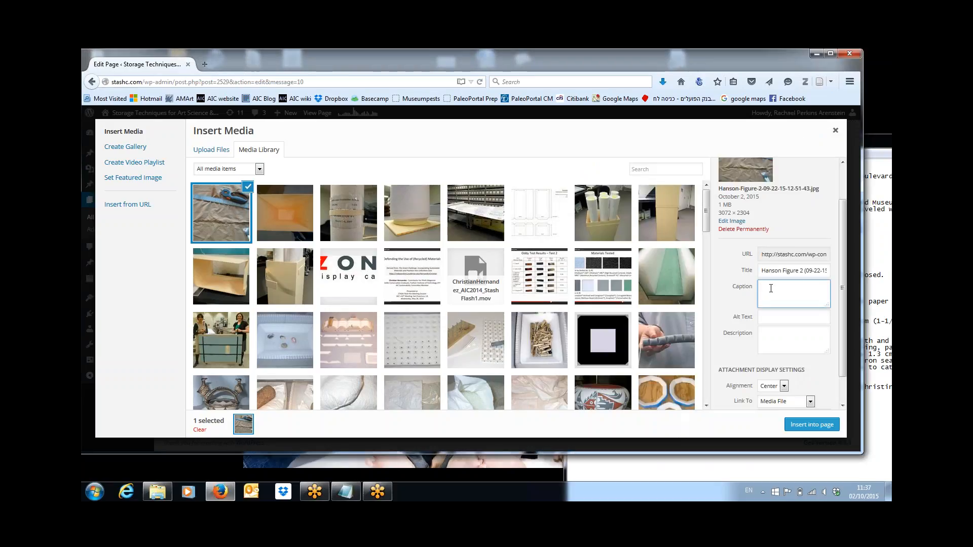
pyautogui.hotkey('ctrl', 'v')
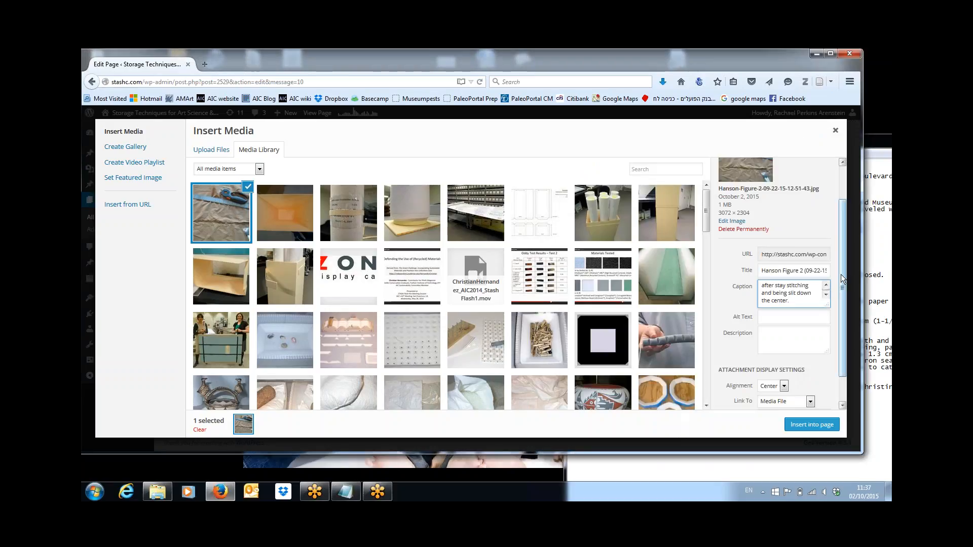
pyautogui.moveTo(841, 278); pyautogui.dragTo(841, 301)
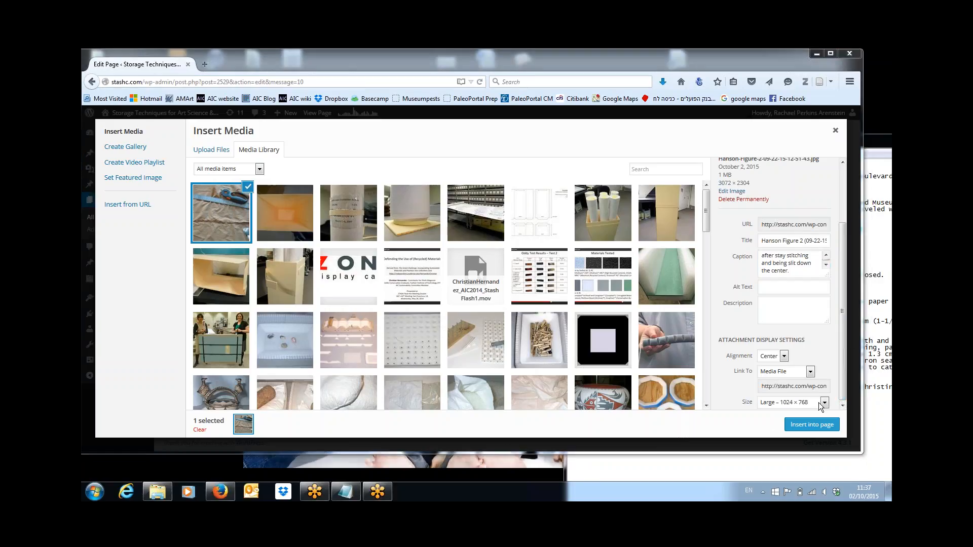
pyautogui.click(812, 429)
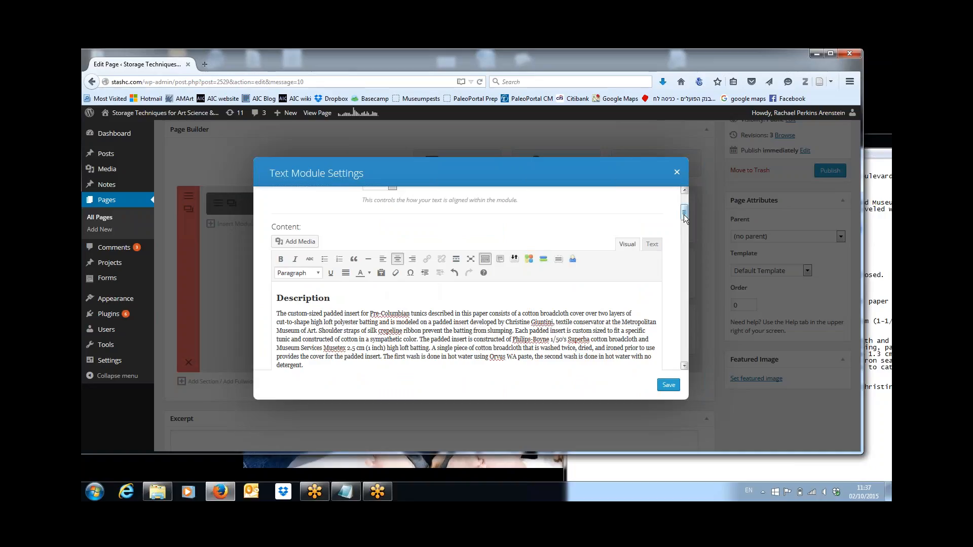
# Step: Change the Figure 2 photo's size to Custom Size with width 500 (500 × 375)
pyautogui.moveTo(683, 217); pyautogui.dragTo(684, 262)
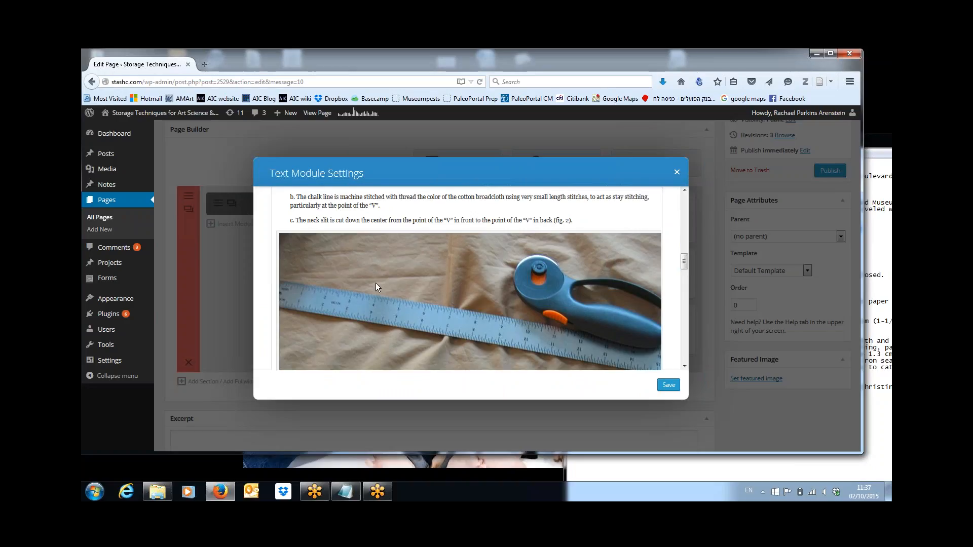
pyautogui.click(291, 243)
pyautogui.click(290, 244)
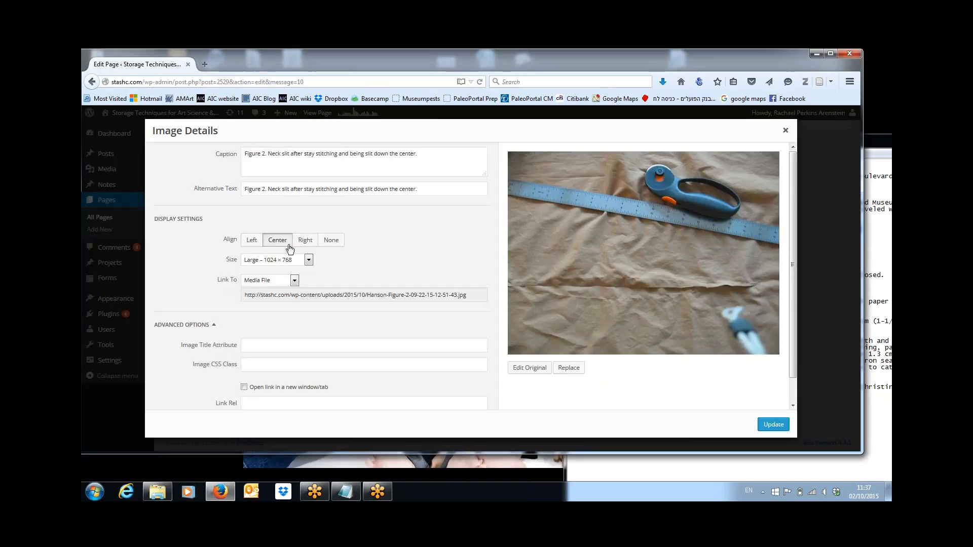
pyautogui.click(308, 260)
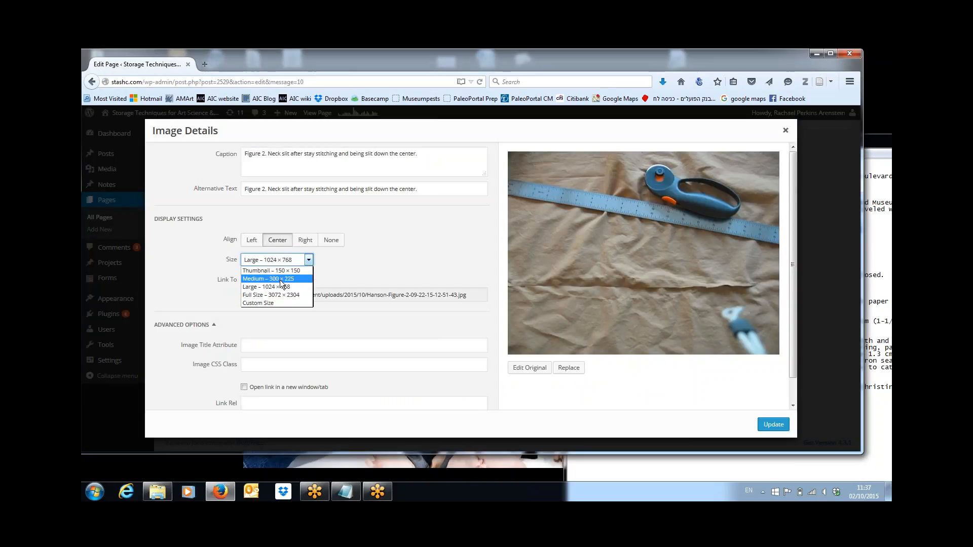
pyautogui.click(269, 303)
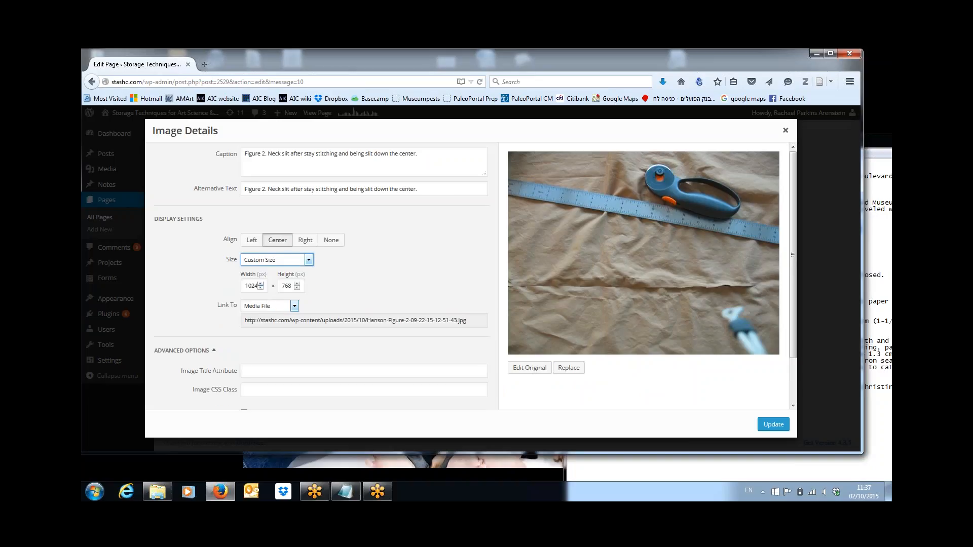
pyautogui.click(246, 285)
pyautogui.hotkey('ctrl', 'a')
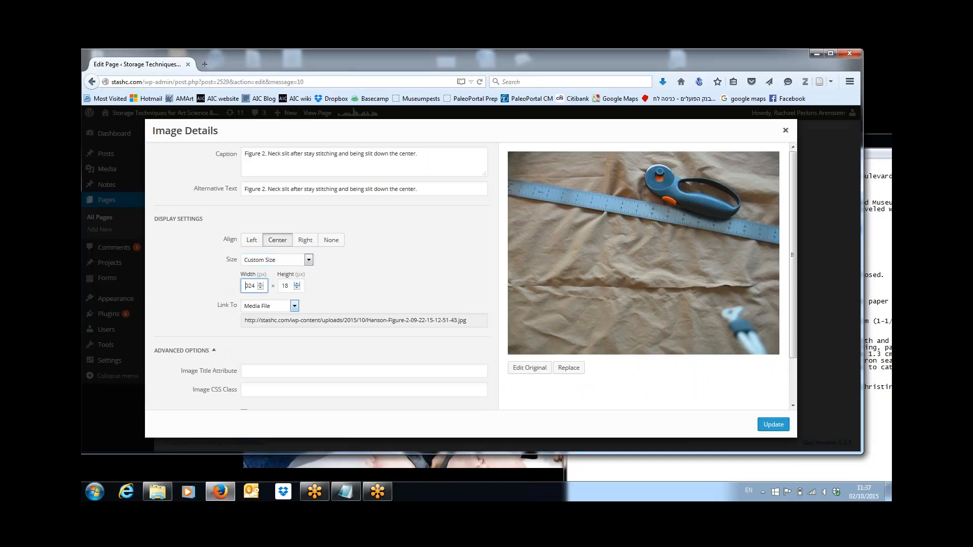
pyautogui.write('4')
pyautogui.write('00')
pyautogui.click(774, 424)
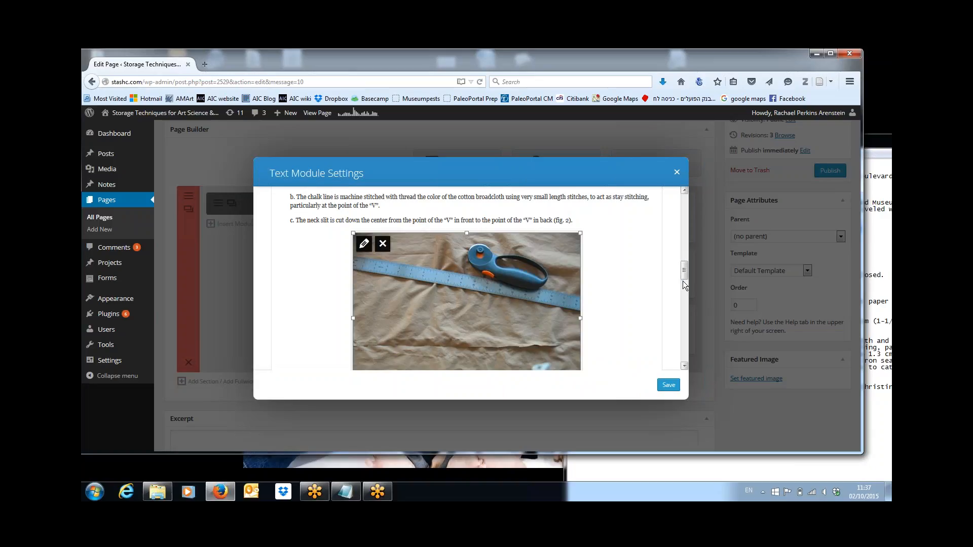
# Step: With the cursor after '(fig. 3).', upload Hanson Figure 3 through Add Media
pyautogui.moveTo(684, 273); pyautogui.dragTo(688, 303)
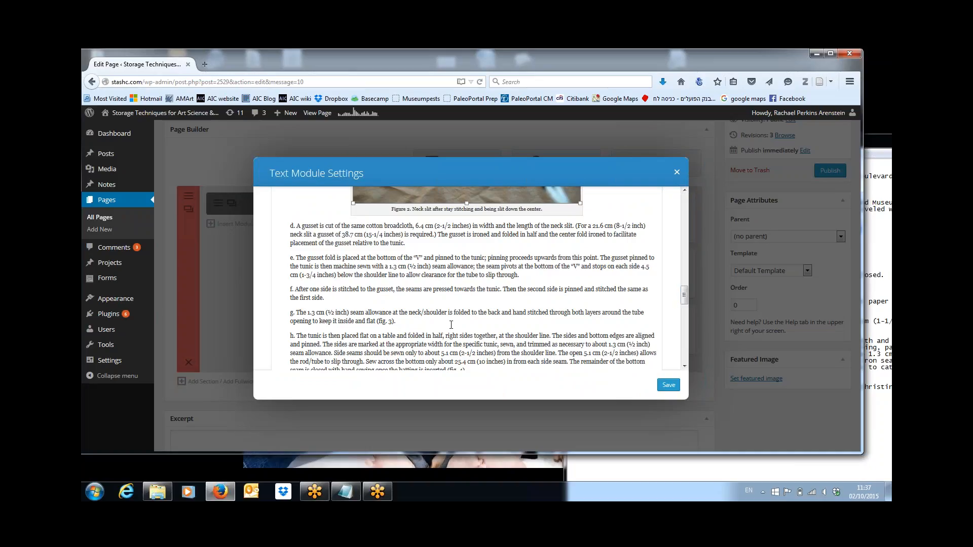
pyautogui.click(404, 324)
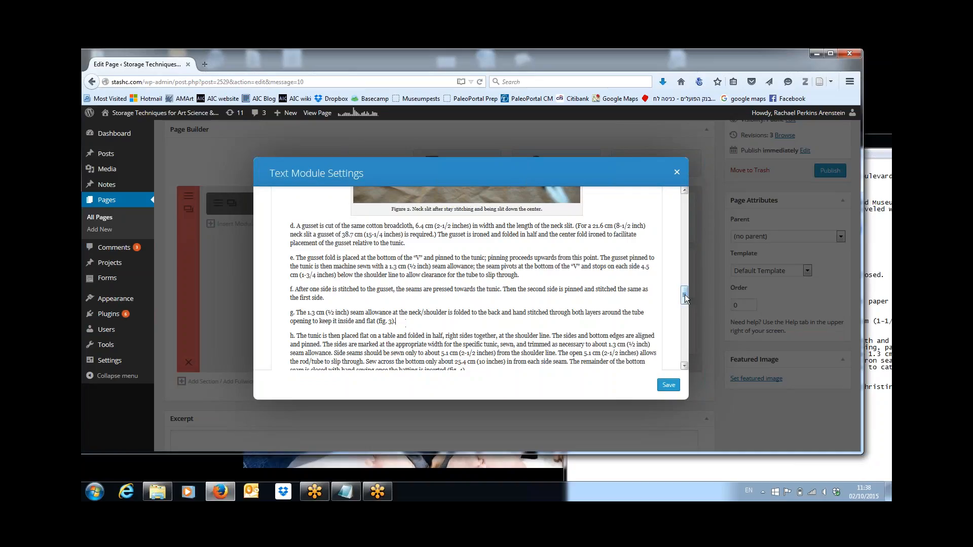
pyautogui.moveTo(684, 296); pyautogui.dragTo(688, 202)
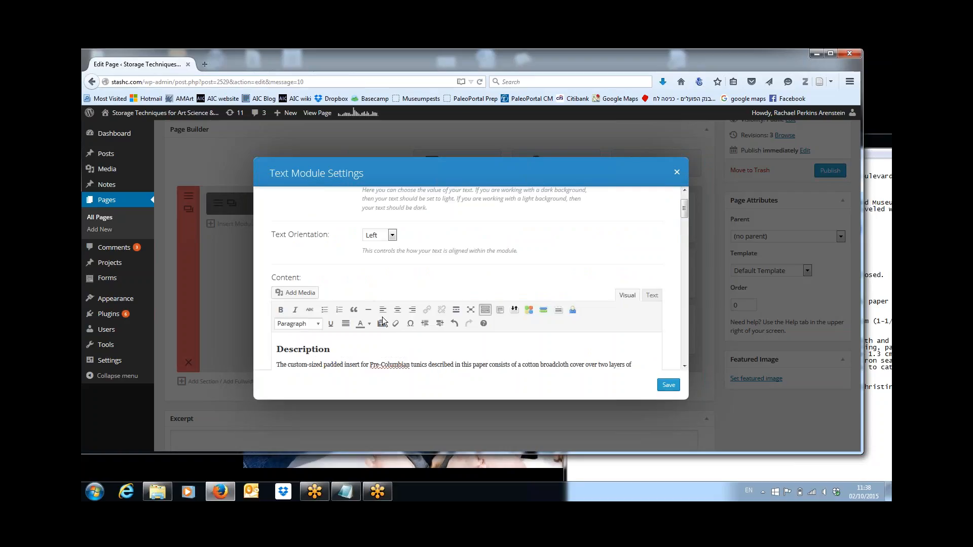
pyautogui.click(312, 294)
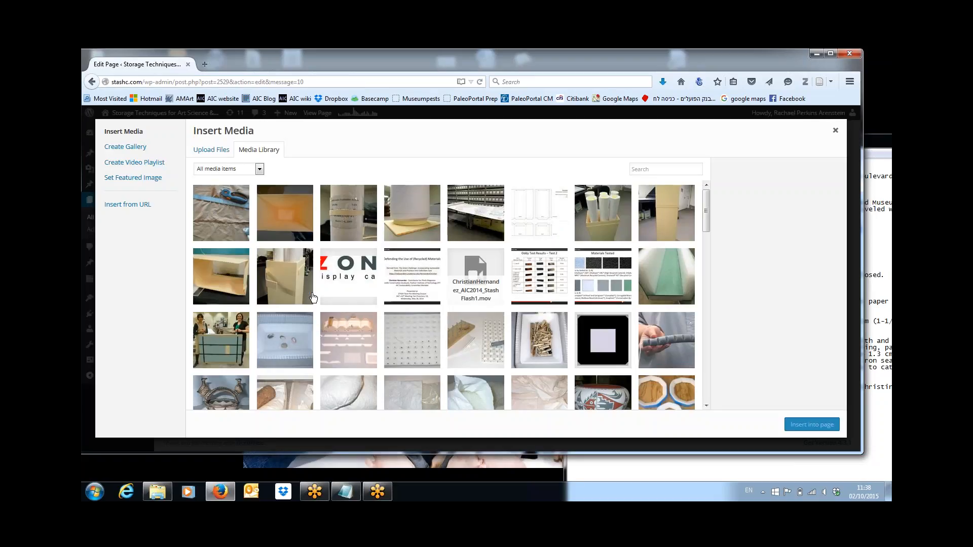
pyautogui.click(217, 153)
pyautogui.click(514, 282)
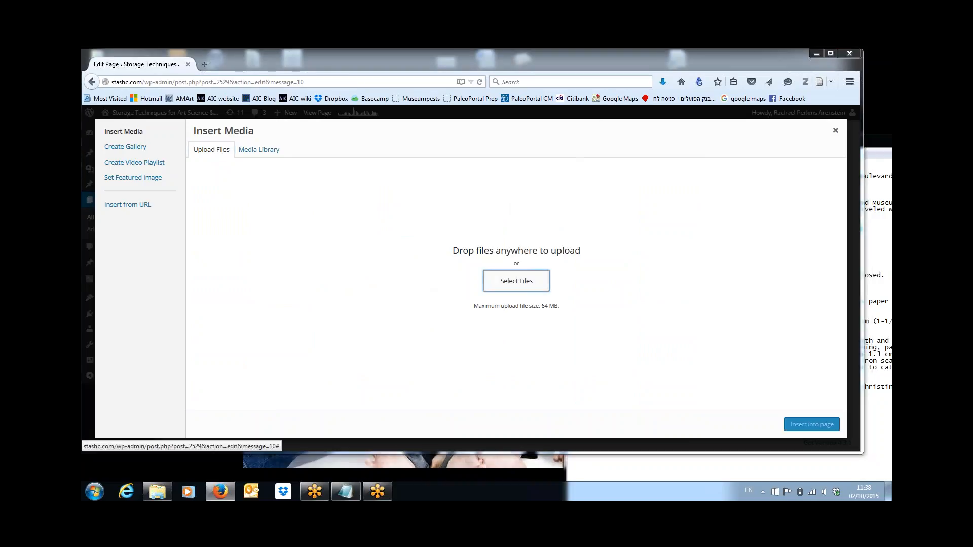
pyautogui.doubleClick(312, 160)
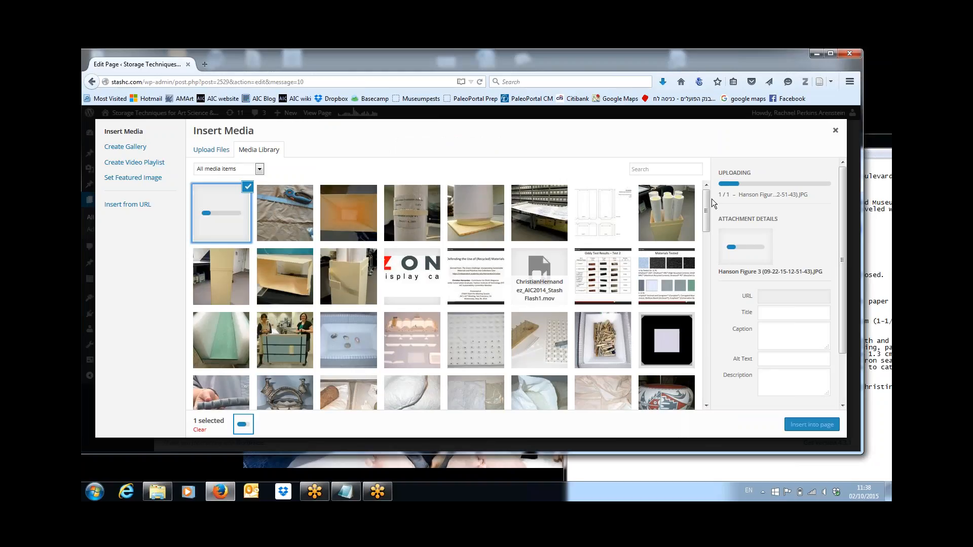
# Step: Caption the Figure 3 photo from the Notepad notes and insert it, centred at Large 1024 × 530
pyautogui.click(884, 243)
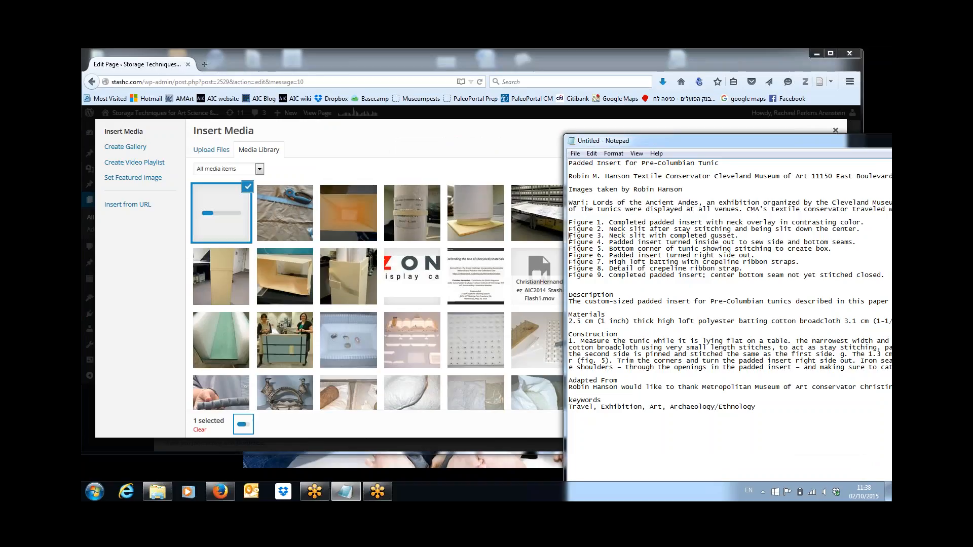
pyautogui.moveTo(570, 237); pyautogui.dragTo(742, 235)
pyautogui.hotkey('ctrl', 'c')
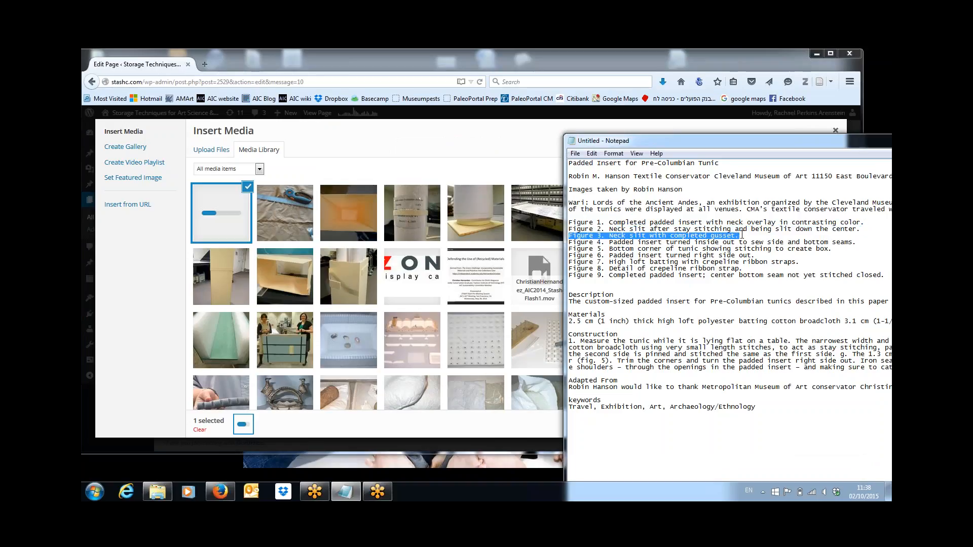
pyautogui.click(757, 125)
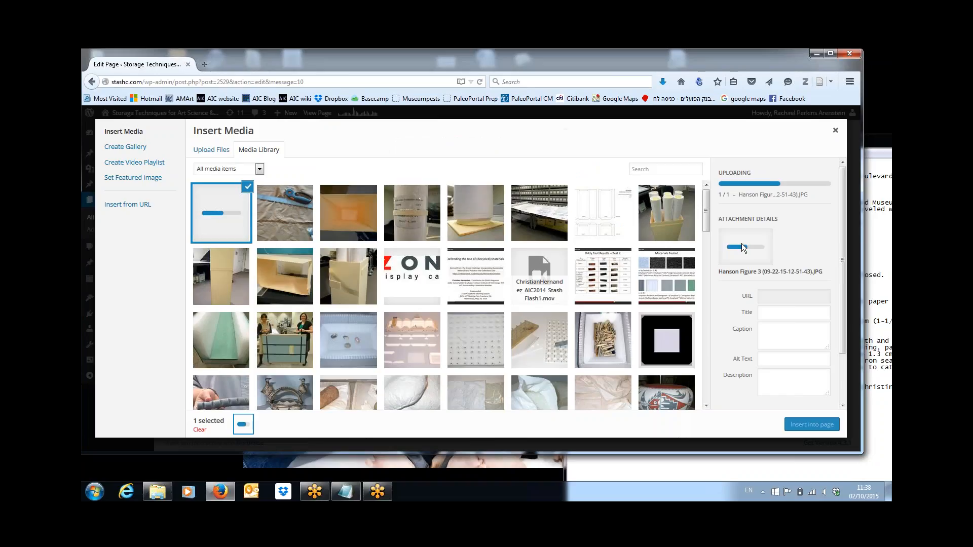
pyautogui.click(769, 336)
pyautogui.hotkey('ctrl', 'v')
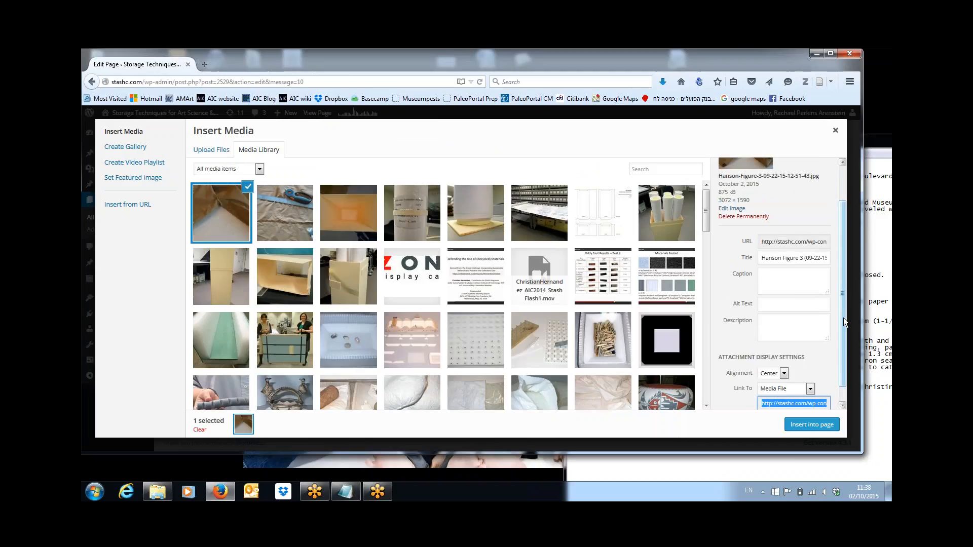
pyautogui.moveTo(844, 318); pyautogui.dragTo(843, 355)
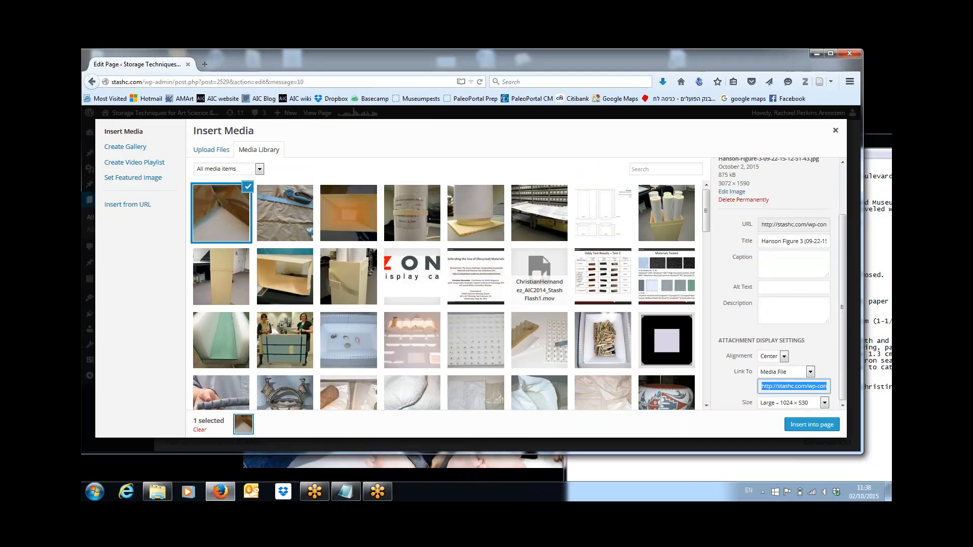
pyautogui.click(814, 426)
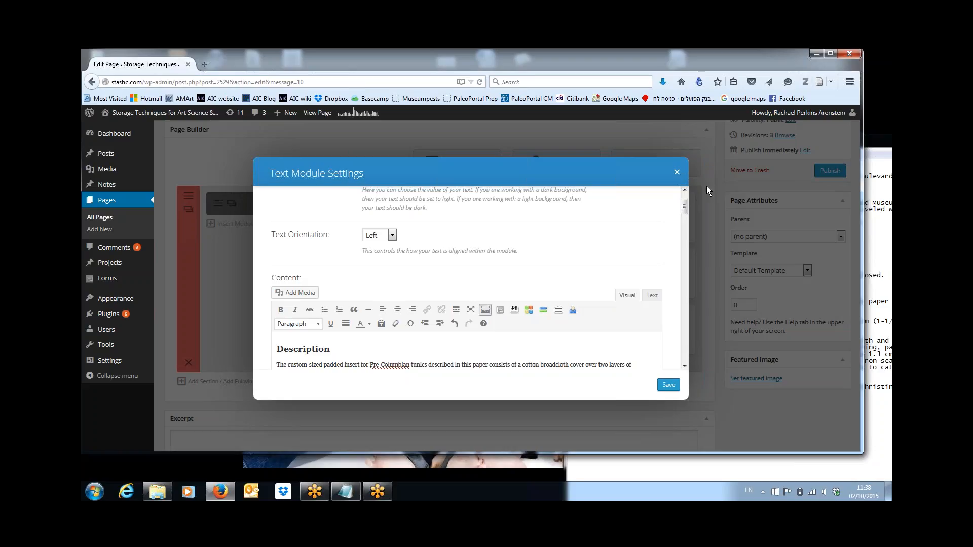
# Step: Resize the Figure 3 photo to a custom width of 500 pixels
pyautogui.moveTo(684, 206); pyautogui.dragTo(693, 289)
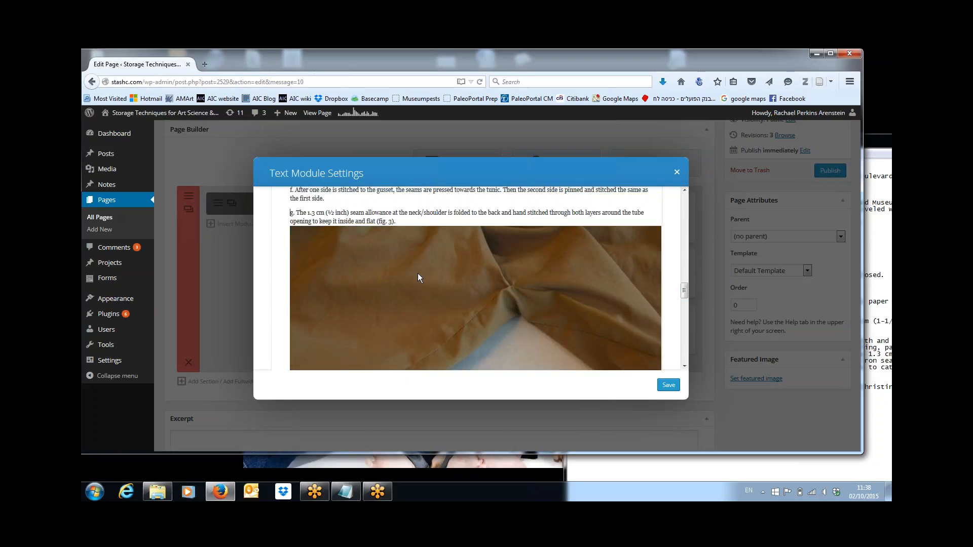
pyautogui.click(311, 244)
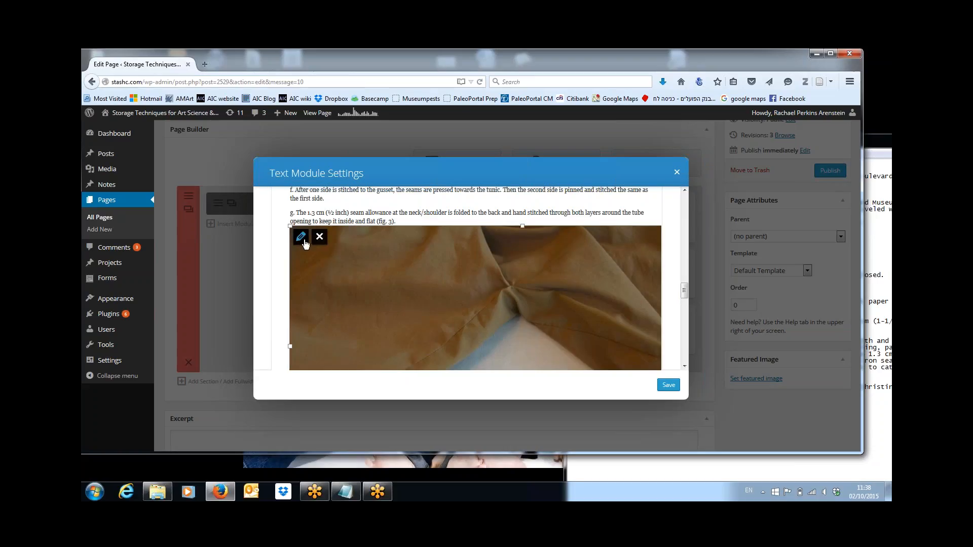
pyautogui.click(301, 238)
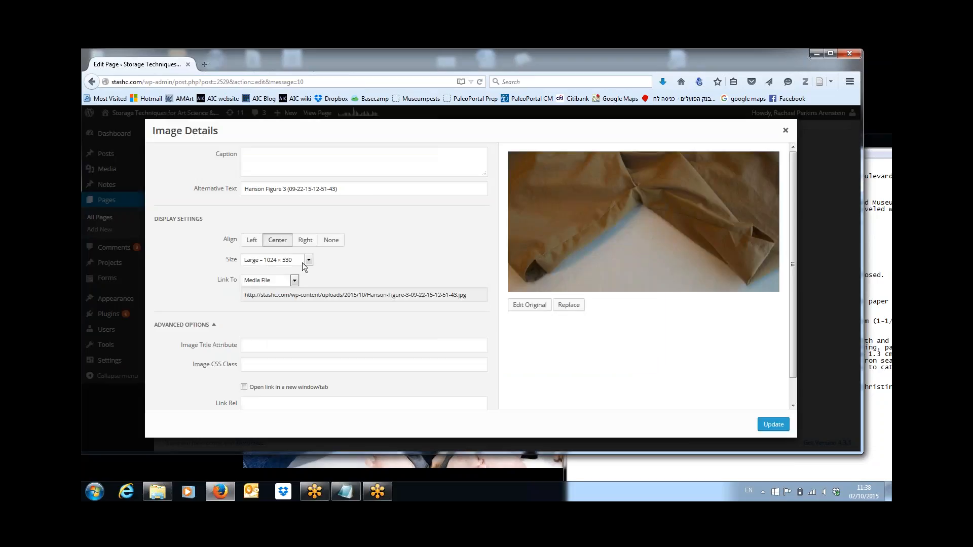
pyautogui.click(308, 260)
pyautogui.click(298, 304)
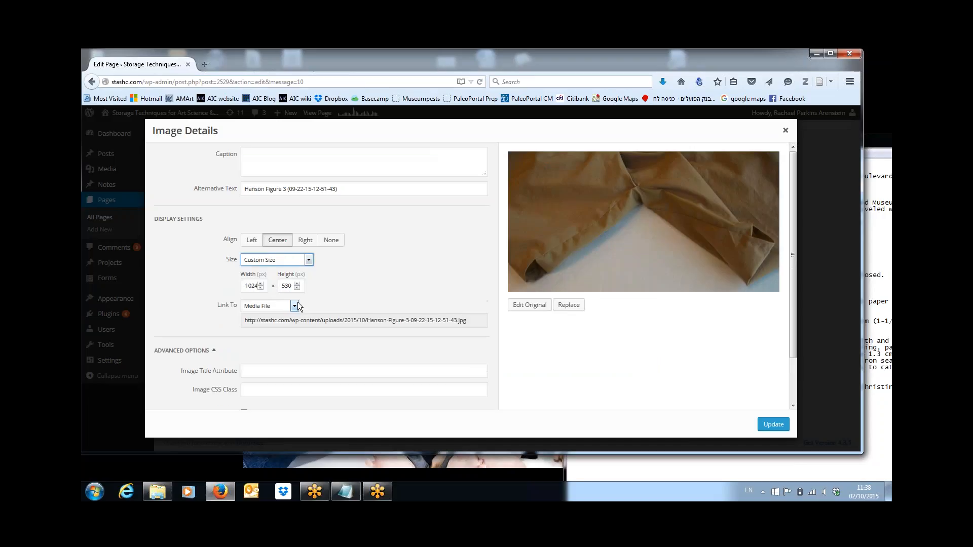
pyautogui.doubleClick(251, 286)
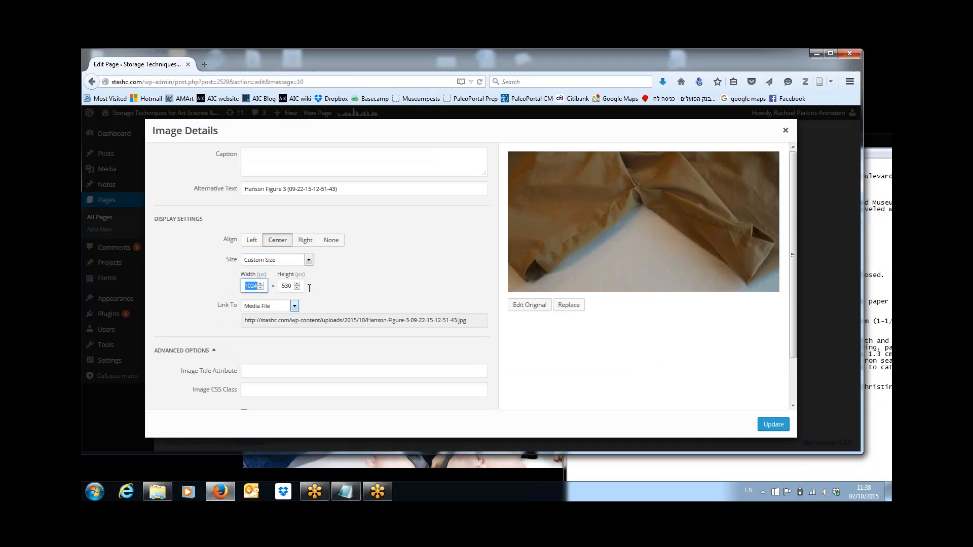
pyautogui.write('500')
pyautogui.click(773, 425)
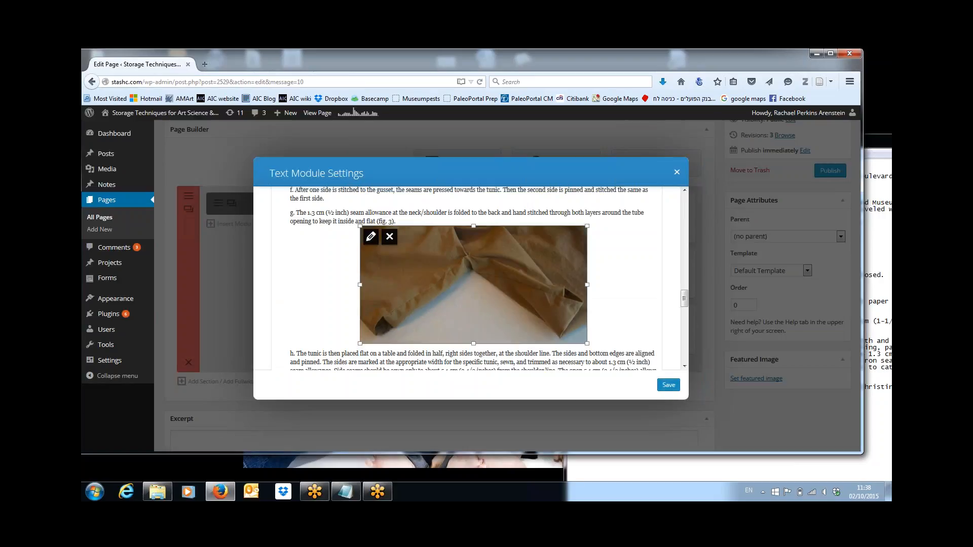
# Step: Save the bottom text module's content in Text Module Settings
pyautogui.moveTo(687, 307); pyautogui.dragTo(685, 332)
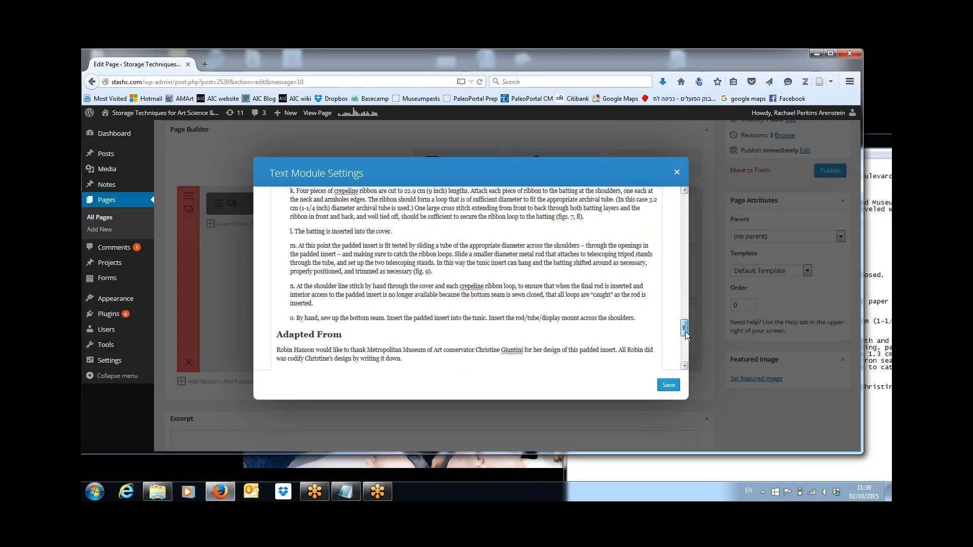
pyautogui.scroll(-3, 685, 335)
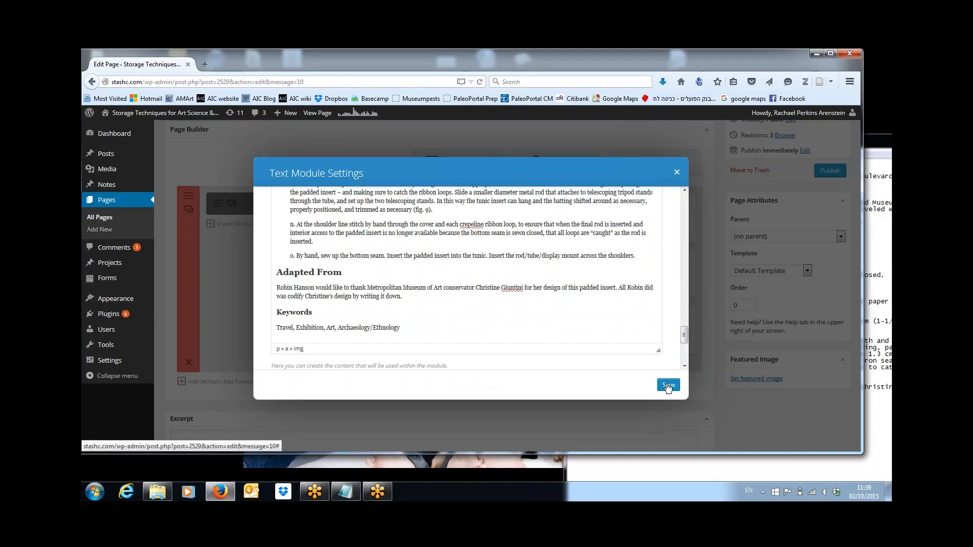
pyautogui.click(668, 387)
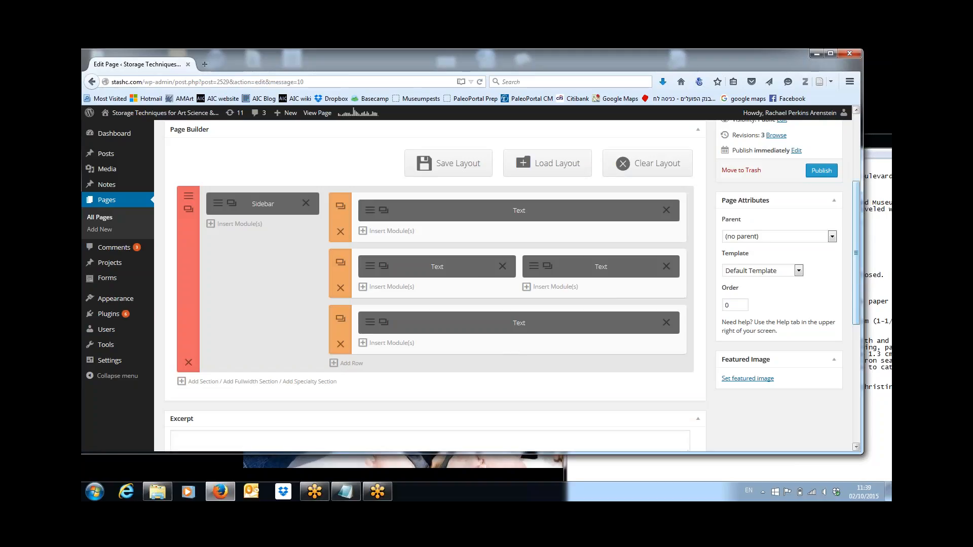
# Step: Save the tunic page as a draft and preview it in a new tab
pyautogui.moveTo(856, 285); pyautogui.dragTo(859, 205)
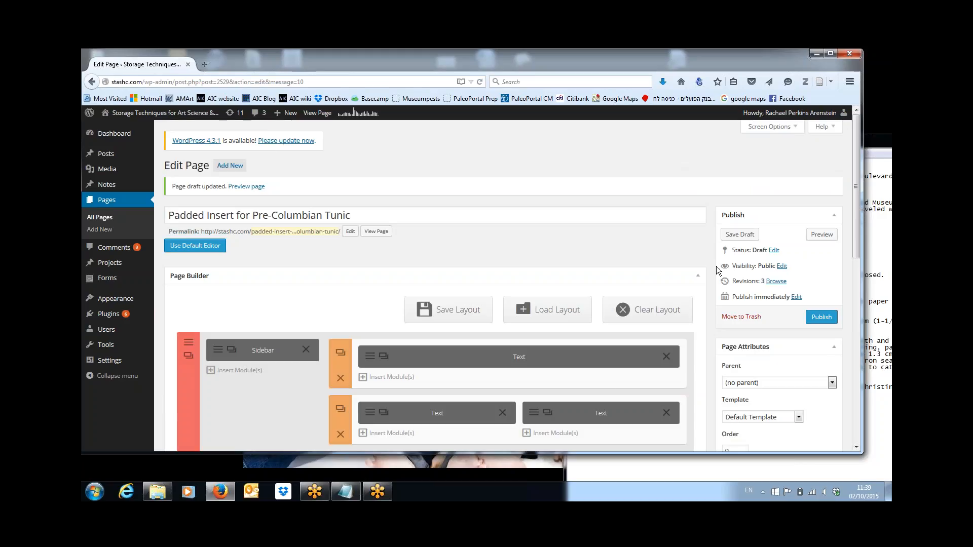
pyautogui.click(736, 237)
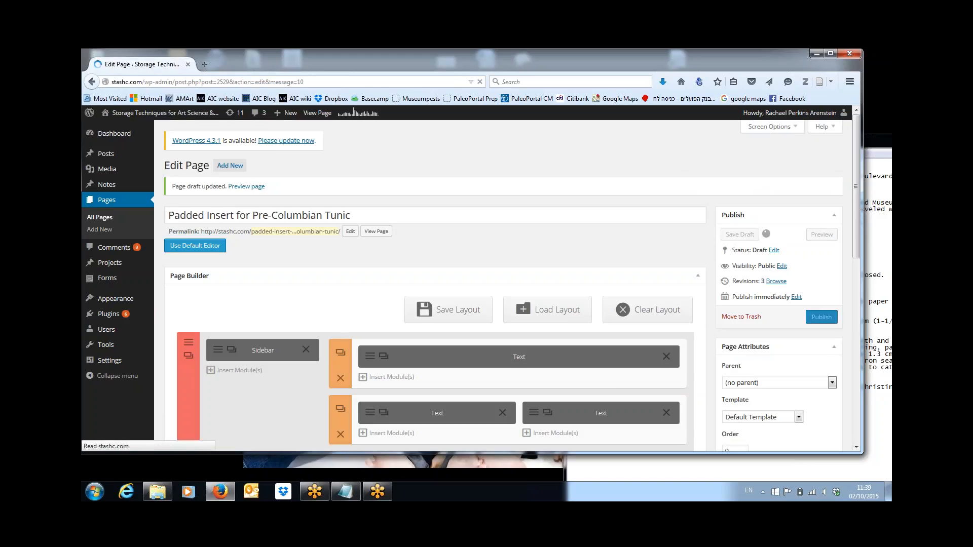
pyautogui.click(823, 234)
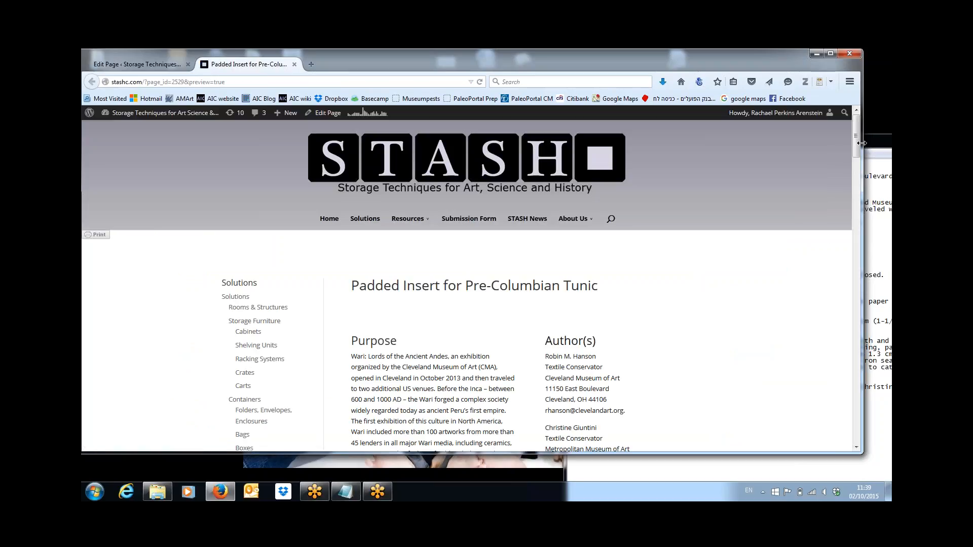
# Step: Scroll through the preview, then return to the Edit Page tab
pyautogui.moveTo(857, 142); pyautogui.dragTo(856, 176)
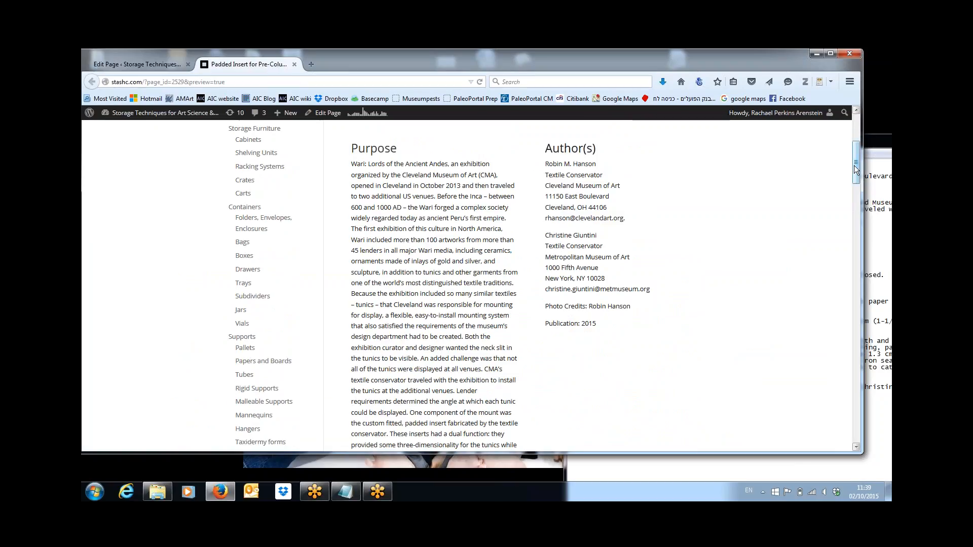
pyautogui.moveTo(855, 166); pyautogui.dragTo(852, 299)
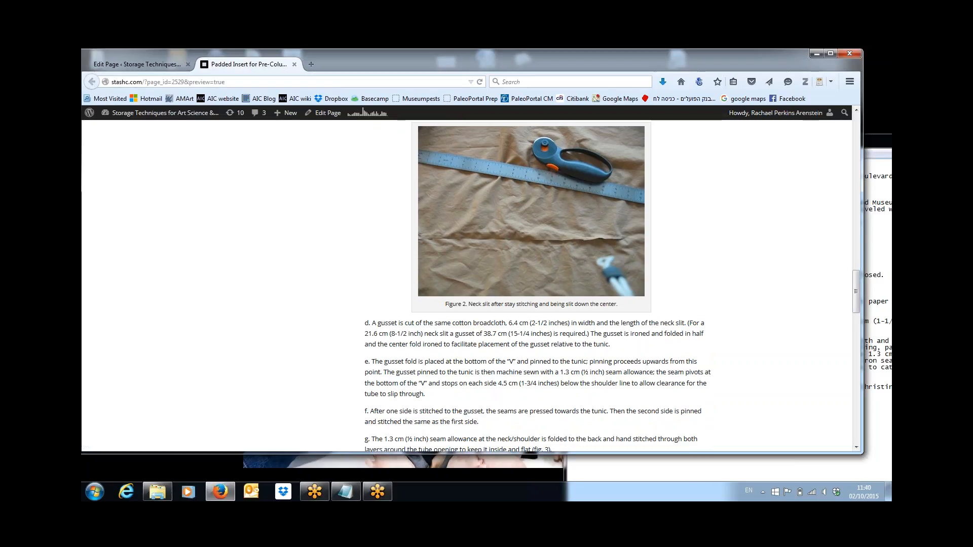
pyautogui.moveTo(856, 294); pyautogui.dragTo(855, 322)
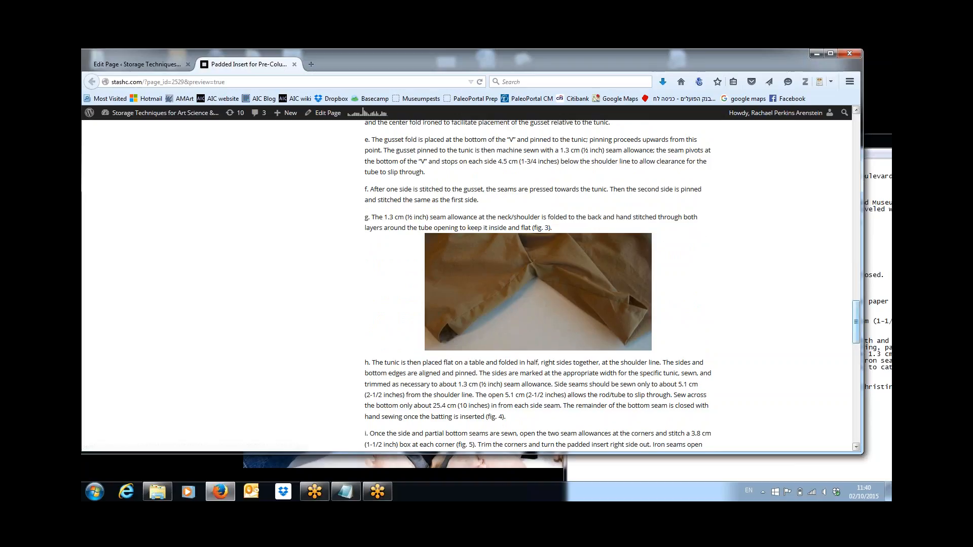
pyautogui.moveTo(858, 310); pyautogui.dragTo(840, 121)
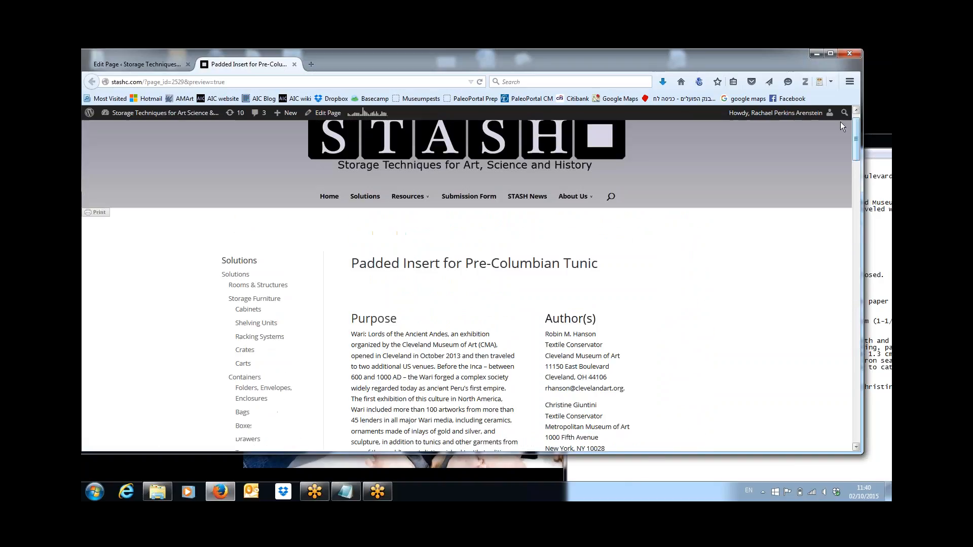
pyautogui.click(156, 64)
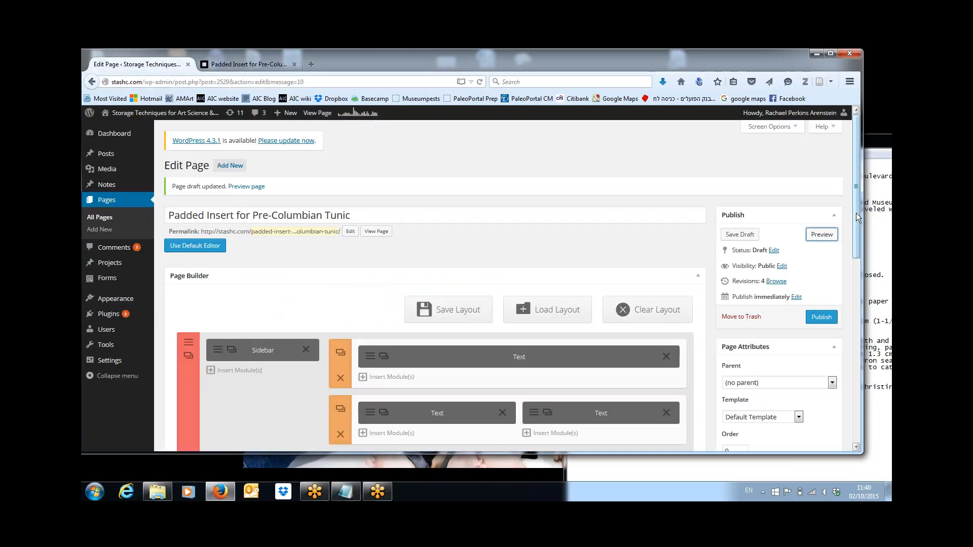
# Step: Open the bottom text module and the neck-slit photo's image details
pyautogui.moveTo(855, 223); pyautogui.dragTo(856, 305)
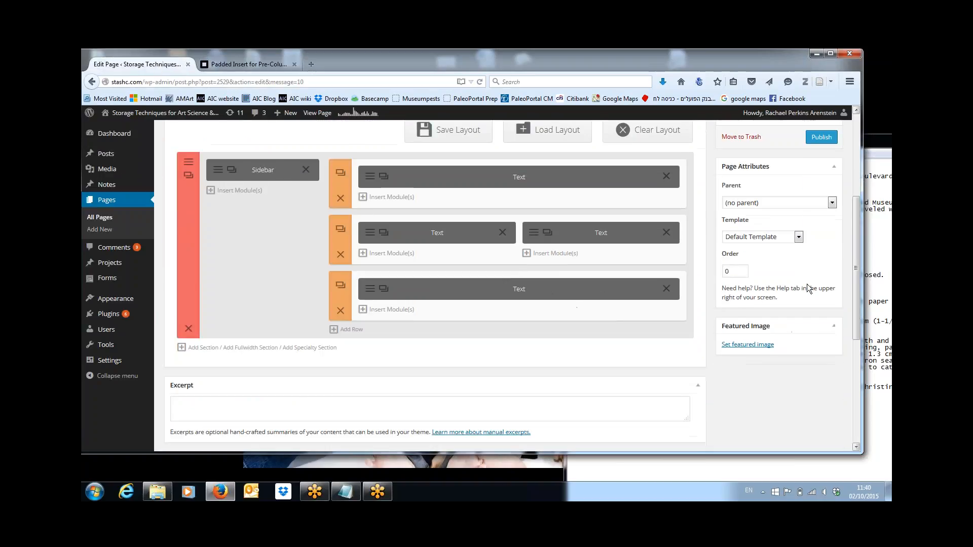
pyautogui.click(373, 288)
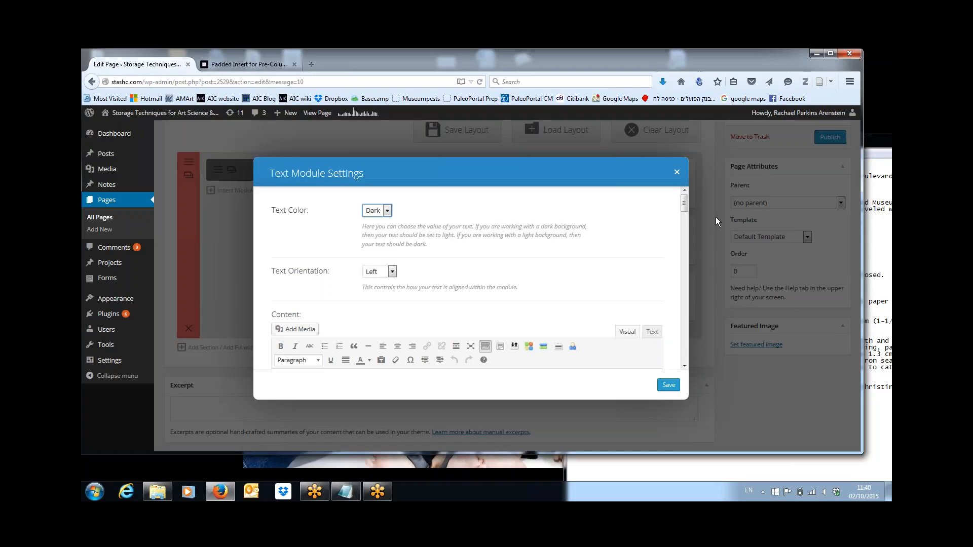
pyautogui.moveTo(683, 204); pyautogui.dragTo(682, 295)
pyautogui.click(372, 265)
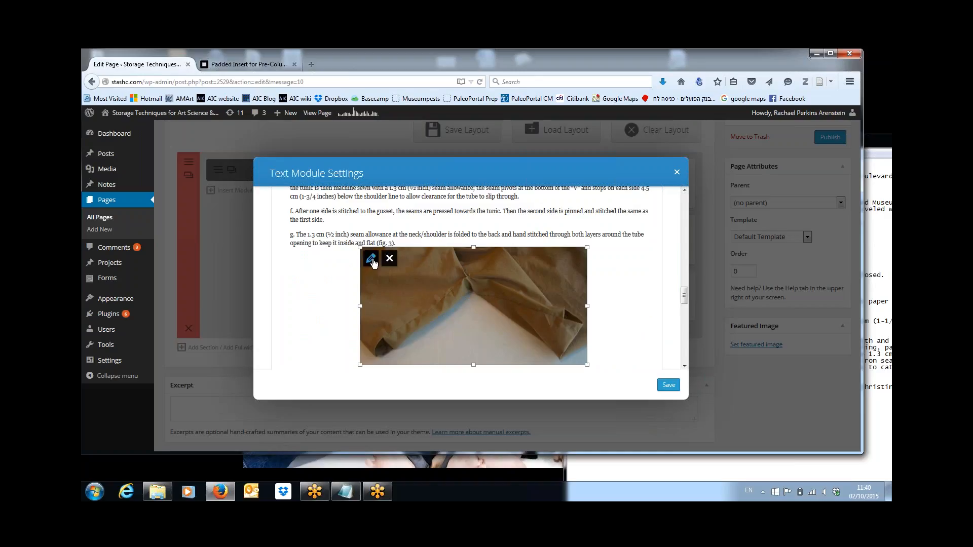
pyautogui.click(370, 258)
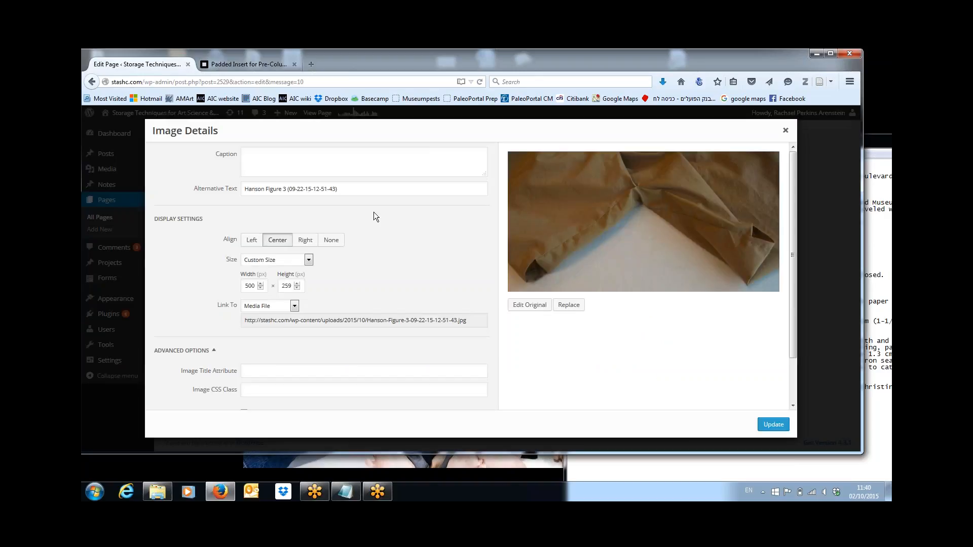
# Step: Paste 'Figure 3. Neck slit with completed gusset.' from the notes as the caption, update, and save
pyautogui.click(882, 170)
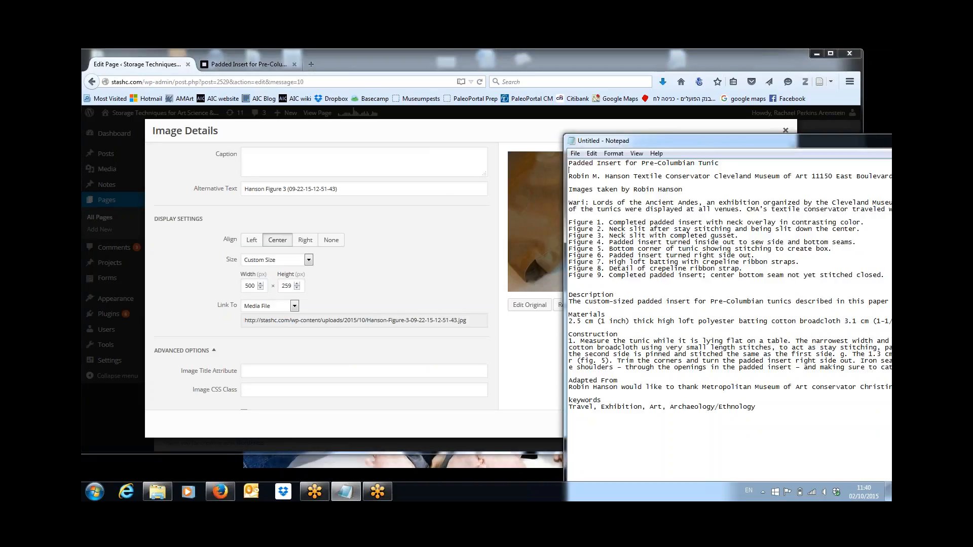
pyautogui.moveTo(568, 236); pyautogui.dragTo(748, 235)
pyautogui.hotkey('ctrl', 'c')
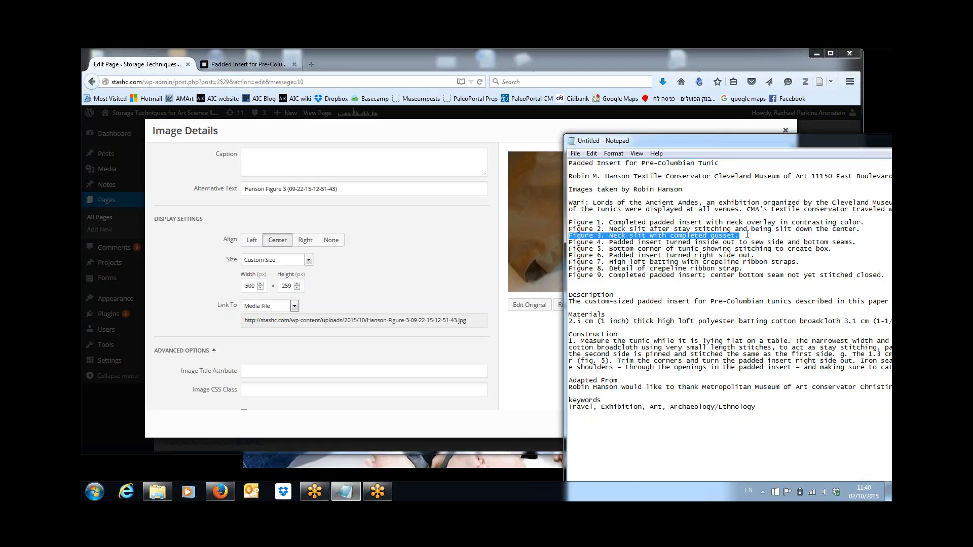
pyautogui.click(431, 157)
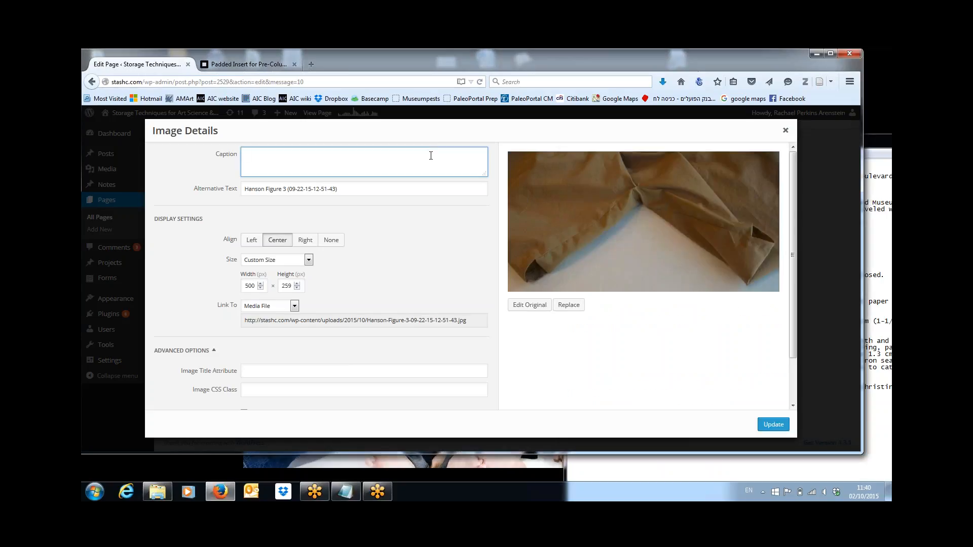
pyautogui.hotkey('ctrl', 'v')
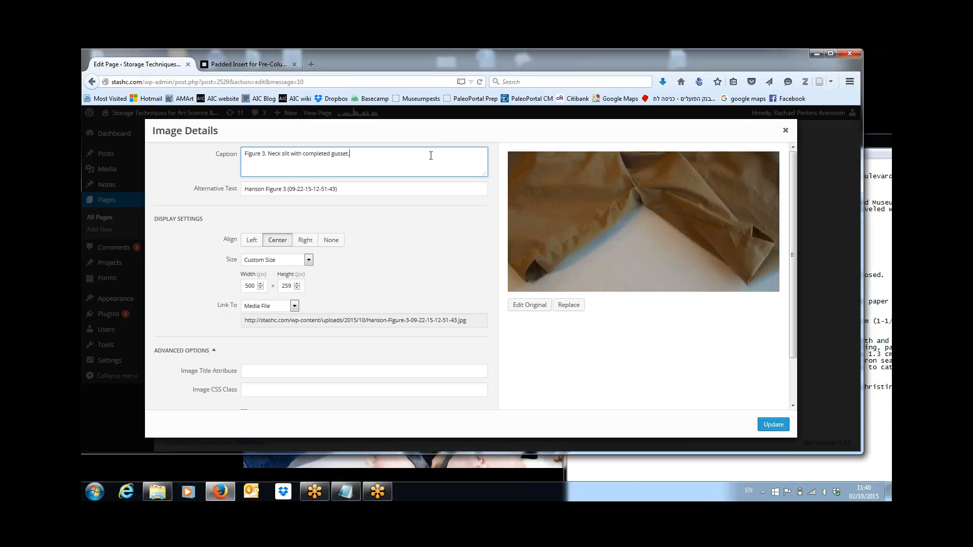
pyautogui.click(769, 426)
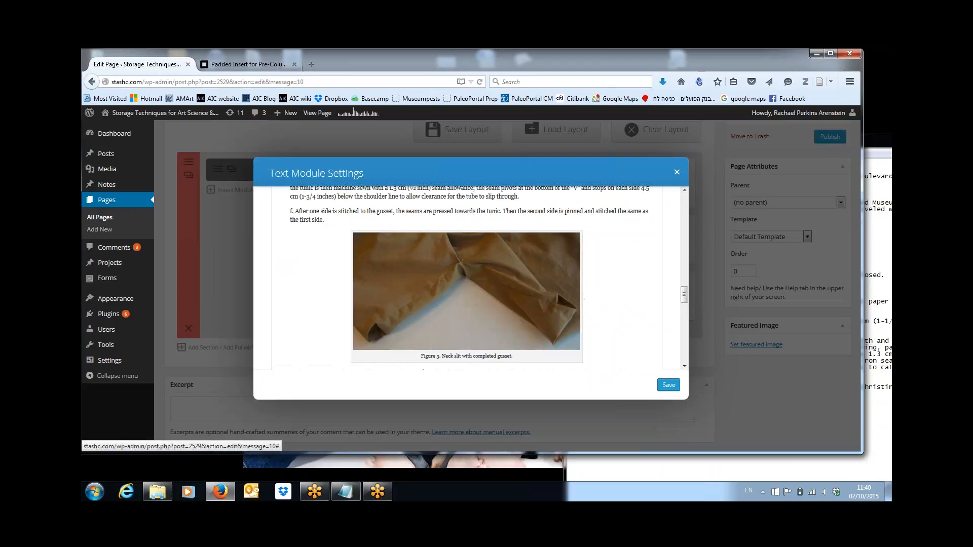
pyautogui.click(669, 385)
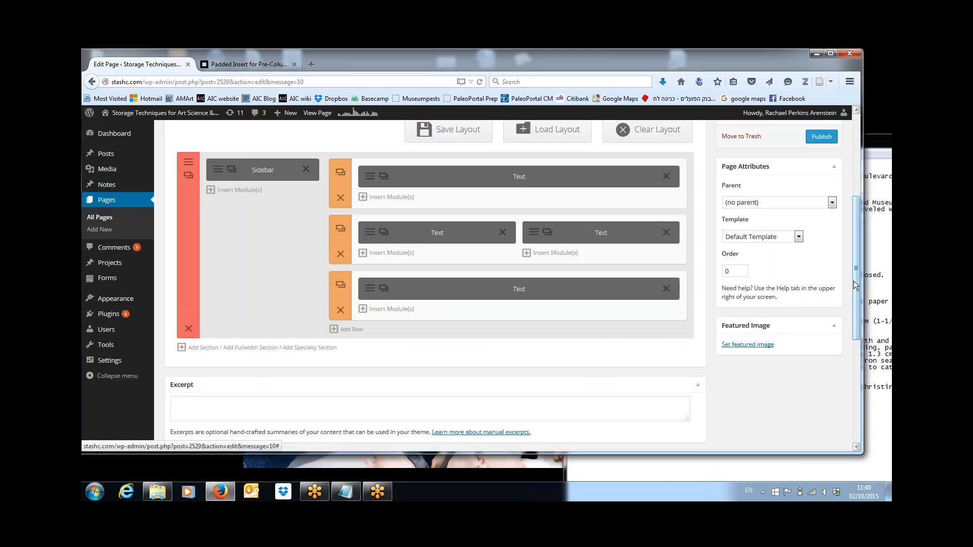
pyautogui.moveTo(853, 281); pyautogui.dragTo(850, 193)
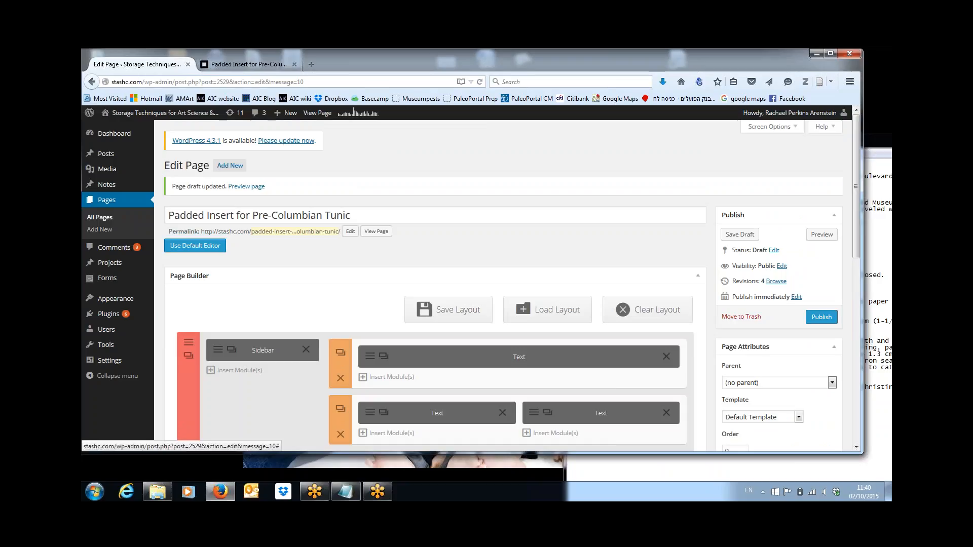
# Step: Publish the tunic page, view it live, then go back to Edit Page
pyautogui.click(821, 316)
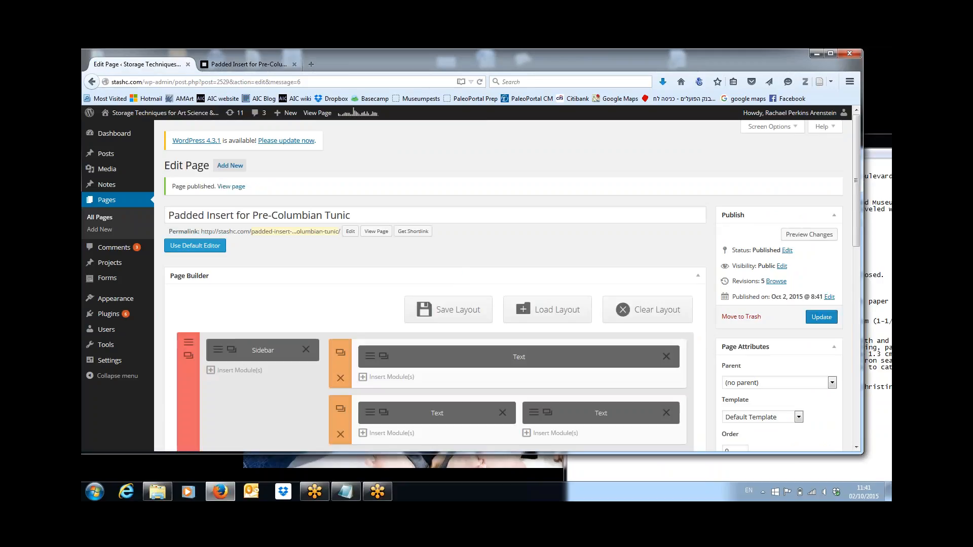
pyautogui.click(314, 115)
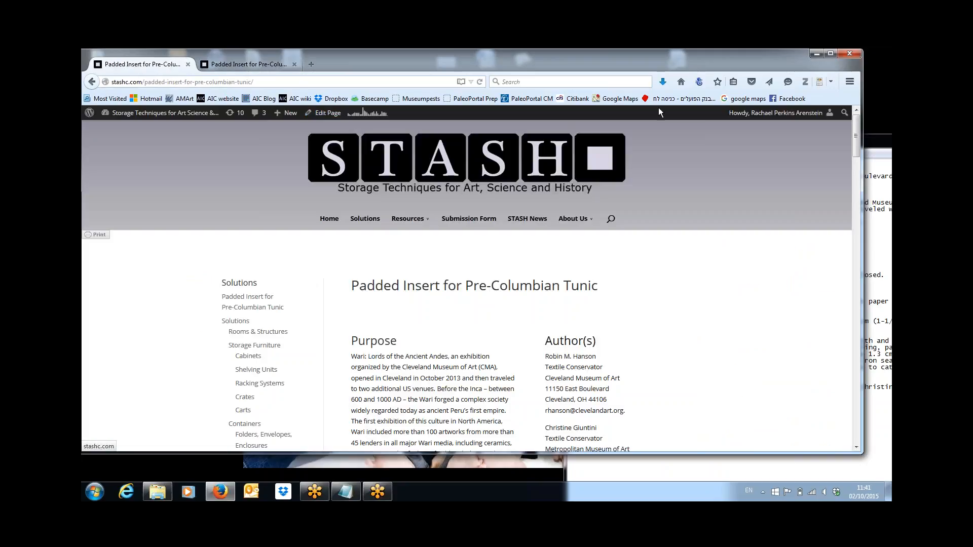
pyautogui.moveTo(855, 138); pyautogui.dragTo(856, 158)
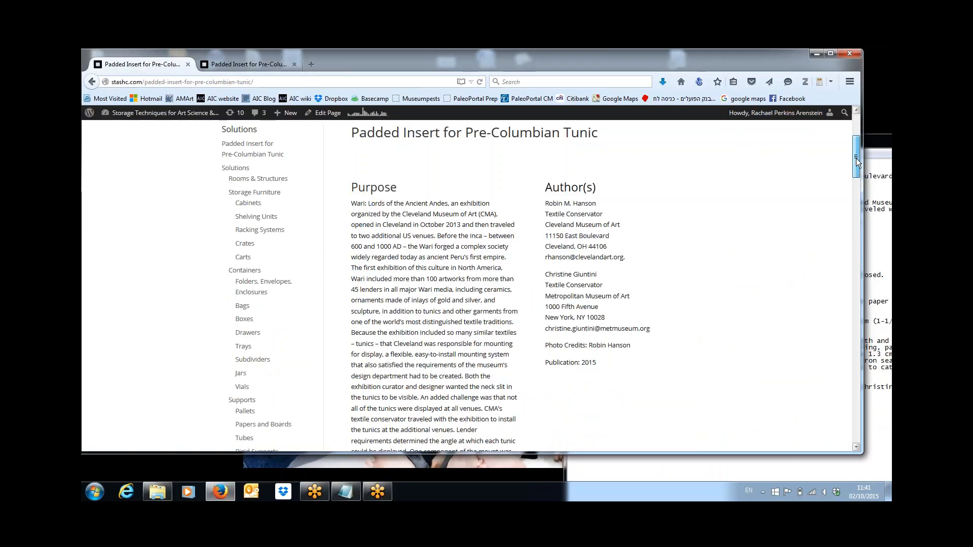
pyautogui.moveTo(856, 158); pyautogui.dragTo(856, 136)
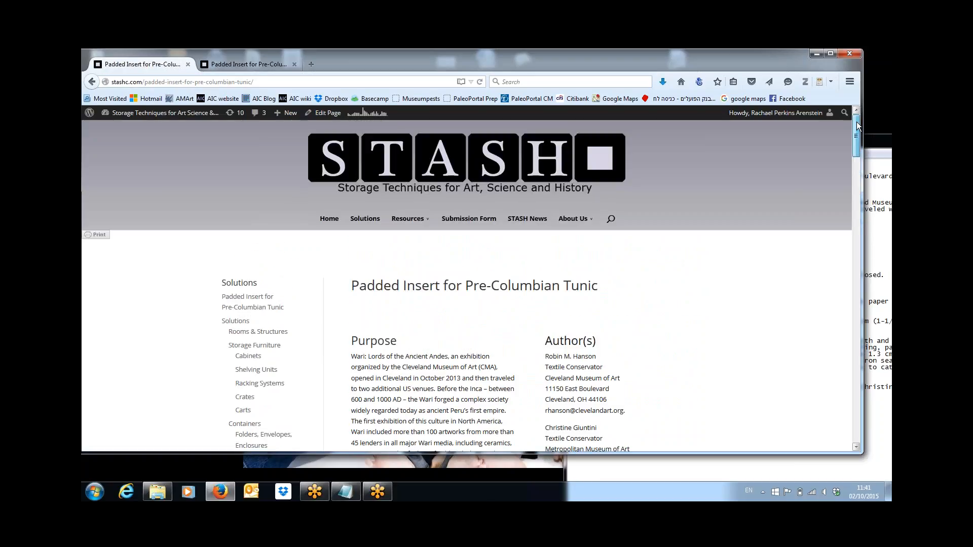
pyautogui.click(328, 113)
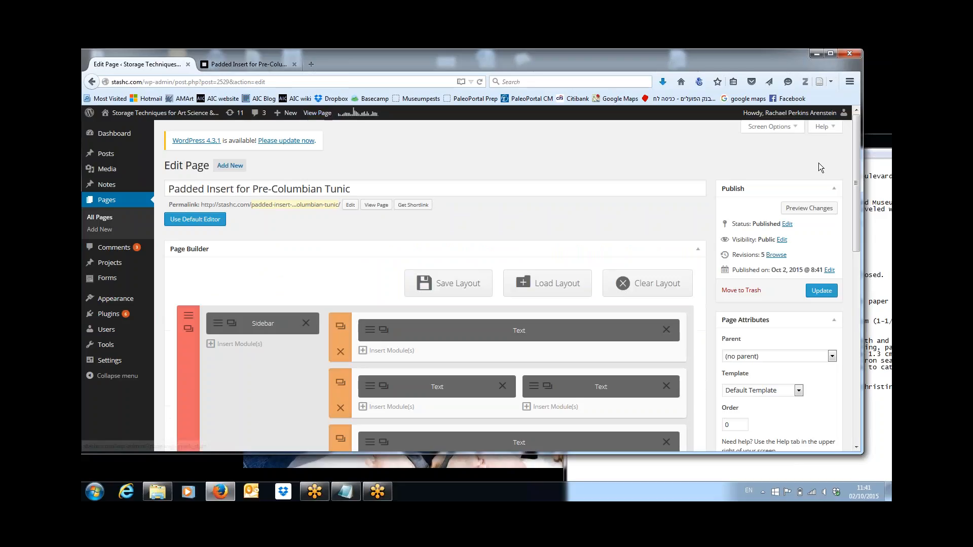
# Step: Browse the Page Attributes Parent dropdown down through the parent page options
pyautogui.moveTo(854, 163); pyautogui.dragTo(858, 178)
pyautogui.scroll(-1, 858, 177)
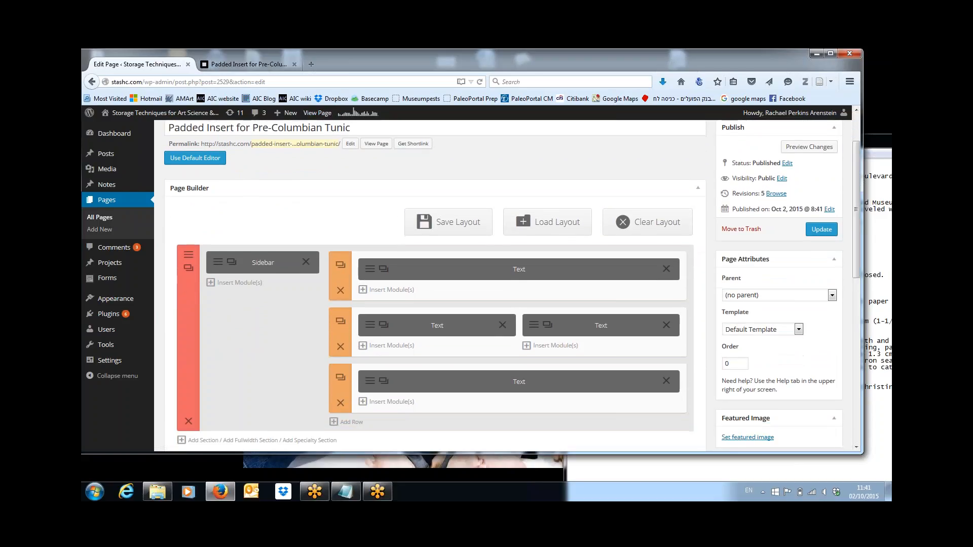
pyautogui.click(832, 295)
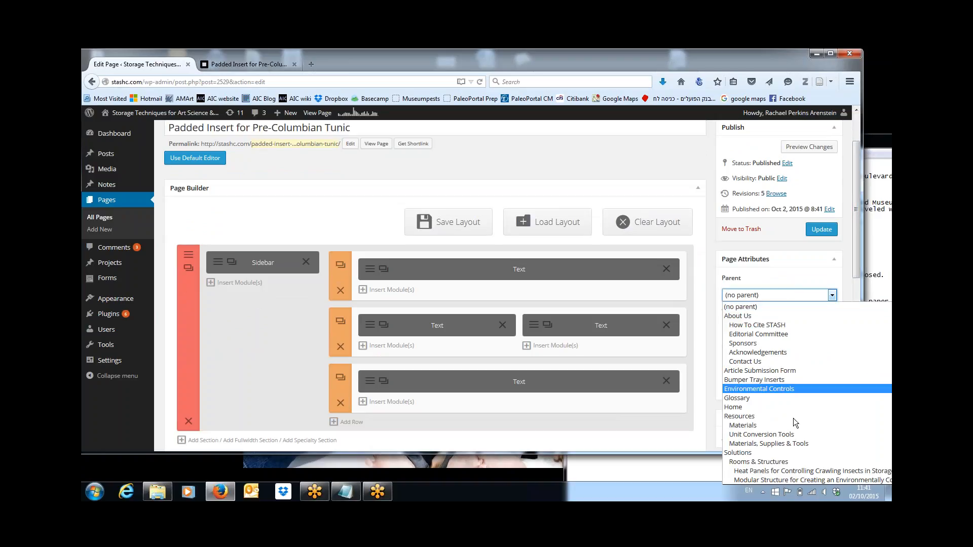
pyautogui.press('Down')
pyautogui.press('Down')
pyautogui.press('Down')
pyautogui.press('Down')
pyautogui.press('Down')
pyautogui.press('Down')
pyautogui.press('Down')
pyautogui.press('Down')
pyautogui.press('Down')
pyautogui.press('Down')
pyautogui.press('Down')
pyautogui.press('Down')
pyautogui.press('Down')
pyautogui.press('Down')
pyautogui.press('Down')
pyautogui.press('Down')
pyautogui.press('Down')
pyautogui.press('Down')
pyautogui.press('Down')
pyautogui.press('Down')
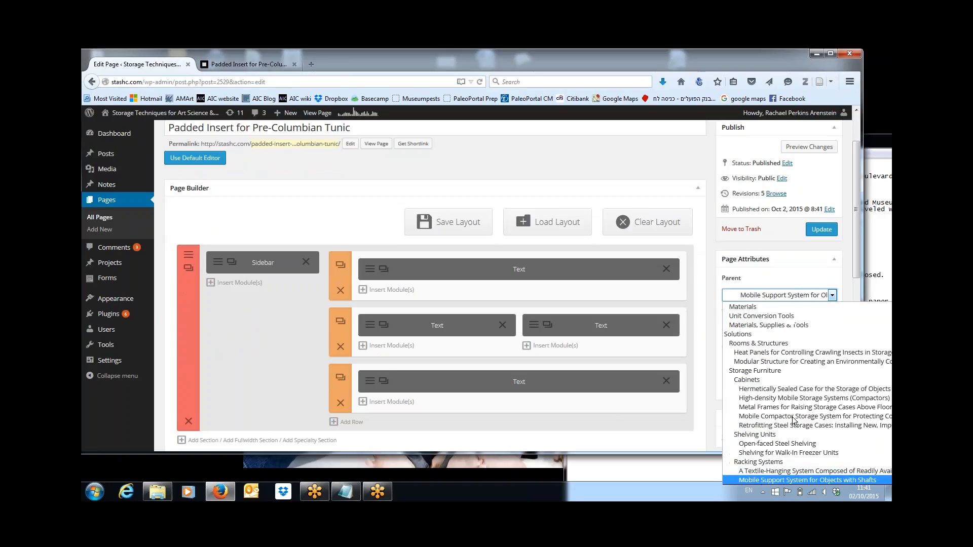
pyautogui.press('Down')
pyautogui.press('Down')
pyautogui.press('Down')
pyautogui.press('Down')
pyautogui.press('Down')
pyautogui.press('Down')
pyautogui.press('Down')
pyautogui.press('Down')
pyautogui.press('Down')
pyautogui.press('Down')
pyautogui.press('Down')
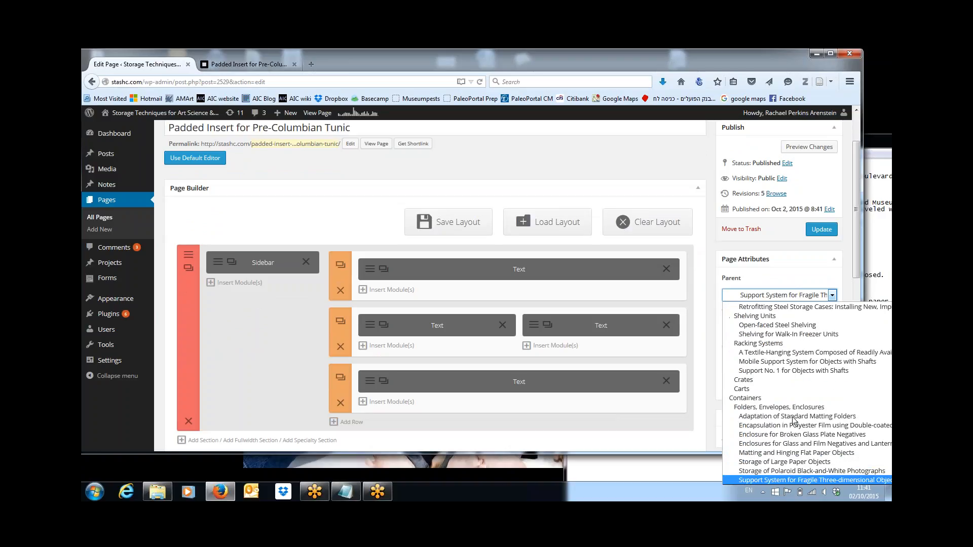
pyautogui.press('Down')
pyautogui.press('Down')
pyautogui.press('Down')
pyautogui.press('Down')
pyautogui.press('Down')
pyautogui.press('Down')
pyautogui.press('Down')
pyautogui.press('Down')
pyautogui.press('Down')
pyautogui.press('Down')
pyautogui.press('Down')
pyautogui.press('Down')
pyautogui.press('Down')
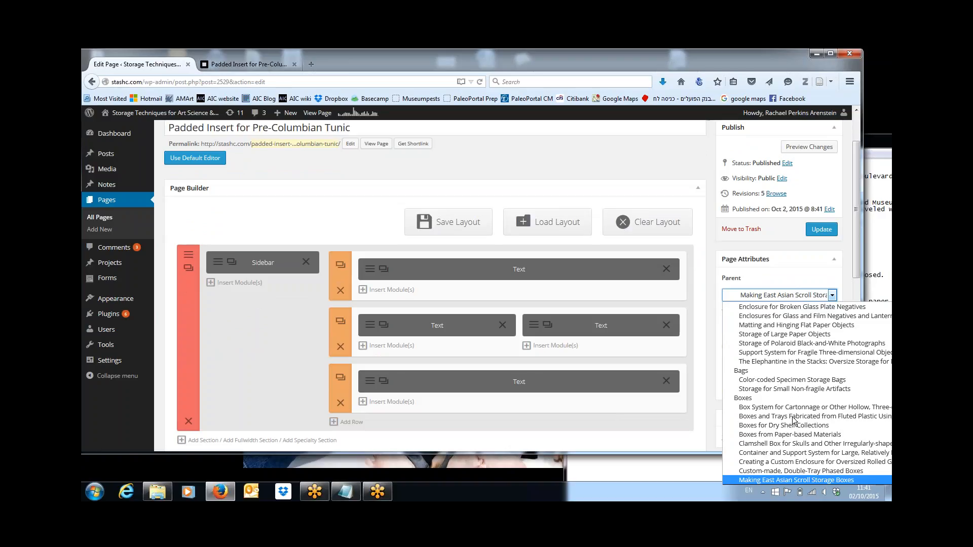
pyautogui.press('Down')
pyautogui.press('Down')
pyautogui.press('Down')
pyautogui.press('Down')
pyautogui.press('Down')
pyautogui.press('Down')
pyautogui.press('Down')
pyautogui.press('Down')
pyautogui.press('Down')
pyautogui.press('Down')
pyautogui.press('Down')
pyautogui.press('Down')
pyautogui.press('Down')
pyautogui.press('Down')
pyautogui.press('Down')
pyautogui.press('Down')
pyautogui.press('Down')
pyautogui.press('Down')
pyautogui.press('Down')
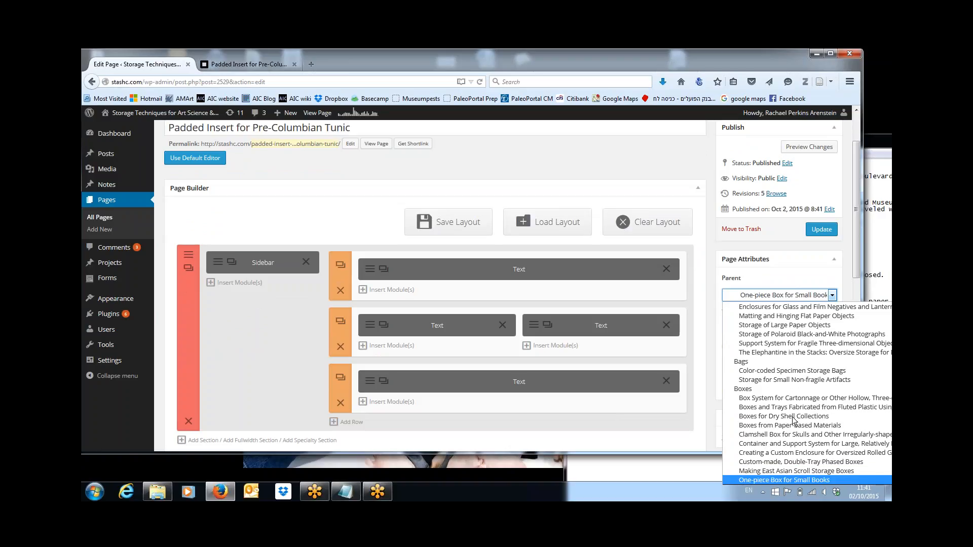
pyautogui.press('Down')
pyautogui.press('Down')
pyautogui.press('Down')
pyautogui.press('Down')
pyautogui.press('Down')
pyautogui.press('Down')
pyautogui.press('Down')
pyautogui.press('Down')
pyautogui.press('Down')
pyautogui.press('Down')
pyautogui.press('Down')
pyautogui.press('Down')
pyautogui.press('Down')
pyautogui.press('Down')
pyautogui.press('Down')
pyautogui.press('Down')
pyautogui.press('Down')
pyautogui.press('Down')
pyautogui.press('Down')
pyautogui.press('Down')
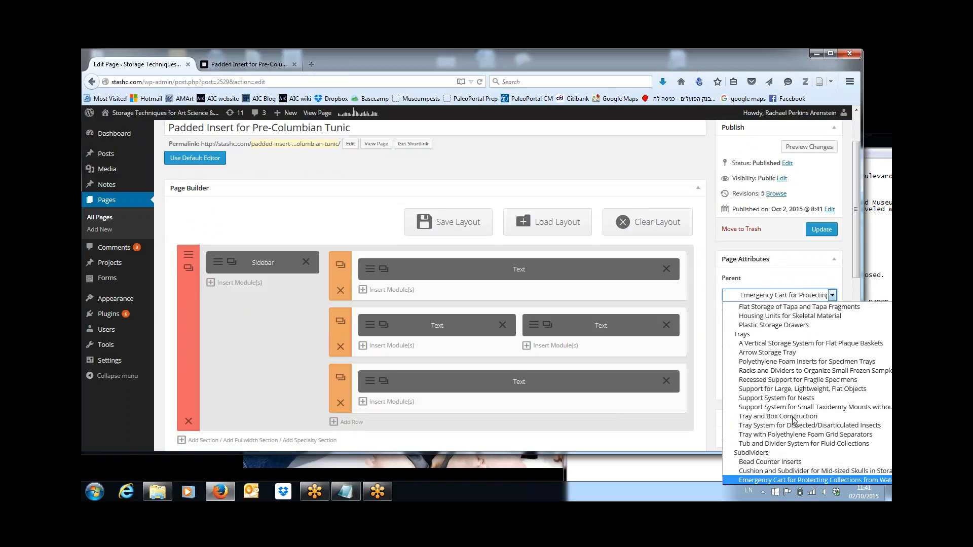
pyautogui.press('Down')
pyautogui.press('Down')
pyautogui.press('Down')
pyautogui.press('Down')
pyautogui.press('Down')
pyautogui.press('Down')
pyautogui.press('Down')
pyautogui.press('Down')
pyautogui.press('Down')
pyautogui.press('Down')
pyautogui.press('Down')
pyautogui.press('Down')
pyautogui.press('Down')
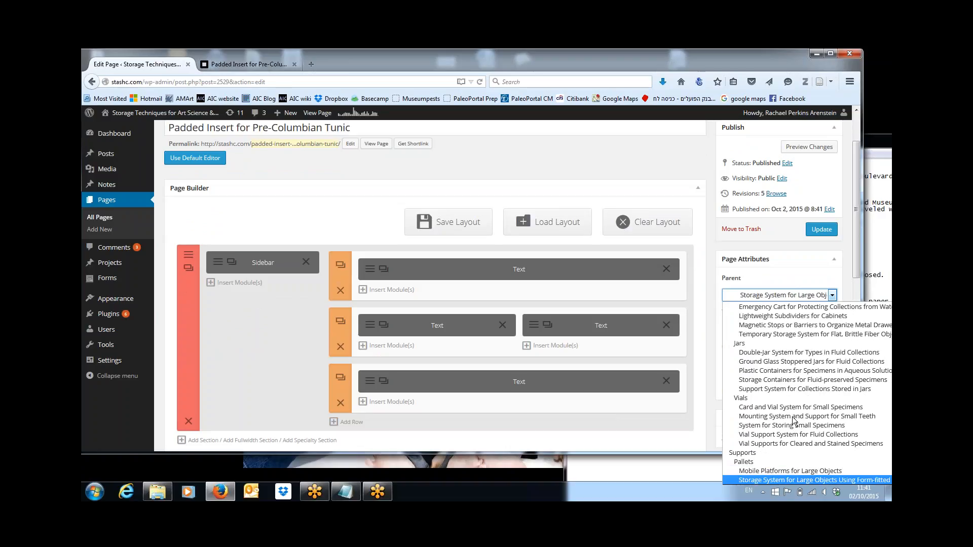
pyautogui.press('Down')
pyautogui.press('Down')
pyautogui.press('Down')
pyautogui.press('Down')
pyautogui.press('Down')
pyautogui.press('Down')
pyautogui.press('Down')
pyautogui.press('Down')
pyautogui.press('Down')
pyautogui.press('Down')
pyautogui.press('Down')
pyautogui.press('Down')
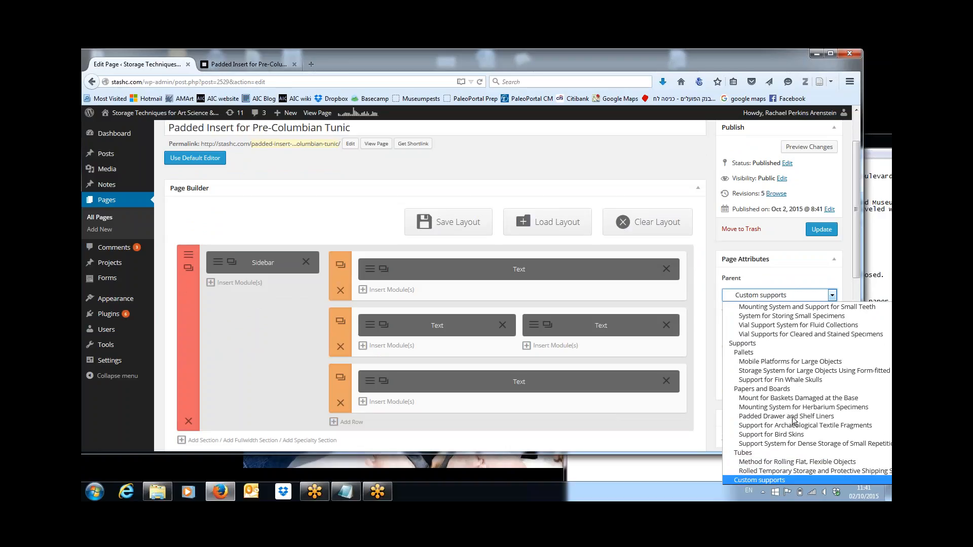
pyautogui.press('Down')
pyautogui.press('Down')
pyautogui.press('Down')
pyautogui.press('Down')
pyautogui.press('Down')
pyautogui.press('Down')
pyautogui.press('Down')
pyautogui.press('Down')
pyautogui.press('Down')
pyautogui.press('Down')
pyautogui.press('Down')
pyautogui.press('Down')
pyautogui.press('Down')
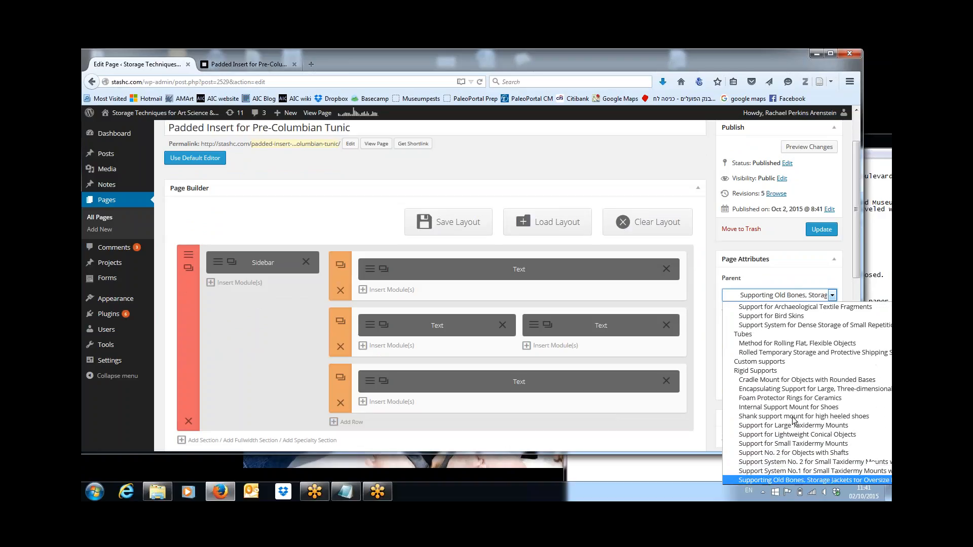
pyautogui.press('Down')
pyautogui.press('Down')
pyautogui.press('Down')
pyautogui.press('Down')
pyautogui.press('Down')
pyautogui.press('Down')
pyautogui.press('Down')
pyautogui.press('Down')
pyautogui.press('Down')
pyautogui.press('Down')
pyautogui.press('Down')
pyautogui.press('Down')
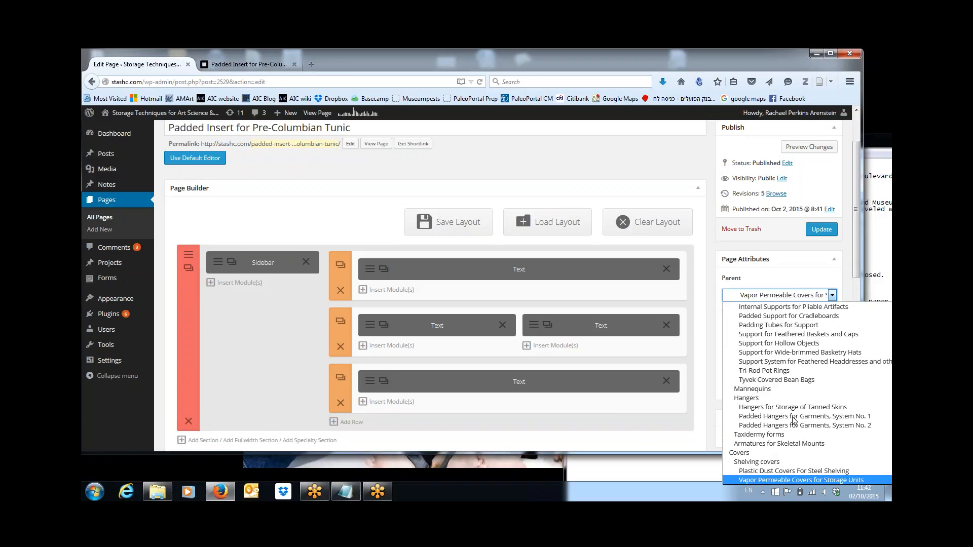
pyautogui.press('Down')
pyautogui.press('Down')
pyautogui.press('Down')
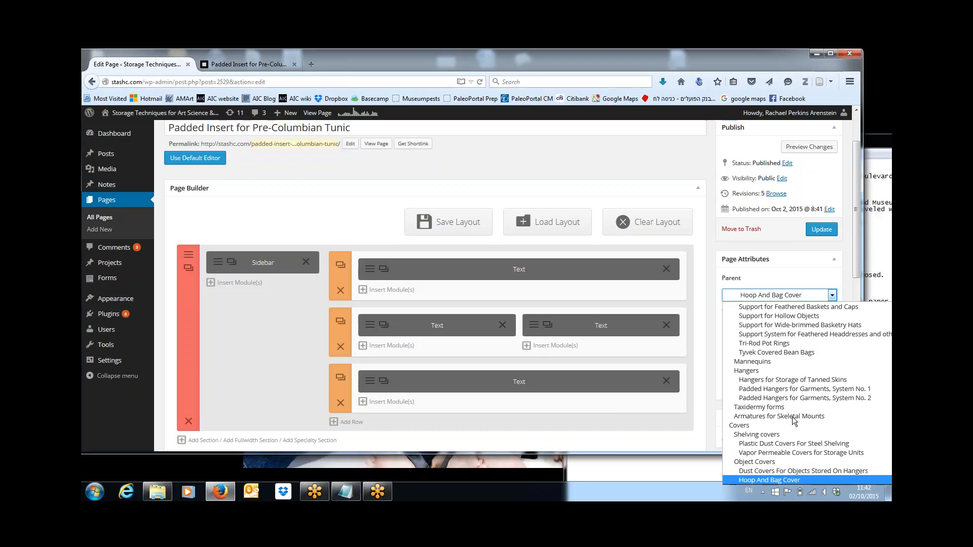
pyautogui.press('Down')
pyautogui.press('Down')
pyautogui.press('Down')
pyautogui.press('Down')
pyautogui.press('Down')
pyautogui.press('Down')
pyautogui.press('Down')
pyautogui.press('Down')
pyautogui.press('Down')
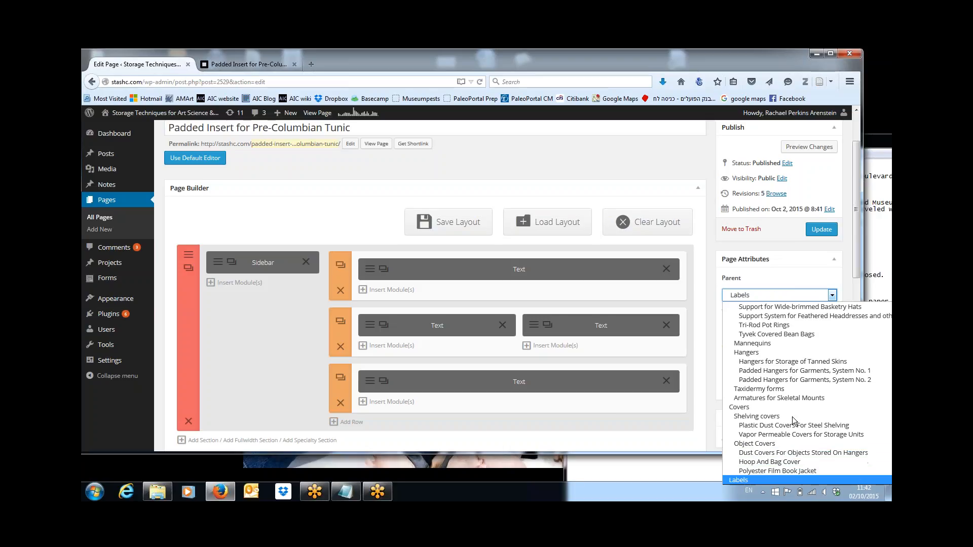
pyautogui.press('Down')
pyautogui.press('Down')
pyautogui.press('Down')
pyautogui.press('Down')
pyautogui.press('Down')
pyautogui.press('Down')
pyautogui.press('Down')
pyautogui.press('Down')
pyautogui.press('Down')
pyautogui.press('Down')
pyautogui.press('Down')
pyautogui.press('Down')
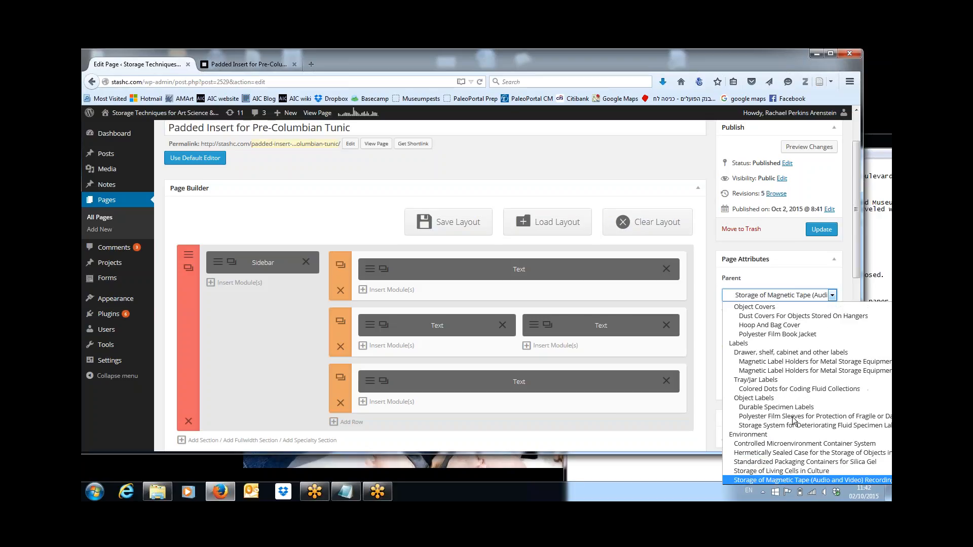
# Step: Choose Mannequins as the parent page and update the page
pyautogui.press('Up')
pyautogui.press('Up')
pyautogui.press('Up')
pyautogui.press('Up')
pyautogui.press('Up')
pyautogui.press('Up')
pyautogui.press('Up')
pyautogui.press('Up')
pyautogui.press('Up')
pyautogui.press('Up')
pyautogui.press('Up')
pyautogui.press('Up')
pyautogui.press('Up')
pyautogui.press('Up')
pyautogui.press('Up')
pyautogui.press('Up')
pyautogui.press('Up')
pyautogui.press('Up')
pyautogui.press('Up')
pyautogui.press('Up')
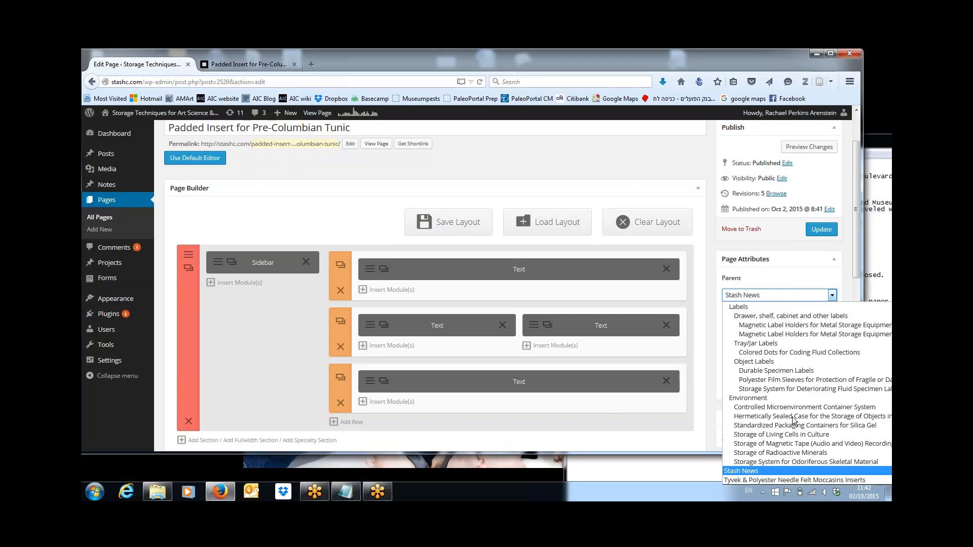
pyautogui.press('Up')
pyautogui.press('Up')
pyautogui.press('Up')
pyautogui.press('Up')
pyautogui.press('Up')
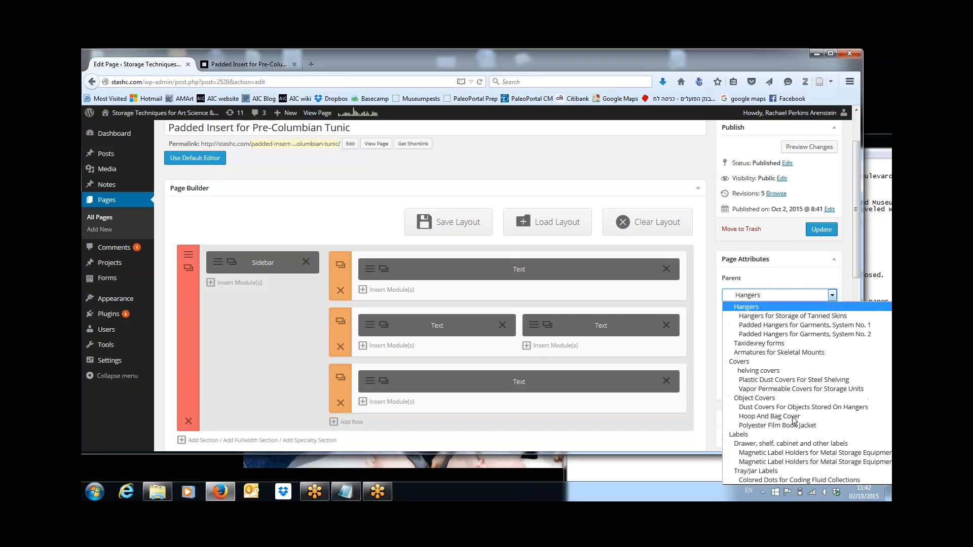
pyautogui.press('Down')
pyautogui.press('Down')
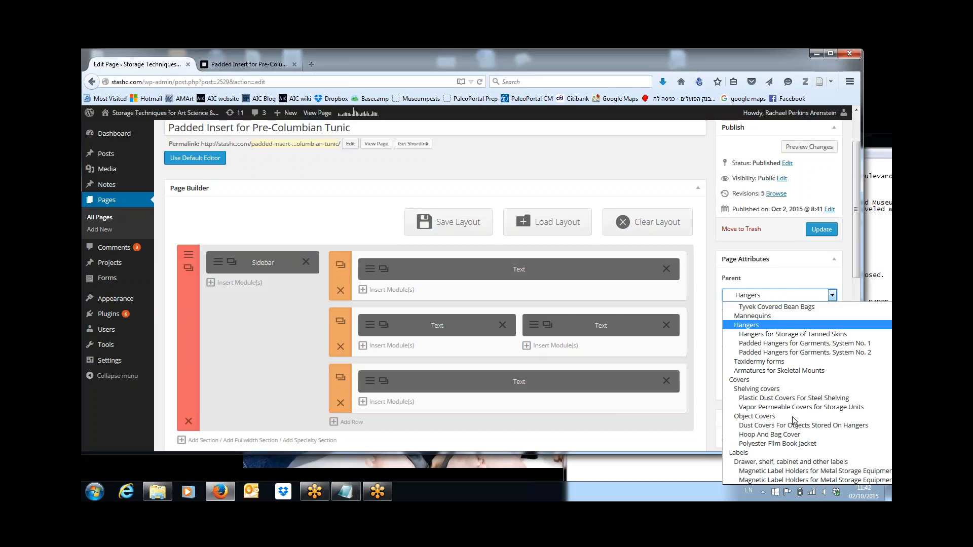
pyautogui.press('Up')
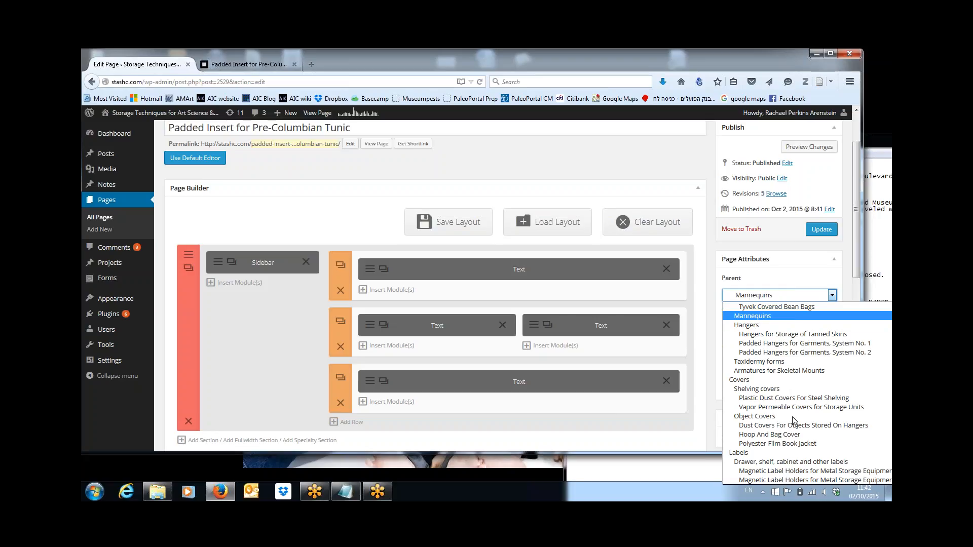
pyautogui.click(751, 317)
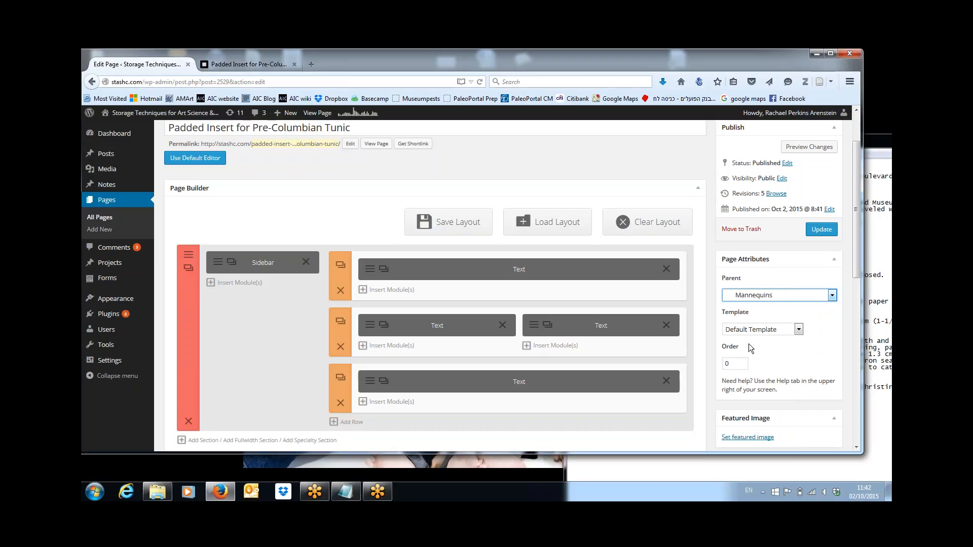
pyautogui.click(821, 230)
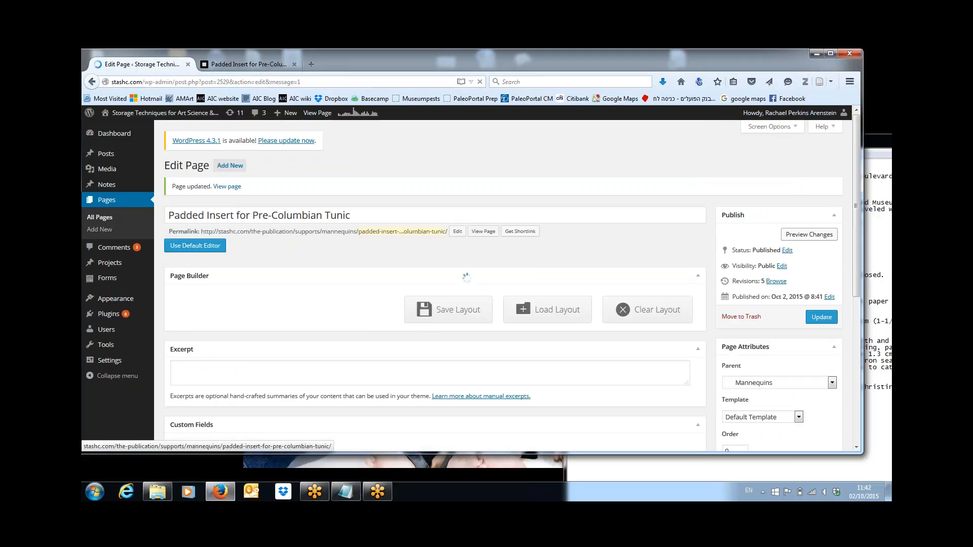
# Step: Copy the page's shortlink and expand the Pages: Solutions widget under Appearance > Widgets
pyautogui.click(522, 232)
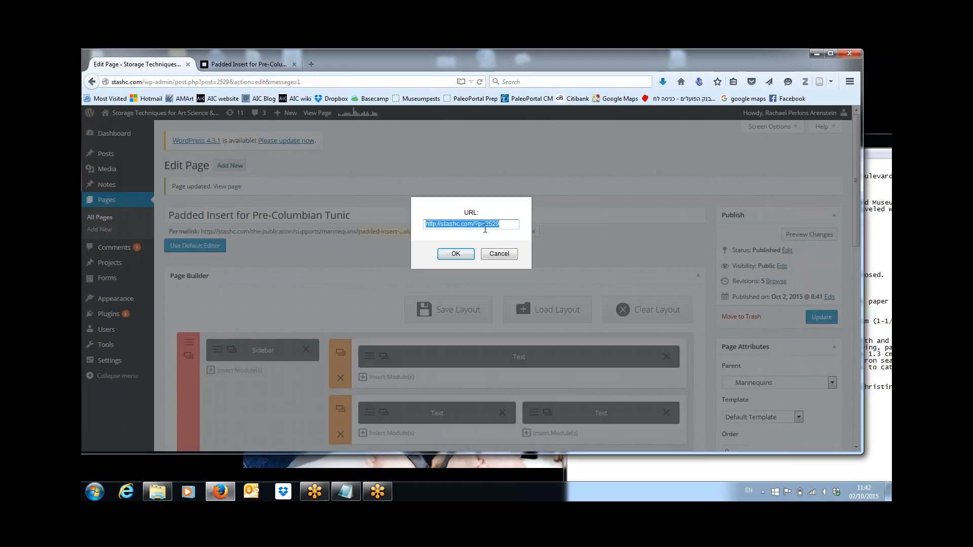
pyautogui.click(456, 254)
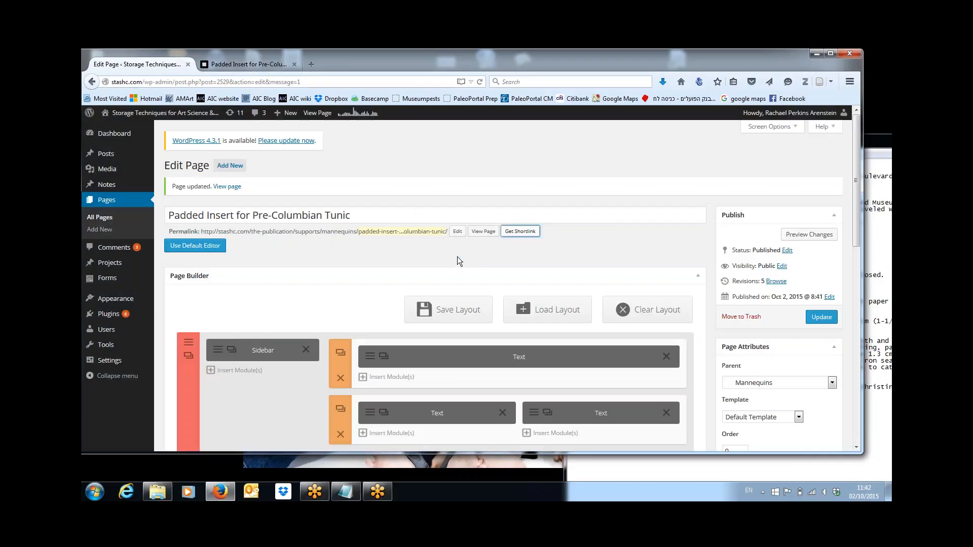
pyautogui.moveTo(107, 281)
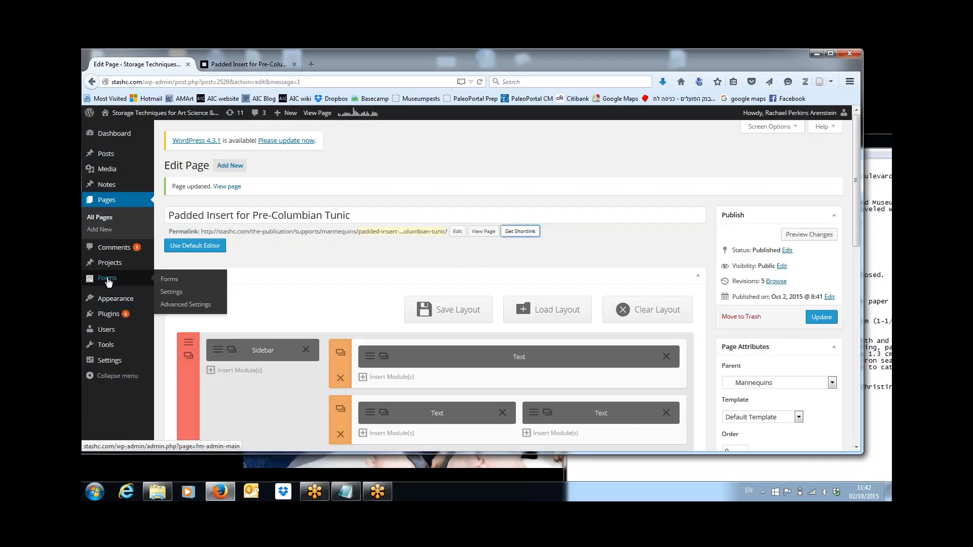
pyautogui.moveTo(105, 303)
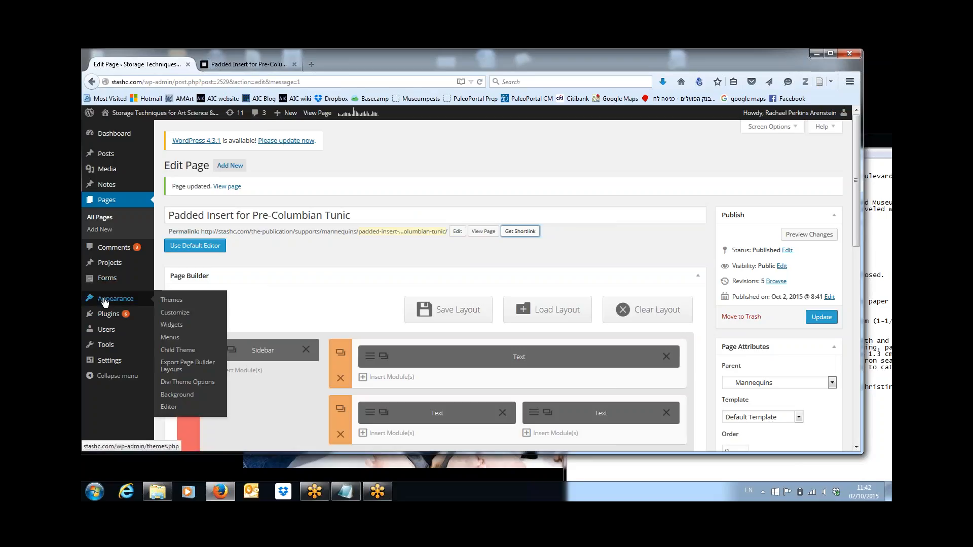
pyautogui.click(169, 327)
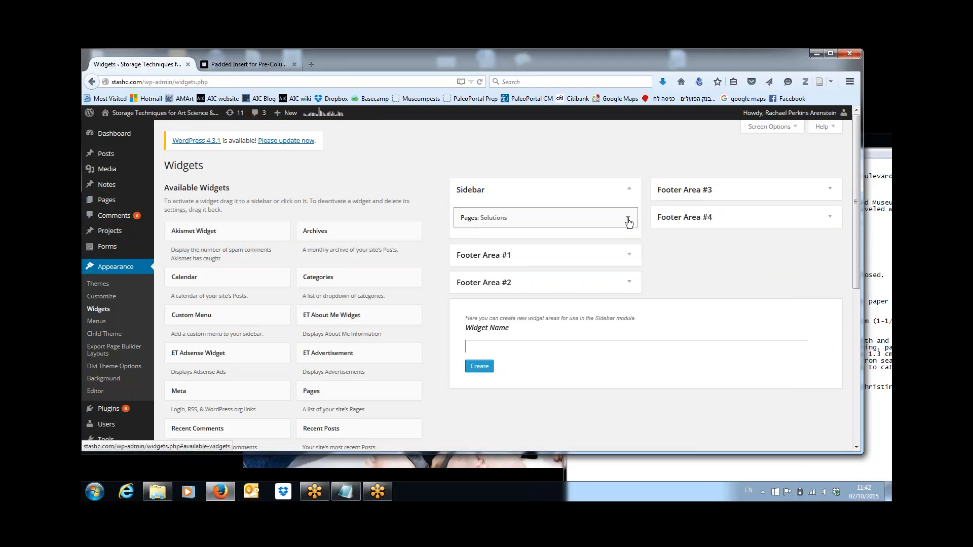
pyautogui.click(628, 222)
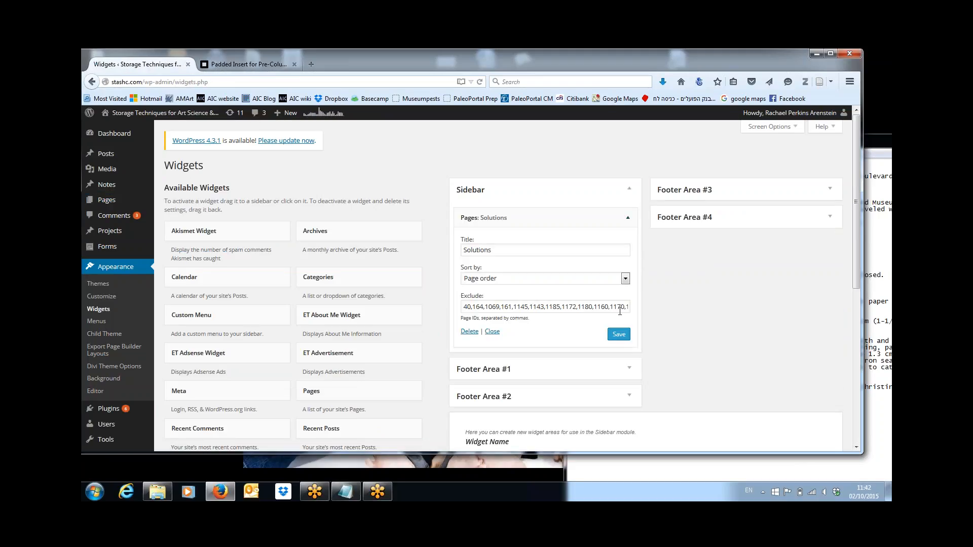
# Step: Append page ID 2529 to the widget's Exclude list and save the widget
pyautogui.click(619, 308)
pyautogui.press('End')
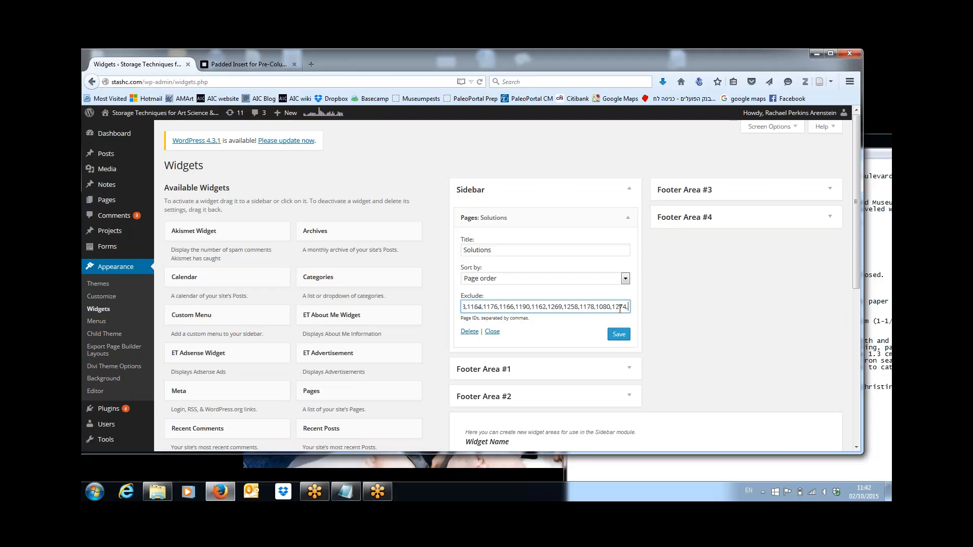
pyautogui.write(',')
pyautogui.press('Right')
pyautogui.press('Right')
pyautogui.press('Right')
pyautogui.press('Right')
pyautogui.press('Right')
pyautogui.press('Right')
pyautogui.press('Right')
pyautogui.press('Right')
pyautogui.press('Right')
pyautogui.press('Right')
pyautogui.press('Right')
pyautogui.press('Right')
pyautogui.press('Right')
pyautogui.press('Right')
pyautogui.press('Right')
pyautogui.press('Right')
pyautogui.press('Right')
pyautogui.press('Right')
pyautogui.press('Right')
pyautogui.press('Right')
pyautogui.press('Right')
pyautogui.press('Right')
pyautogui.press('Right')
pyautogui.press('Right')
pyautogui.press('Right')
pyautogui.press('Right')
pyautogui.press('Right')
pyautogui.press('Right')
pyautogui.press('Right')
pyautogui.press('Right')
pyautogui.press('Right')
pyautogui.press('Right')
pyautogui.press('Right')
pyautogui.press('Right')
pyautogui.press('Right')
pyautogui.press('Right')
pyautogui.press('Right')
pyautogui.press('Right')
pyautogui.press('Right')
pyautogui.press('Right')
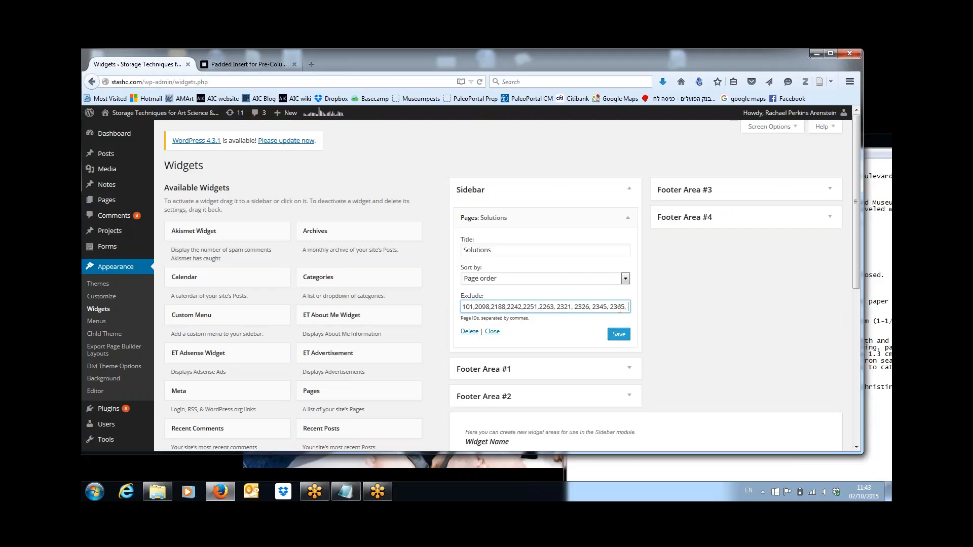
pyautogui.write(', 2338, 2501,')
pyautogui.write('http://stashc.com/?p=2529')
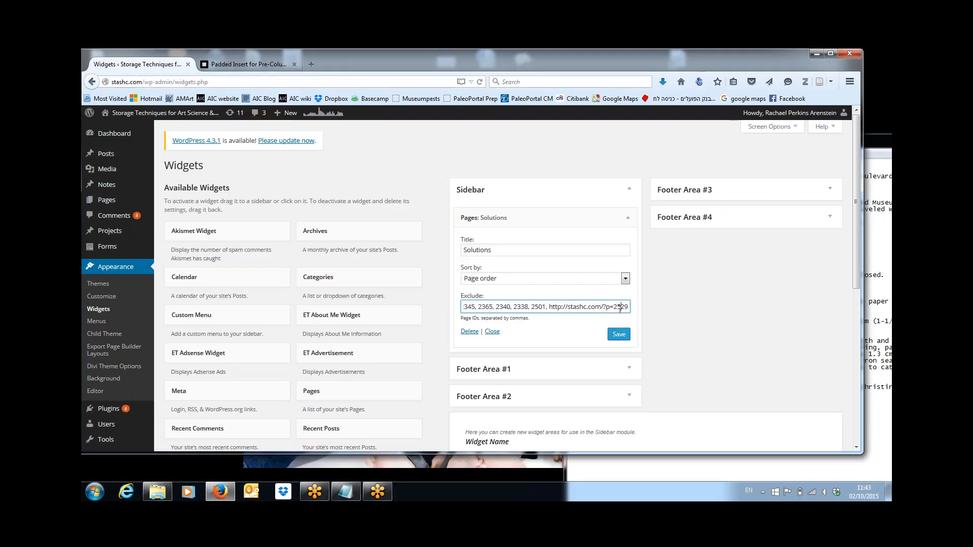
pyautogui.hotkey('shift', 'Left')
pyautogui.hotkey('shift', 'Left')
pyautogui.hotkey('shift', 'Left')
pyautogui.hotkey('shift', 'Left')
pyautogui.hotkey('shift', 'Left')
pyautogui.hotkey('shift', 'Left')
pyautogui.hotkey('shift', 'Left')
pyautogui.hotkey('shift', 'Left')
pyautogui.hotkey('shift', 'Left')
pyautogui.hotkey('shift', 'Left')
pyautogui.hotkey('shift', 'Left')
pyautogui.hotkey('shift', 'Left')
pyautogui.hotkey('shift', 'Left')
pyautogui.hotkey('shift', 'Left')
pyautogui.hotkey('shift', 'Left')
pyautogui.hotkey('shift', 'Left')
pyautogui.hotkey('shift', 'Left')
pyautogui.hotkey('shift', 'Left')
pyautogui.hotkey('shift', 'Left')
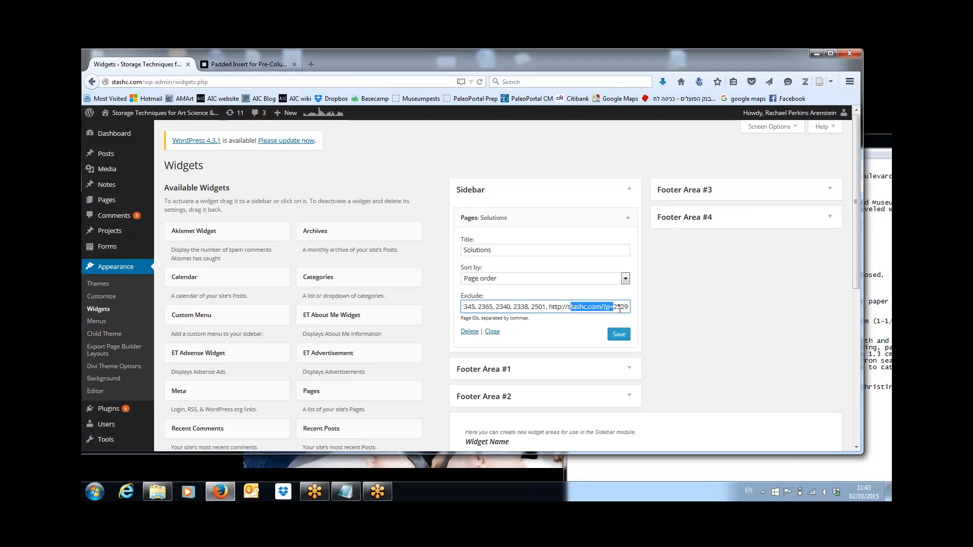
pyautogui.press('BackSpace')
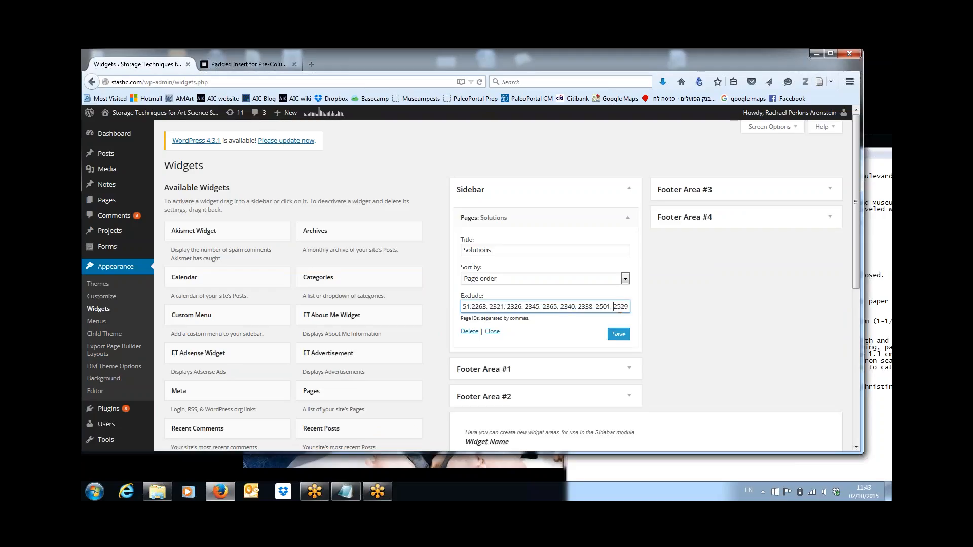
pyautogui.click(619, 335)
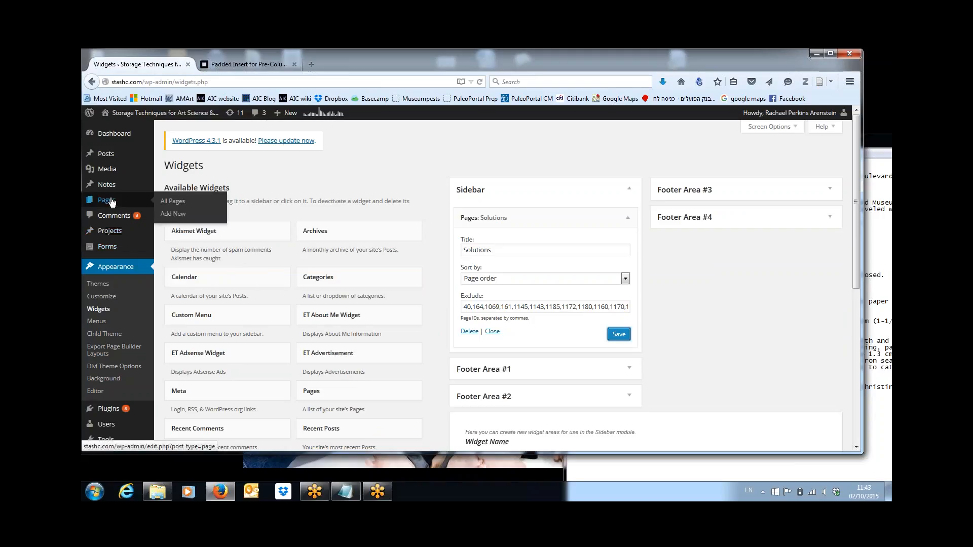
# Step: Open the Exclude Page List admin note for editing
pyautogui.moveTo(110, 192)
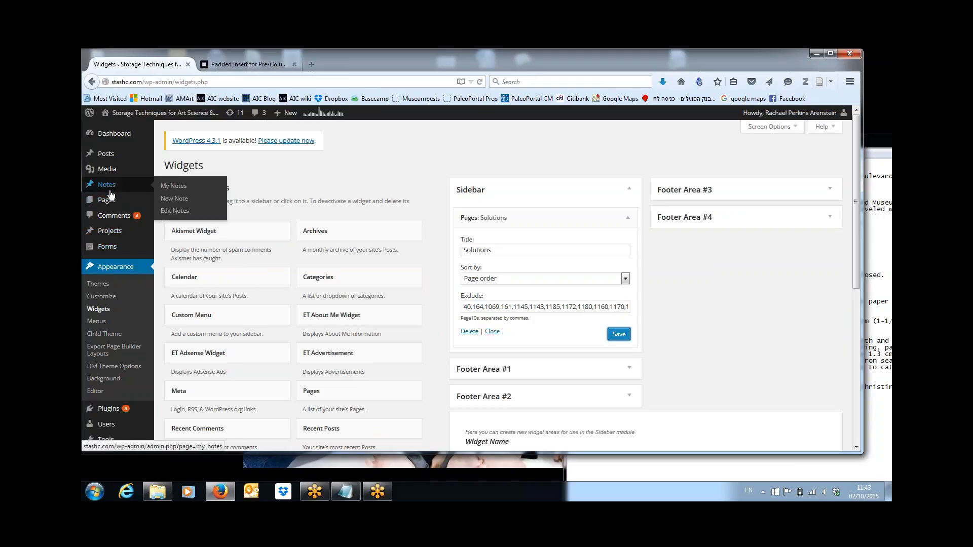
pyautogui.click(178, 188)
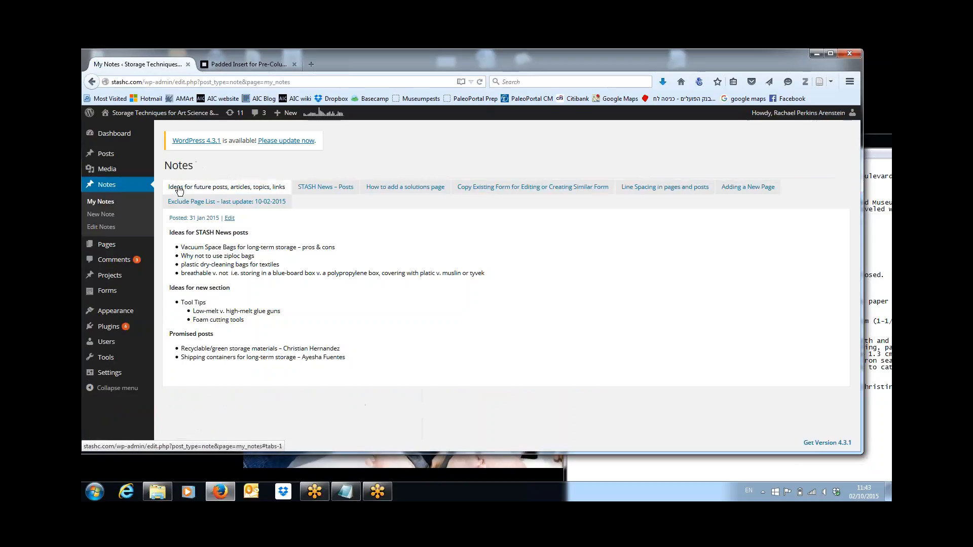
pyautogui.click(245, 206)
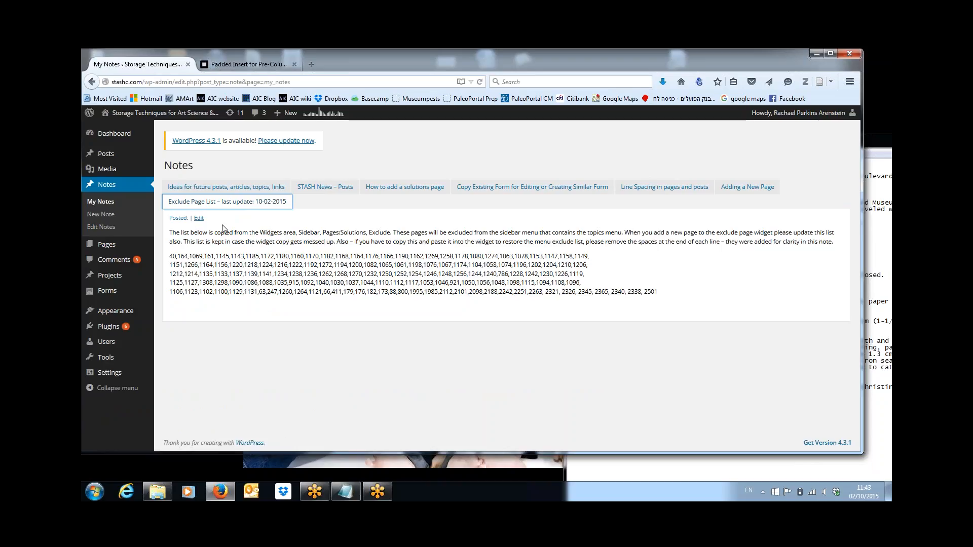
pyautogui.click(203, 219)
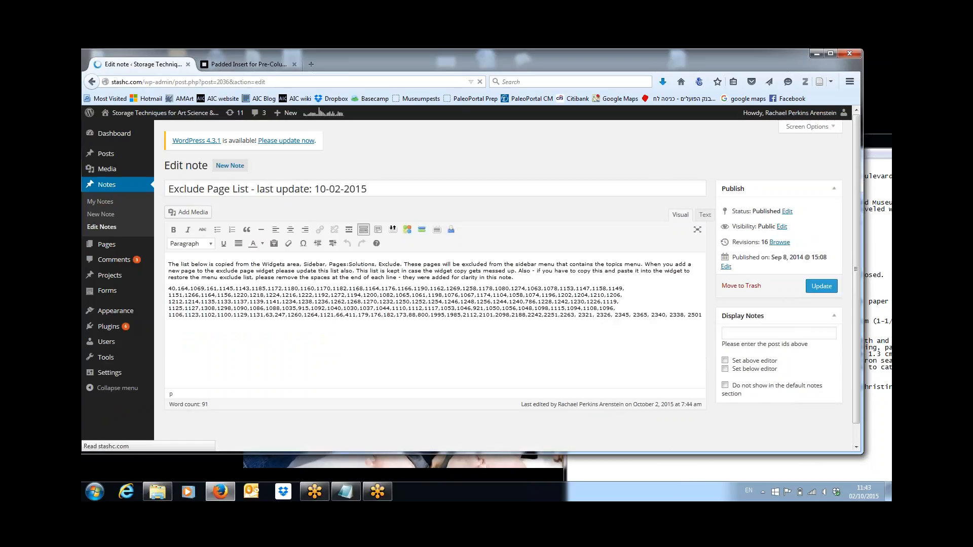
# Step: Add page ID 2529 after 2501 in the note and update it
pyautogui.click(640, 334)
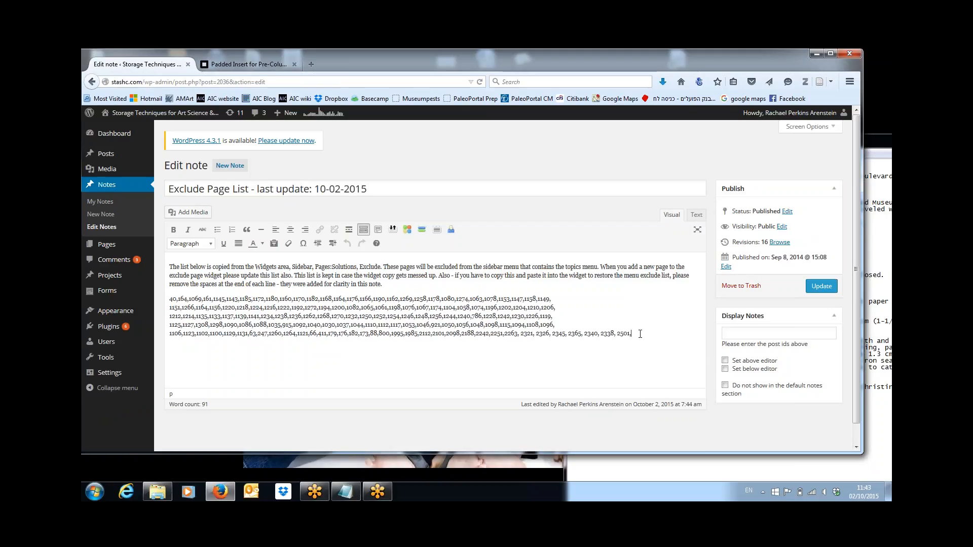
pyautogui.write('http://stashc.com/?p=2529')
pyautogui.hotkey('ctrl', 'shift', 'Left')
pyautogui.hotkey('ctrl', 'shift', 'Left')
pyautogui.hotkey('ctrl', 'shift', 'Left')
pyautogui.hotkey('ctrl', 'shift', 'Left')
pyautogui.hotkey('ctrl', 'shift', 'Left')
pyautogui.hotkey('ctrl', 'shift', 'Left')
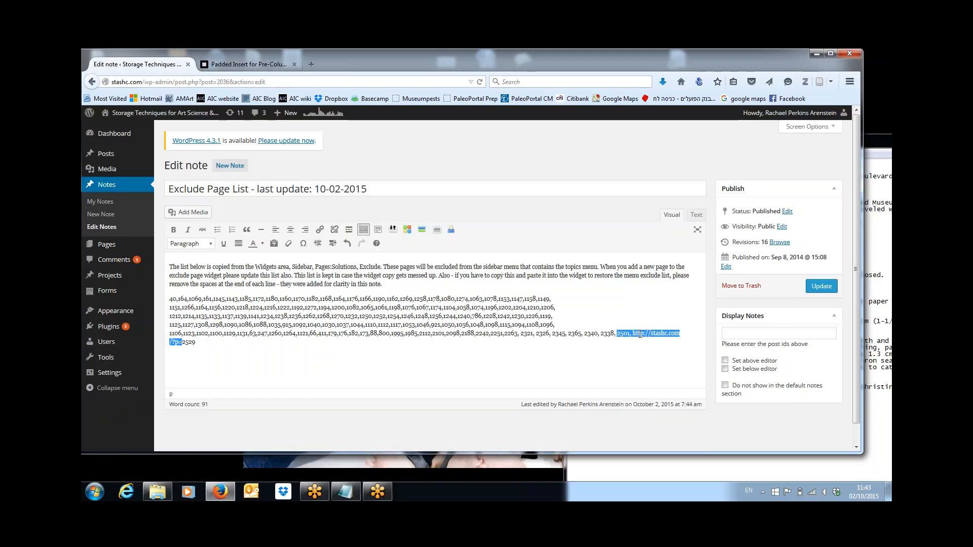
pyautogui.hotkey('ctrl', 'shift', 'Right')
pyautogui.press('BackSpace')
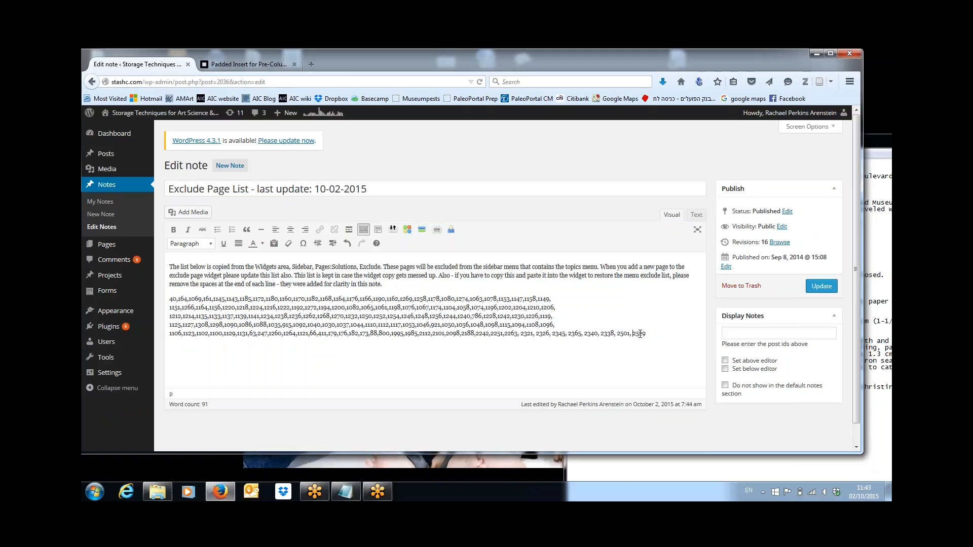
pyautogui.click(821, 286)
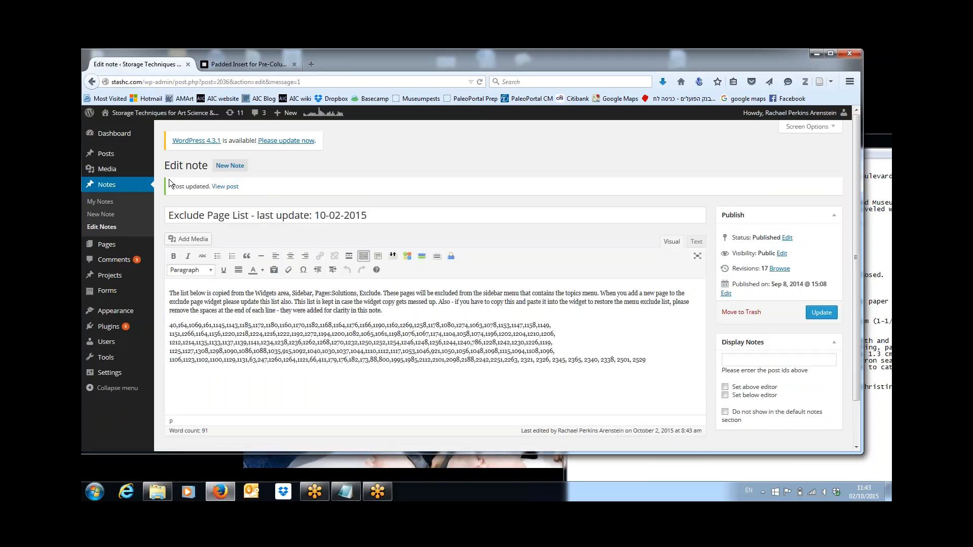
pyautogui.moveTo(106, 171)
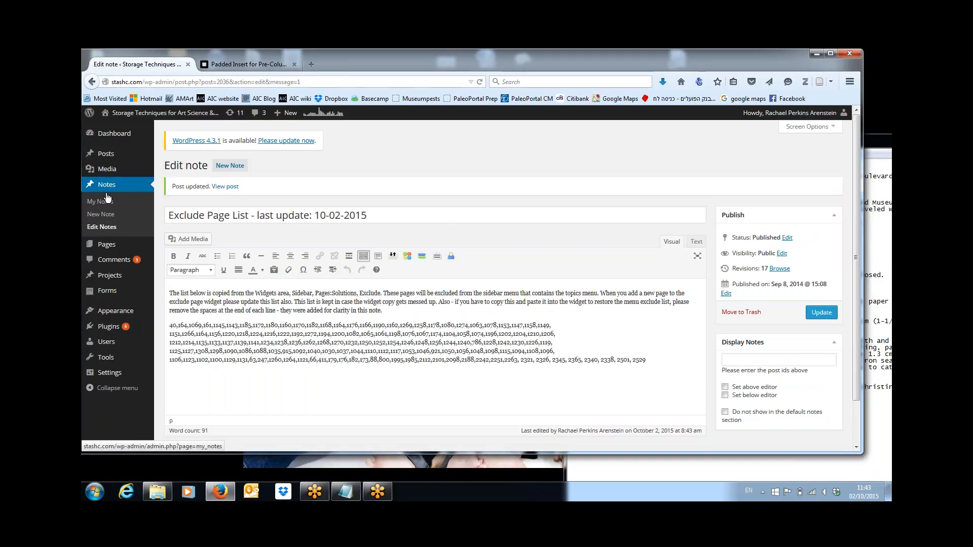
pyautogui.moveTo(105, 250)
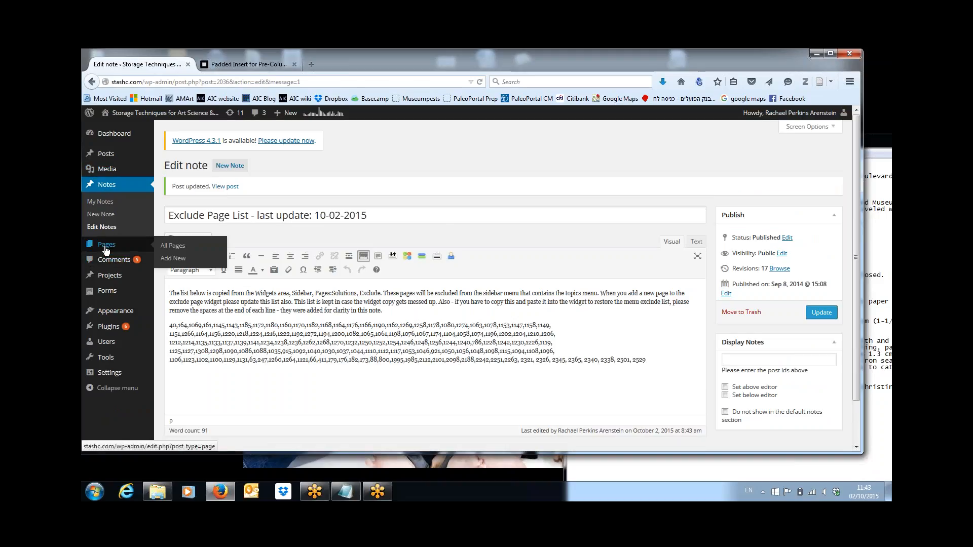
# Step: Search All Pages for 'home' and open the Home page in the builder
pyautogui.click(178, 247)
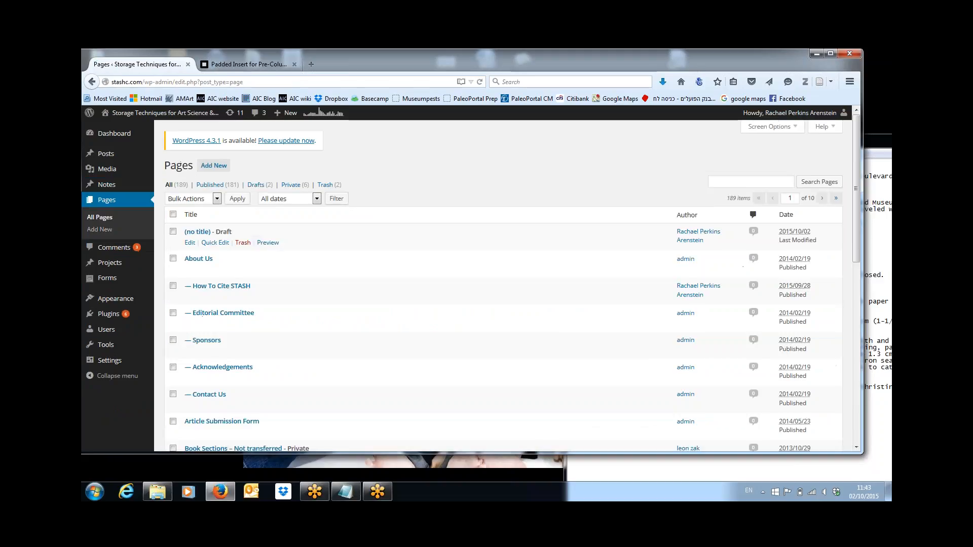
pyautogui.click(734, 183)
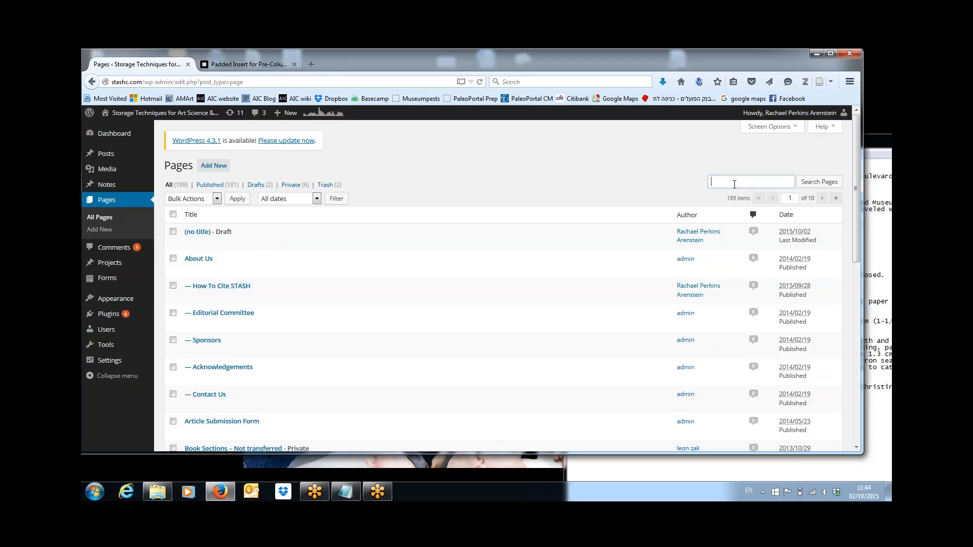
pyautogui.write('home')
pyautogui.press('Return')
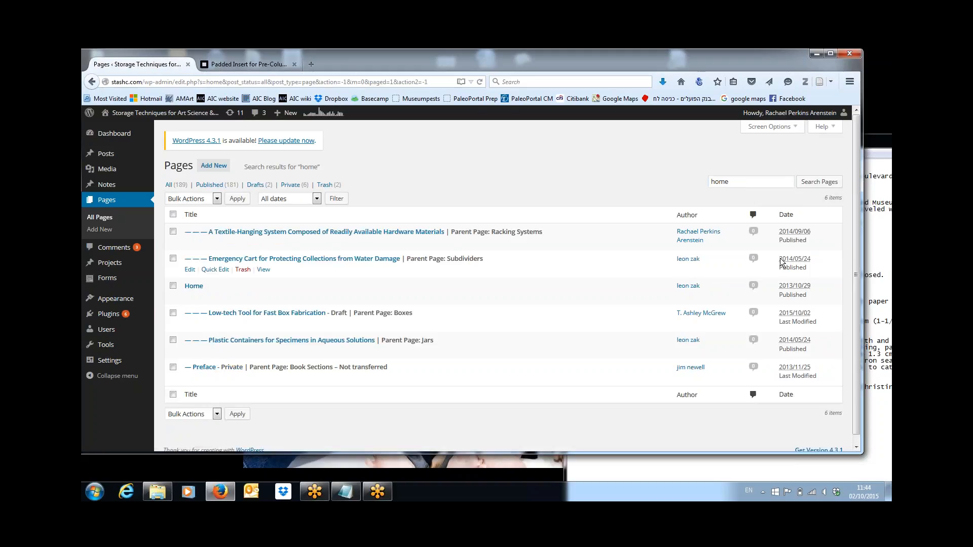
pyautogui.click(190, 297)
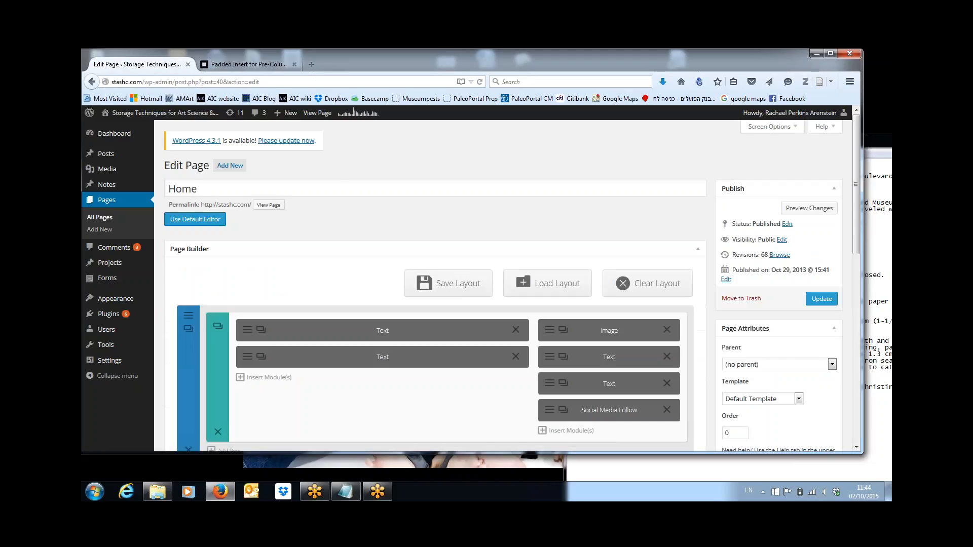
# Step: Open the Home page's main text module, restoring an accidentally deleted first list line
pyautogui.click(246, 333)
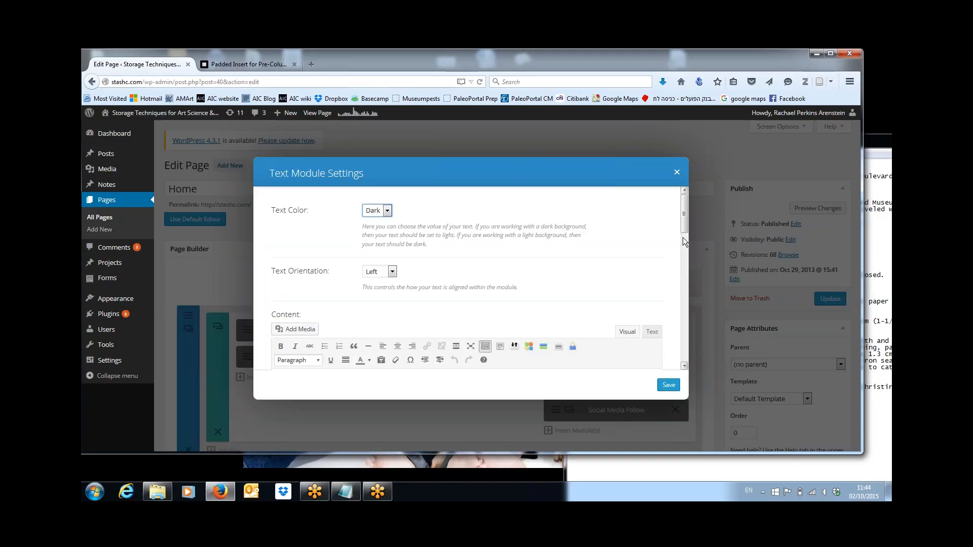
pyautogui.moveTo(684, 233); pyautogui.dragTo(684, 300)
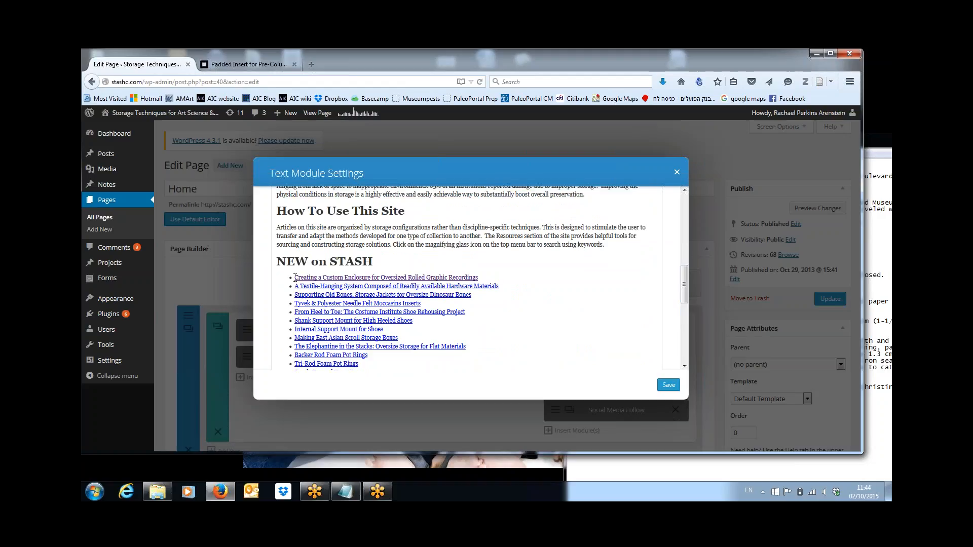
pyautogui.tripleClick(295, 277)
pyautogui.press('Delete')
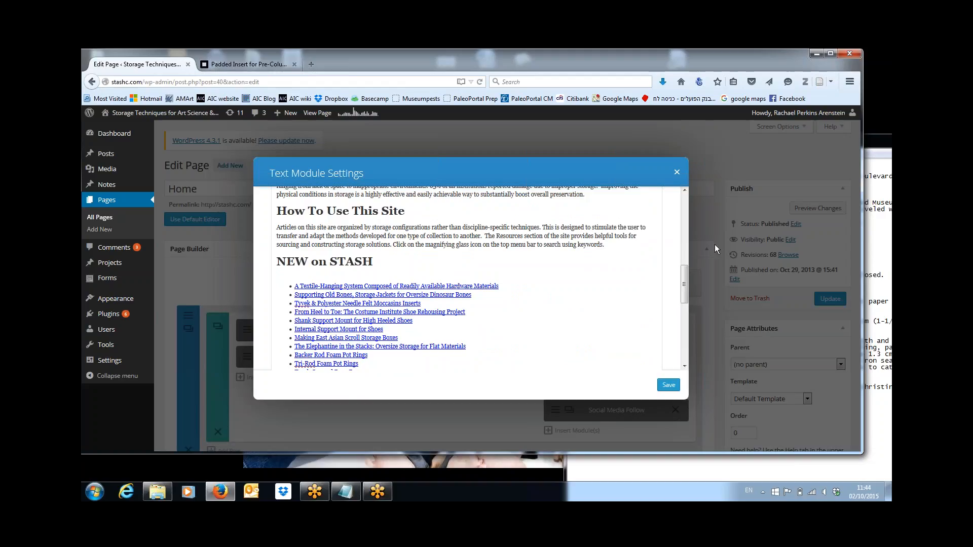
pyautogui.moveTo(688, 272); pyautogui.dragTo(693, 208)
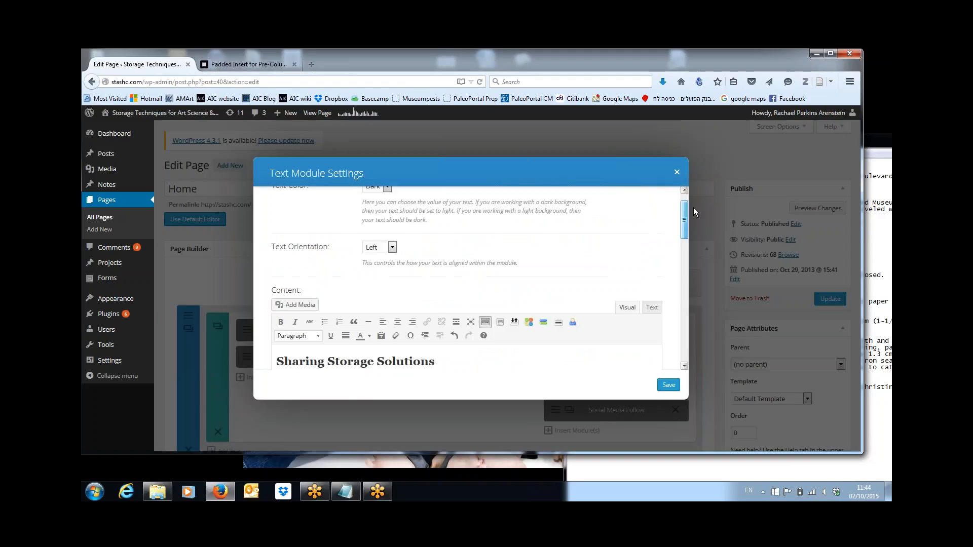
pyautogui.click(454, 335)
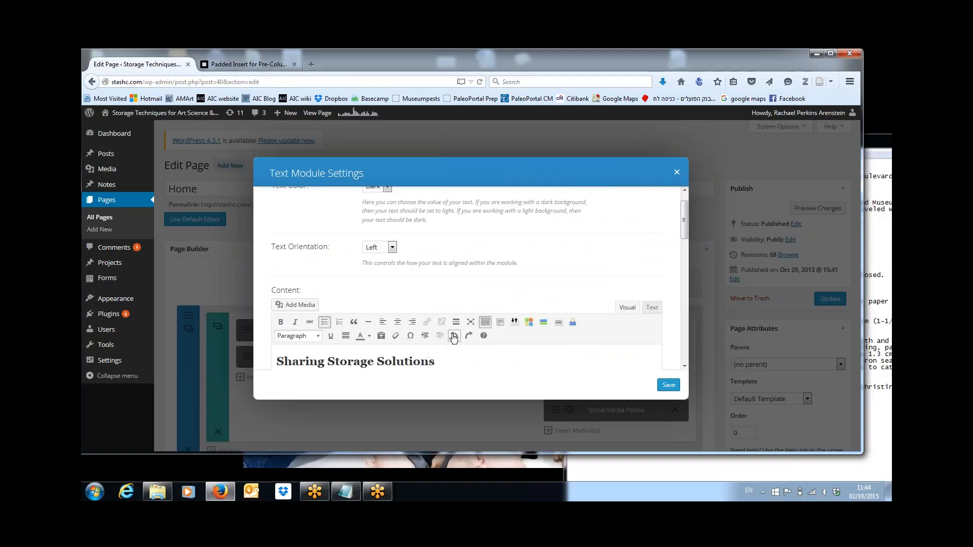
pyautogui.moveTo(685, 229); pyautogui.dragTo(684, 293)
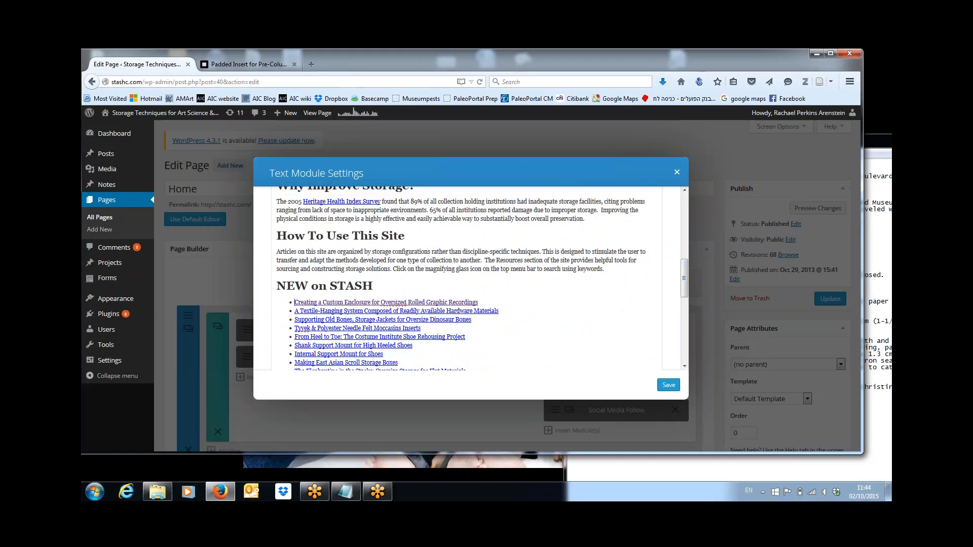
# Step: Add a 'Tunic' bullet below the first NEW on STASH entry and select it for linking
pyautogui.click(485, 306)
pyautogui.press('Return')
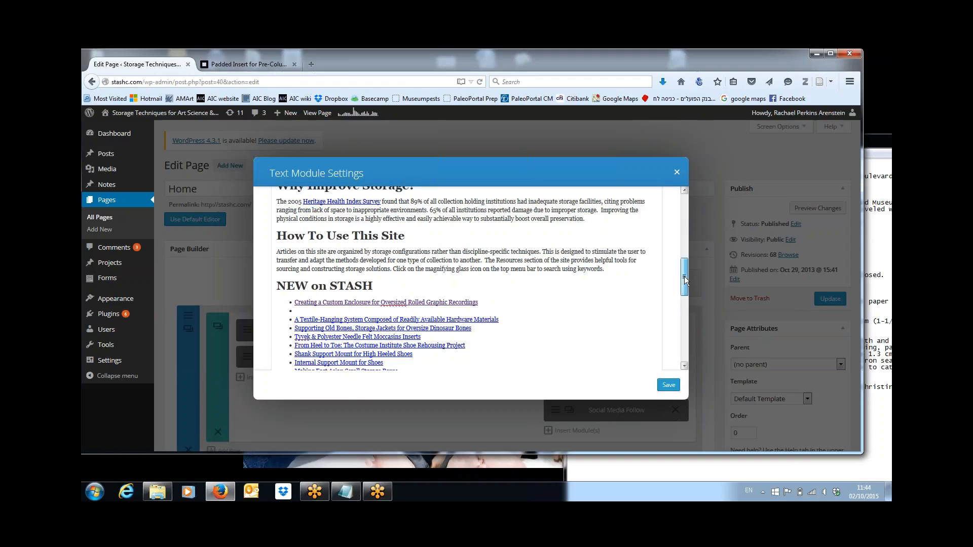
pyautogui.moveTo(684, 276)
pyautogui.mouseDown()
pyautogui.moveTo(686, 227)
pyautogui.moveTo(684, 273)
pyautogui.mouseUp()
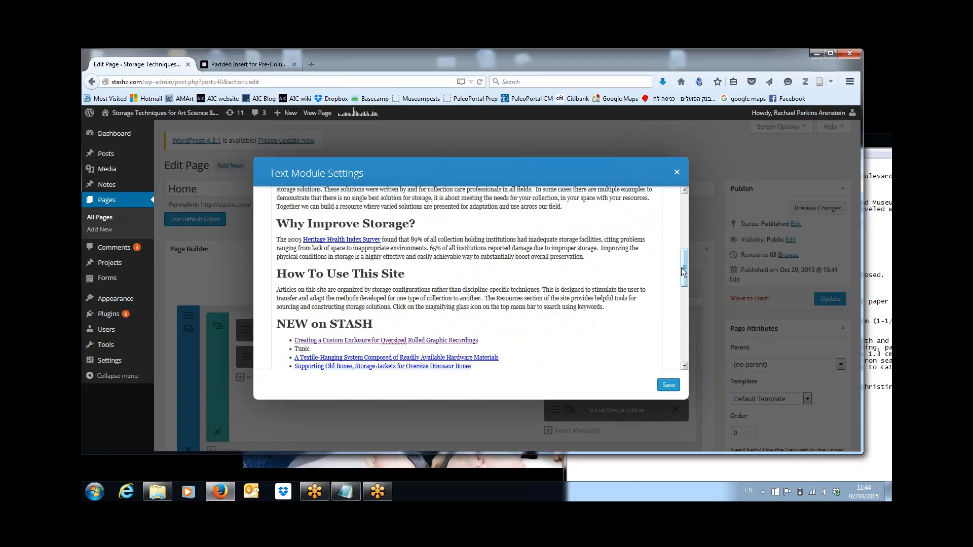
pyautogui.hotkey('shift', 'Left')
pyautogui.hotkey('shift', 'Left')
pyautogui.hotkey('shift', 'Left')
pyautogui.moveTo(679, 268); pyautogui.dragTo(689, 226)
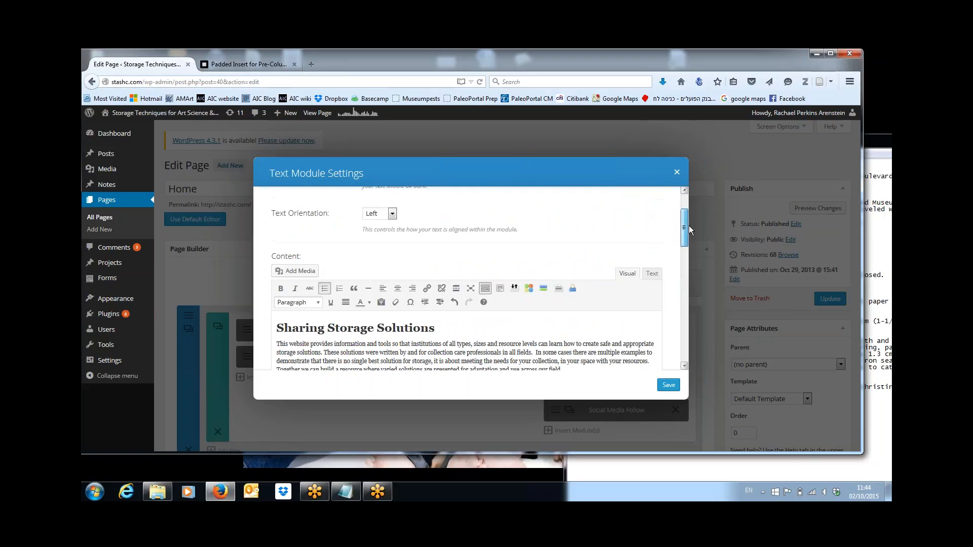
pyautogui.click(428, 290)
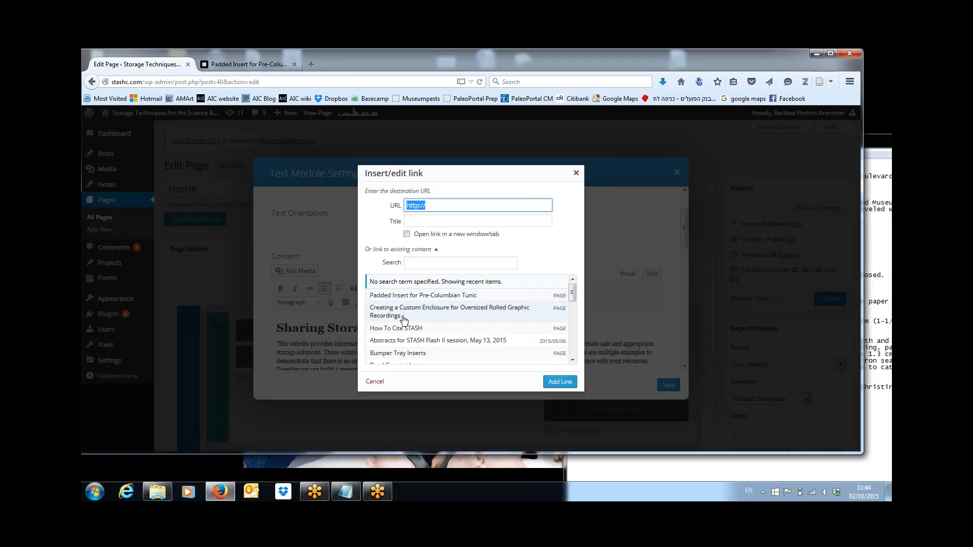
# Step: Link 'Tunic' to the Padded Insert for Pre-Columbian Tunic page and adjust the link title
pyautogui.click(413, 296)
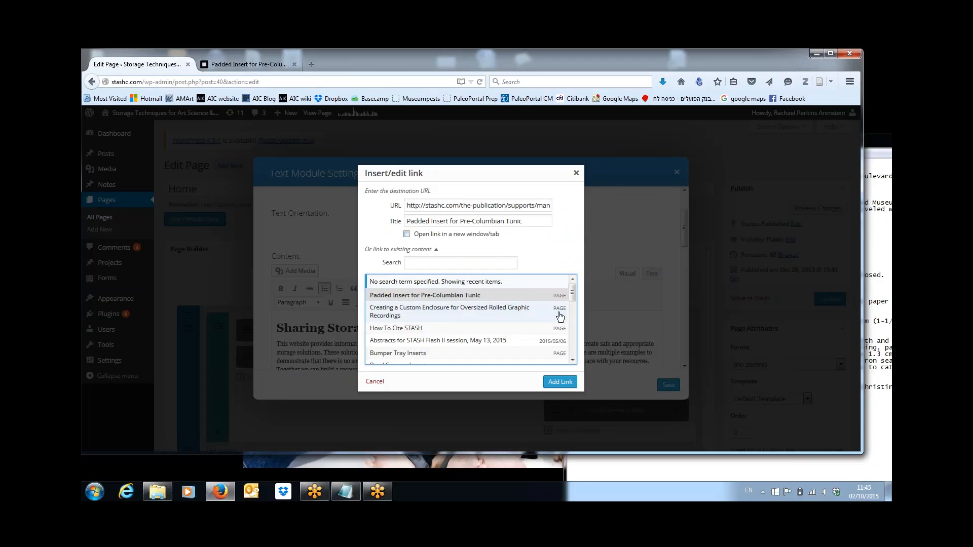
pyautogui.click(557, 385)
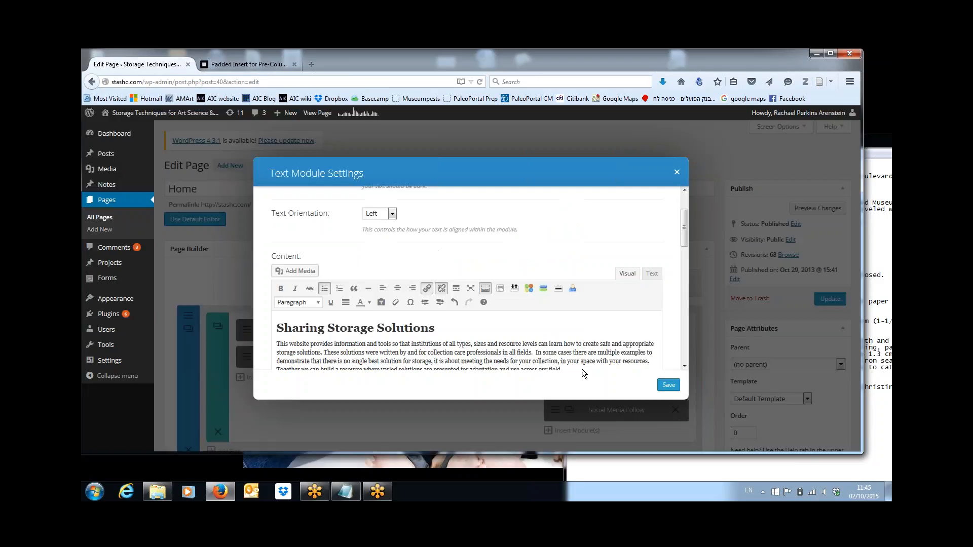
pyautogui.moveTo(683, 236)
pyautogui.mouseDown()
pyautogui.moveTo(688, 285)
pyautogui.moveTo(685, 244)
pyautogui.mouseUp()
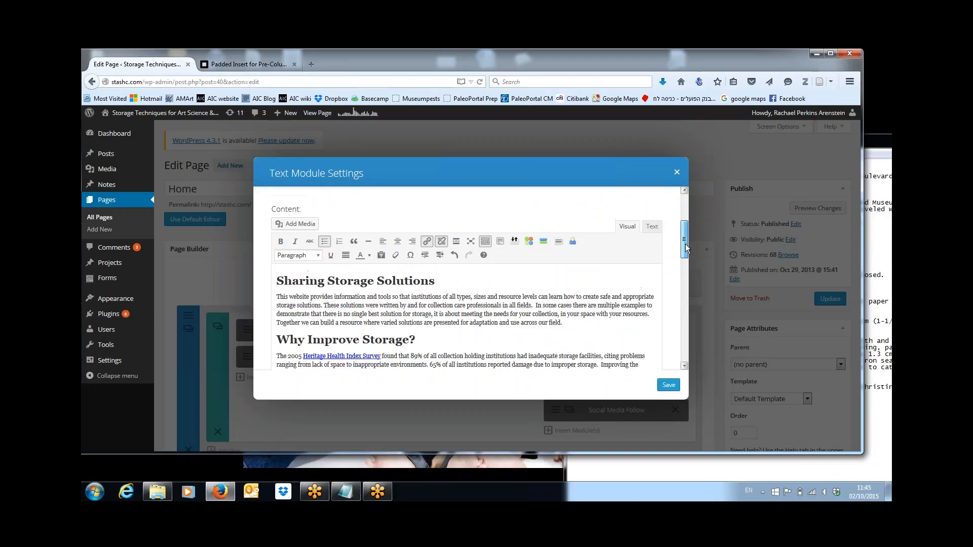
pyautogui.click(428, 233)
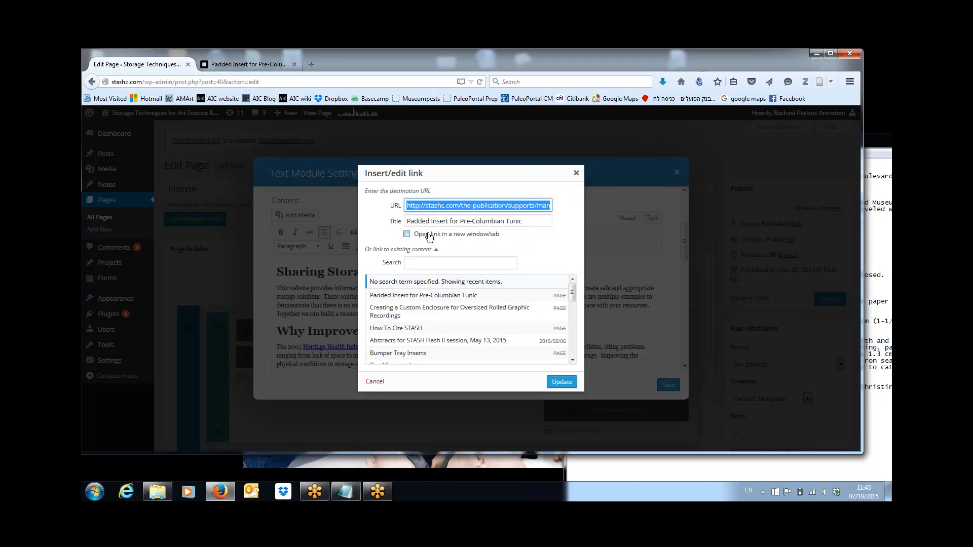
pyautogui.click(428, 221)
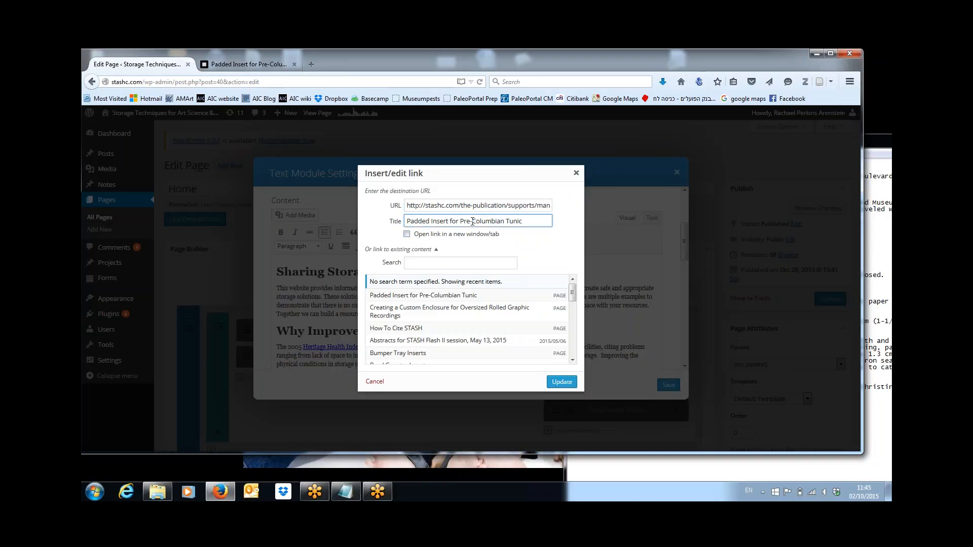
pyautogui.moveTo(526, 224); pyautogui.dragTo(374, 225)
pyautogui.hotkey('ctrl', 'c')
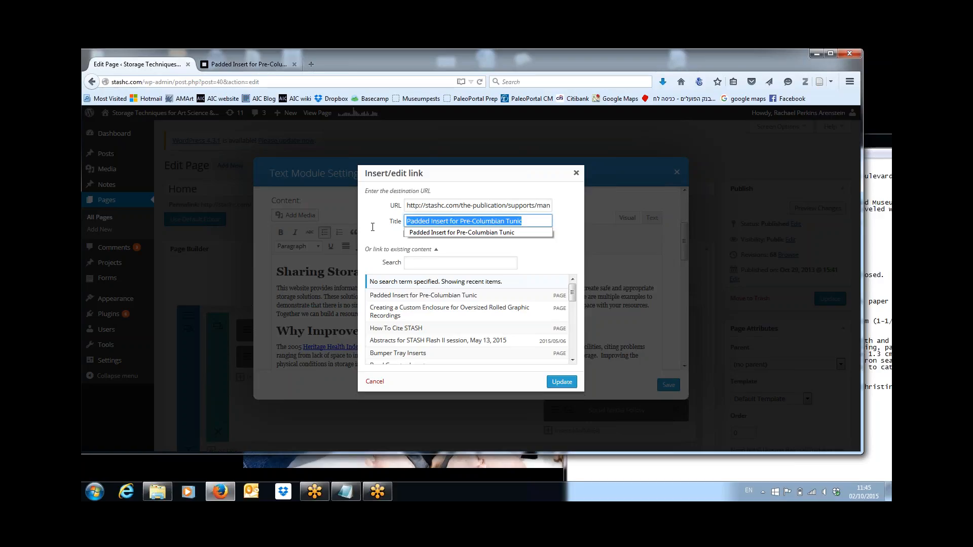
pyautogui.click(562, 384)
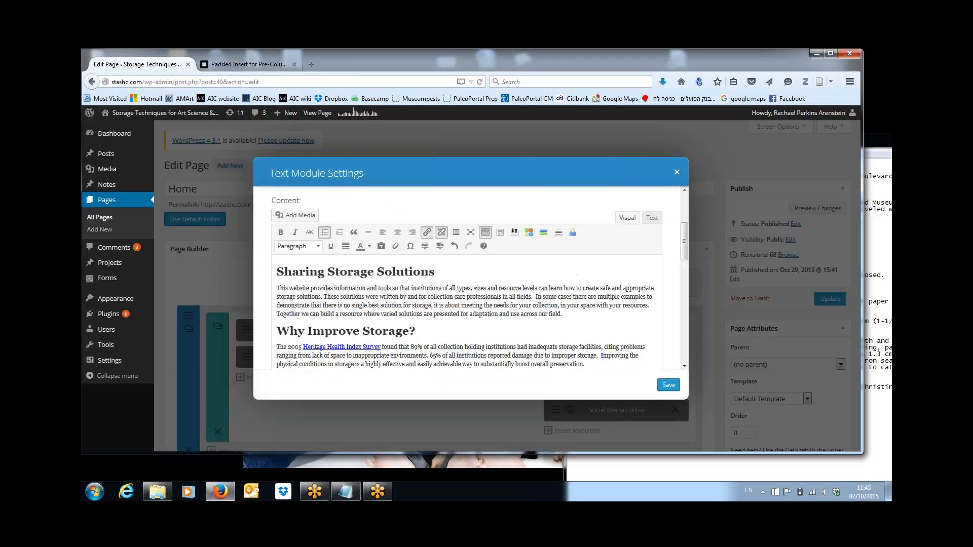
# Step: Replace 'Tunic' with 'Padded Insert for Pre-Columbian Tunic' and relink it to that page
pyautogui.moveTo(683, 252); pyautogui.dragTo(677, 292)
pyautogui.doubleClick(302, 301)
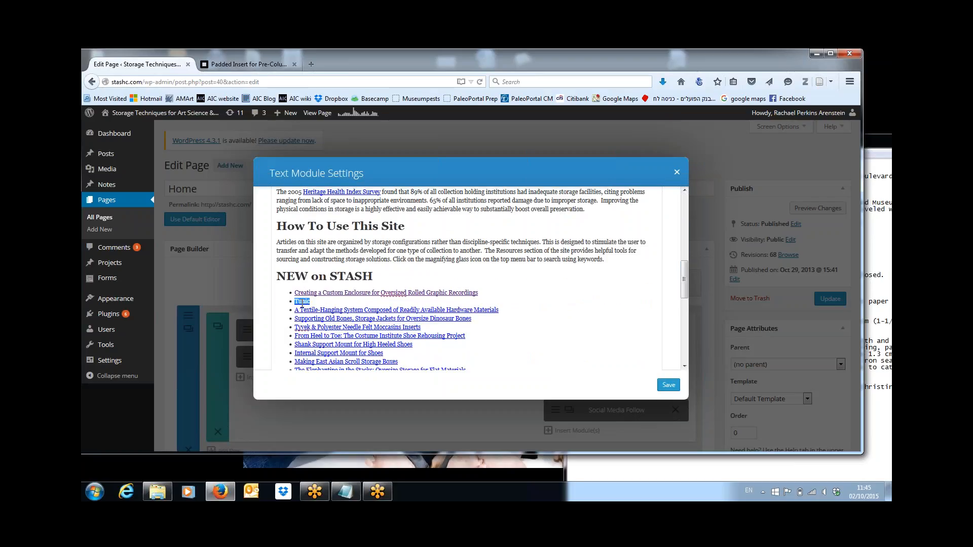
pyautogui.hotkey('ctrl', 'v')
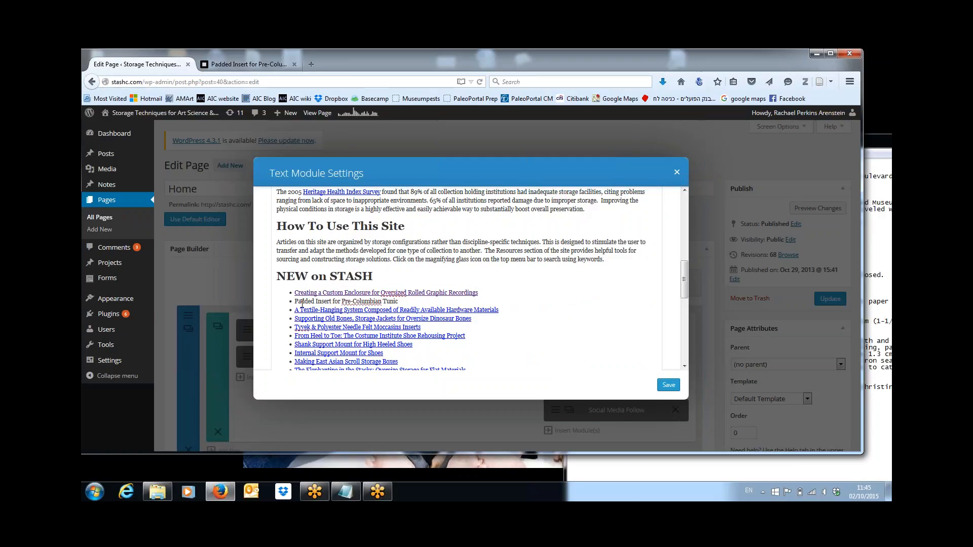
pyautogui.hotkey('ctrl', 'shift', 'Left')
pyautogui.hotkey('ctrl', 'shift', 'Left')
pyautogui.hotkey('ctrl', 'shift', 'Left')
pyautogui.hotkey('ctrl', 'shift', 'Left')
pyautogui.hotkey('ctrl', 'shift', 'Left')
pyautogui.hotkey('ctrl', 'shift', 'Left')
pyautogui.hotkey('ctrl', 'c')
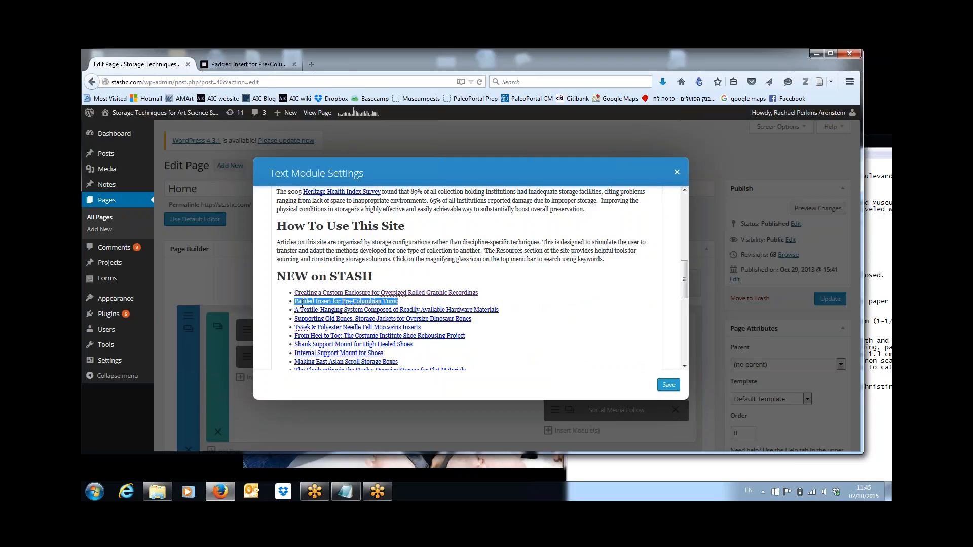
pyautogui.moveTo(683, 293); pyautogui.dragTo(685, 227)
pyautogui.click(428, 297)
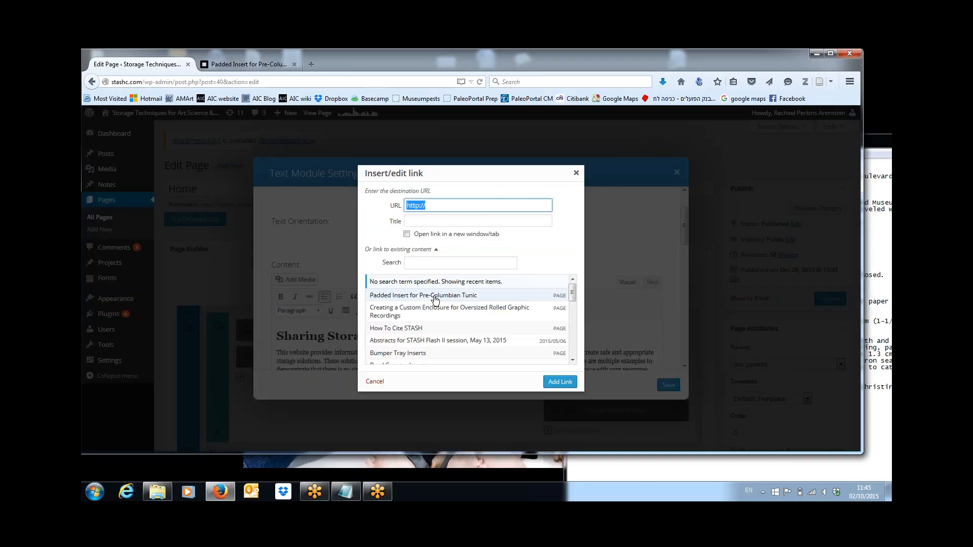
pyautogui.click(434, 299)
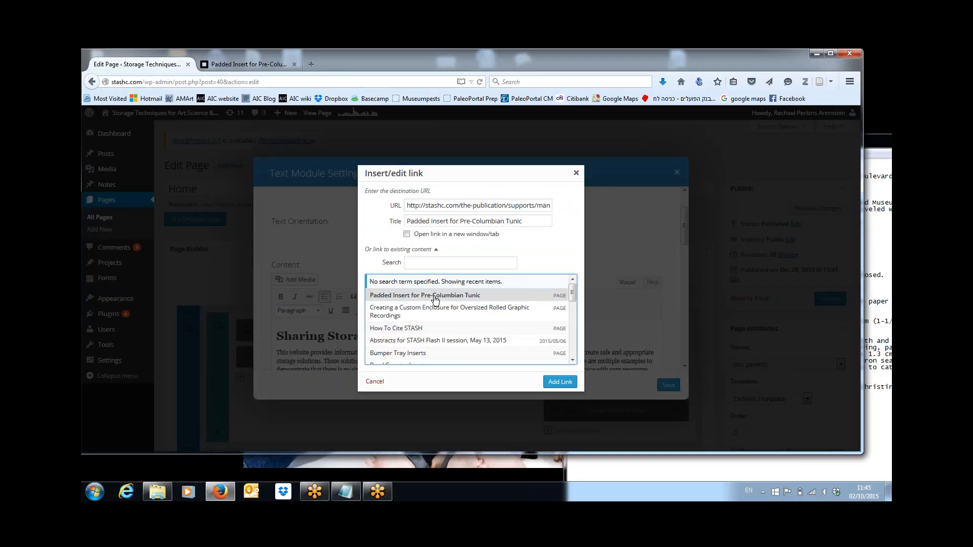
pyautogui.click(560, 381)
pyautogui.moveTo(684, 228); pyautogui.dragTo(688, 289)
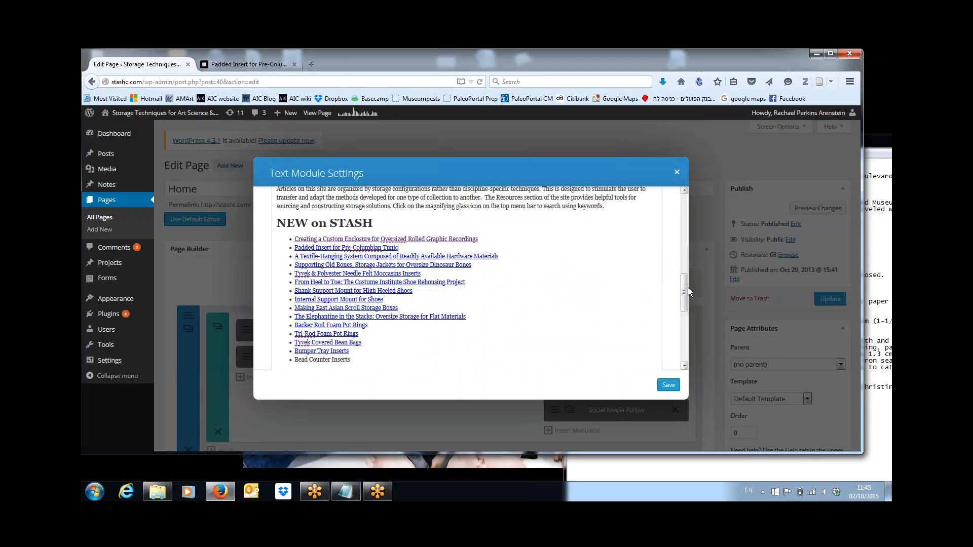
# Step: Save the text module, update the Home page, and go back to the All Pages list
pyautogui.click(667, 386)
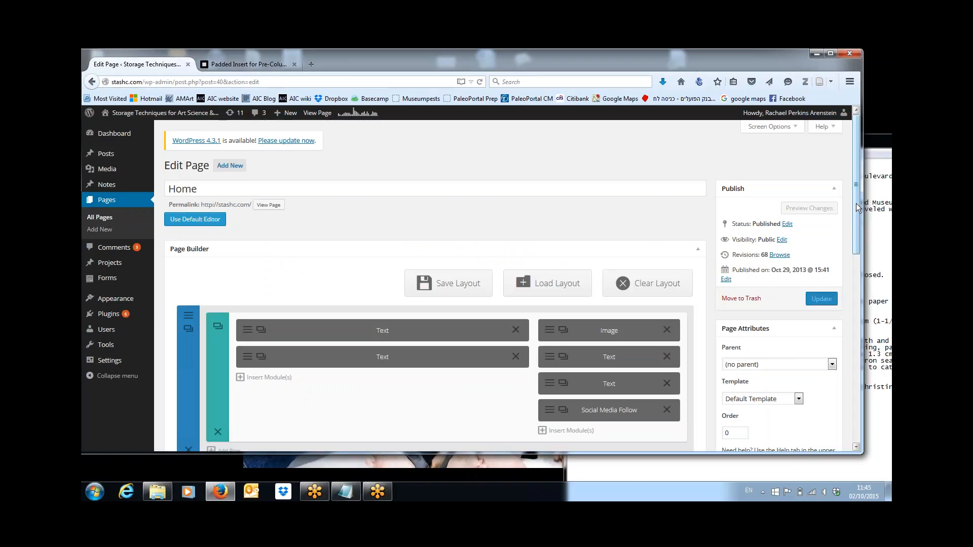
pyautogui.moveTo(855, 202)
pyautogui.mouseDown()
pyautogui.moveTo(856, 219)
pyautogui.moveTo(854, 191)
pyautogui.mouseUp()
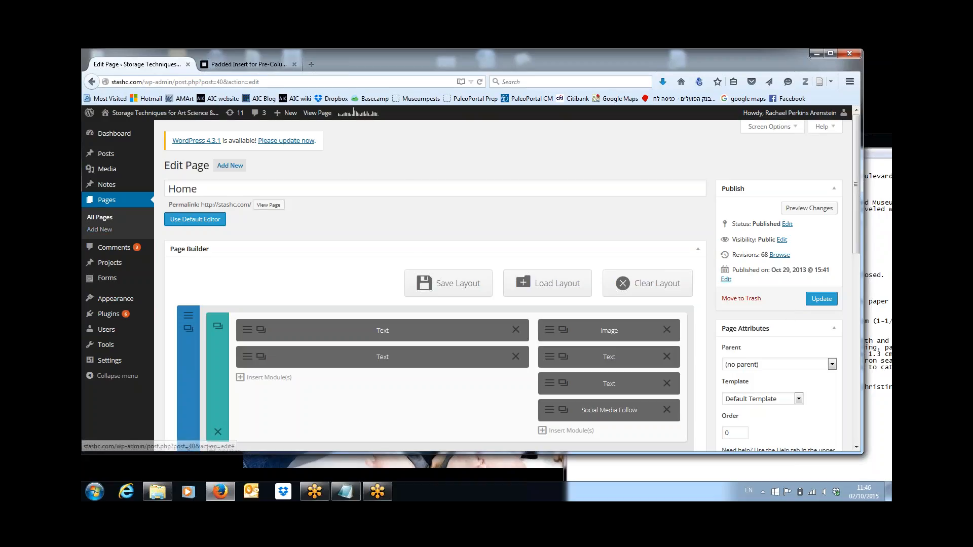
pyautogui.click(821, 298)
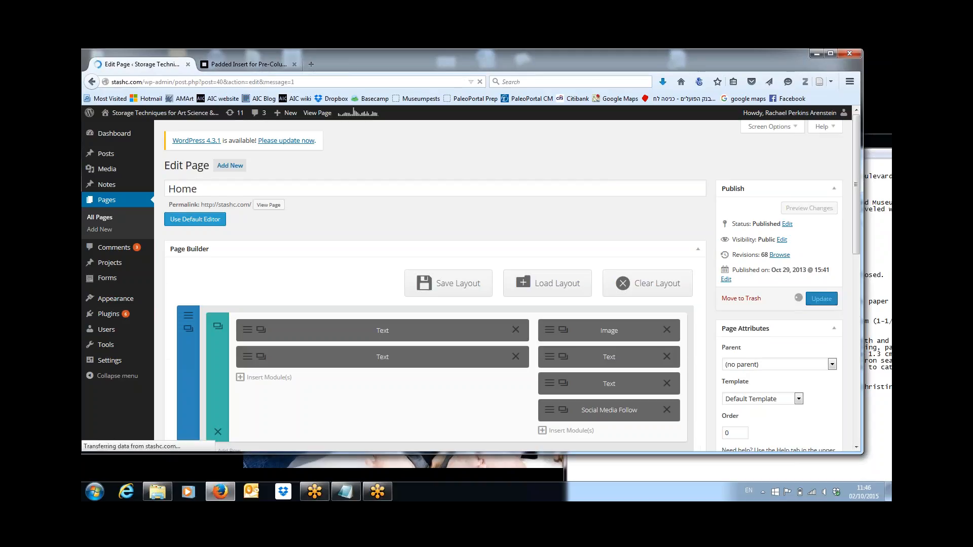
pyautogui.click(100, 217)
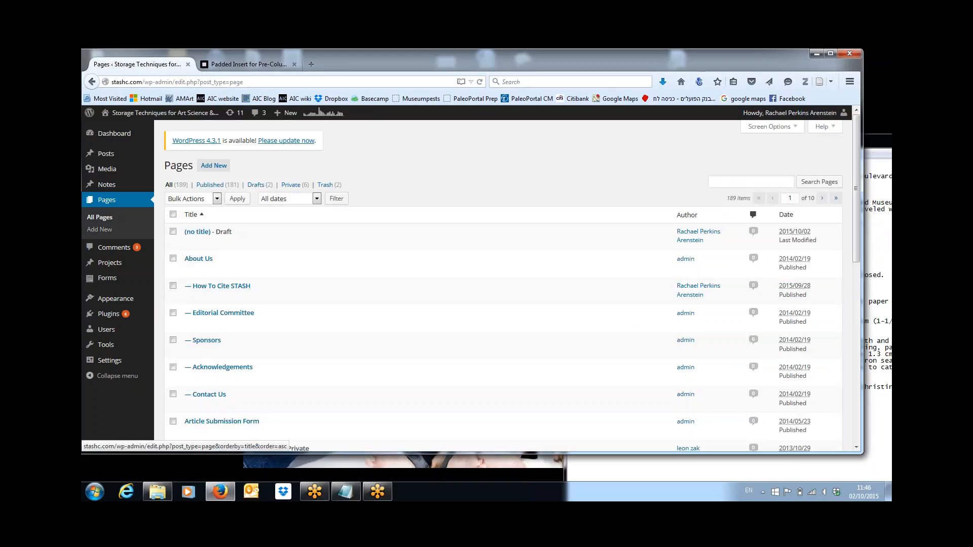
# Step: Search the pages for 'maniequin' and open the Mannequins page in the editor
pyautogui.click(725, 182)
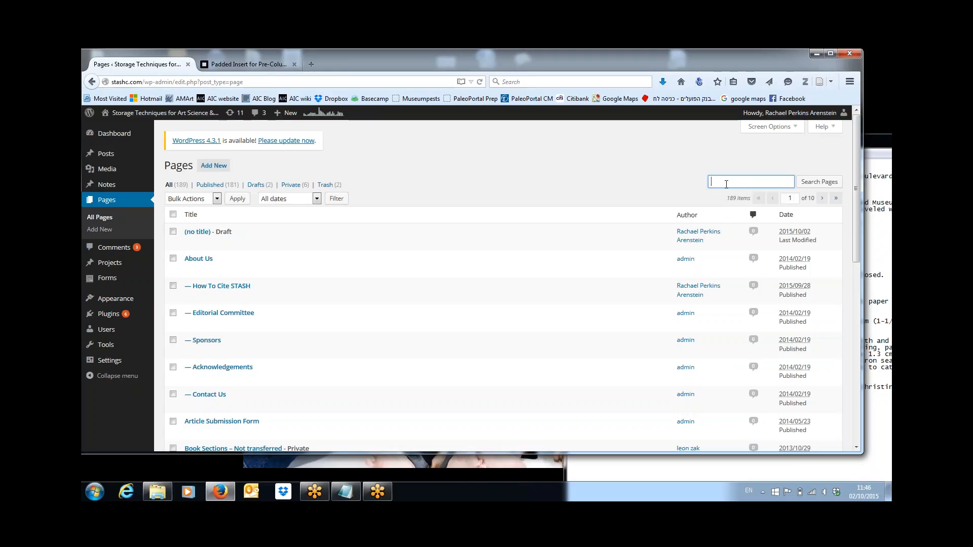
pyautogui.write('maniequin')
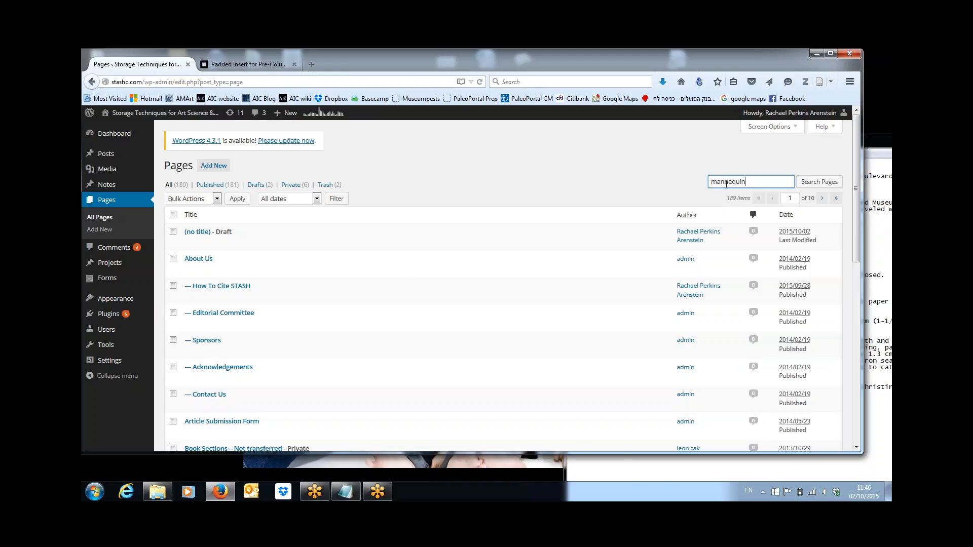
pyautogui.press('Return')
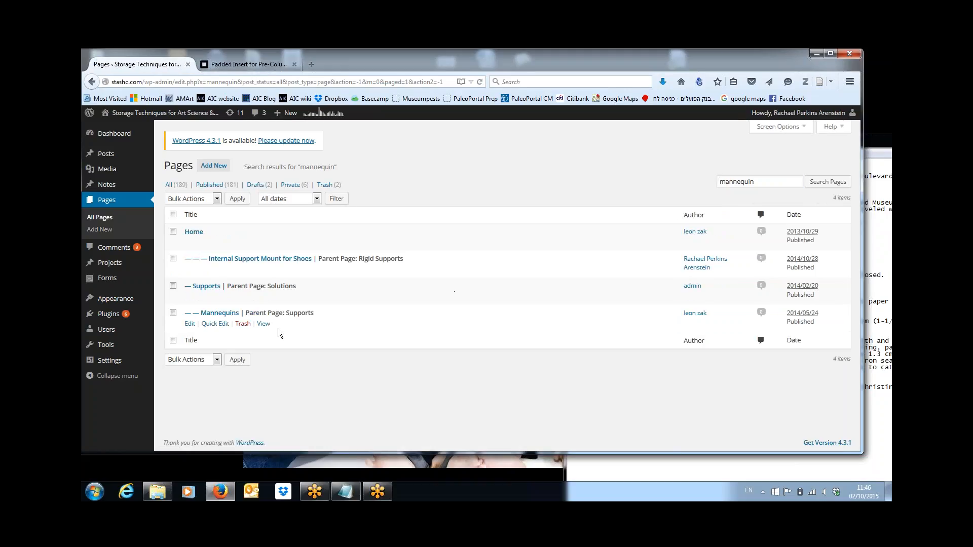
pyautogui.click(189, 327)
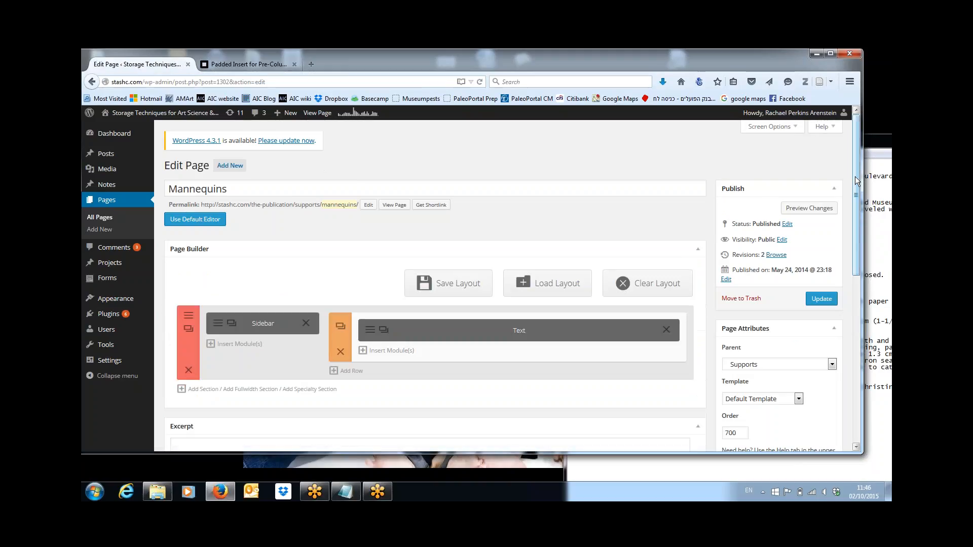
pyautogui.moveTo(855, 177); pyautogui.dragTo(856, 233)
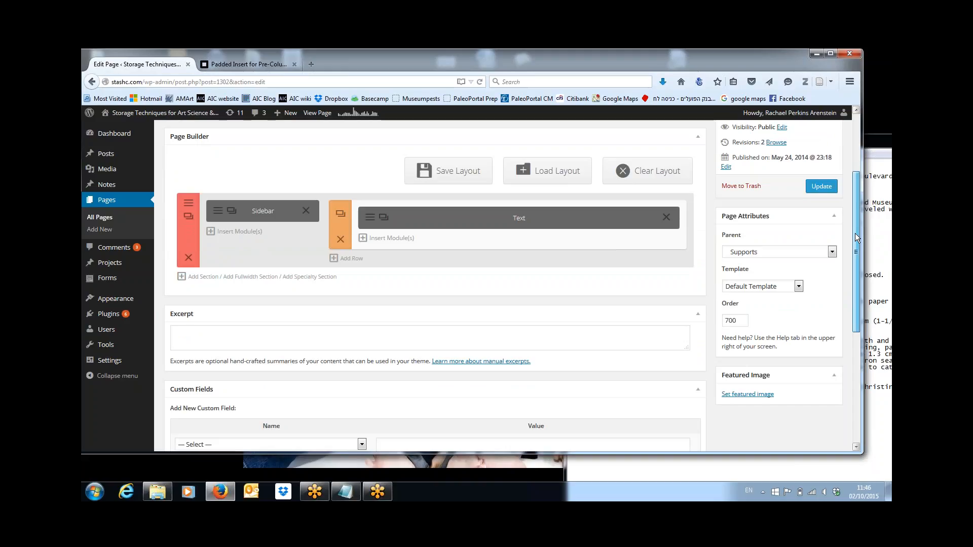
# Step: Add an 'Articles' Heading 2 after the intro, with the pasted tunic article title below it
pyautogui.click(370, 219)
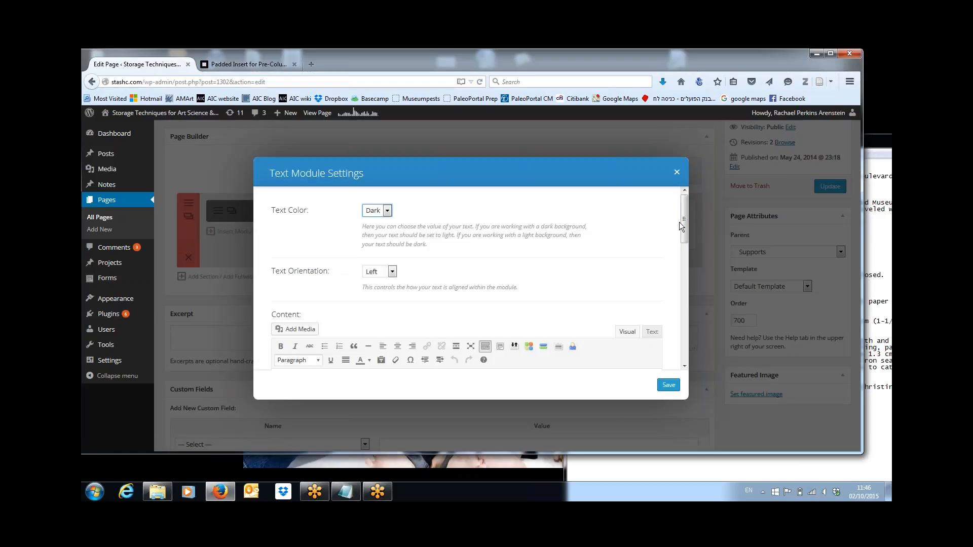
pyautogui.moveTo(682, 226); pyautogui.dragTo(693, 285)
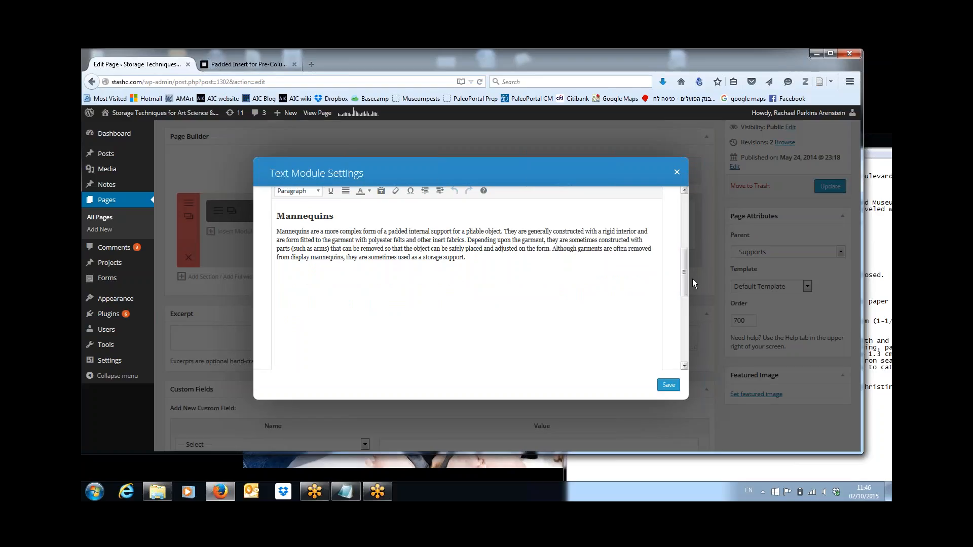
pyautogui.click(495, 257)
pyautogui.write('rticles')
pyautogui.press('Return')
pyautogui.hotkey('ctrl', 'v')
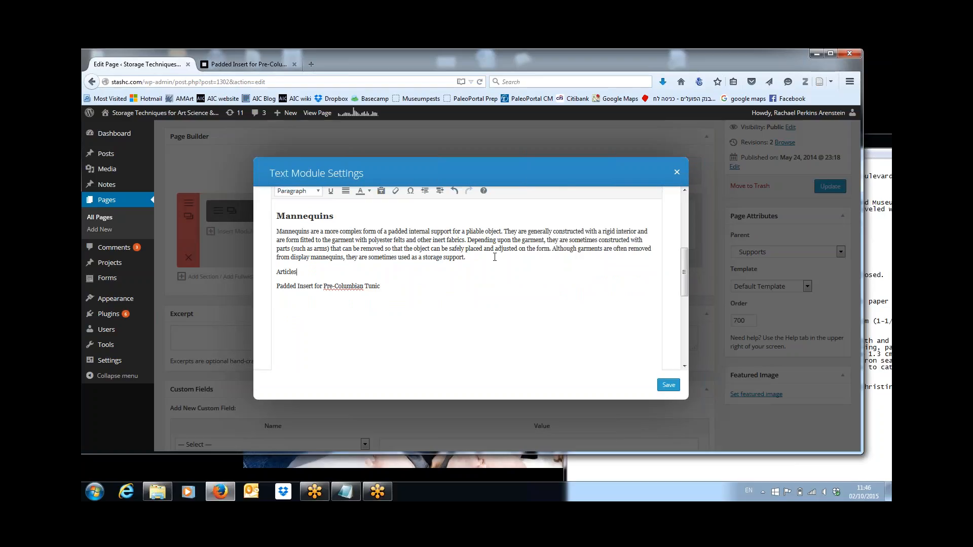
pyautogui.hotkey('shift', 'Home')
pyautogui.click(318, 194)
pyautogui.click(302, 278)
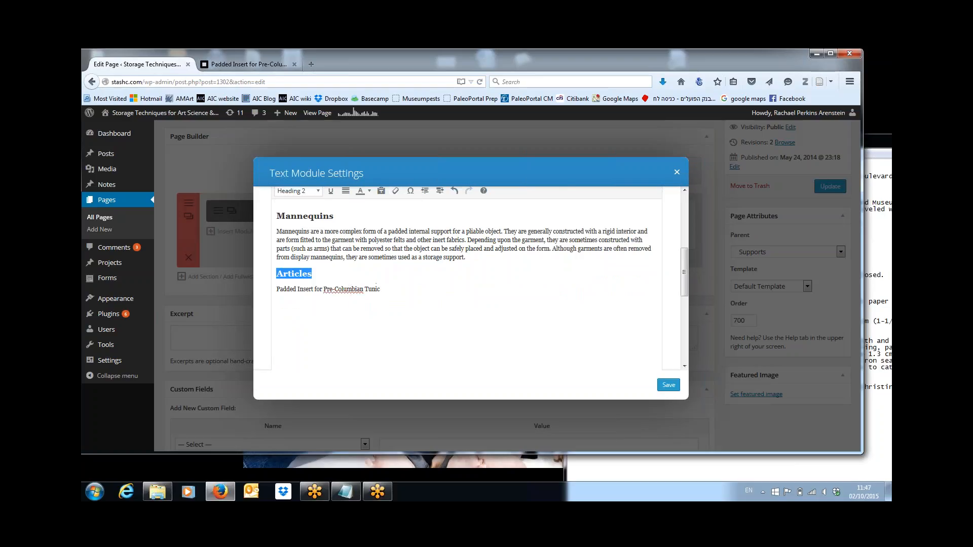
# Step: Type the two authors' names after the tunic article title
pyautogui.moveTo(380, 289); pyautogui.dragTo(276, 289)
pyautogui.click(401, 288)
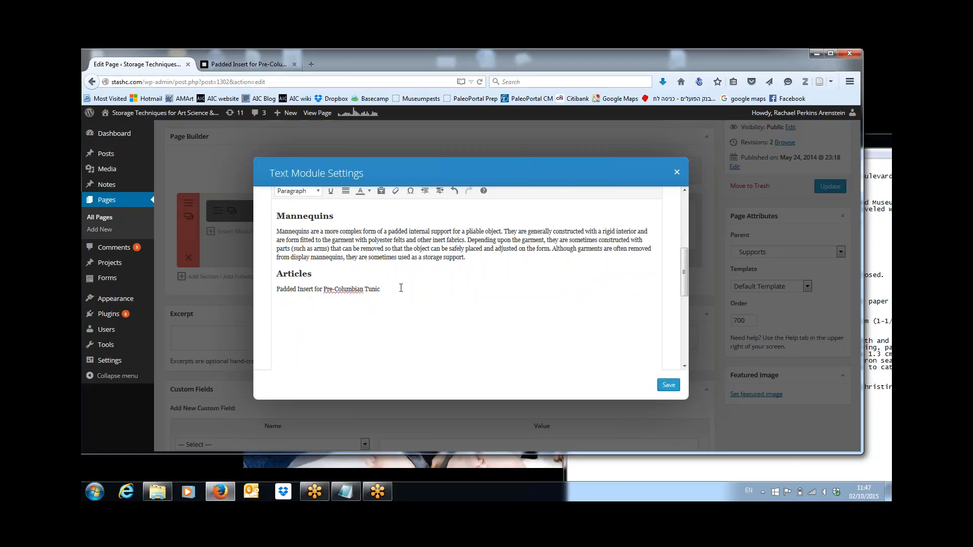
pyautogui.write('Robin Hansen and Christine Giuntini')
# Step: Check the author details in the article notes window
pyautogui.click(883, 423)
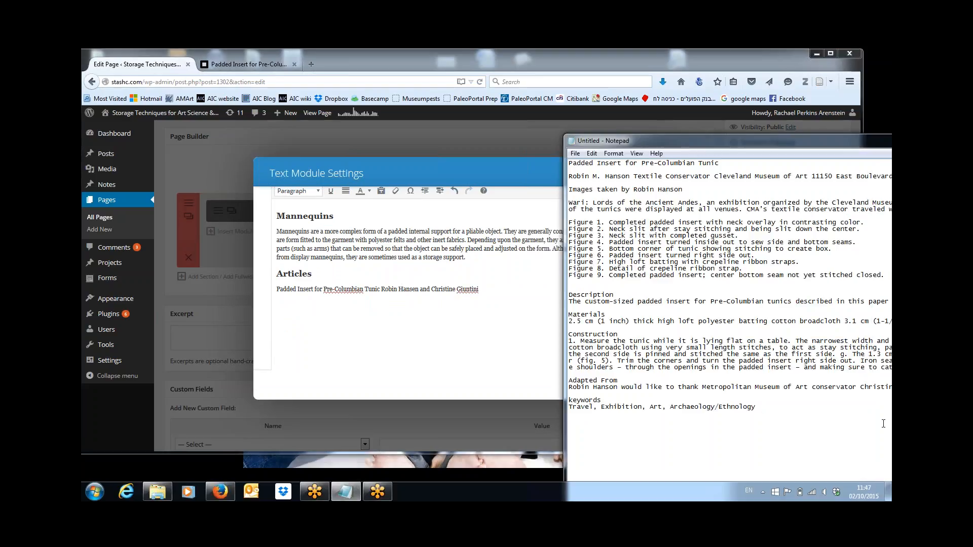
pyautogui.moveTo(873, 140); pyautogui.dragTo(743, 158)
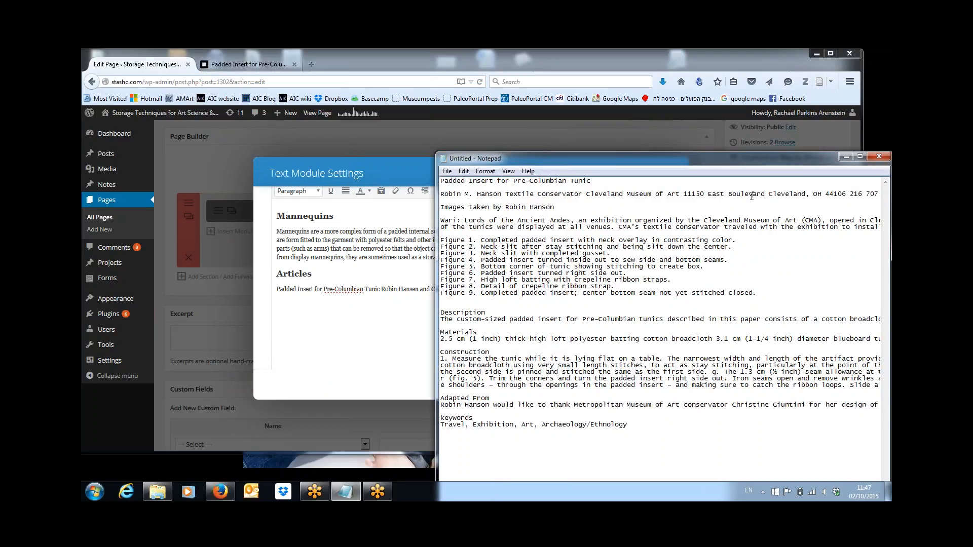
pyautogui.press('Right')
pyautogui.press('Right')
pyautogui.press('Right')
pyautogui.press('Right')
pyautogui.press('Right')
pyautogui.press('Right')
pyautogui.press('Right')
pyautogui.press('Right')
pyautogui.press('Right')
pyautogui.press('Right')
pyautogui.press('Right')
pyautogui.press('Right')
pyautogui.press('Right')
pyautogui.press('Right')
pyautogui.press('Right')
pyautogui.press('Right')
pyautogui.press('Right')
pyautogui.press('Right')
pyautogui.press('Right')
pyautogui.press('Right')
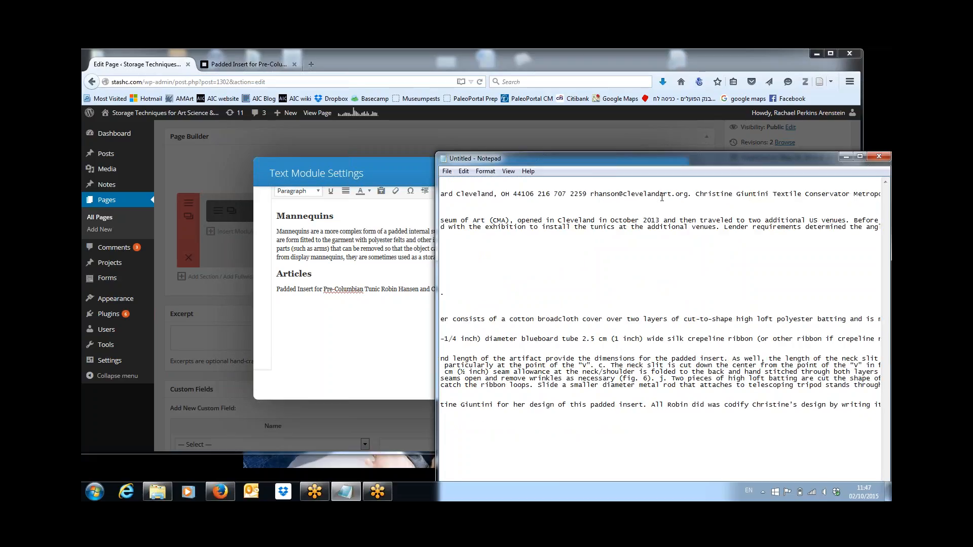
pyautogui.click(425, 324)
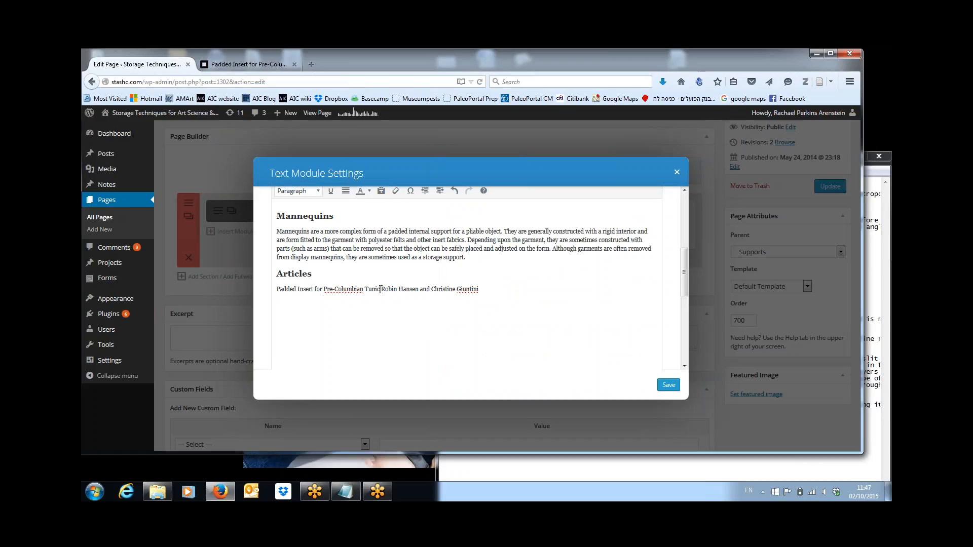
# Step: Link the tunic title to the Padded Insert for Pre-Columbian Tunic page and add a '.'
pyautogui.moveTo(379, 294); pyautogui.dragTo(265, 299)
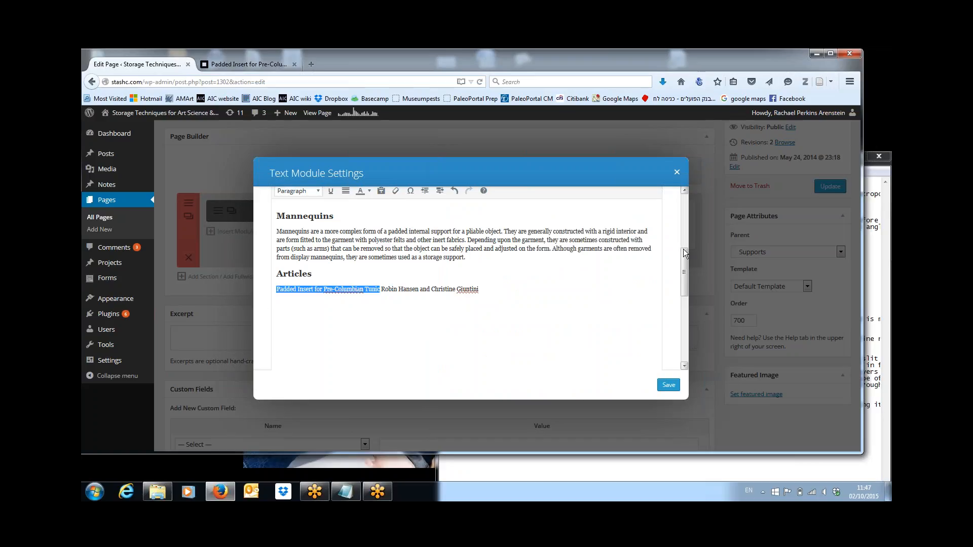
pyautogui.scroll(3, 684, 272)
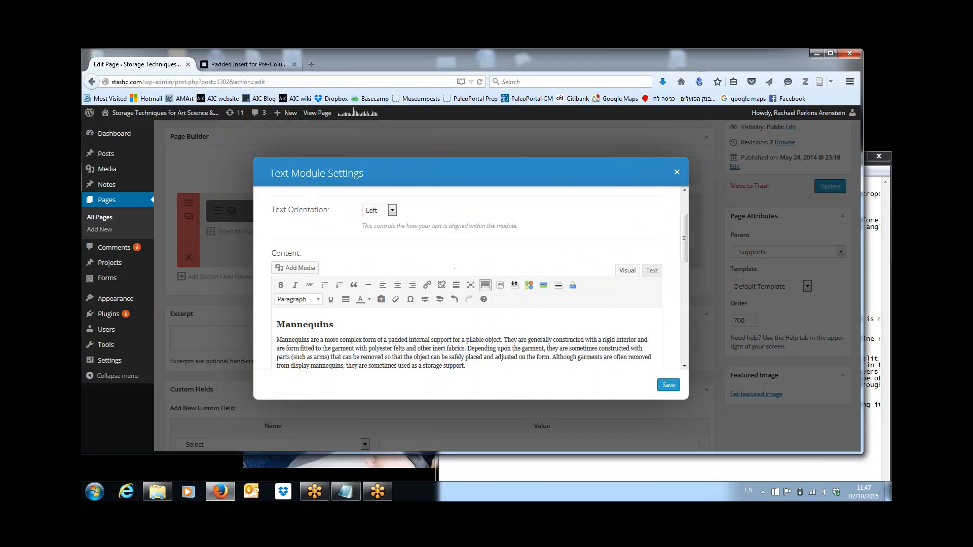
pyautogui.click(426, 284)
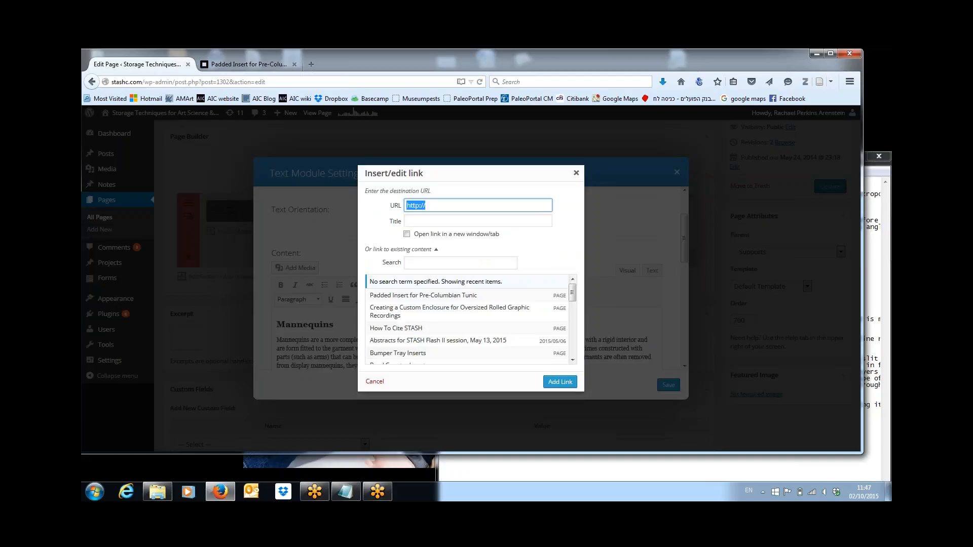
pyautogui.click(424, 297)
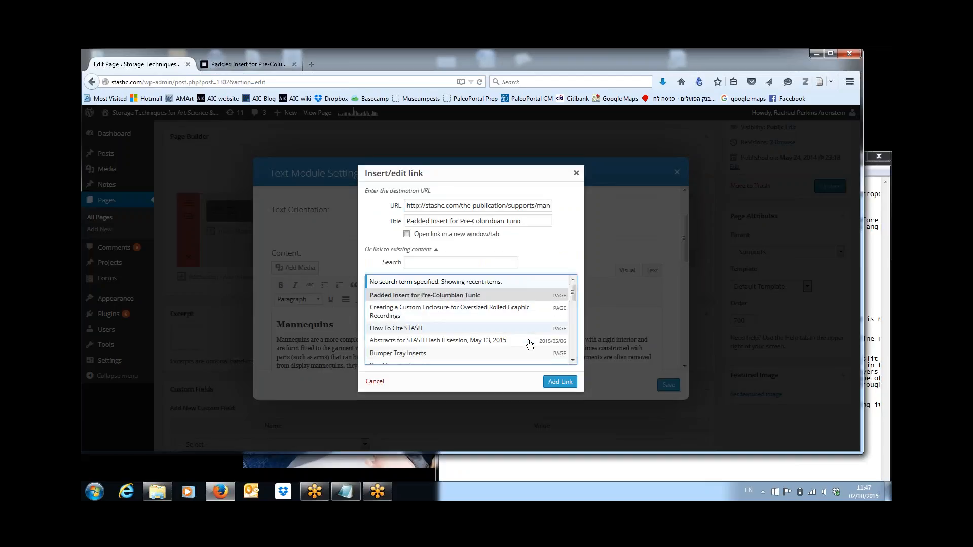
pyautogui.click(552, 383)
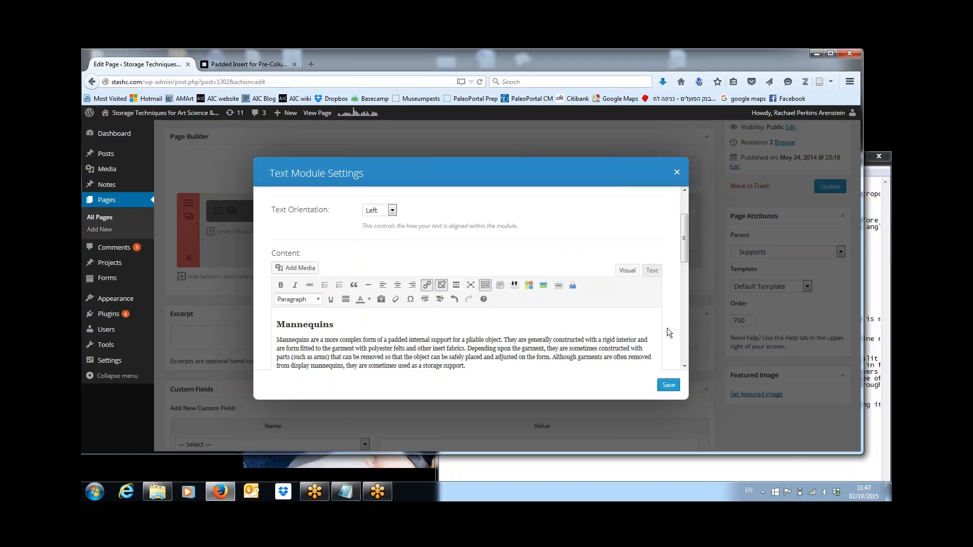
pyautogui.moveTo(684, 254); pyautogui.dragTo(685, 287)
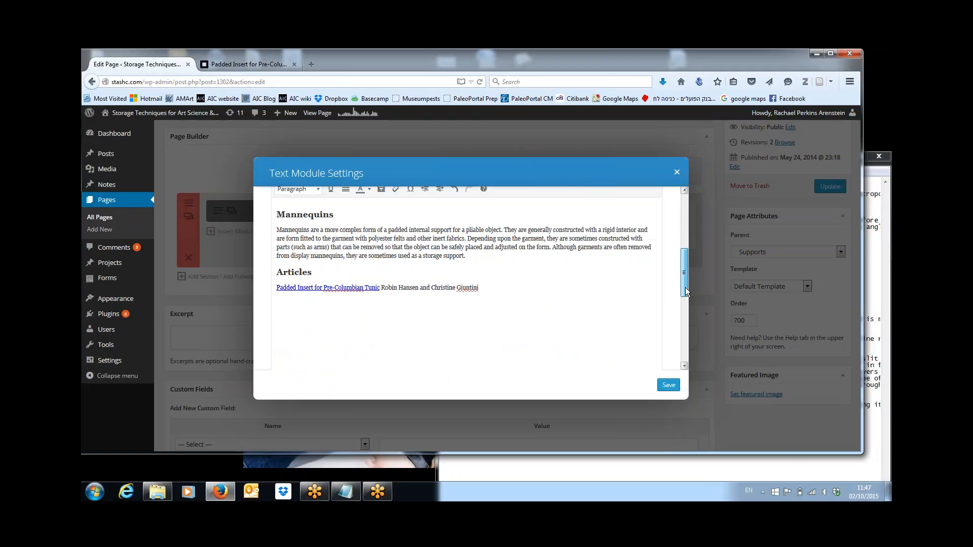
pyautogui.write('.')
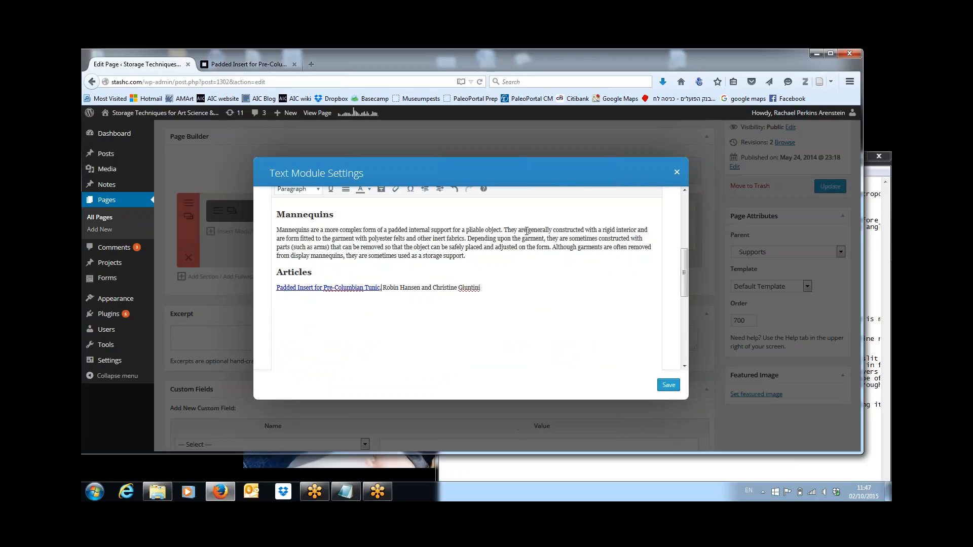
pyautogui.click(312, 64)
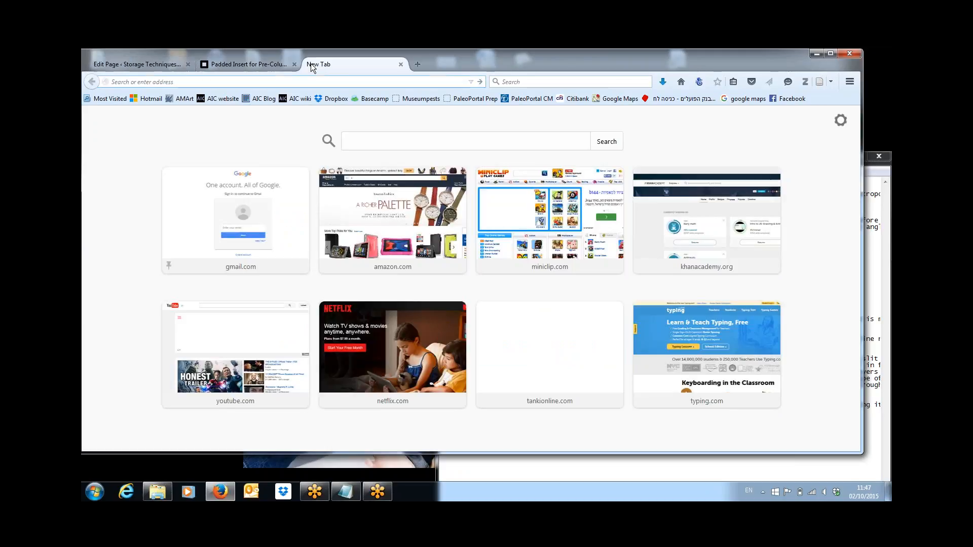
pyautogui.write('www')
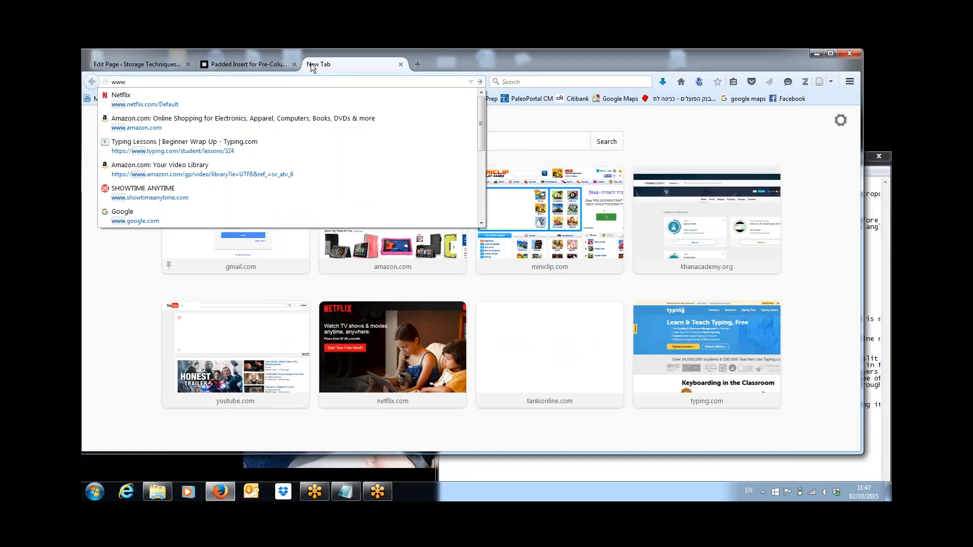
pyautogui.write('.stashc.com')
pyautogui.press('Return')
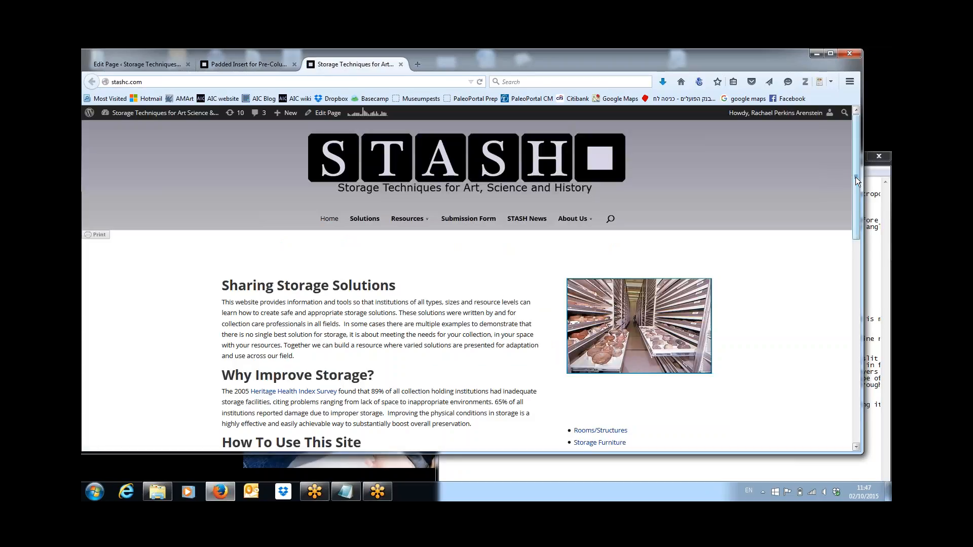
pyautogui.scroll(-3, 852, 203)
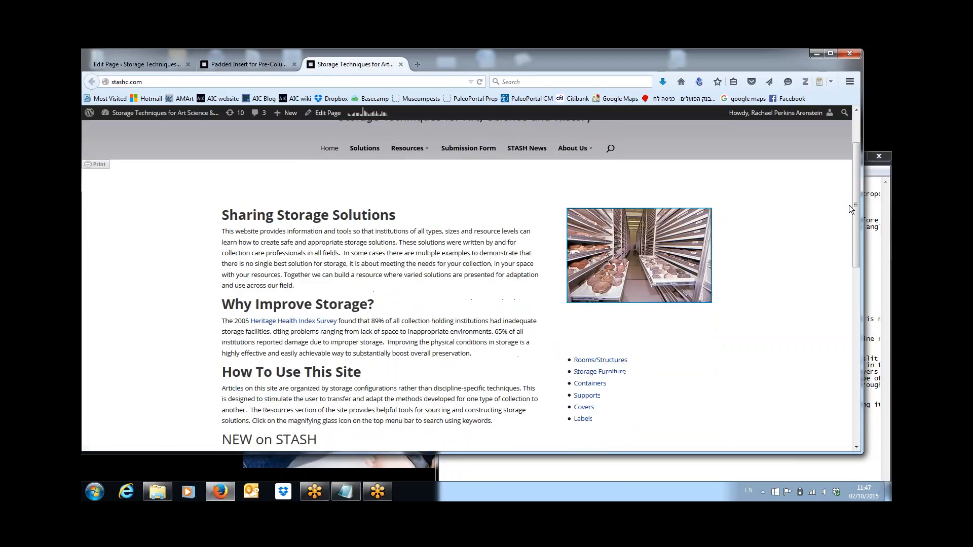
pyautogui.click(379, 154)
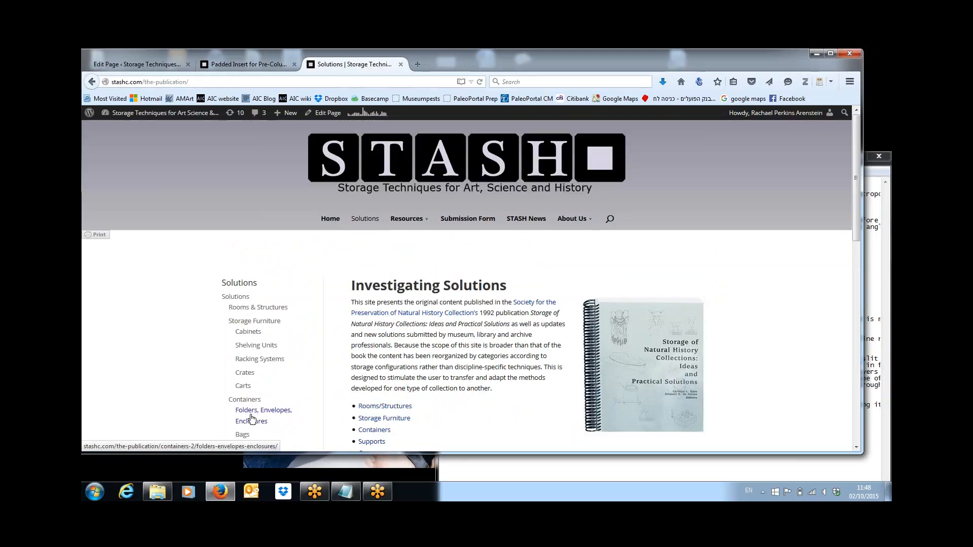
pyautogui.click(253, 411)
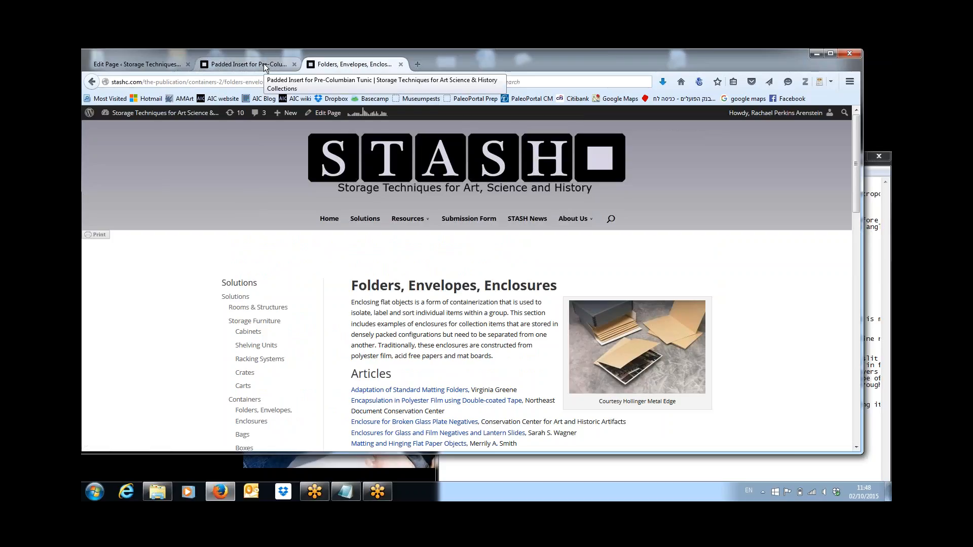
# Step: Back in the editor, save the text module and update the Mannequins page
pyautogui.click(152, 66)
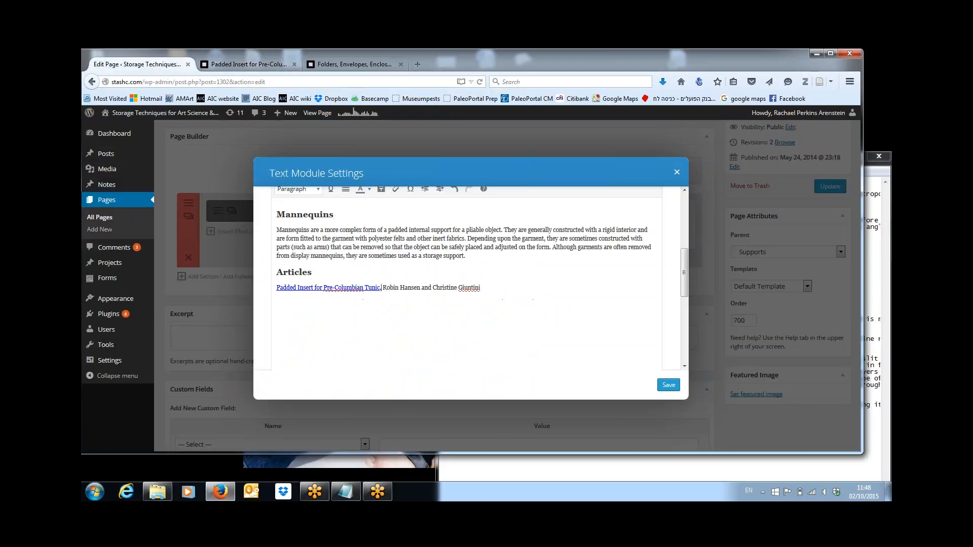
pyautogui.click(668, 385)
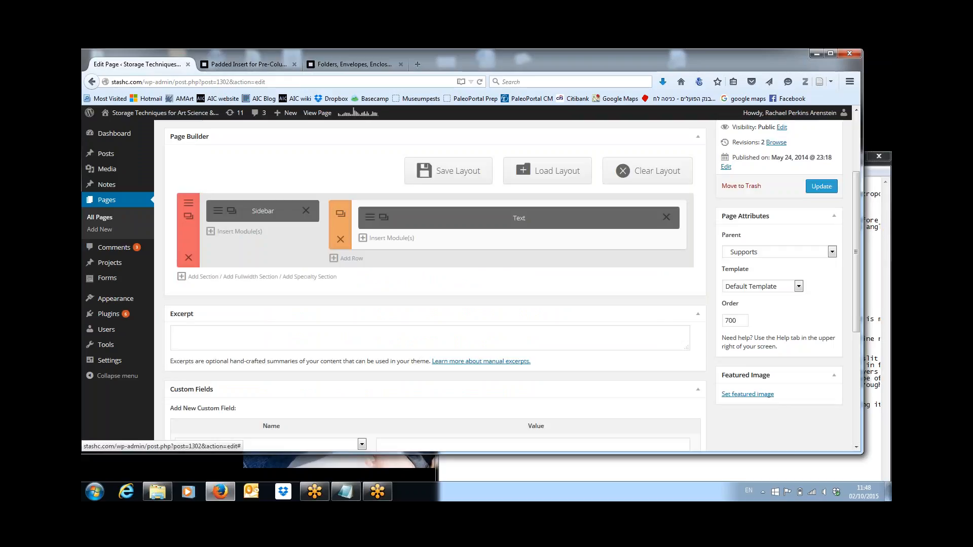
pyautogui.click(821, 186)
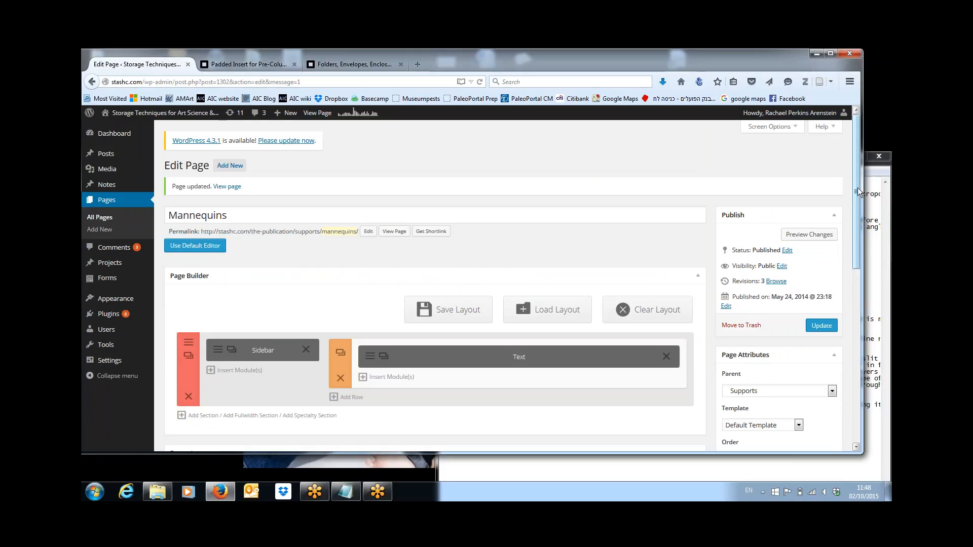
pyautogui.moveTo(858, 192)
pyautogui.mouseDown()
pyautogui.moveTo(859, 320)
pyautogui.moveTo(855, 182)
pyautogui.mouseUp()
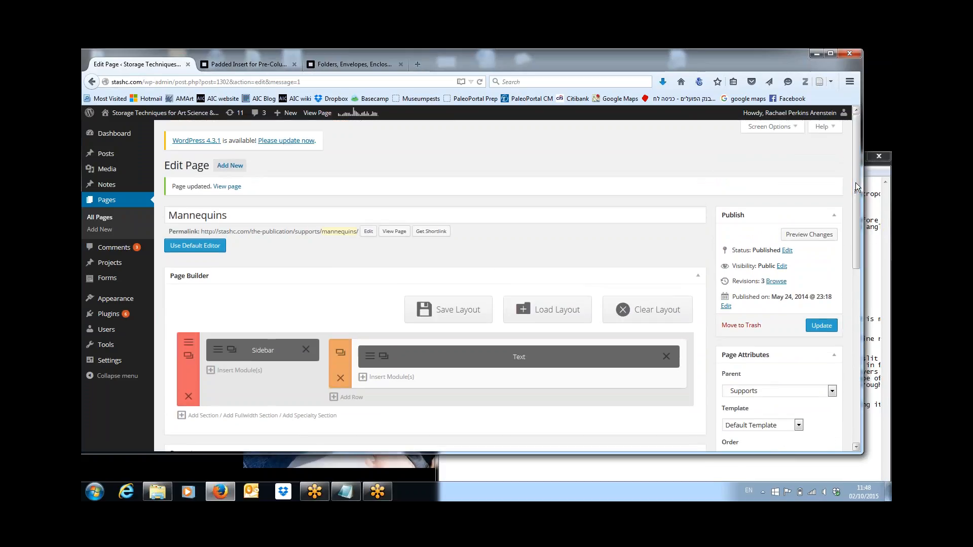